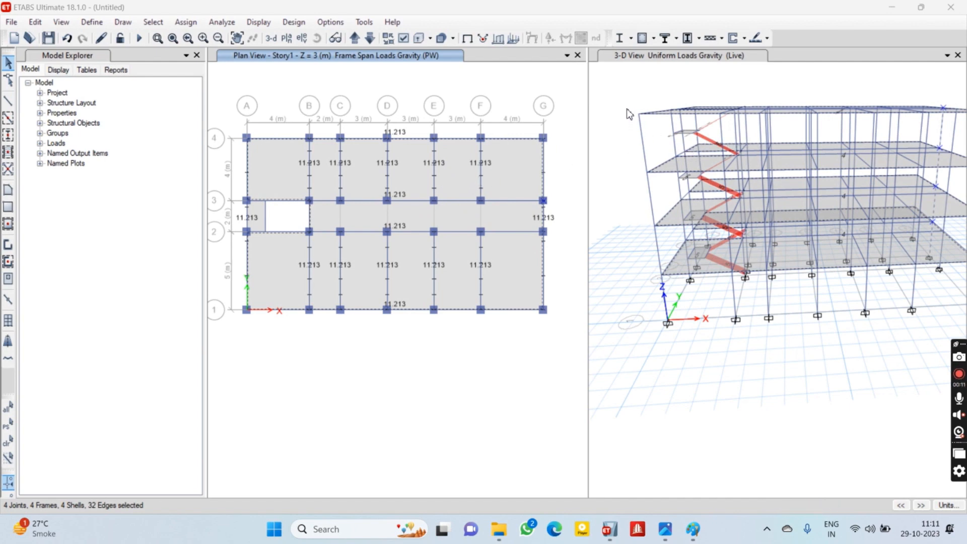
Clear the current selection and review the diaphragm definitions, accepting the existing diaphragm D1.
click(572, 151)
key(Escape)
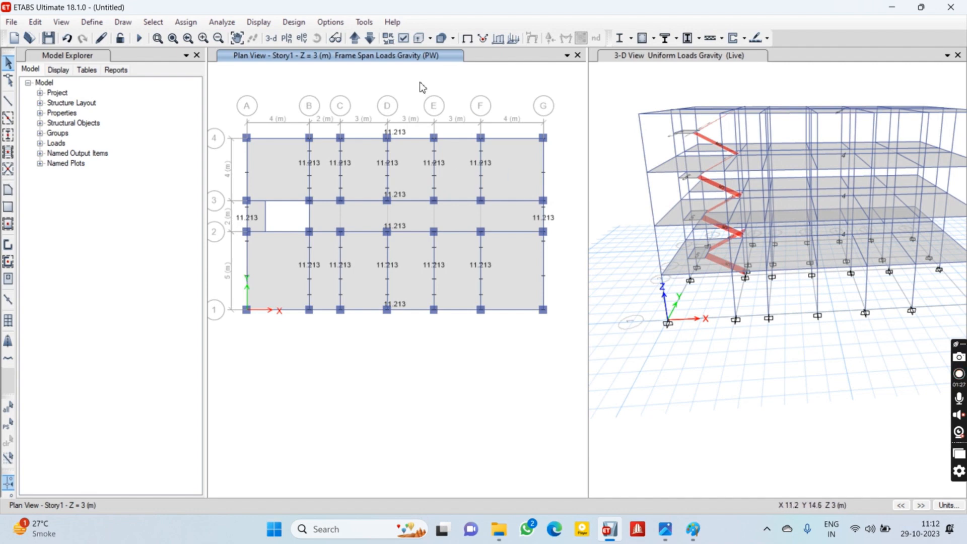
click(93, 24)
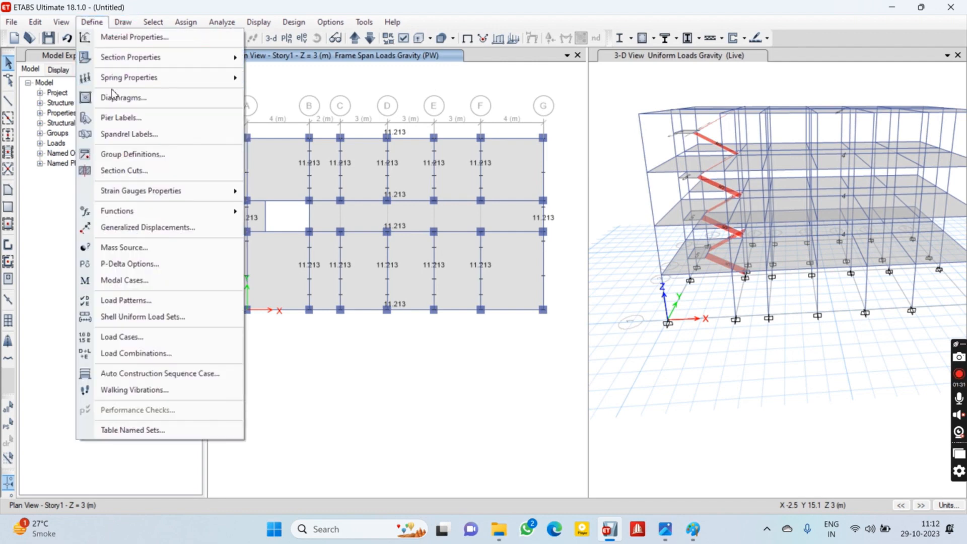
click(143, 101)
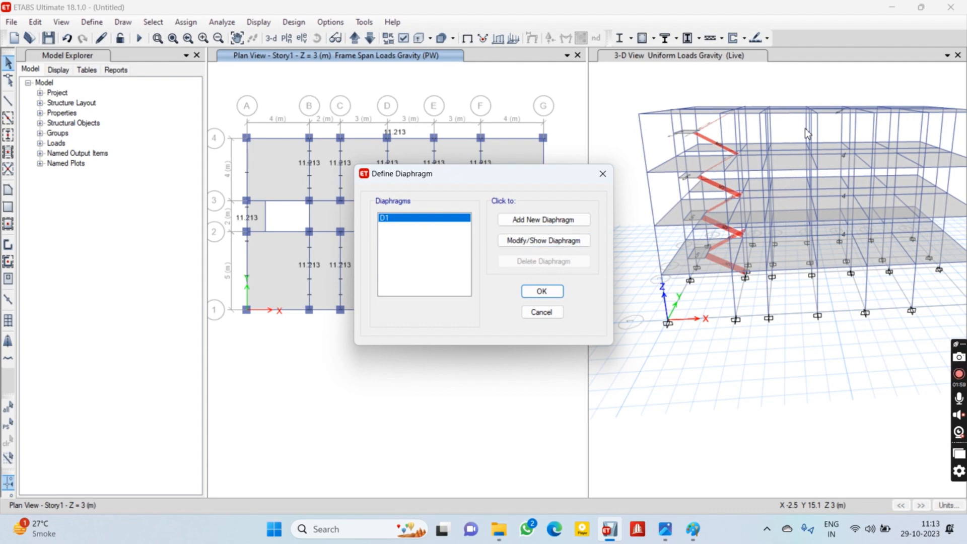
click(541, 292)
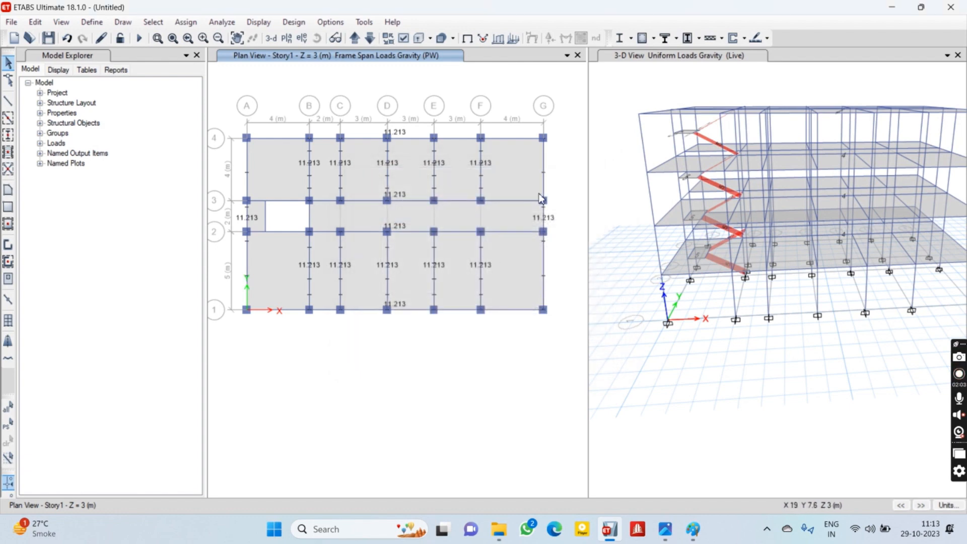
Assign diaphragm D1 to the main floor slab on the Story1 plan and its similar stories.
click(513, 176)
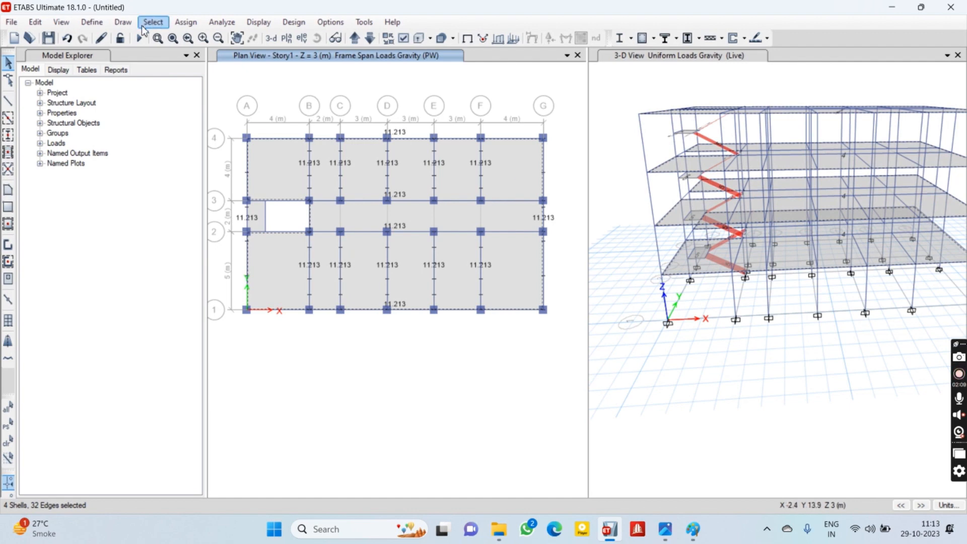
click(185, 22)
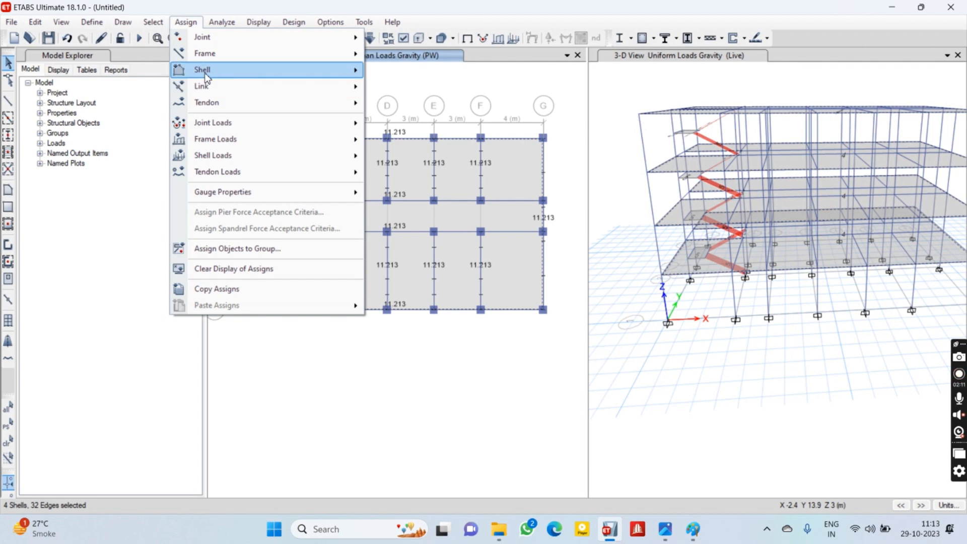
mouse_move(205, 74)
click(436, 193)
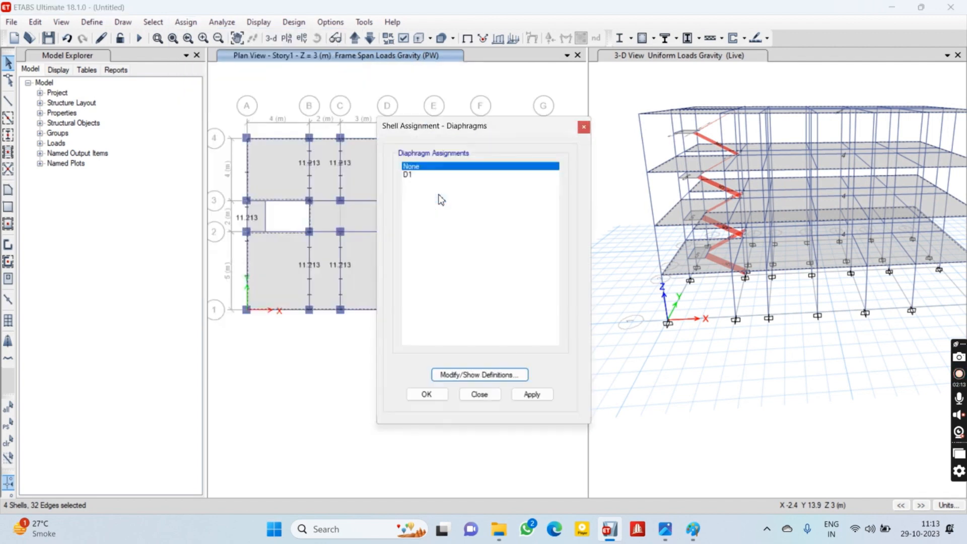
click(418, 175)
click(530, 395)
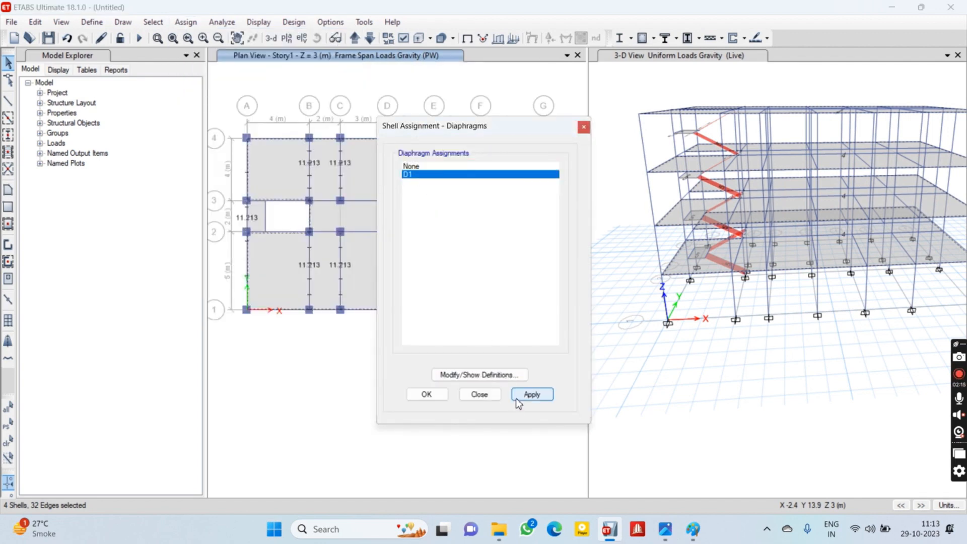
click(426, 394)
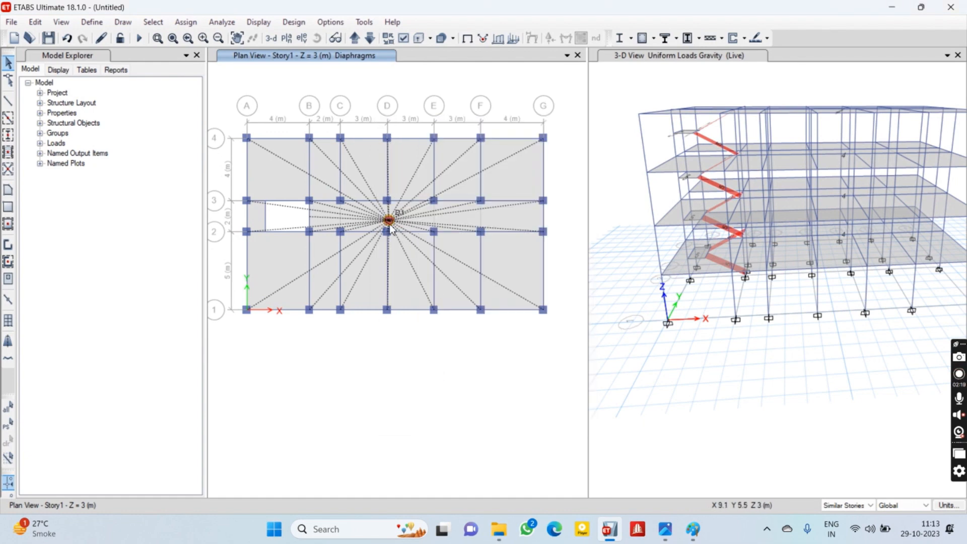
Examine the diaphragm's extent and centre in plan, going through the stories up to Story4 and back to Story3.
scroll(380, 228, up, 3)
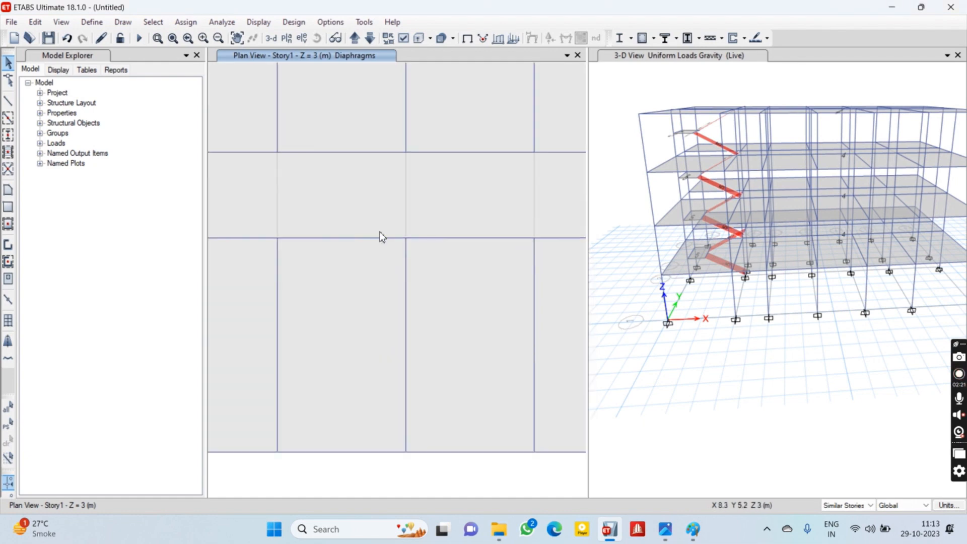
scroll(402, 213, up, 3)
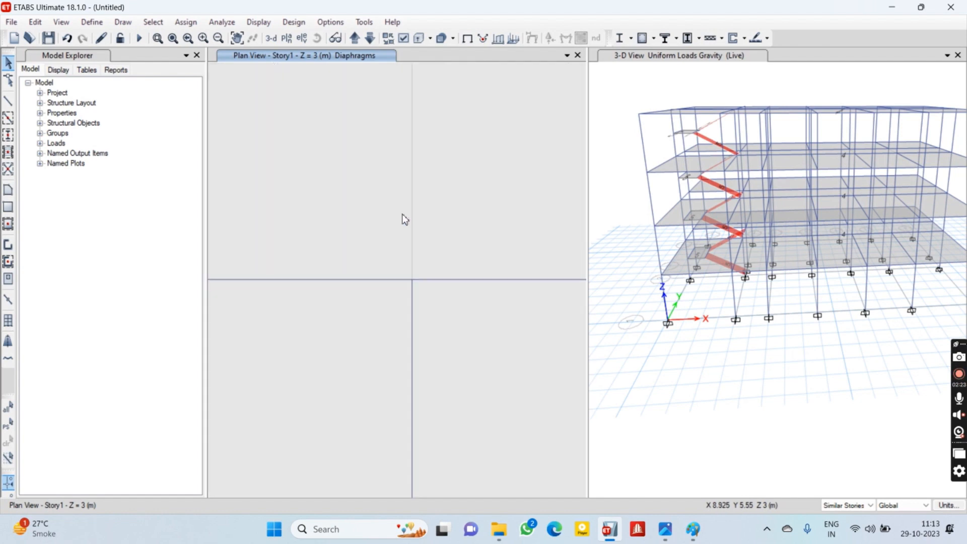
scroll(423, 198, down, 5)
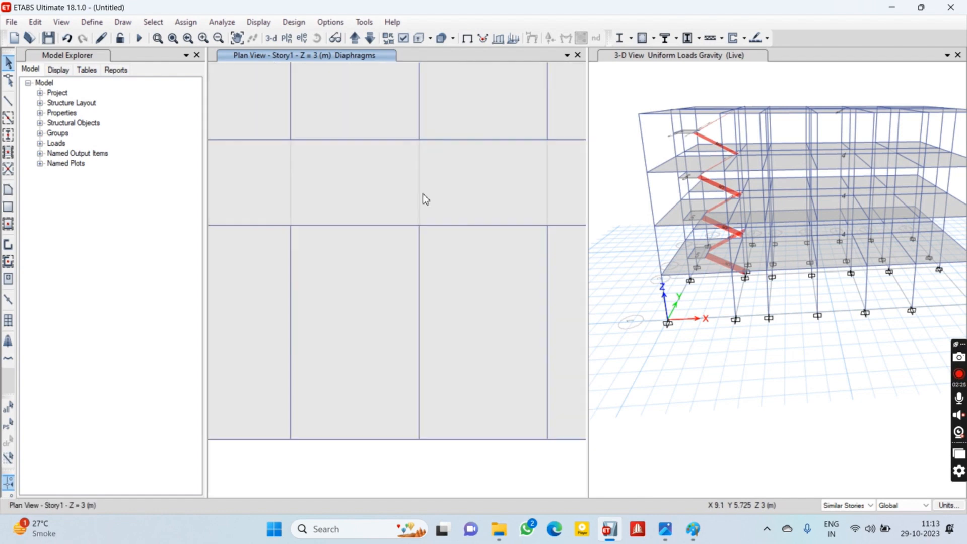
middle_drag(482, 181, 438, 184)
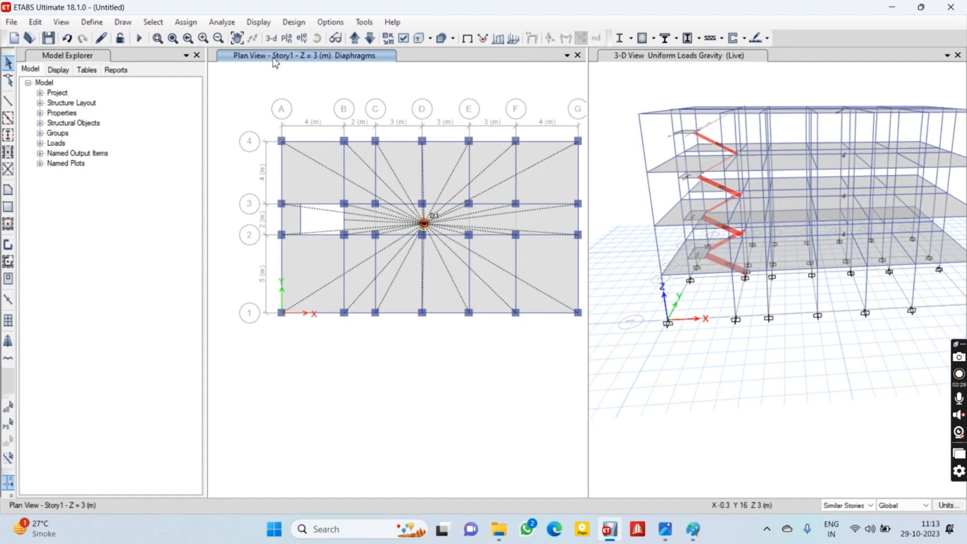
click(356, 39)
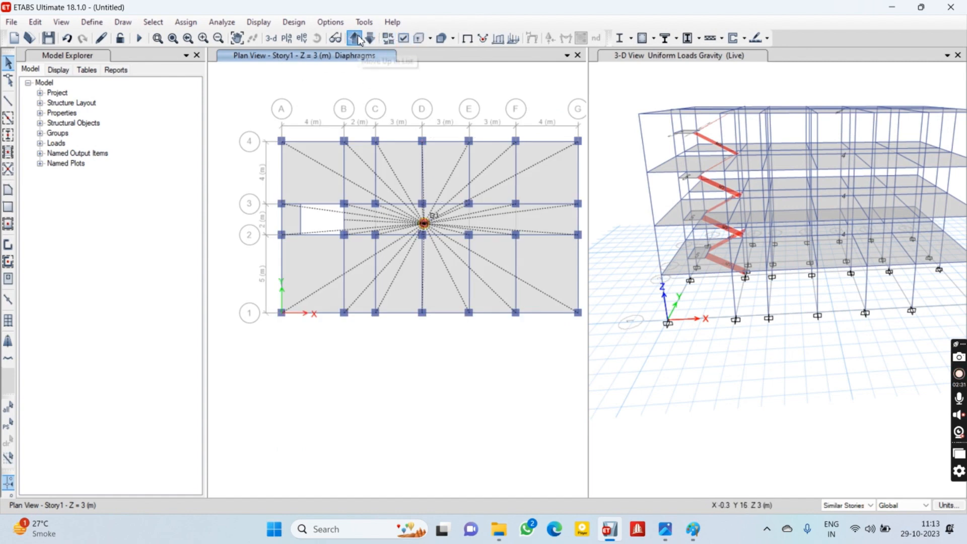
click(357, 39)
click(358, 36)
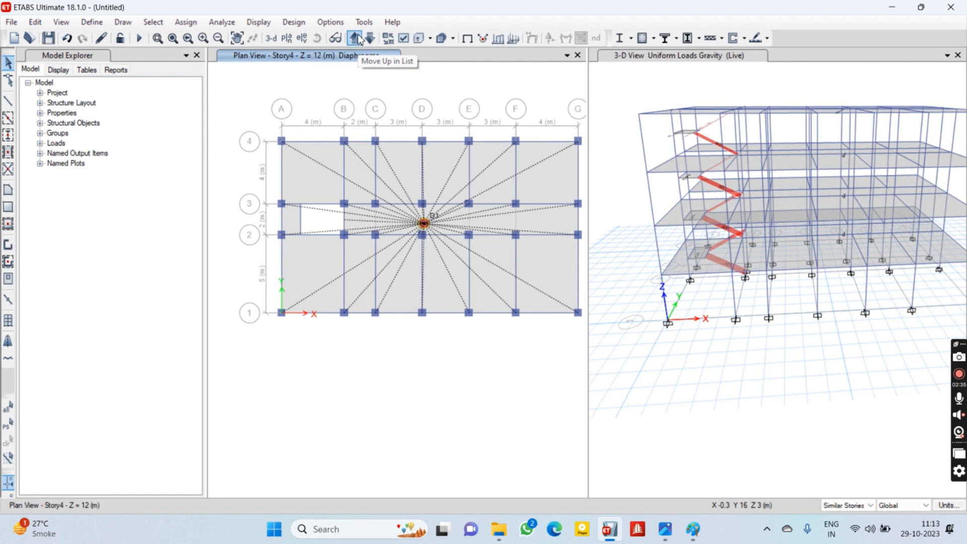
middle_drag(428, 186, 389, 189)
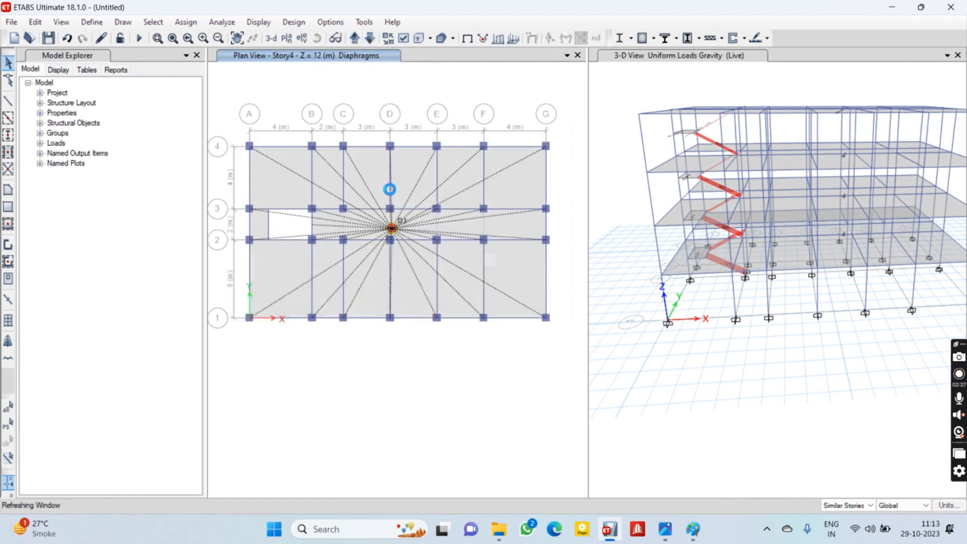
click(367, 38)
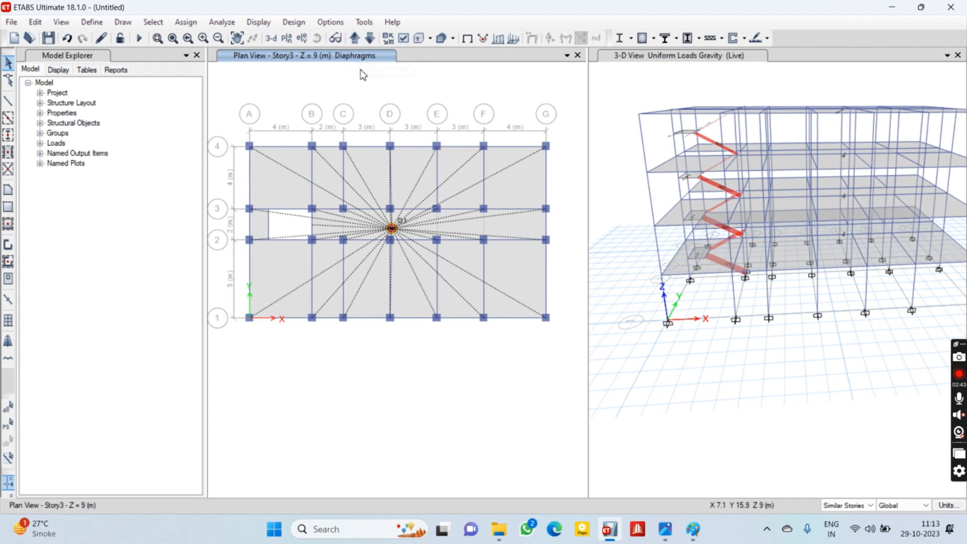
click(366, 39)
click(356, 41)
Remove the live load display from the 3-D view and the diaphragm display from the Story3 plan view.
click(616, 89)
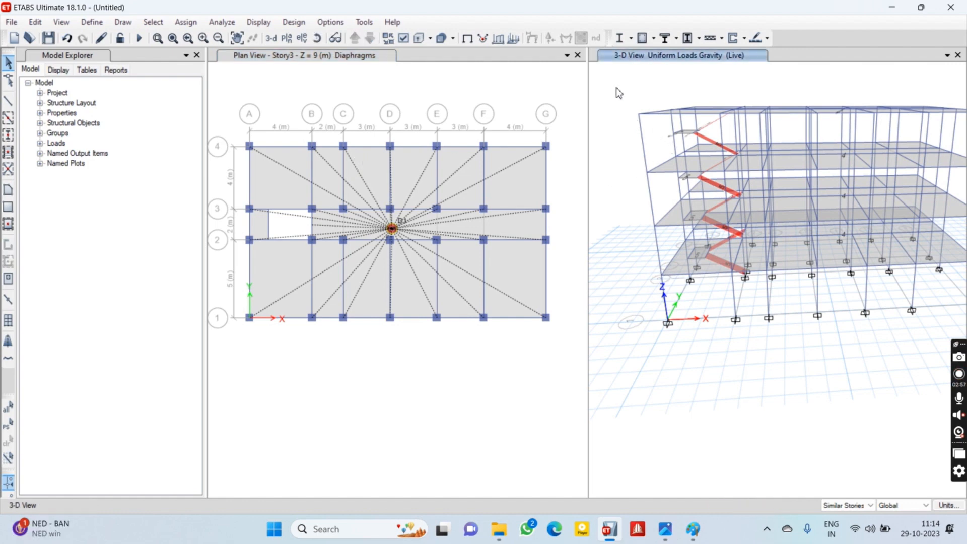
click(468, 40)
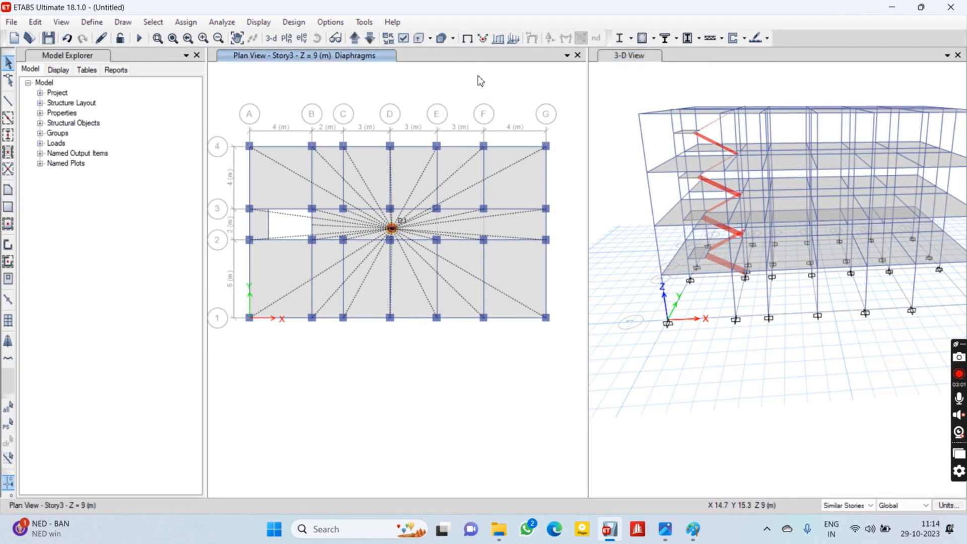
click(470, 39)
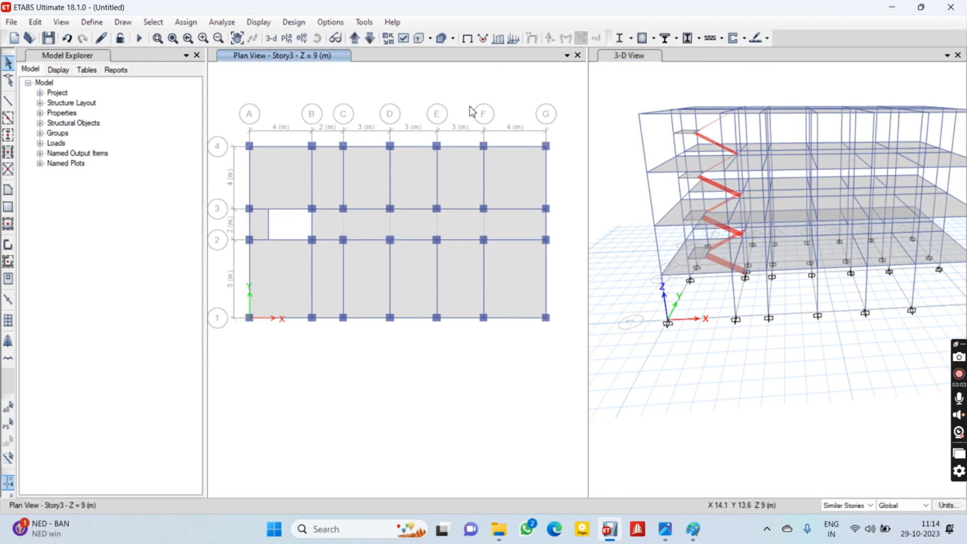
Select all walls and floors in the model by object type.
click(598, 89)
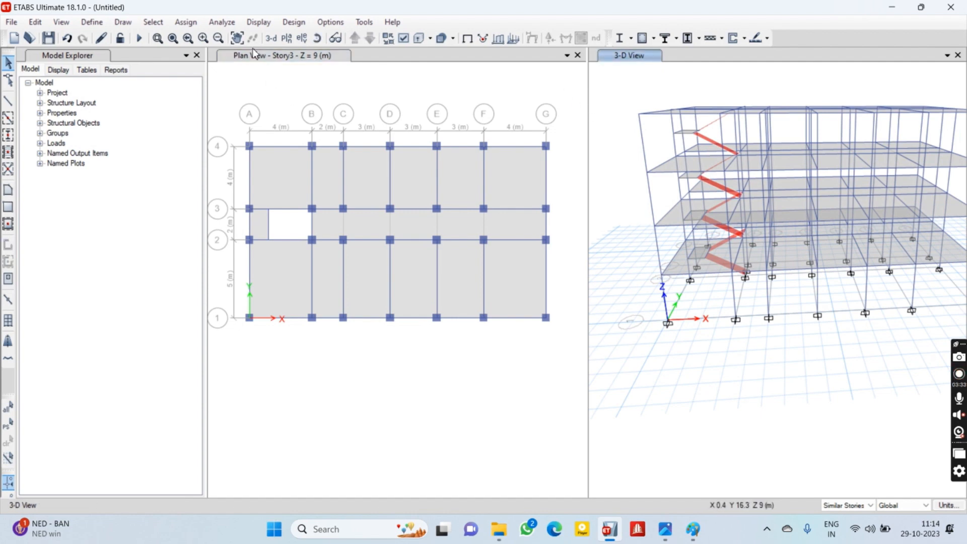
click(152, 22)
mouse_move(163, 38)
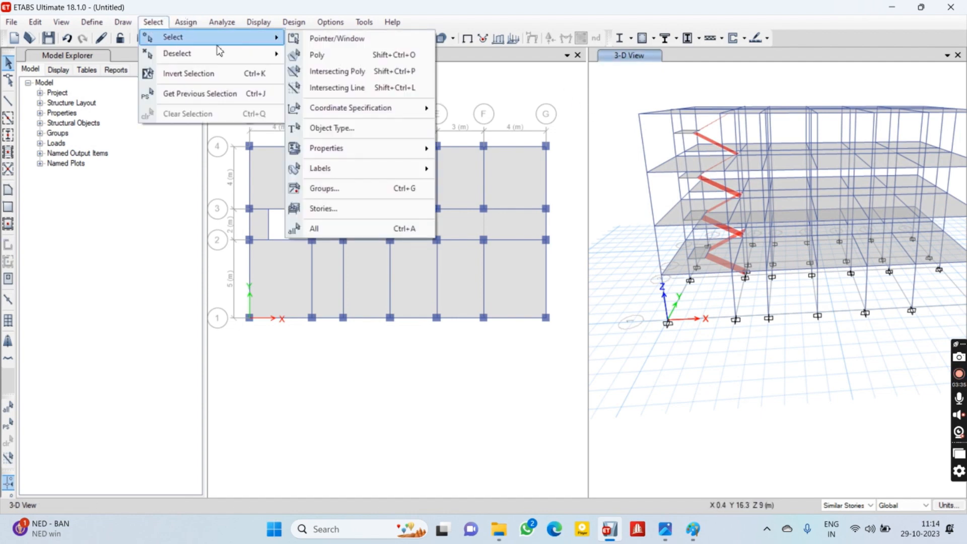
mouse_move(388, 147)
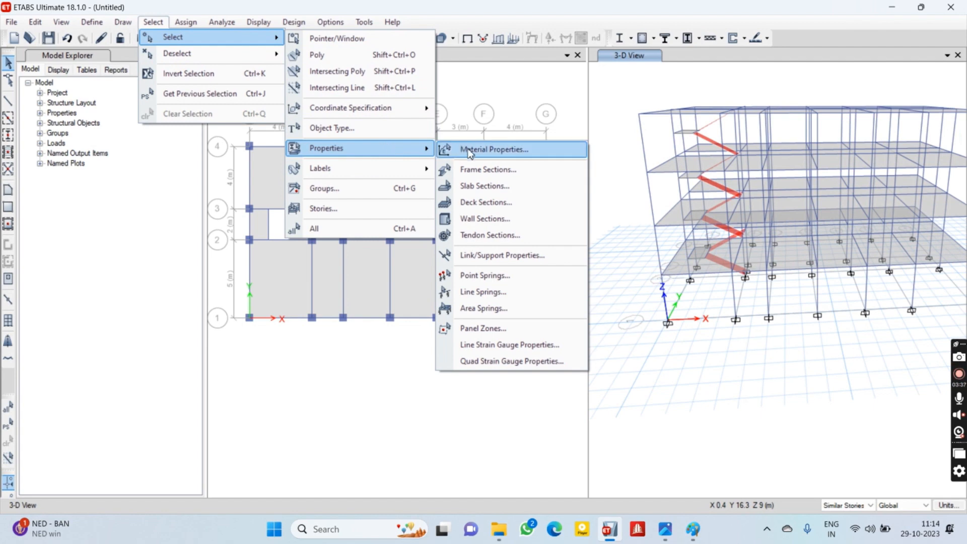
click(382, 127)
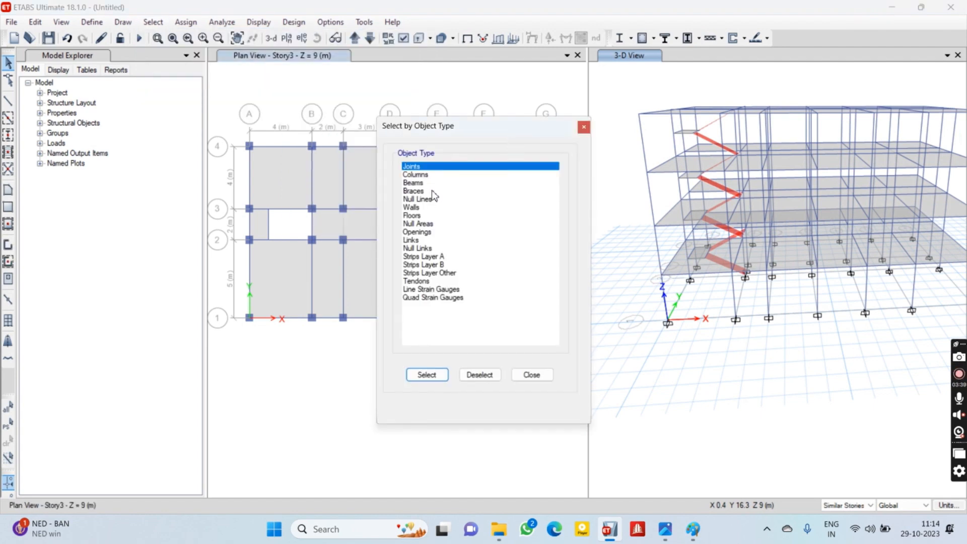
click(421, 208)
mouse_move(419, 210)
mouse_down()
mouse_move(421, 225)
mouse_move(421, 217)
mouse_up()
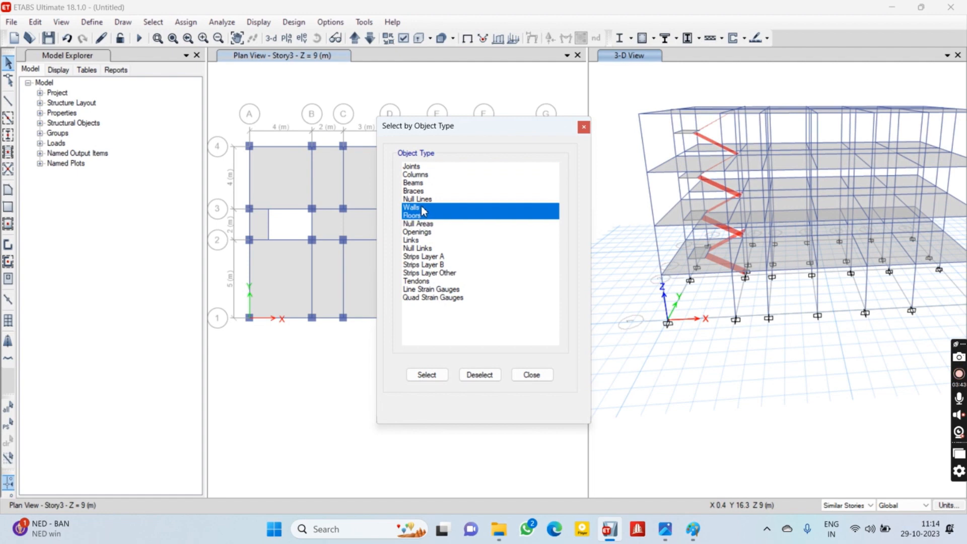
click(411, 215)
ctrl+click(411, 207)
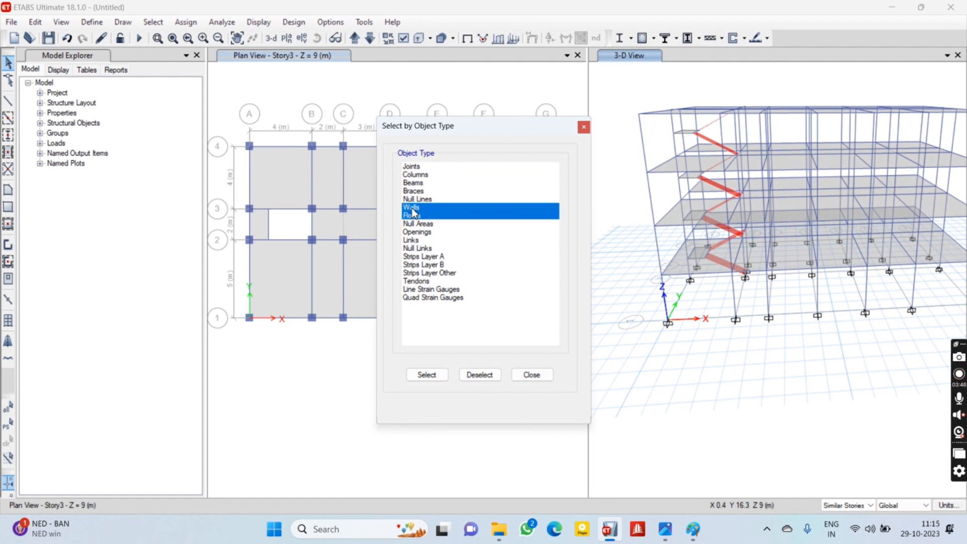
click(427, 375)
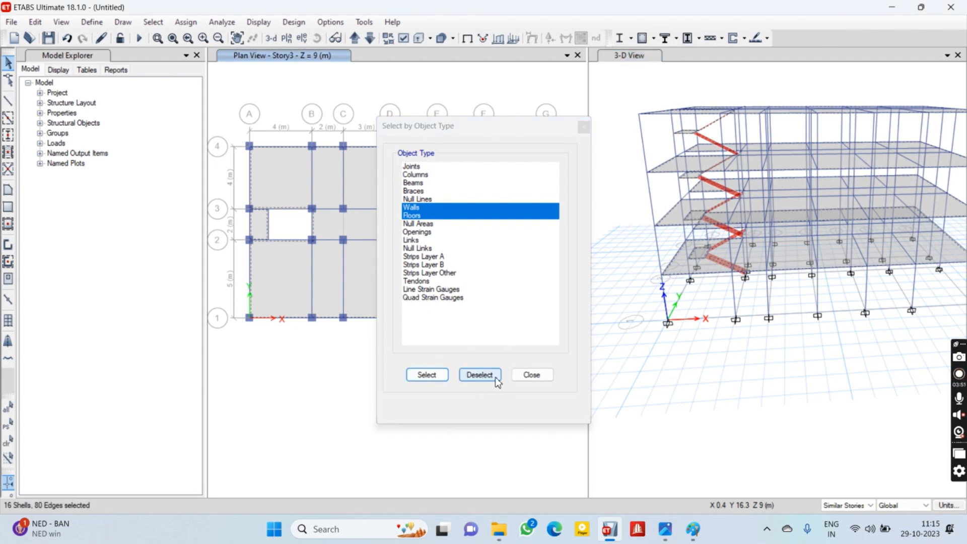
click(532, 375)
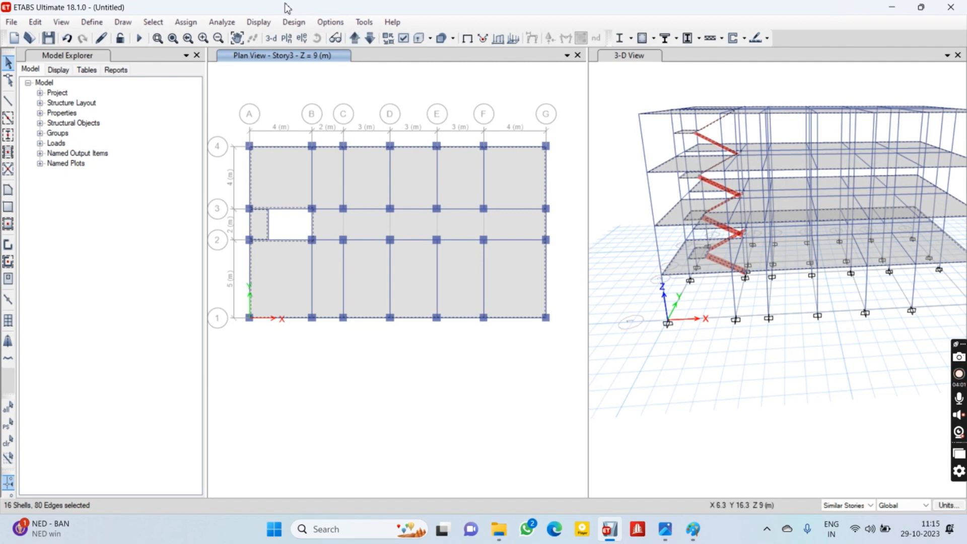
Assign floor auto meshing to the selected shells with Auto Cookie Cut into structural elements and a maximum element size of 500 mm.
click(186, 21)
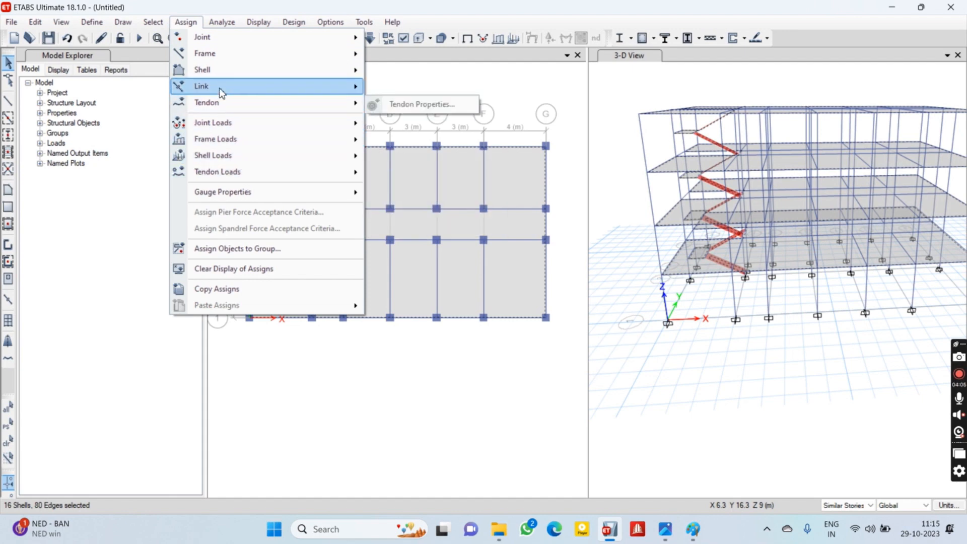
mouse_move(217, 70)
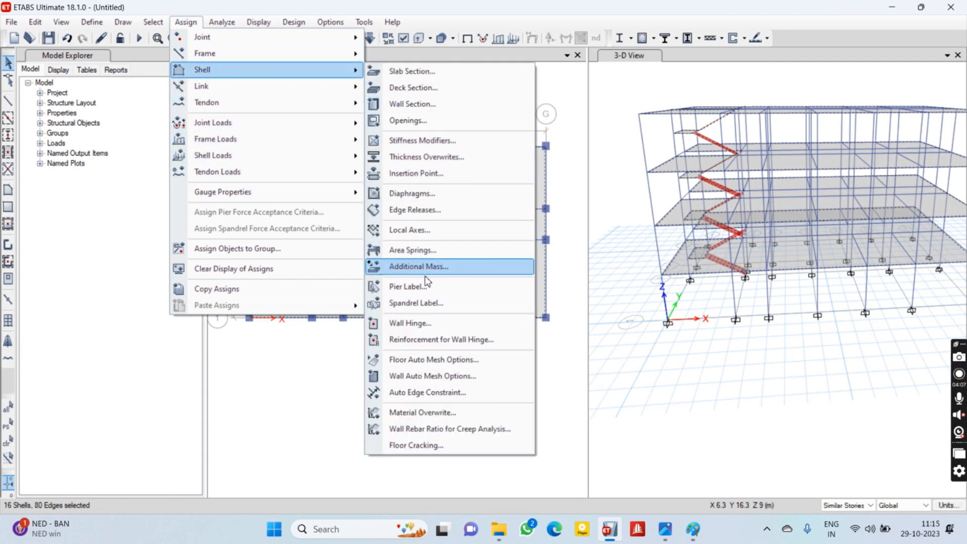
click(432, 361)
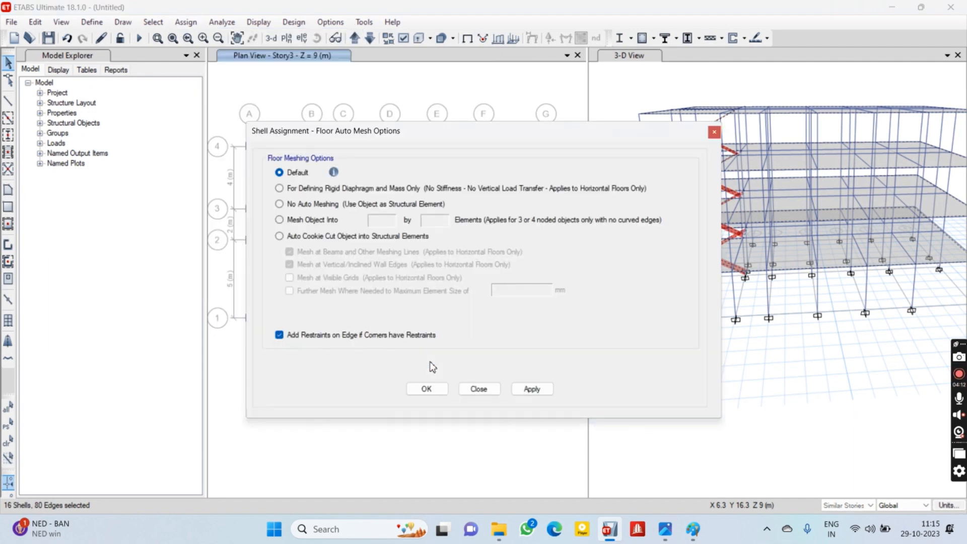
click(288, 236)
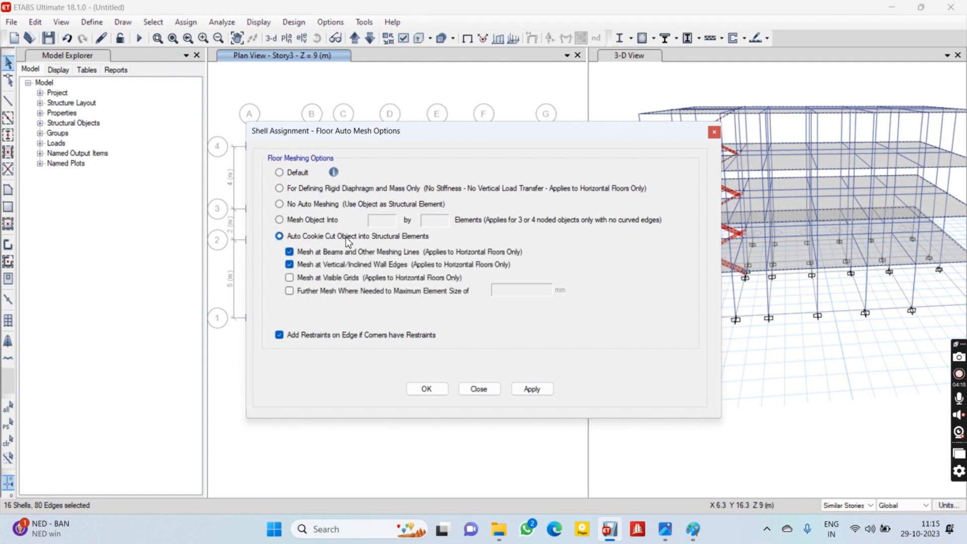
click(302, 292)
drag(530, 292, 461, 294)
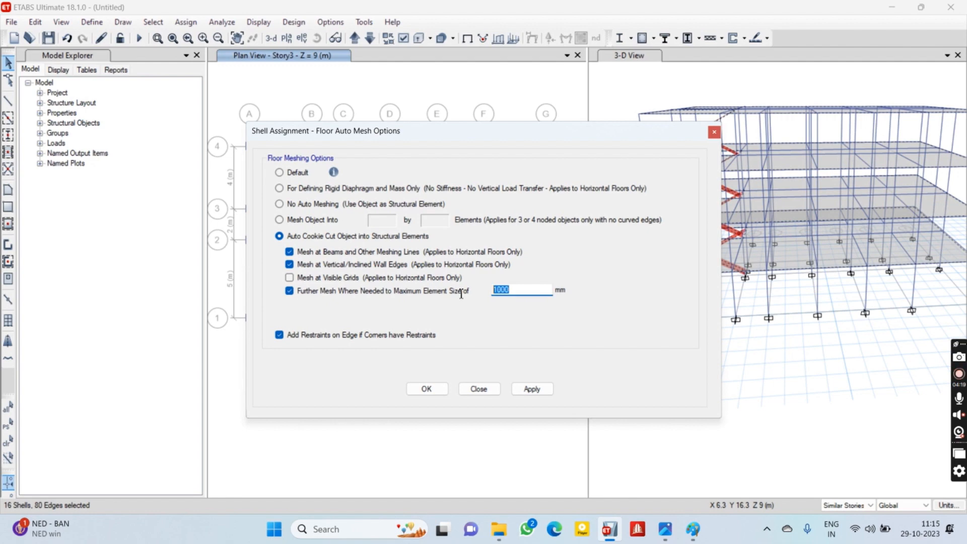
text(500)
click(532, 389)
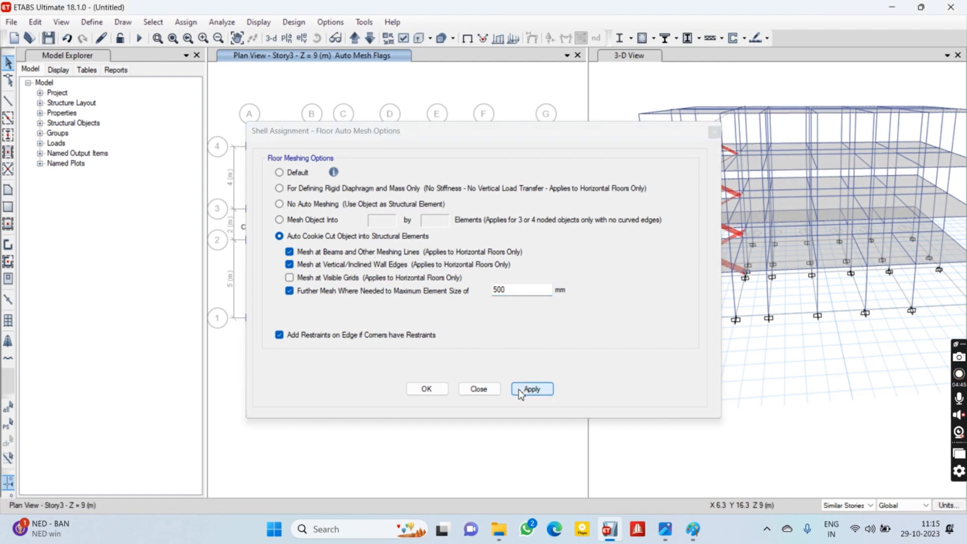
click(426, 389)
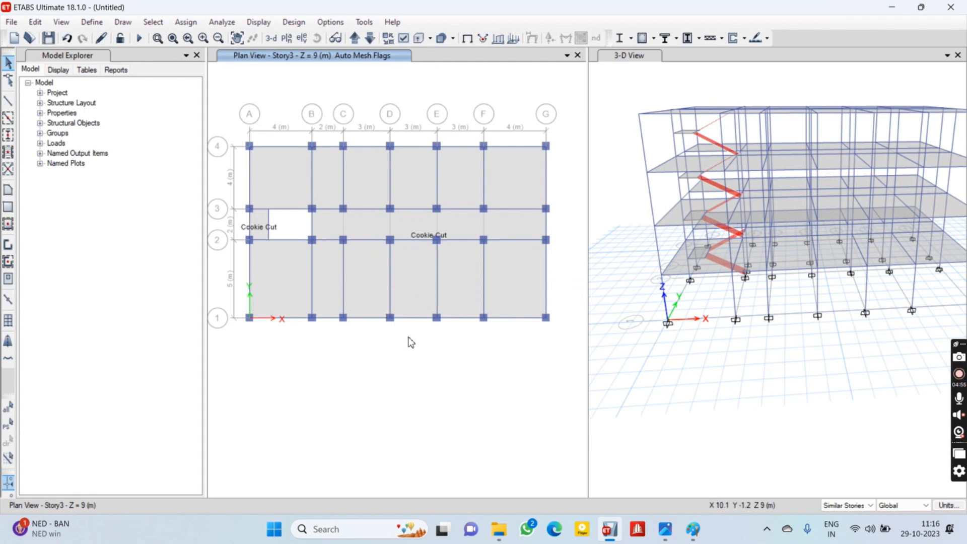
Reselect the previously selected shells and assign wall auto meshing with Auto Rectangular Mesh and an approximate maximum mesh size of 0.5 m.
key(ctrl+q)
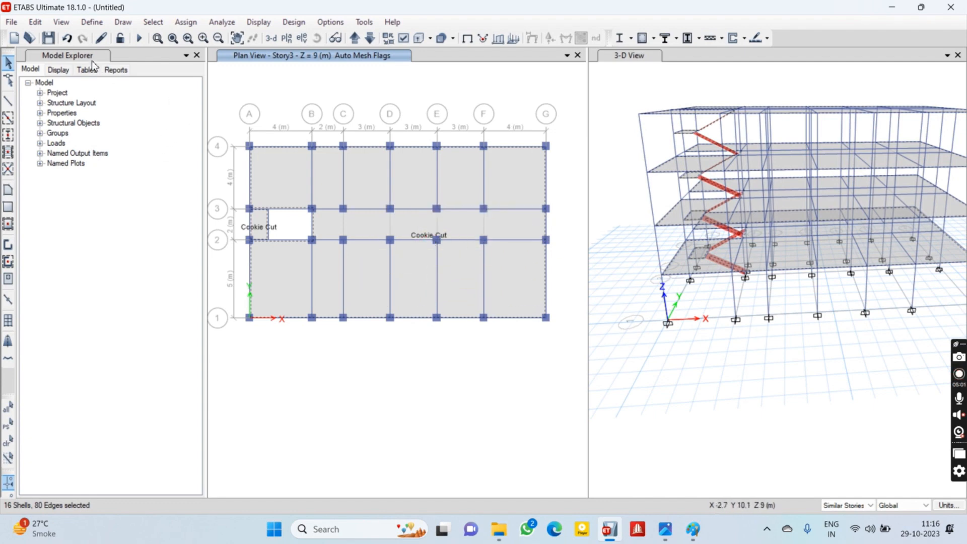
click(186, 22)
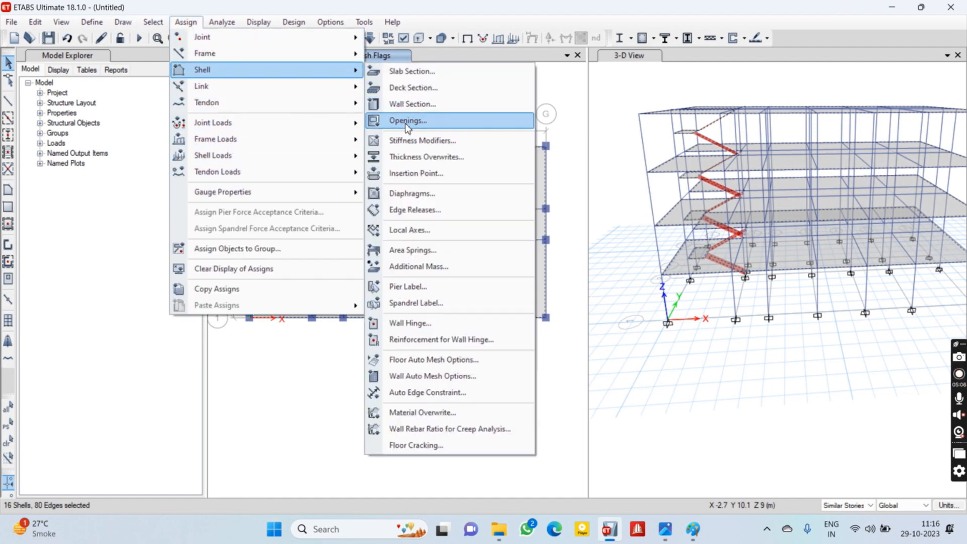
click(406, 376)
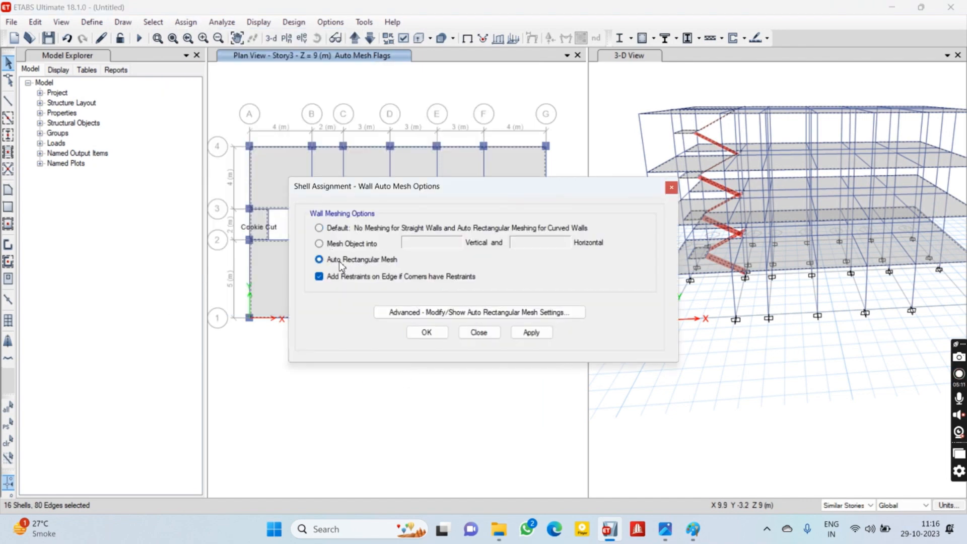
click(441, 313)
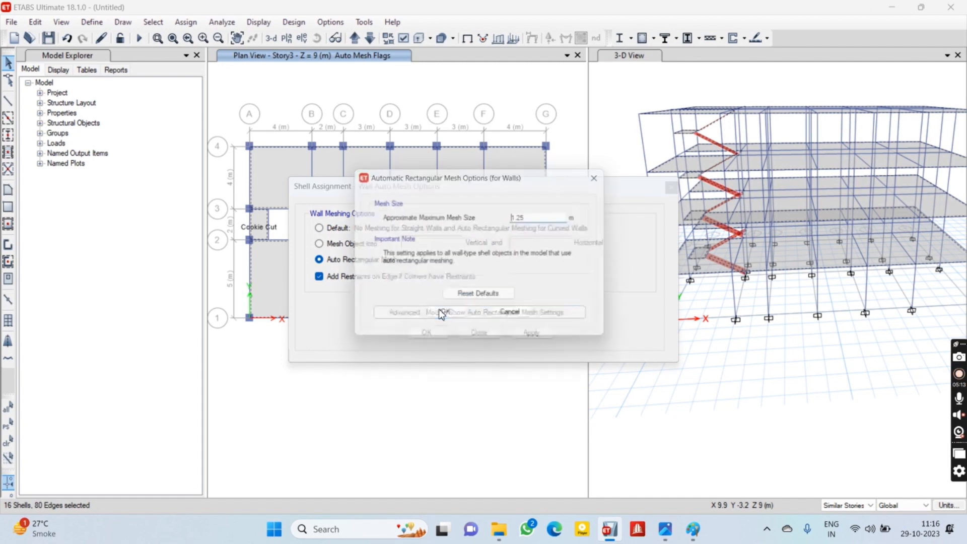
double_click(538, 217)
text(0.5)
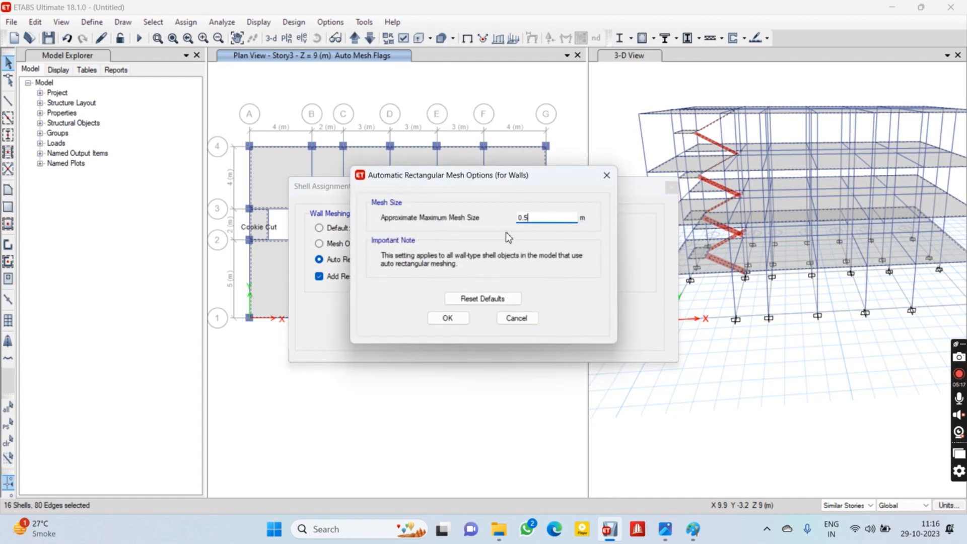
click(444, 322)
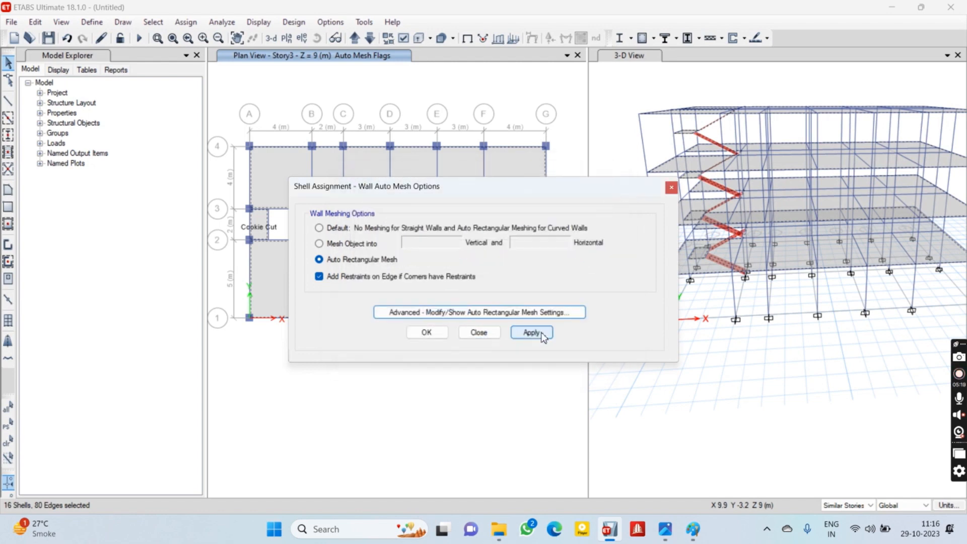
click(530, 332)
click(423, 333)
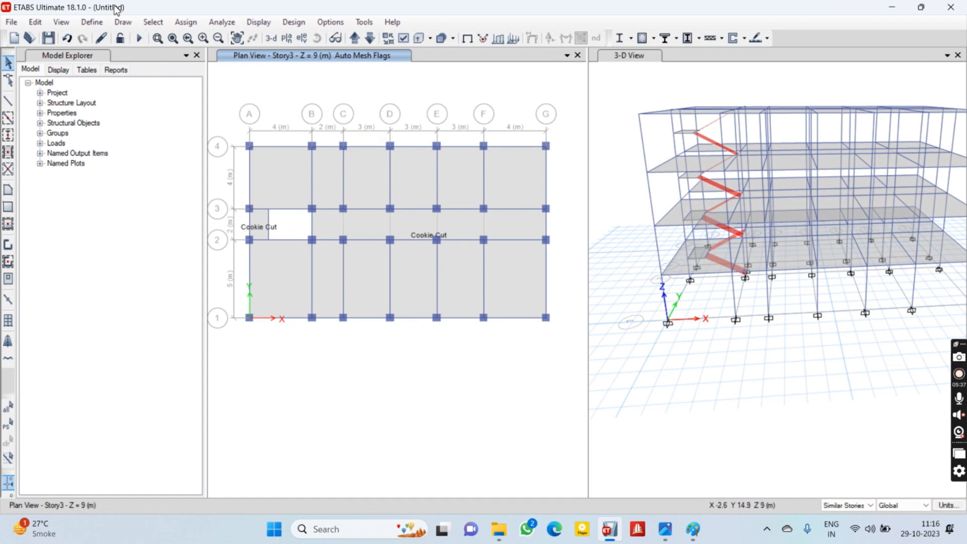
Add a load pattern WL X of type Wind with Indian IS 875:2015 as its auto lateral load.
click(89, 22)
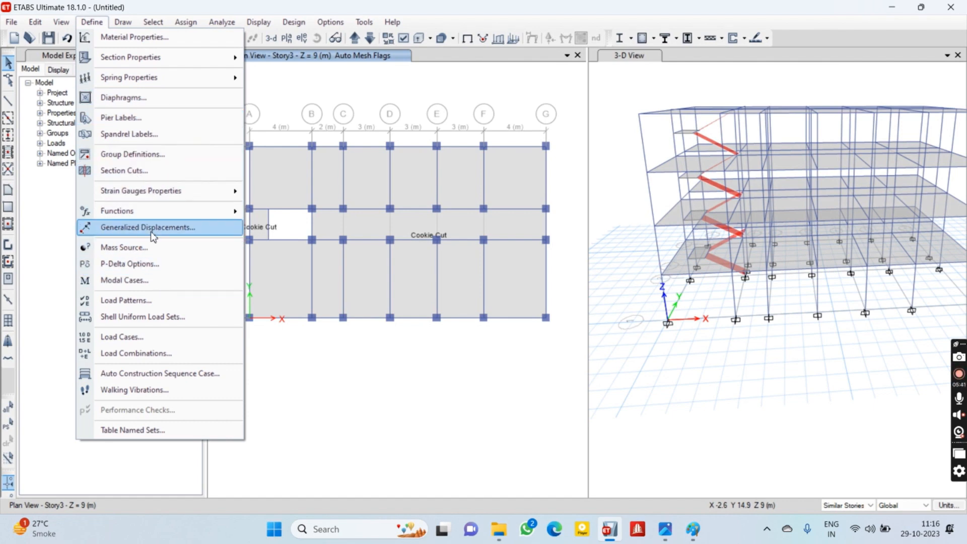
click(126, 301)
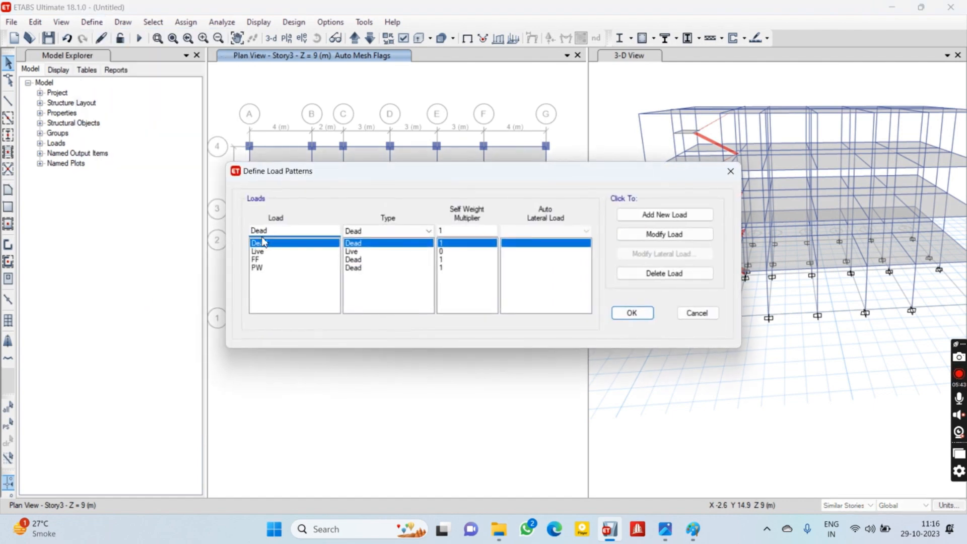
text(WL X)
click(345, 231)
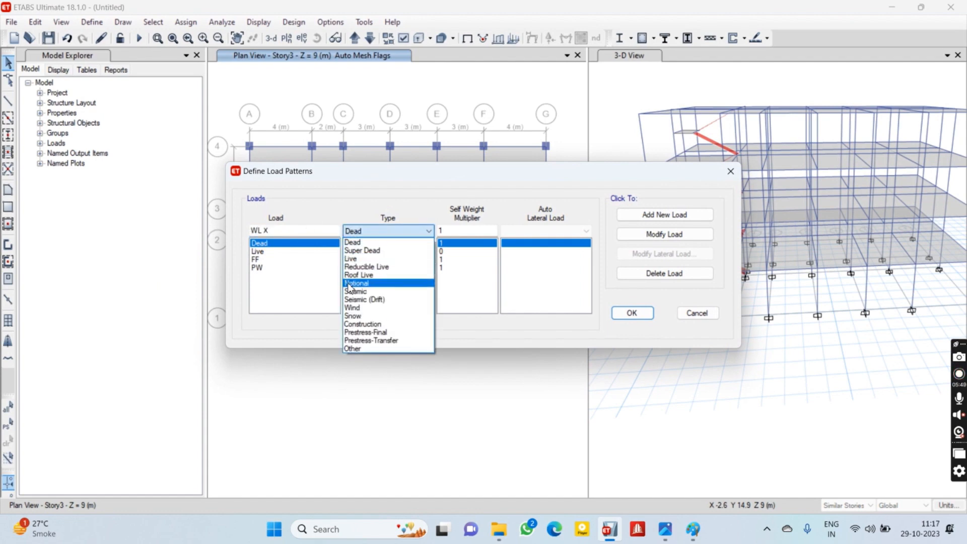
click(352, 308)
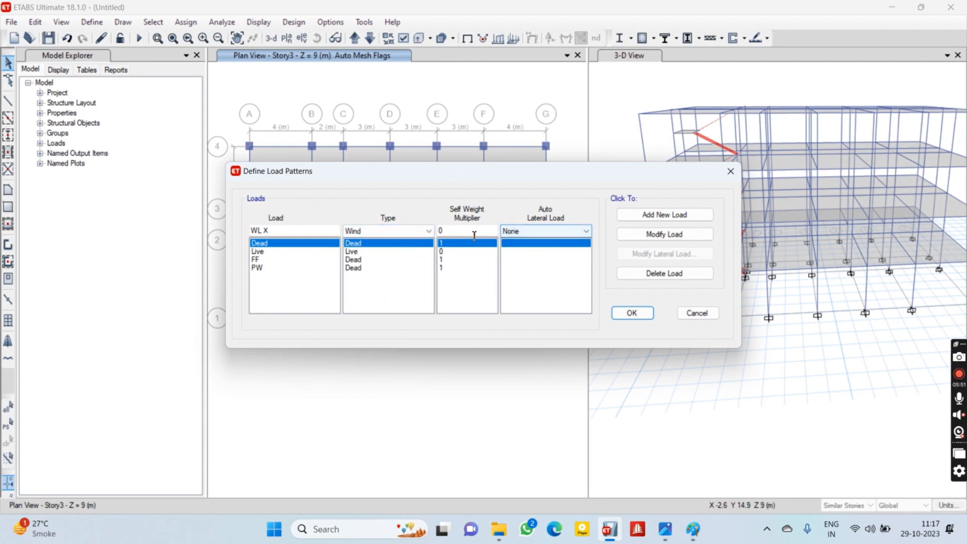
click(523, 232)
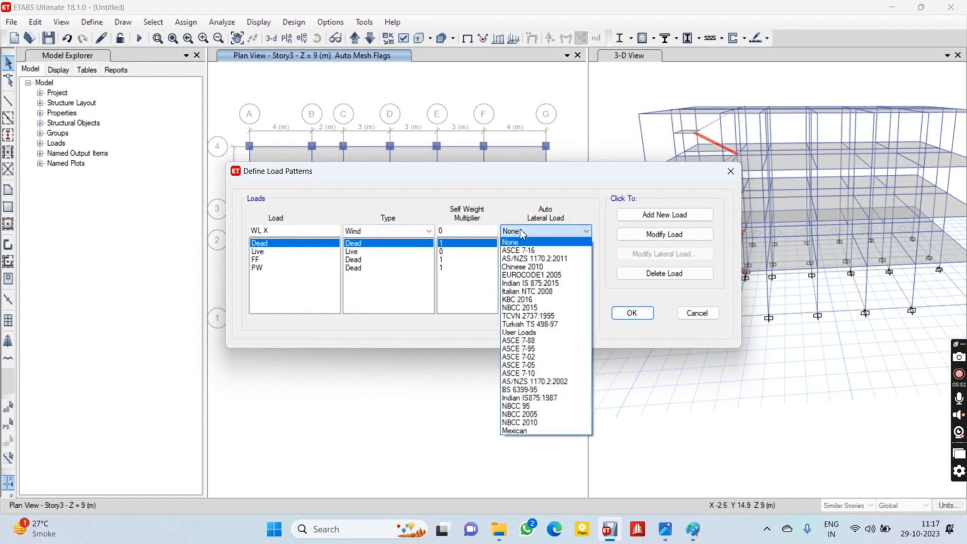
click(539, 285)
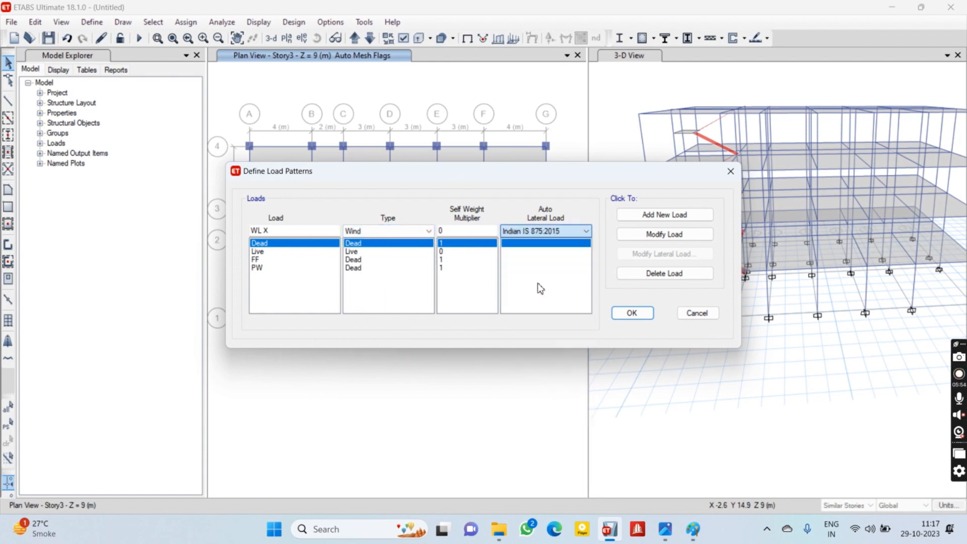
click(661, 217)
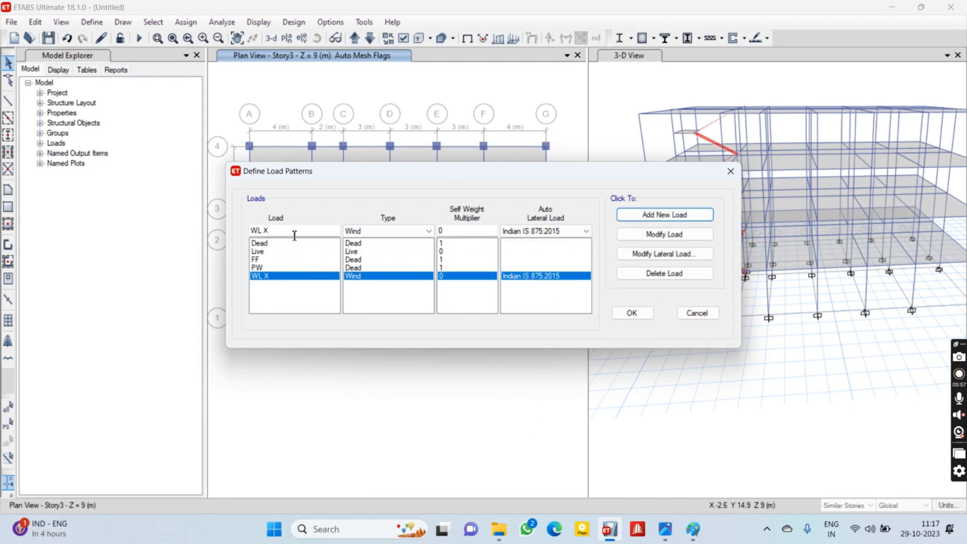
click(300, 279)
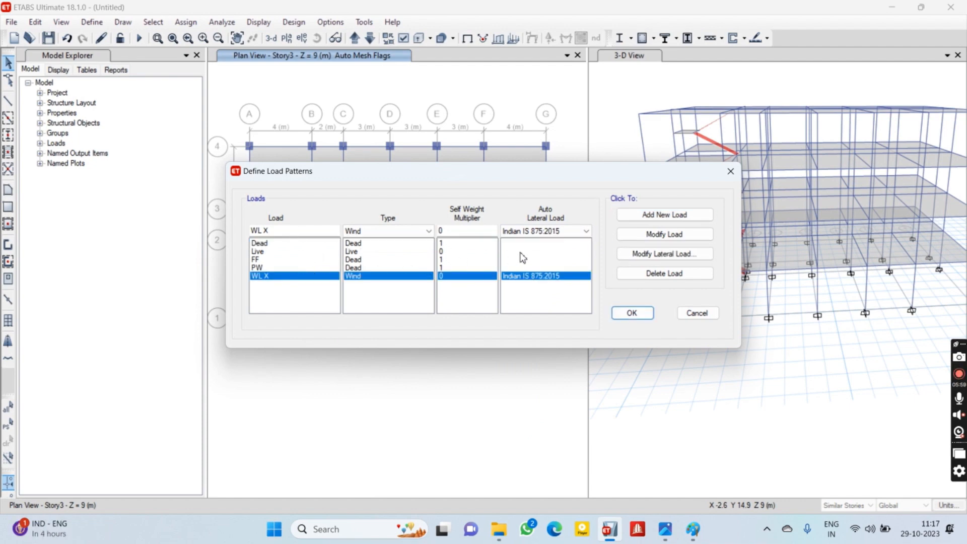
click(644, 236)
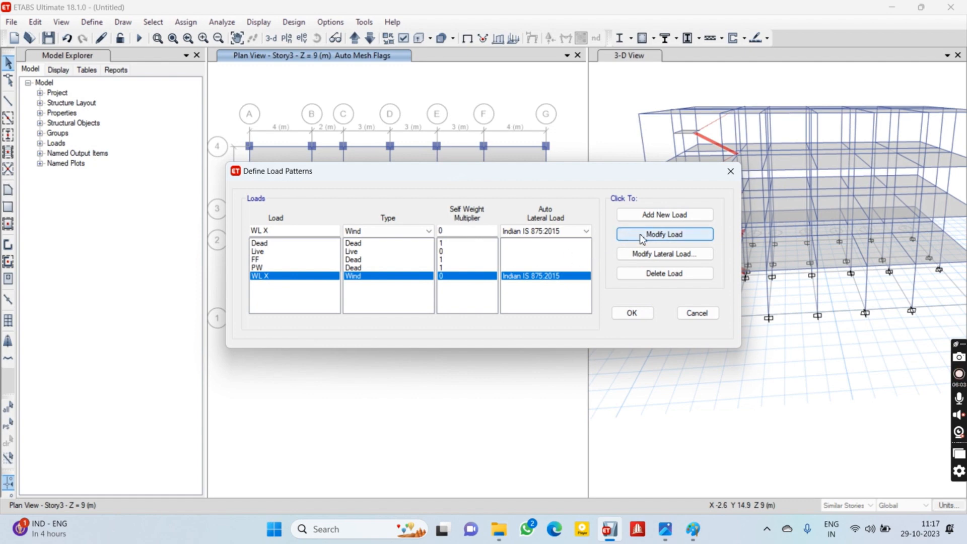
Add a second wind load pattern named WL Y based on Indian IS 875:2015.
click(273, 230)
key(BackSpace)
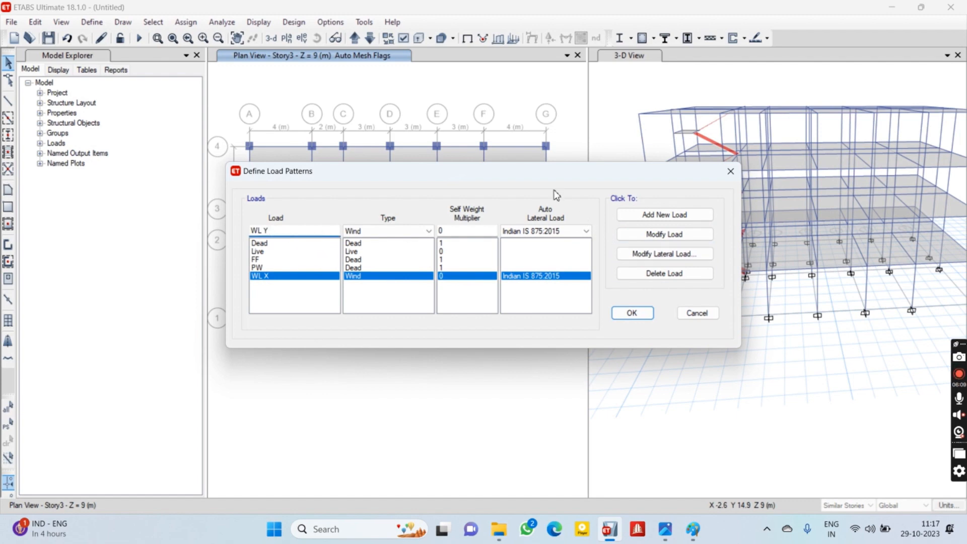
drag(536, 174, 398, 164)
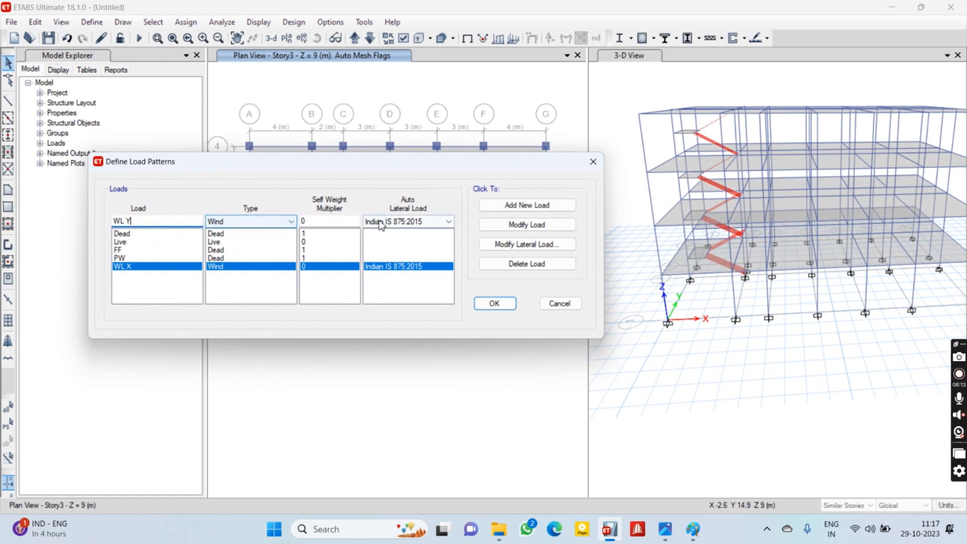
click(533, 206)
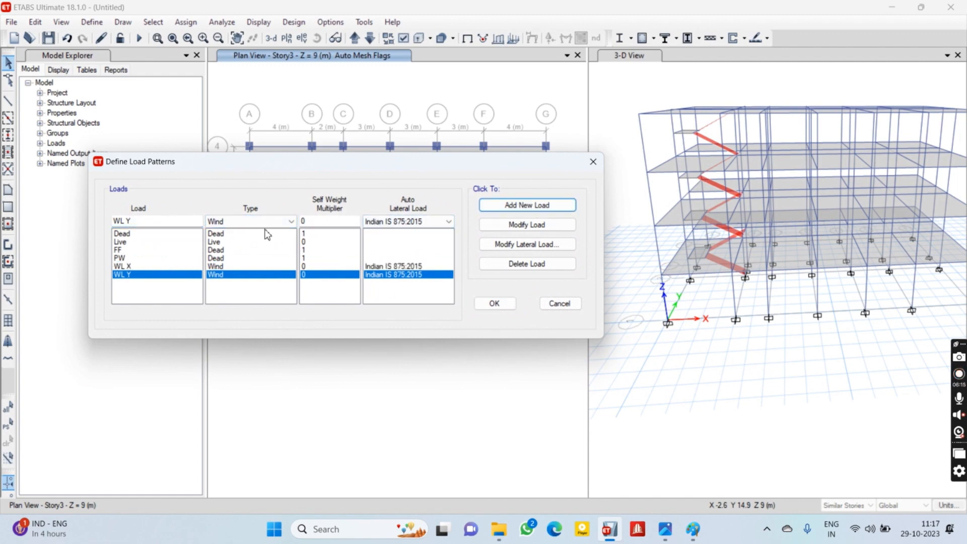
Add a load pattern EQ X of type Seismic with IS 1893:2016 as its auto lateral load.
drag(203, 225, 91, 227)
text(EQ X)
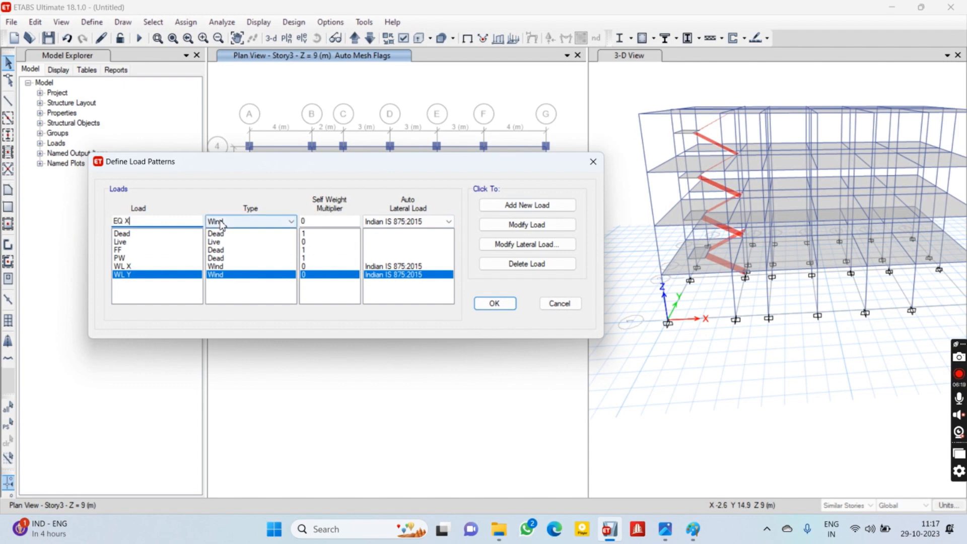
click(252, 221)
click(222, 283)
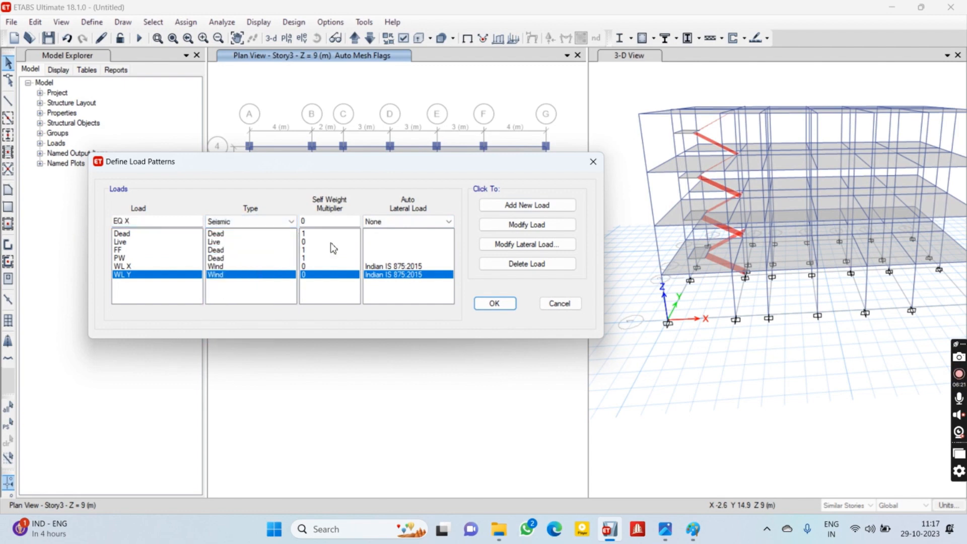
click(408, 222)
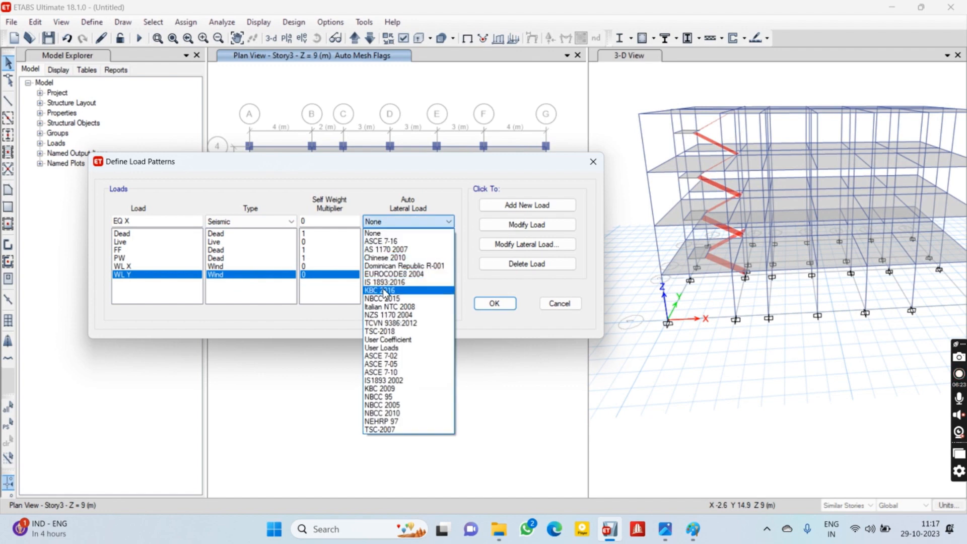
click(383, 282)
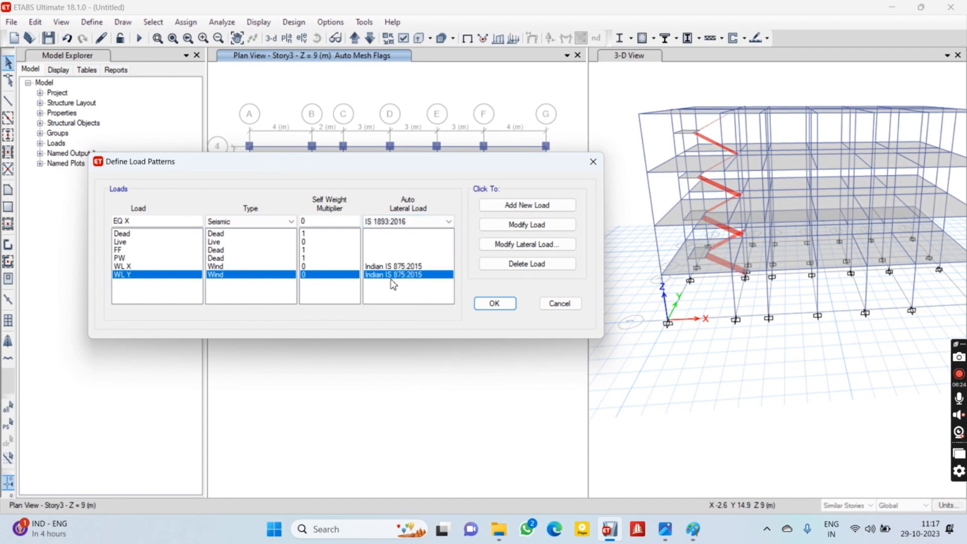
click(504, 206)
Add a second seismic load pattern named EQ Y based on IS 1893:2016.
click(153, 226)
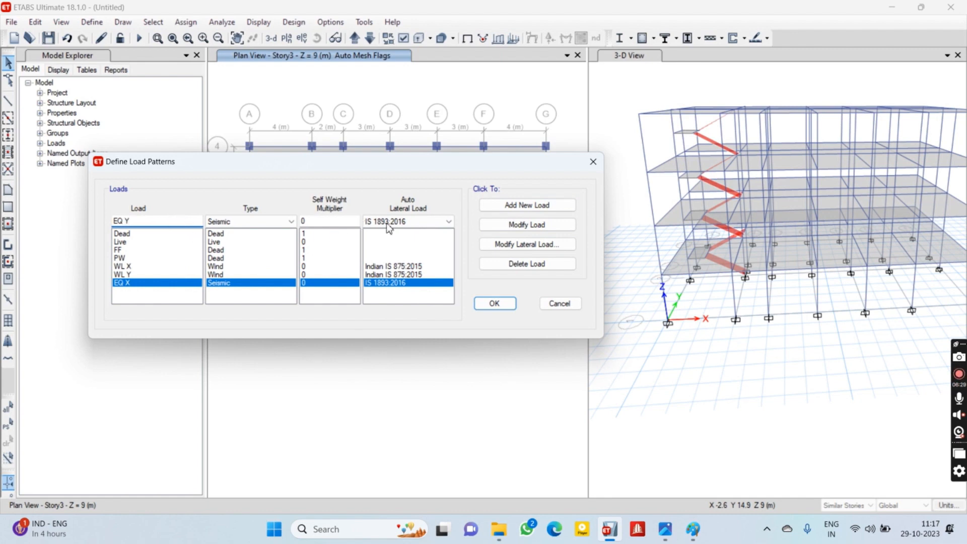
click(442, 222)
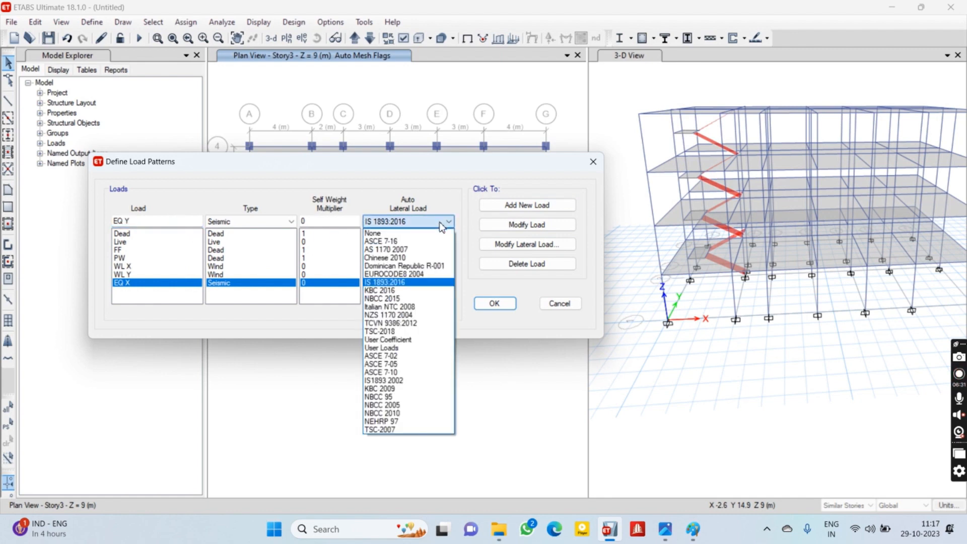
click(442, 224)
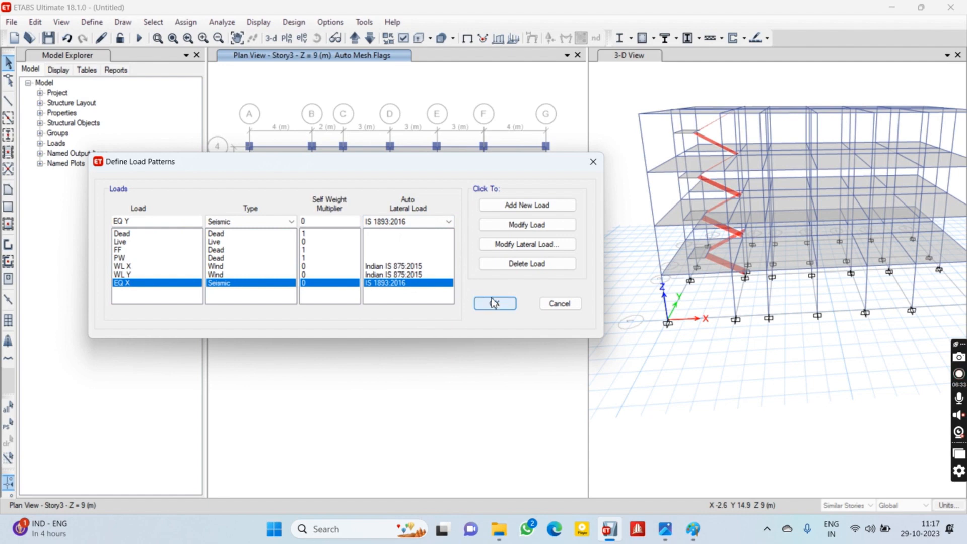
click(521, 204)
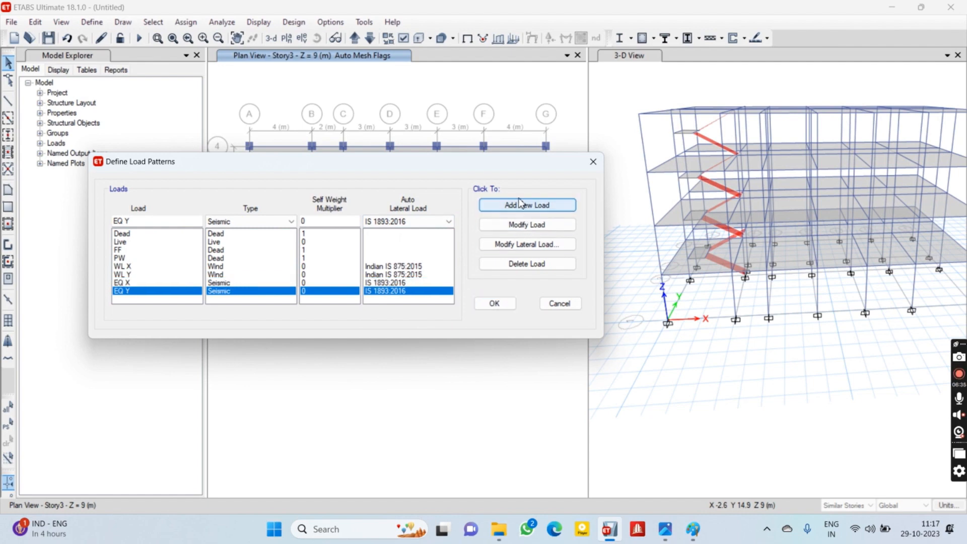
Open the lateral load definition of wind pattern WL X with its wind speed ready for editing.
click(212, 275)
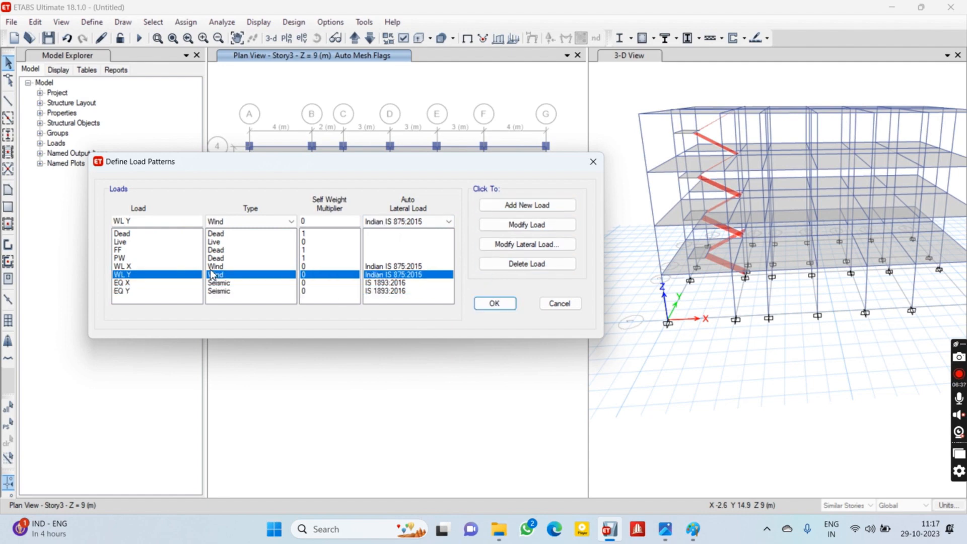
click(189, 267)
click(524, 244)
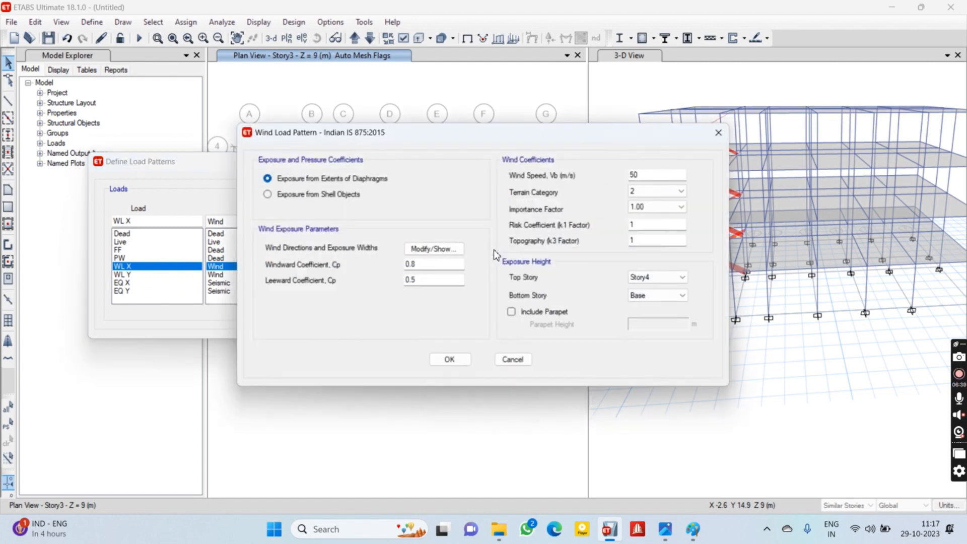
drag(403, 140, 309, 107)
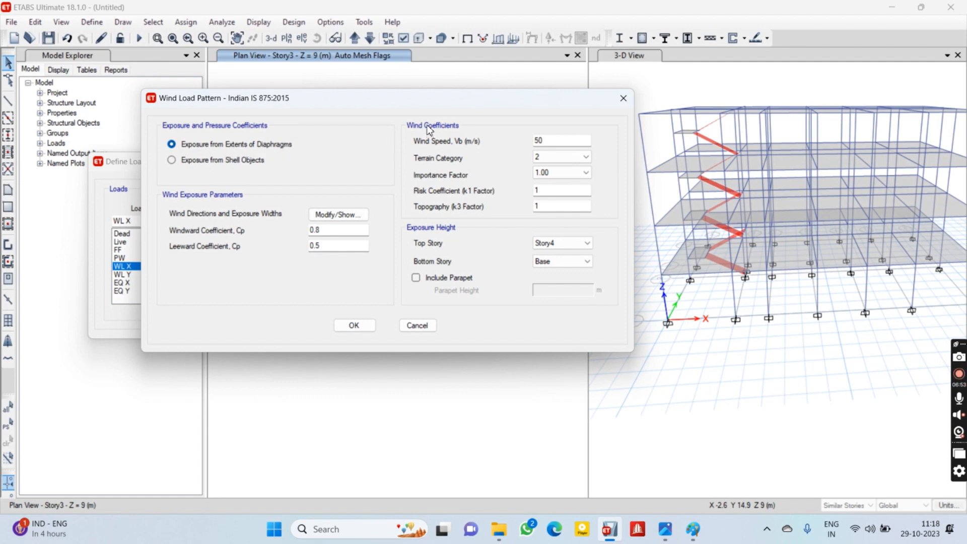
drag(553, 139, 519, 143)
click(547, 139)
Open the IS 875 (Part 3) : 2015 PDF from the Downloads folder and find the Annex A table of basic wind speeds for cities.
click(498, 530)
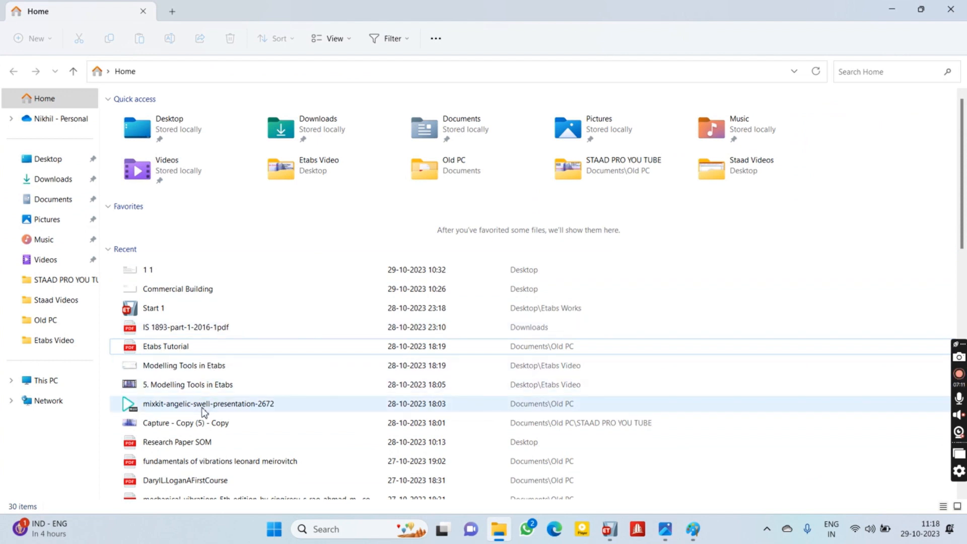
click(40, 182)
double_click(188, 133)
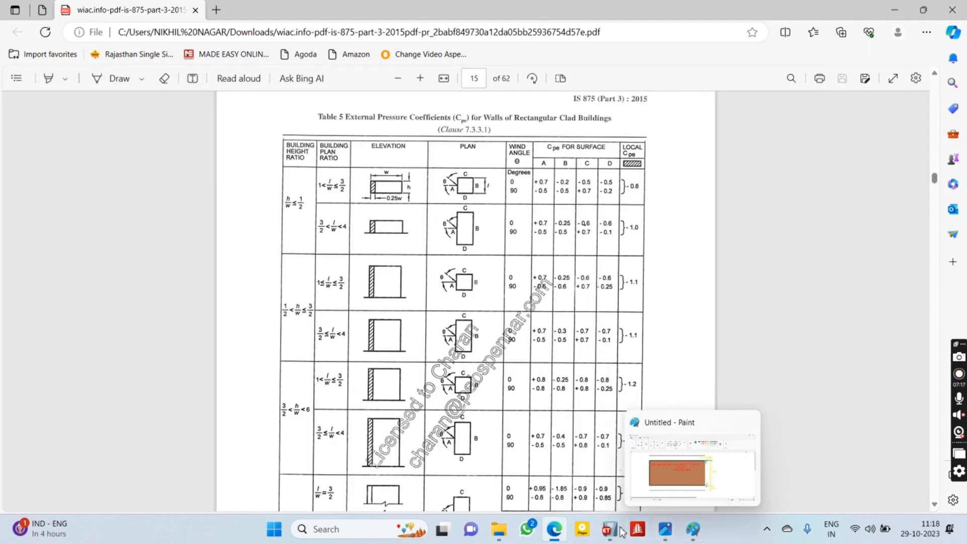
click(617, 526)
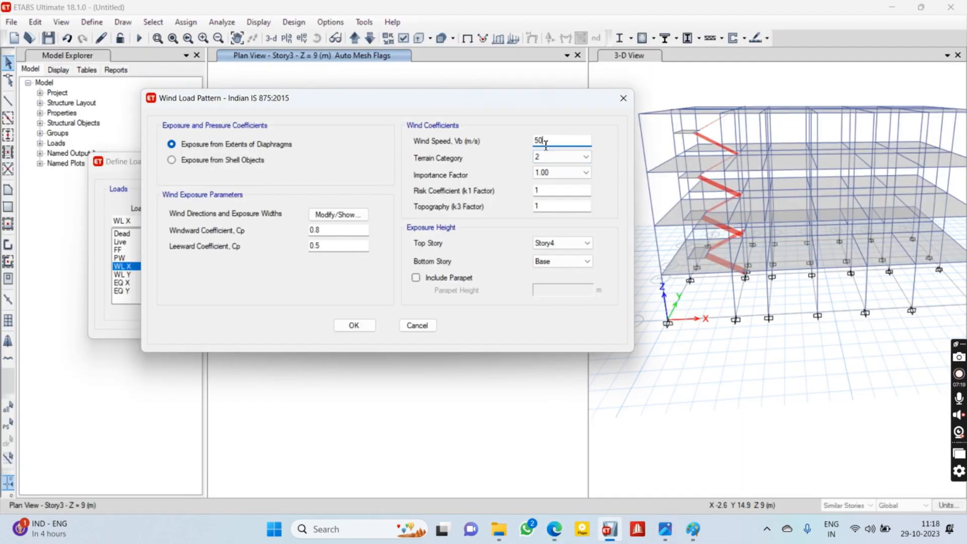
click(554, 529)
scroll(459, 302, down, 5)
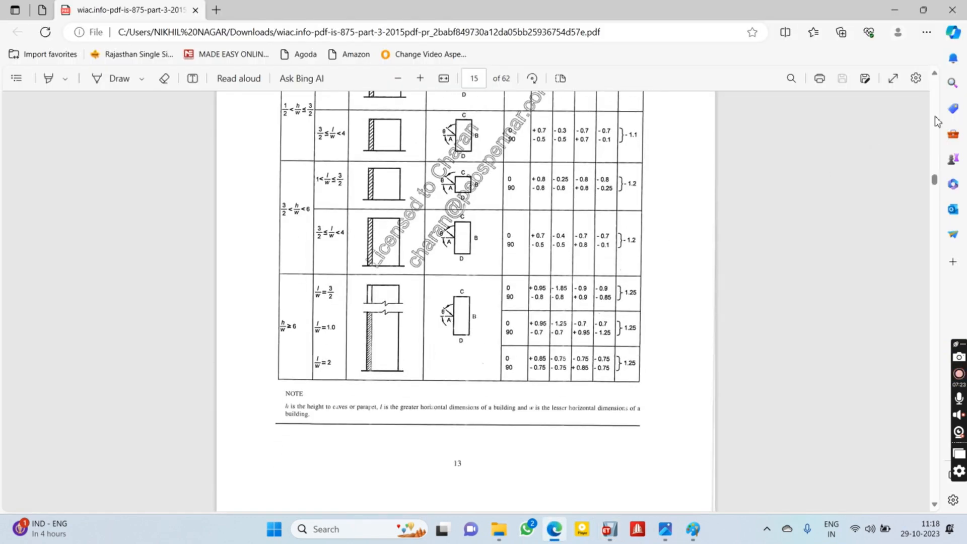
drag(936, 181, 904, 442)
scroll(470, 239, up, 5)
scroll(471, 243, up, 5)
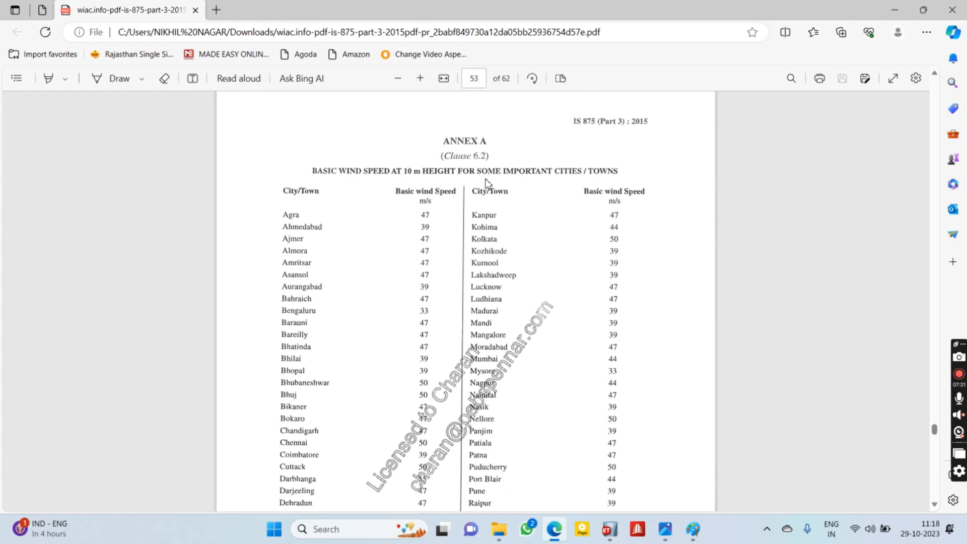
Check the Annex A city wind speeds, switch to ETABS and set the WL X wind speed Vb to 47 m/s.
scroll(446, 221, down, 1)
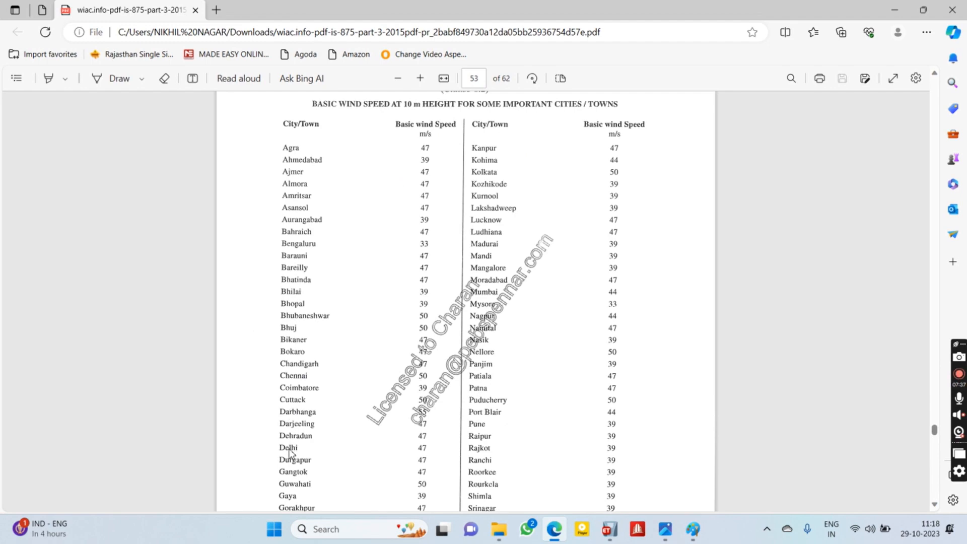
click(609, 529)
drag(557, 142, 458, 139)
text(47)
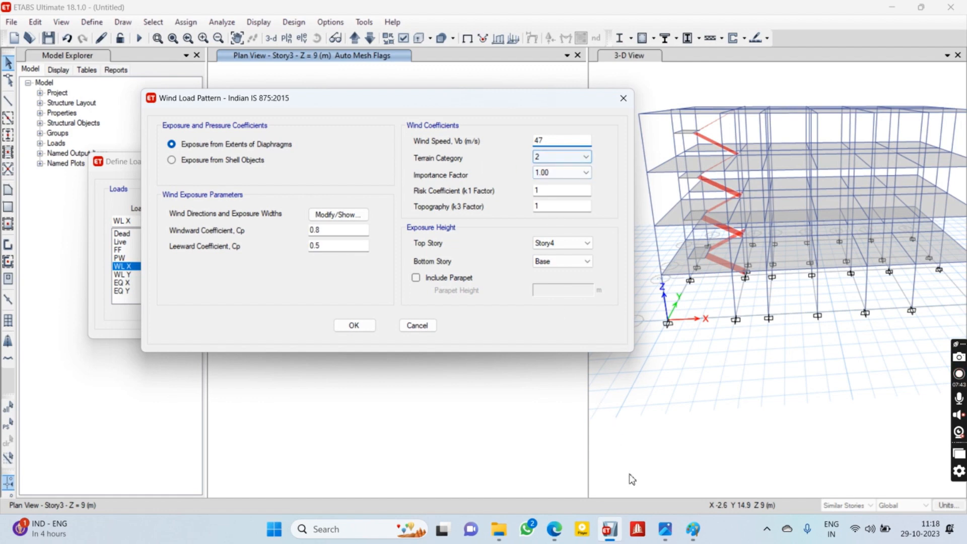
Switch to the IS 875 PDF in Edge and go back to clause 6.3.2.1 on terrain.
click(554, 529)
scroll(899, 290, up, 5)
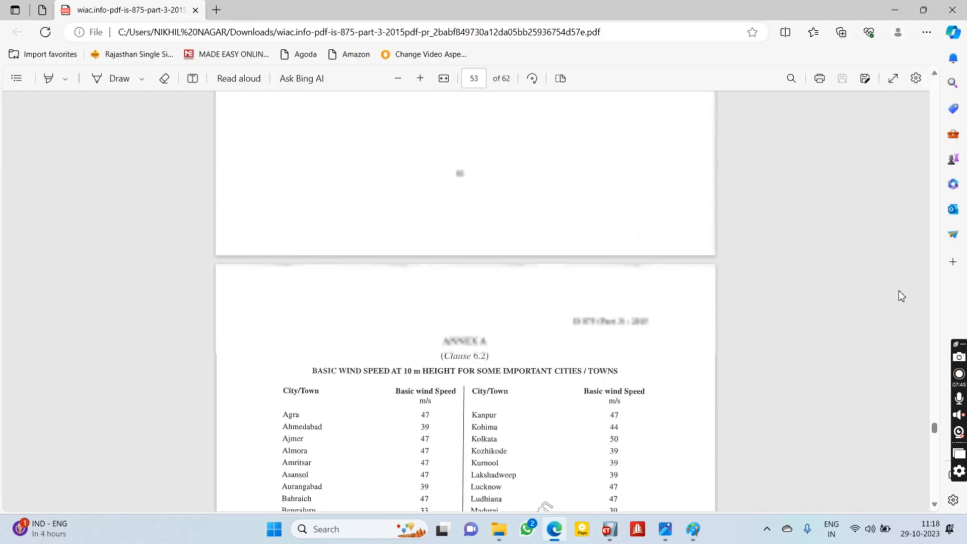
drag(935, 427, 938, 171)
scroll(675, 233, up, 10)
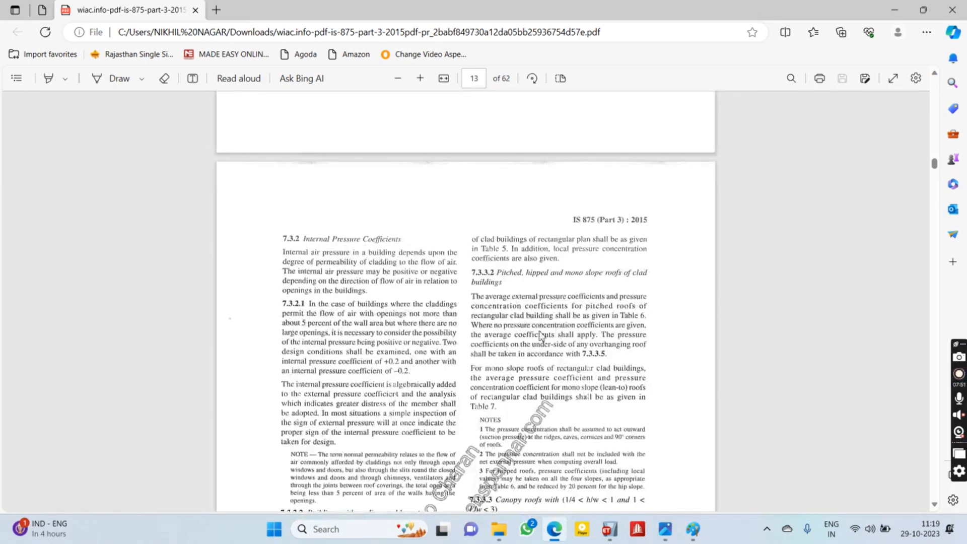
scroll(542, 327, up, 10)
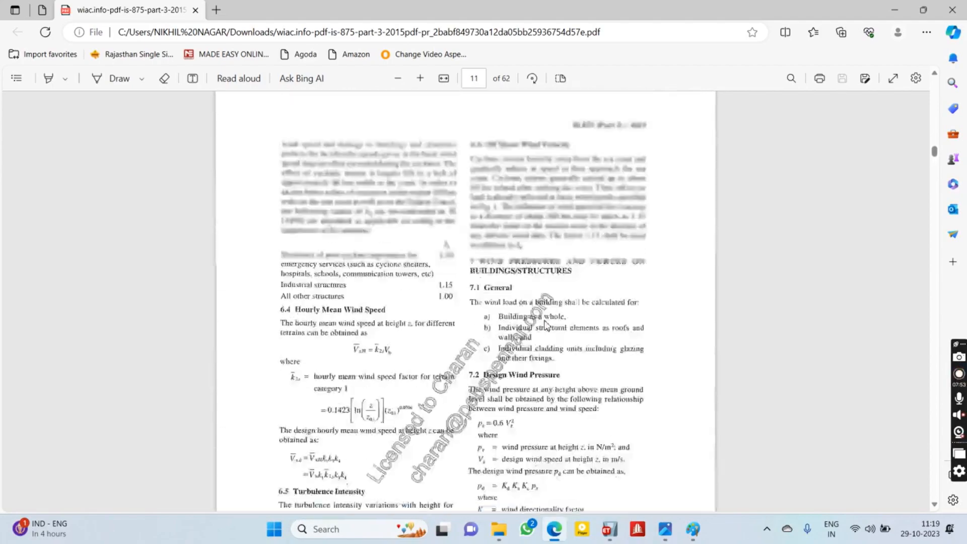
scroll(551, 321, up, 15)
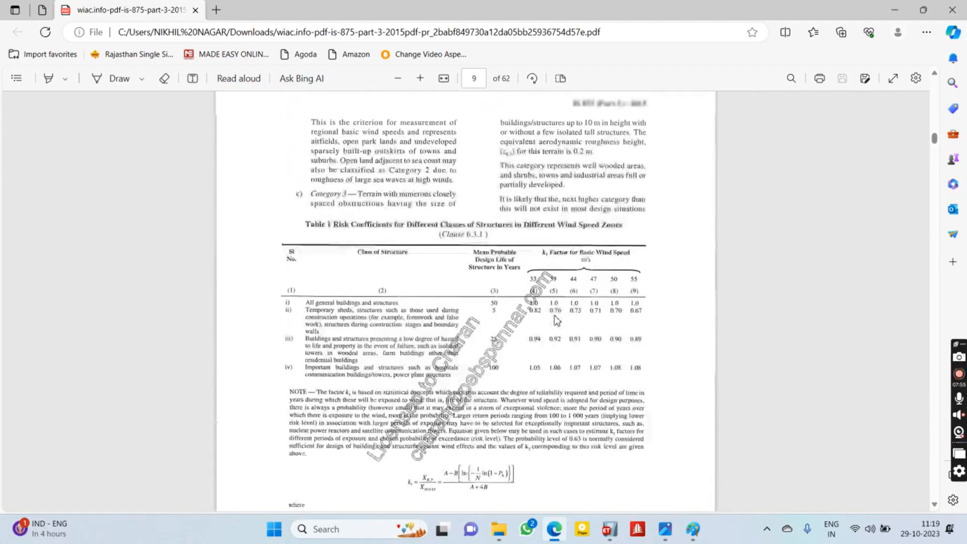
scroll(556, 317, up, 15)
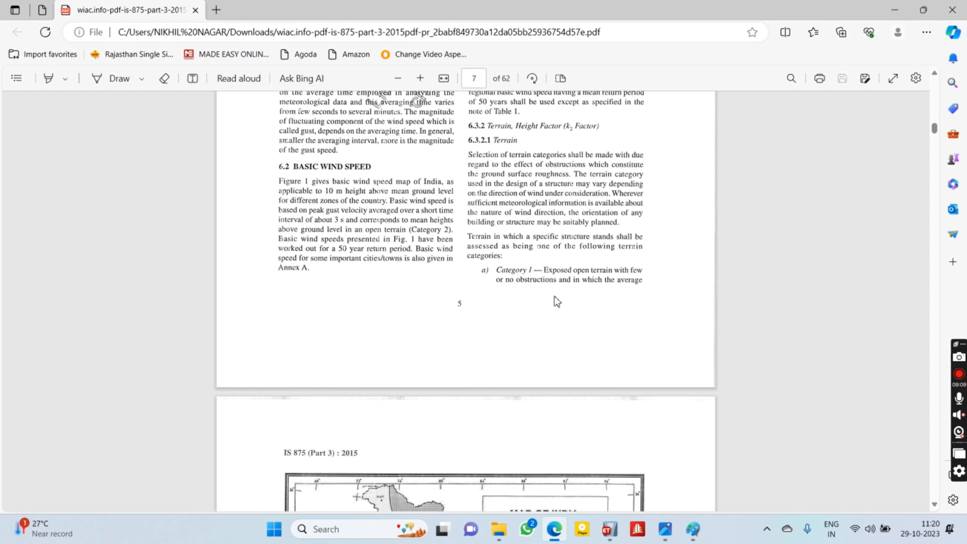
Read the definitions of terrain categories 1 to 4 in clause 6.3.2.1 of the wind code.
scroll(534, 288, down, 1)
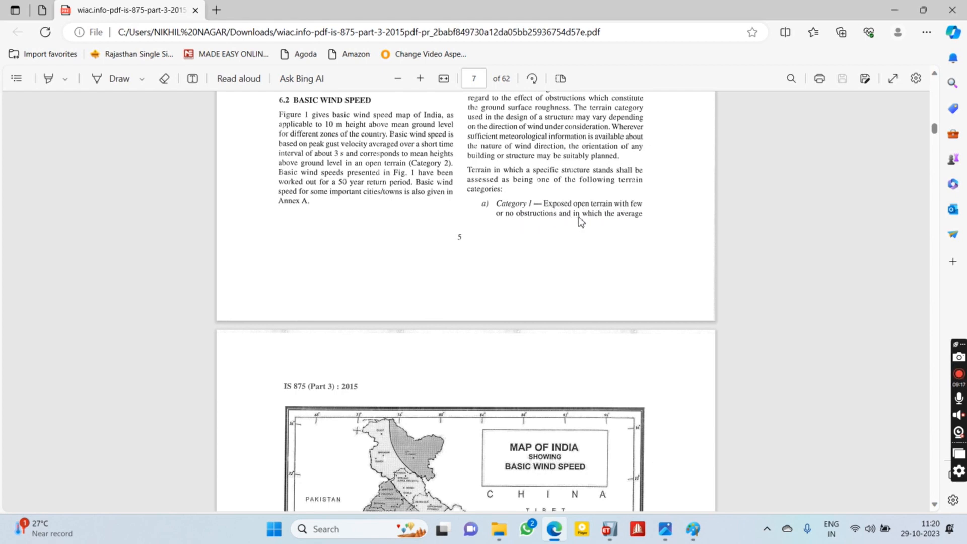
scroll(580, 222, down, 12)
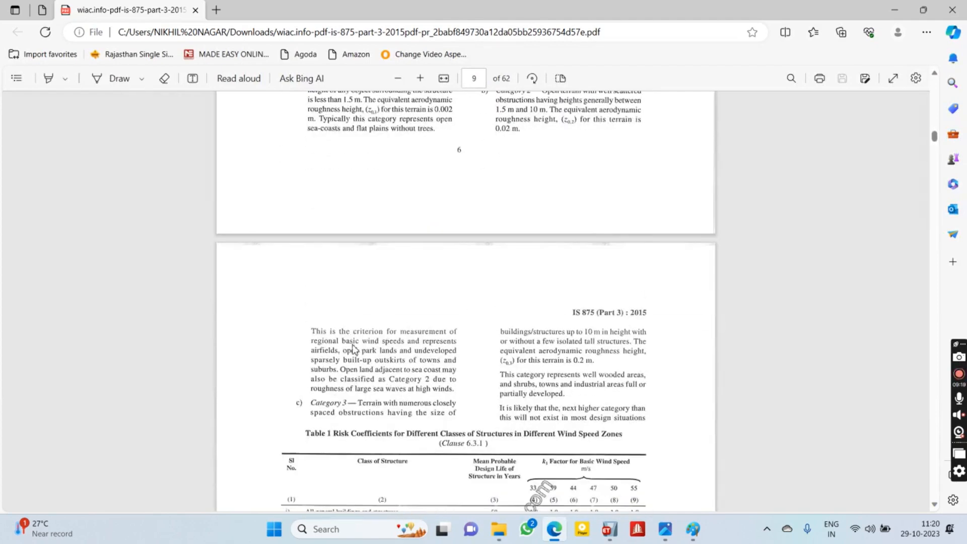
scroll(388, 398, up, 3)
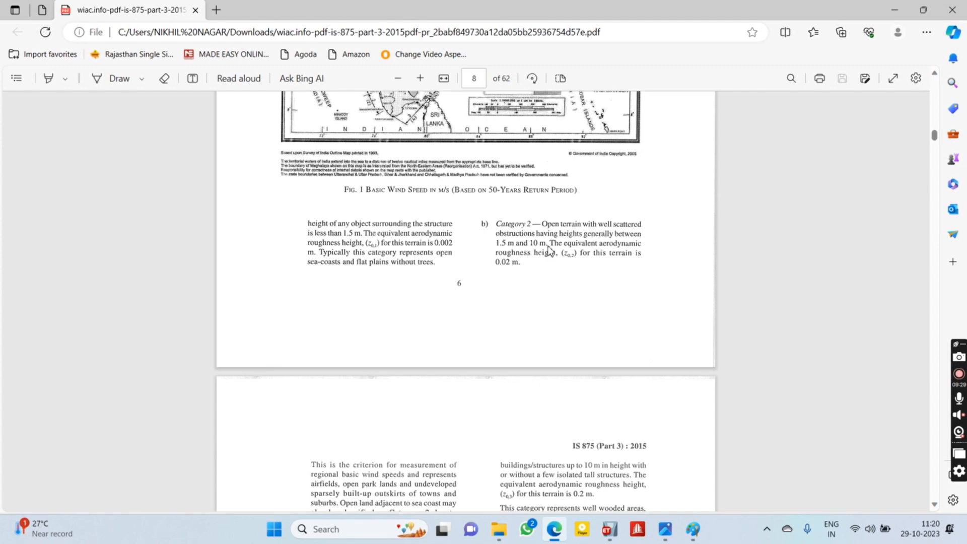
scroll(548, 323, down, 5)
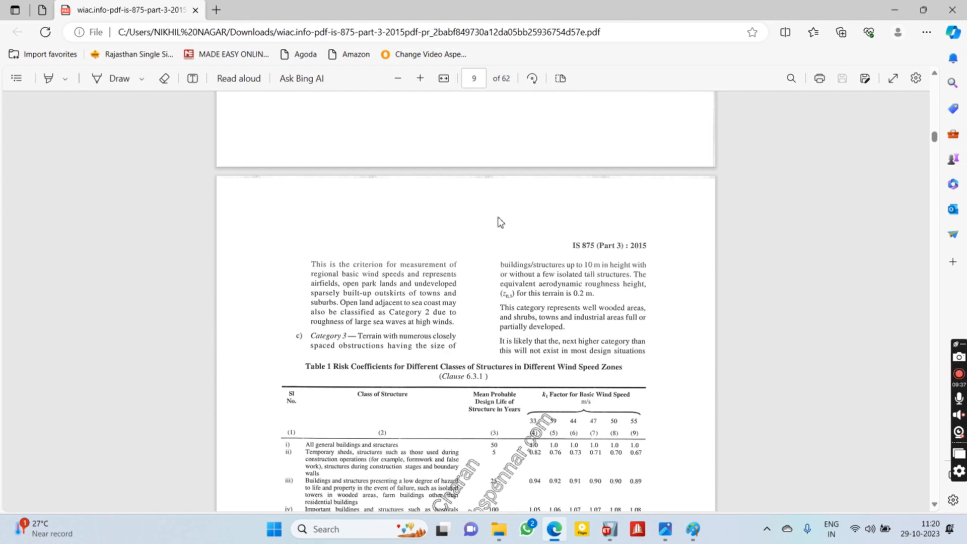
scroll(443, 195, up, 3)
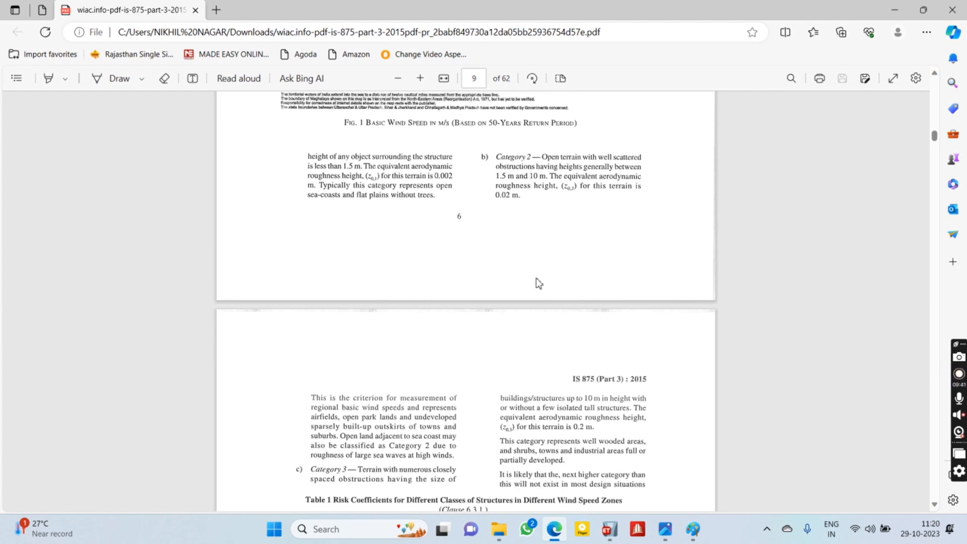
scroll(565, 209, down, 3)
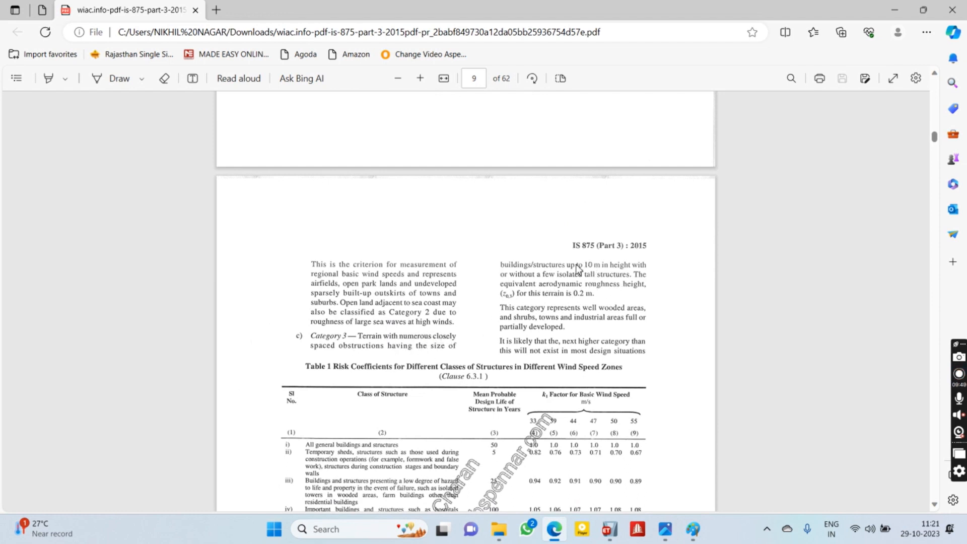
scroll(590, 302, down, 5)
scroll(476, 294, down, 10)
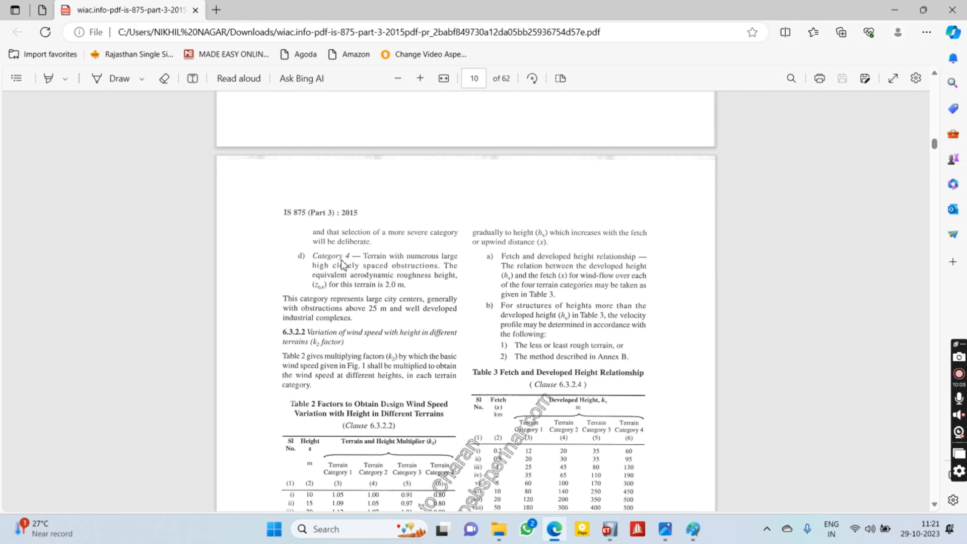
Switch to ETABS and set the terrain category of wind pattern WL X to 4.
click(610, 529)
click(552, 157)
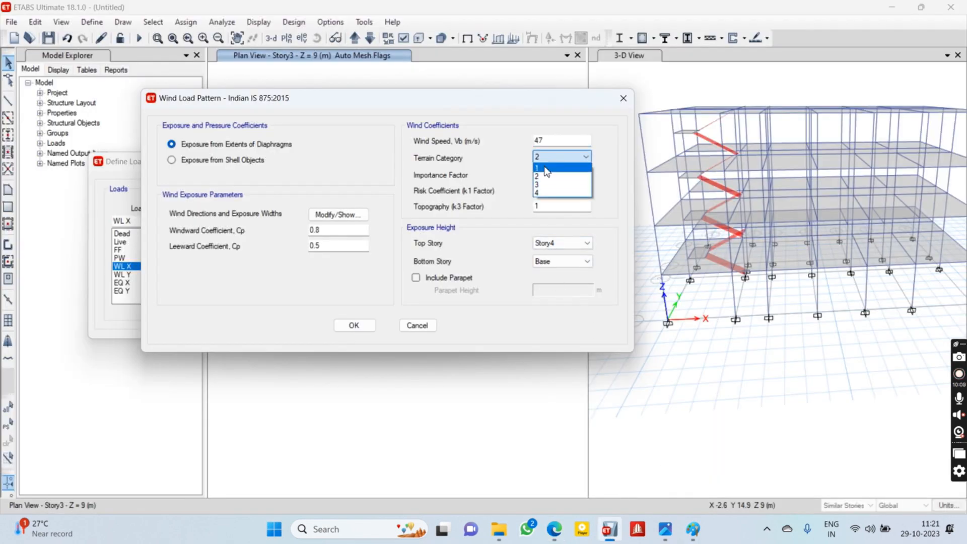
click(547, 194)
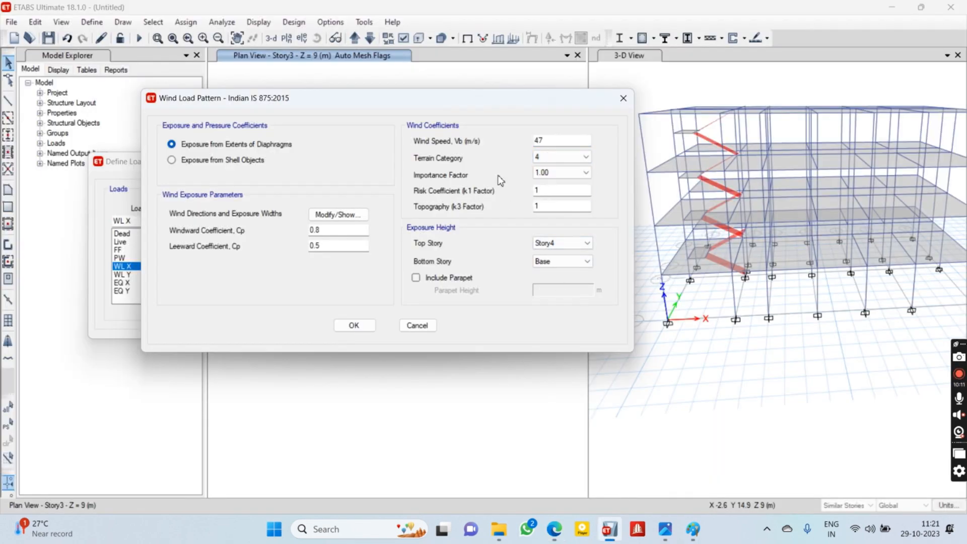
Consult the k4 values of clause 6.3.4 in the Edge PDF, then choose importance factor 1.00 for WL X in ETABS.
click(554, 529)
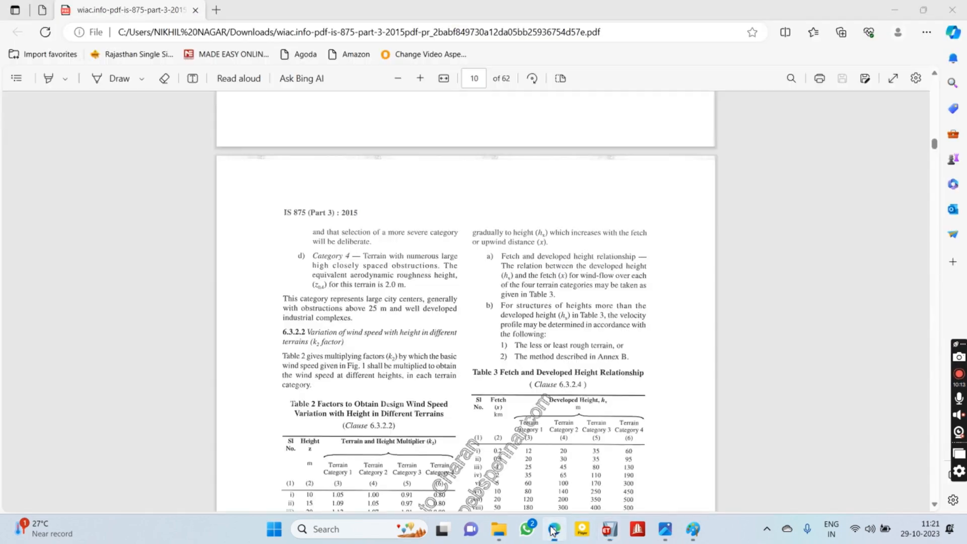
scroll(550, 291, down, 3)
scroll(550, 291, down, 5)
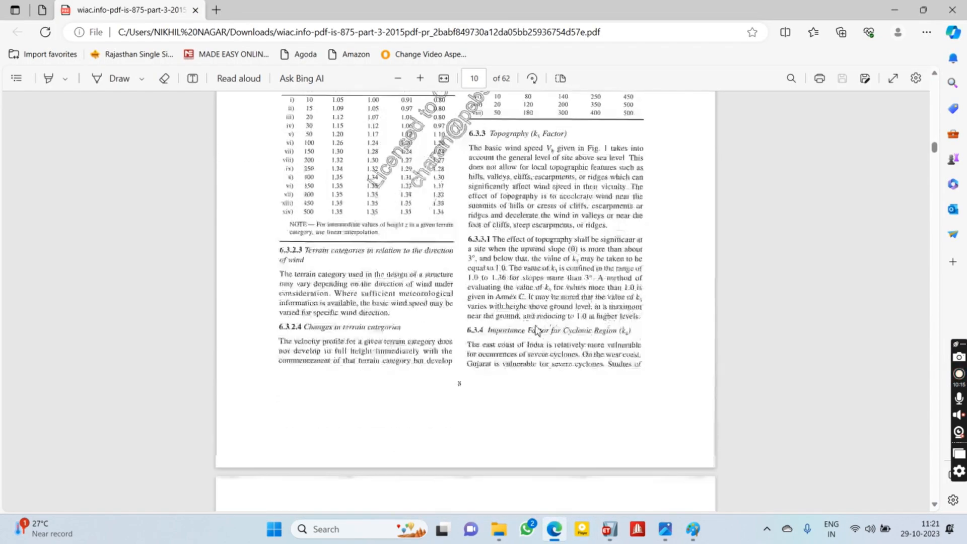
scroll(580, 317, down, 5)
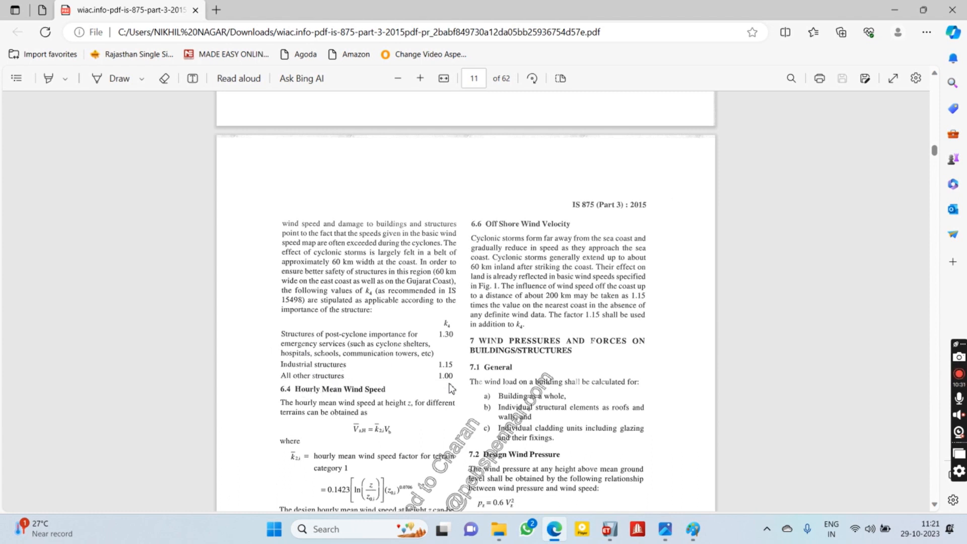
click(610, 529)
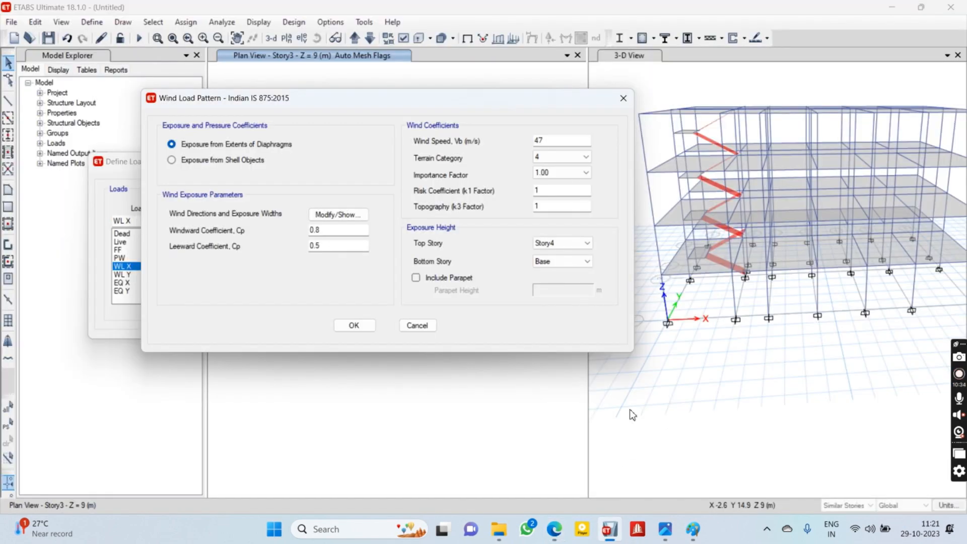
click(544, 174)
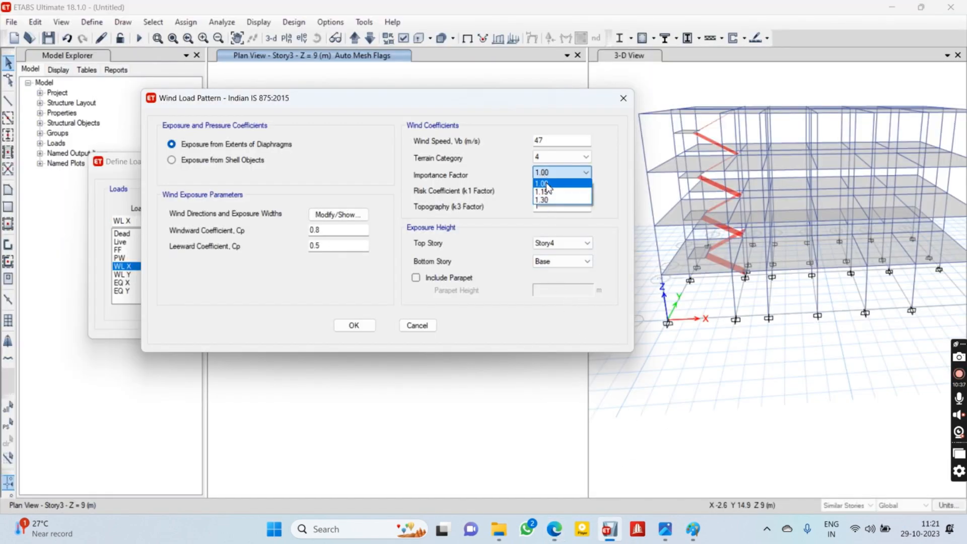
click(548, 184)
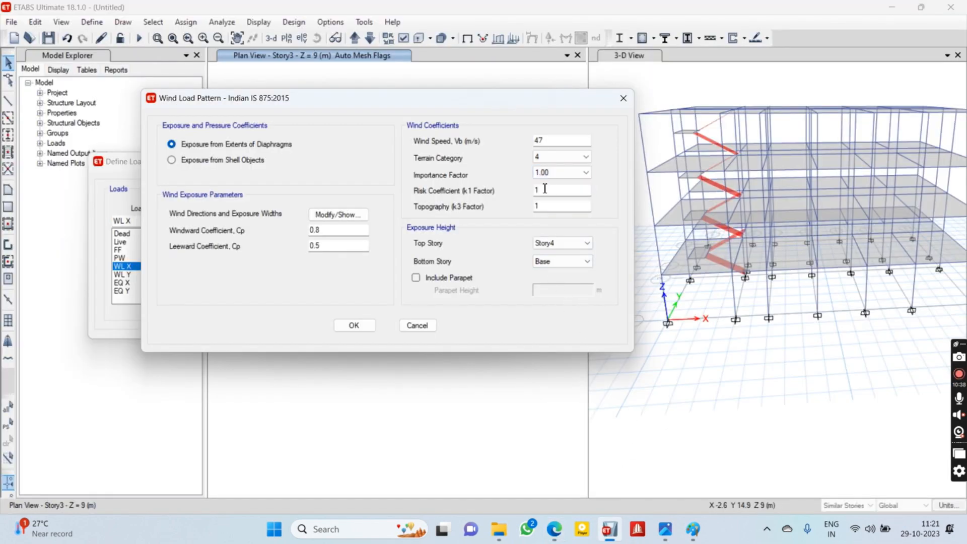
Look up the k1 factor in Table 1 of the Edge PDF and compare it with the risk coefficient in ETABS.
click(563, 527)
scroll(536, 349, up, 10)
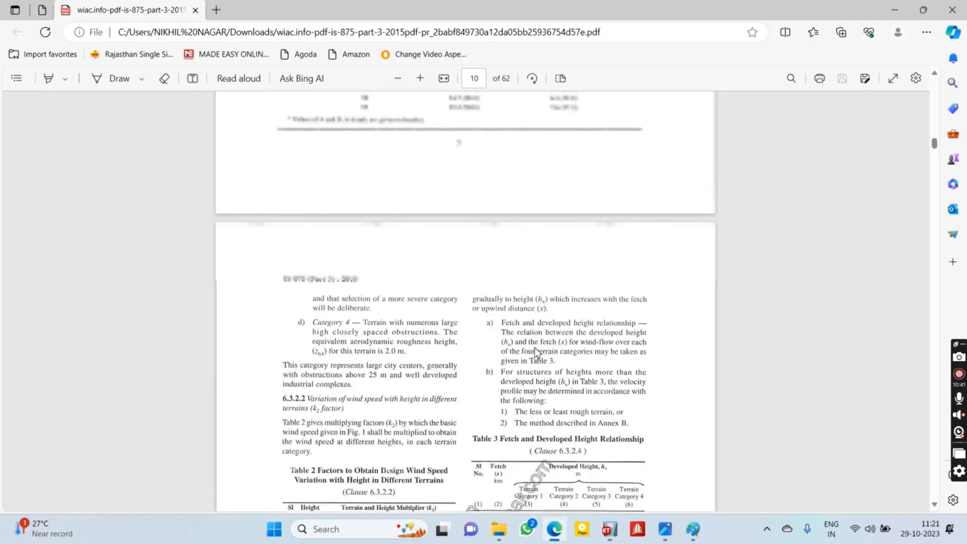
scroll(535, 348, up, 6)
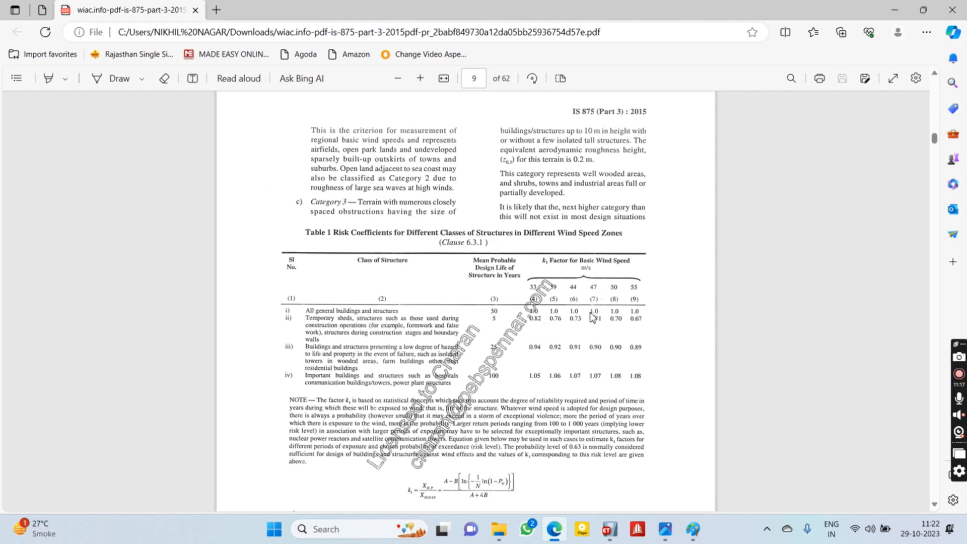
click(613, 528)
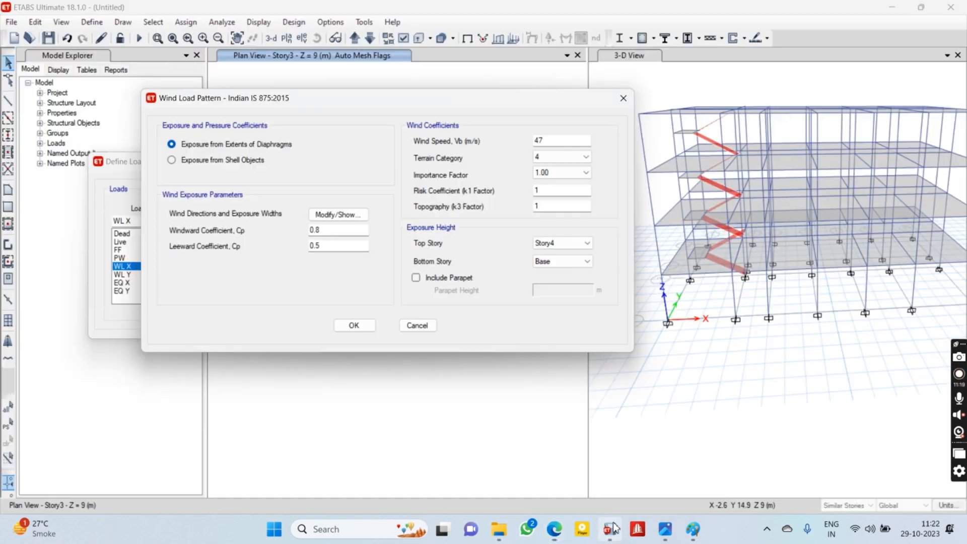
double_click(558, 194)
Read topography clause 6.3.3 in the Edge PDF, then review the k3 factor and exposure height settings in ETABS.
click(554, 529)
scroll(600, 356, down, 15)
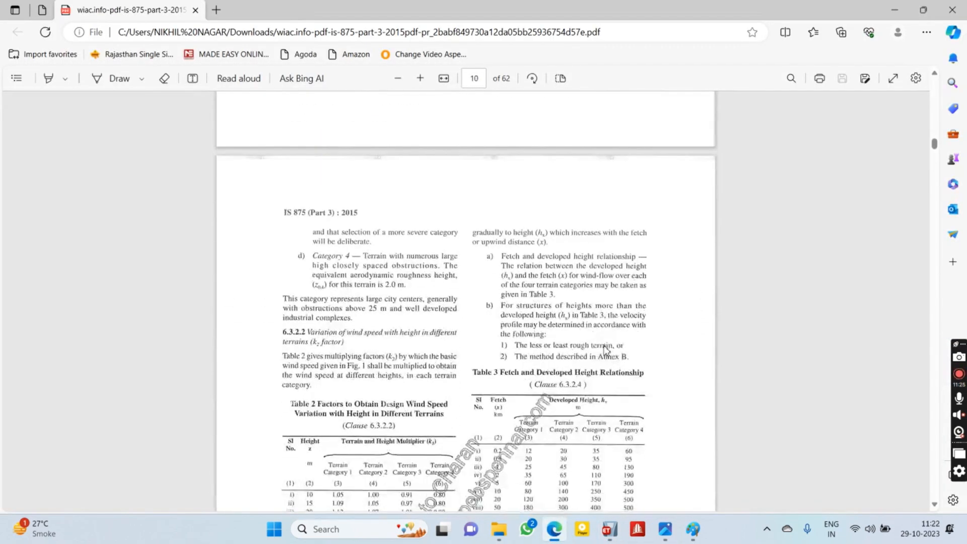
scroll(604, 340, down, 3)
scroll(564, 293, up, 2)
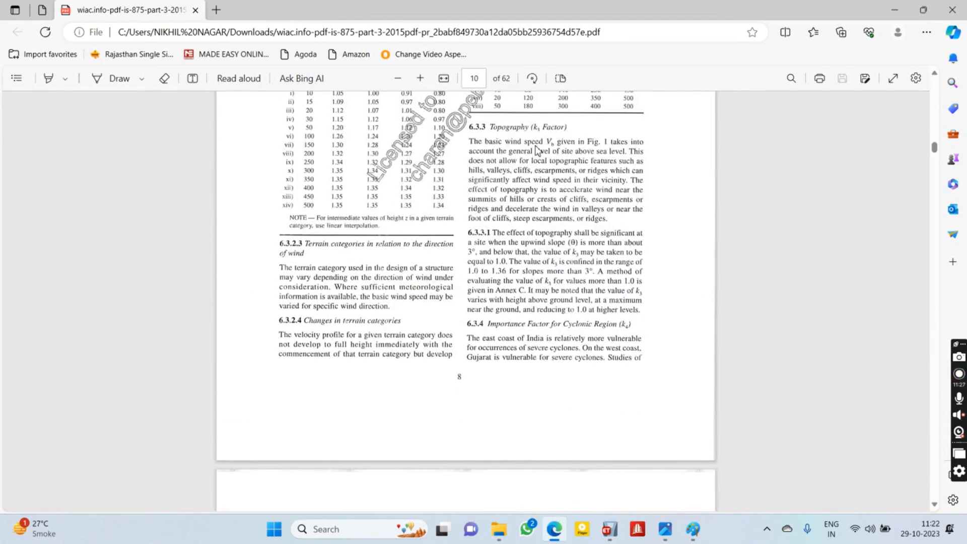
scroll(538, 150, up, 1)
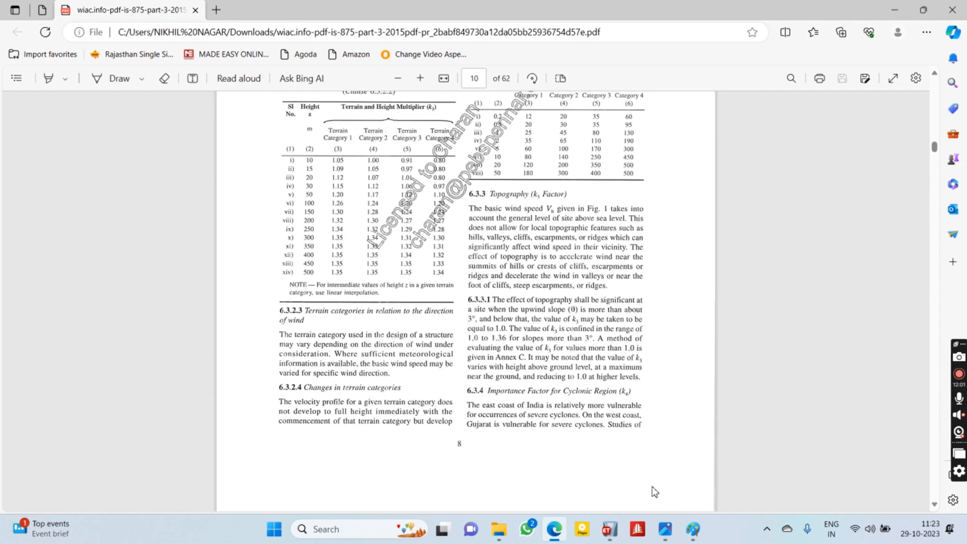
click(609, 529)
key(Tab)
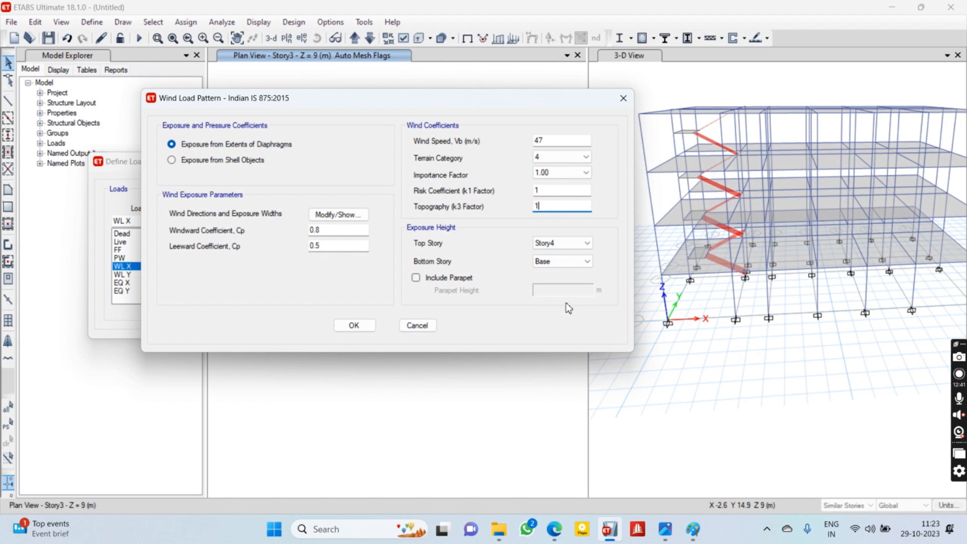
click(471, 277)
click(471, 280)
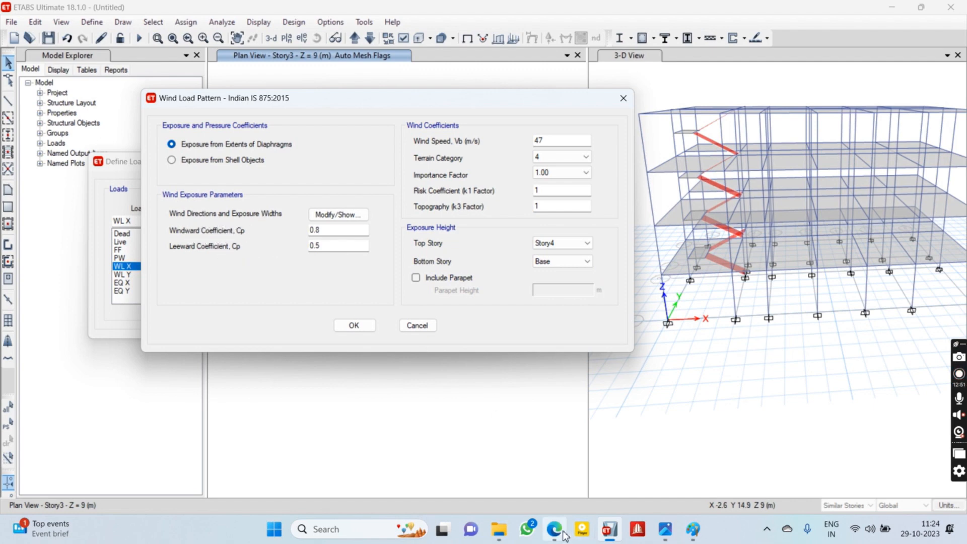
Find Table 5 of external wall pressure coefficients in the Edge PDF and compare it with the windward and leeward coefficients in ETABS.
mouse_move(563, 535)
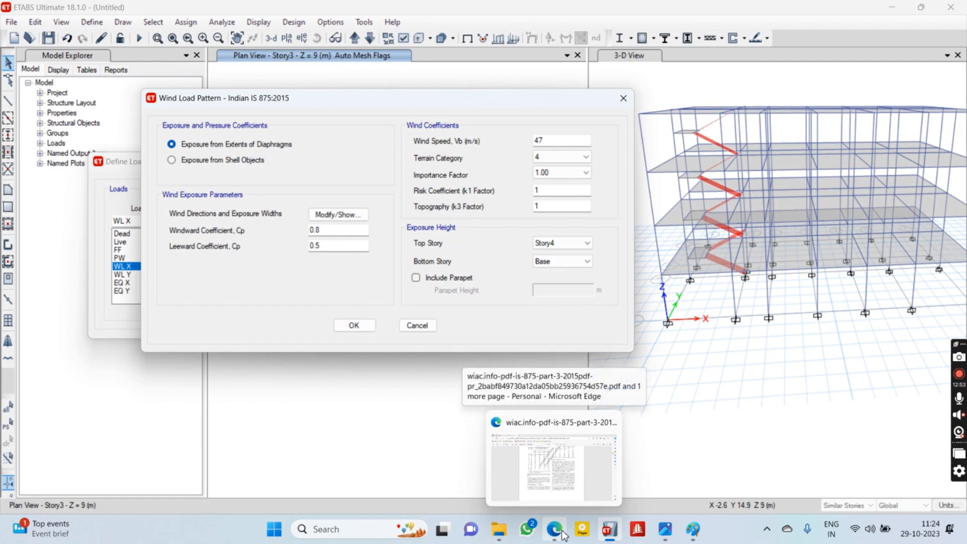
click(563, 534)
scroll(550, 369, down, 10)
scroll(557, 389, down, 20)
scroll(570, 381, down, 10)
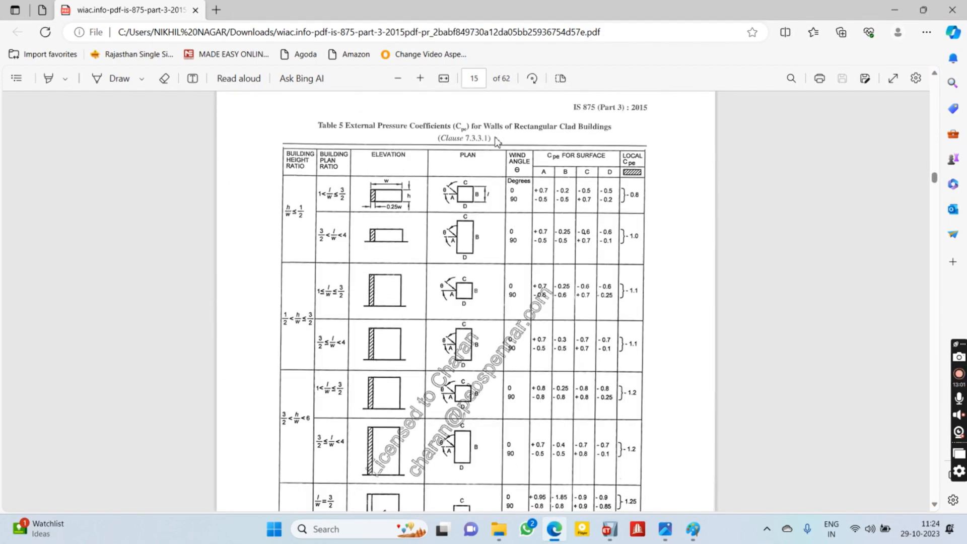
click(894, 10)
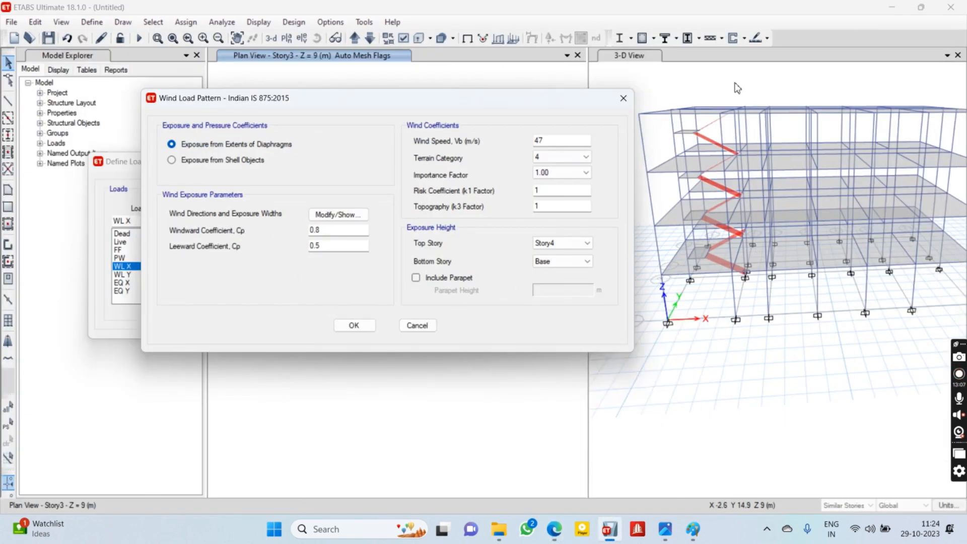
click(554, 529)
scroll(461, 326, down, 1)
scroll(483, 184, up, 3)
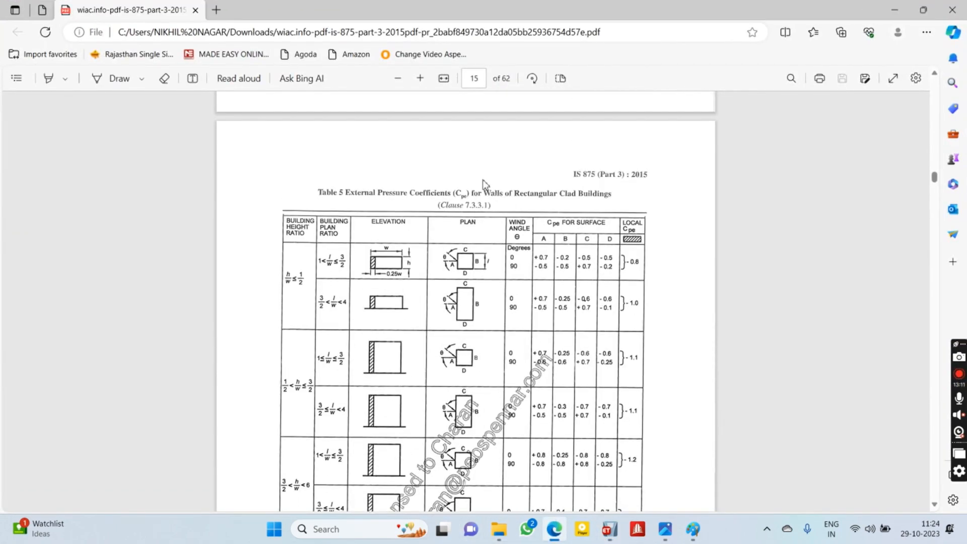
scroll(500, 302, down, 1)
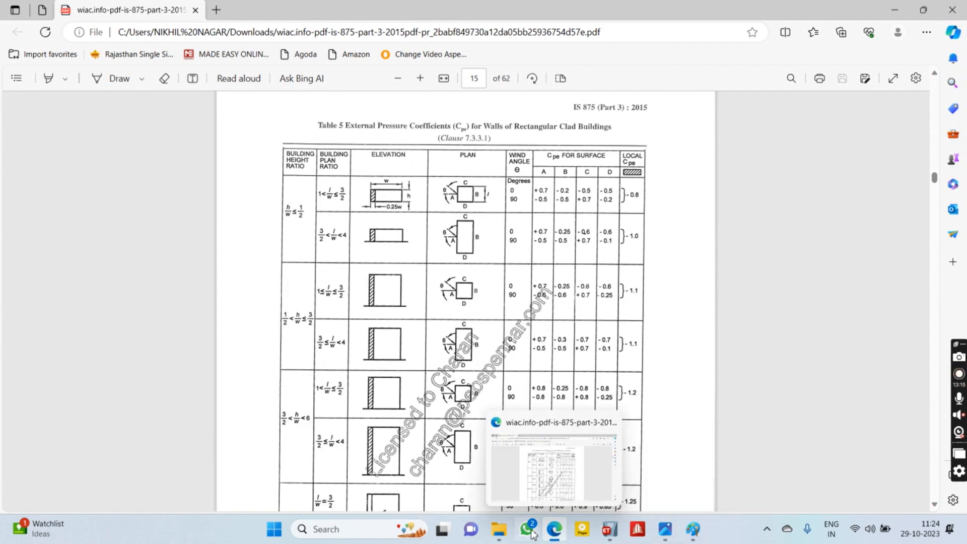
Switch to Paint and start a text note reading "Wind Force =" on a blank area of the canvas.
click(609, 529)
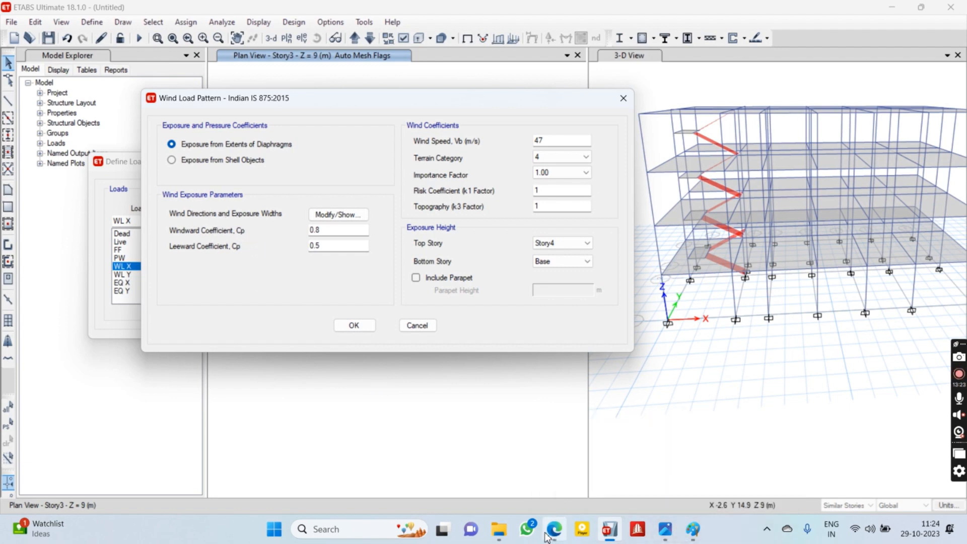
click(693, 537)
scroll(533, 305, down, 10)
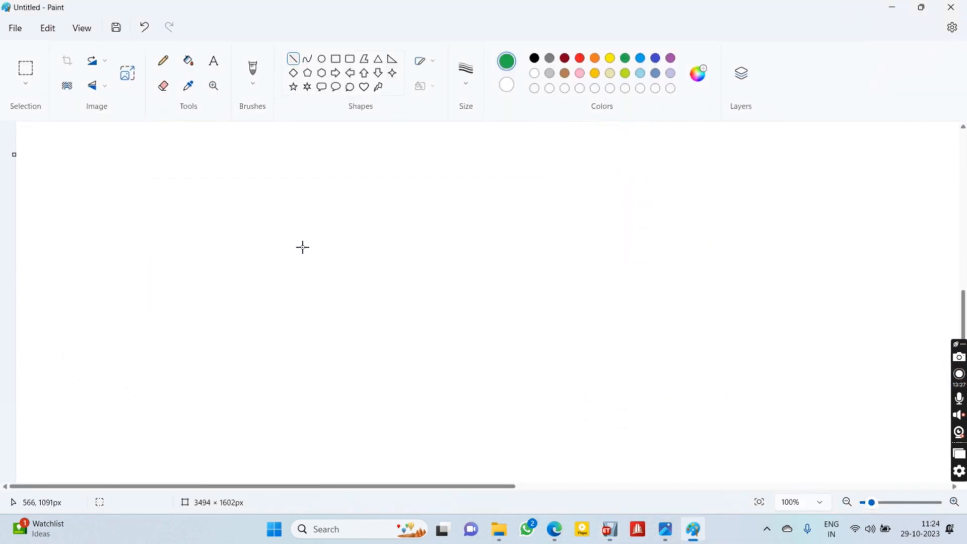
click(216, 60)
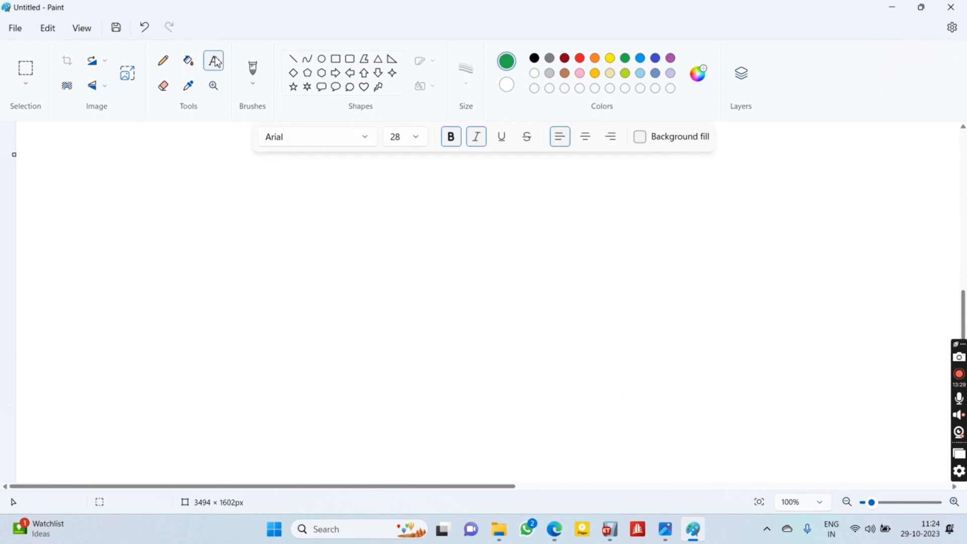
click(136, 212)
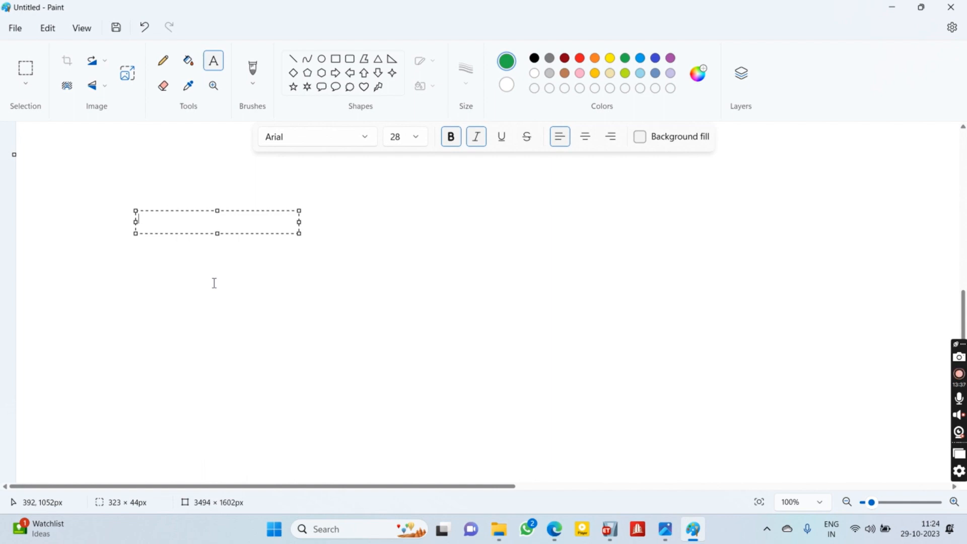
text(Wind Force =)
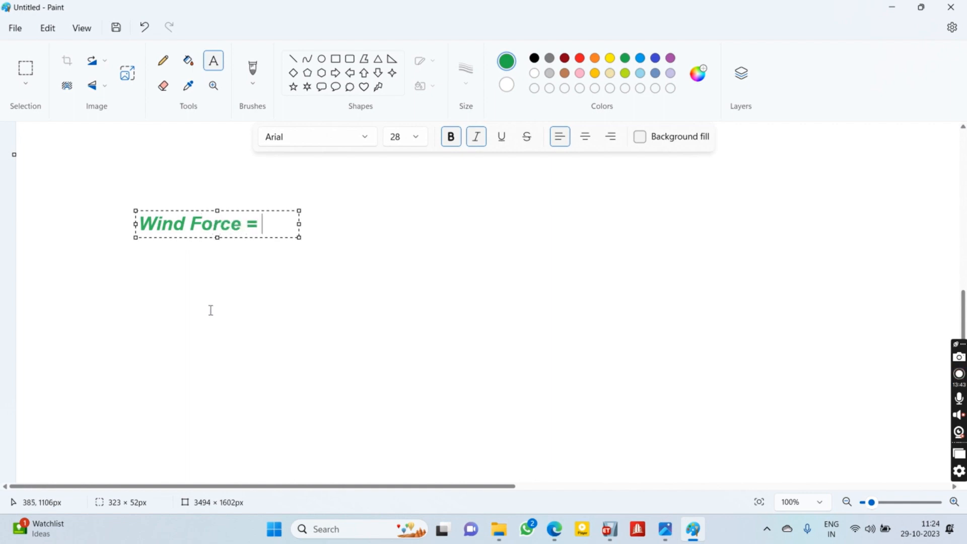
Widen the text box and complete the first line as "Wind Force = Wind Intensity * Area".
drag(299, 224, 682, 235)
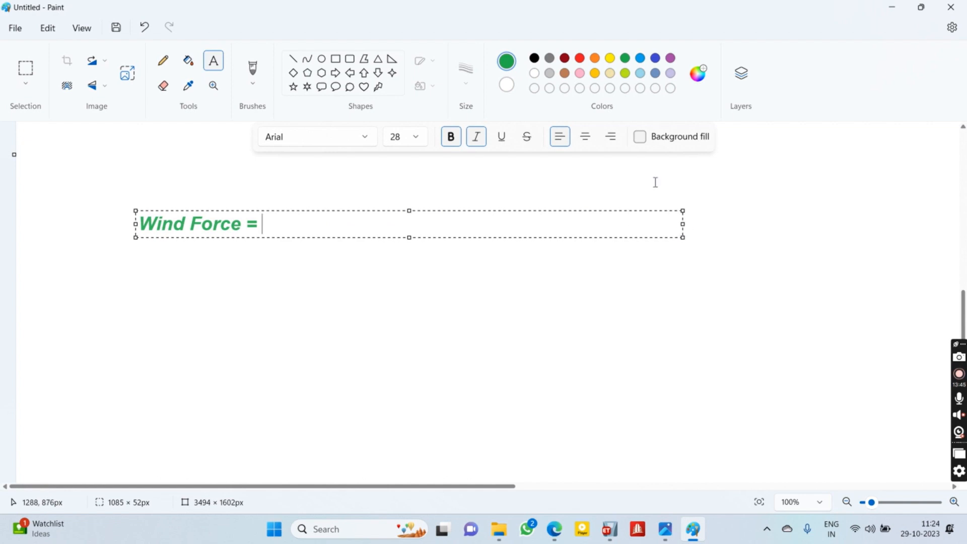
text(Win)
text(d)
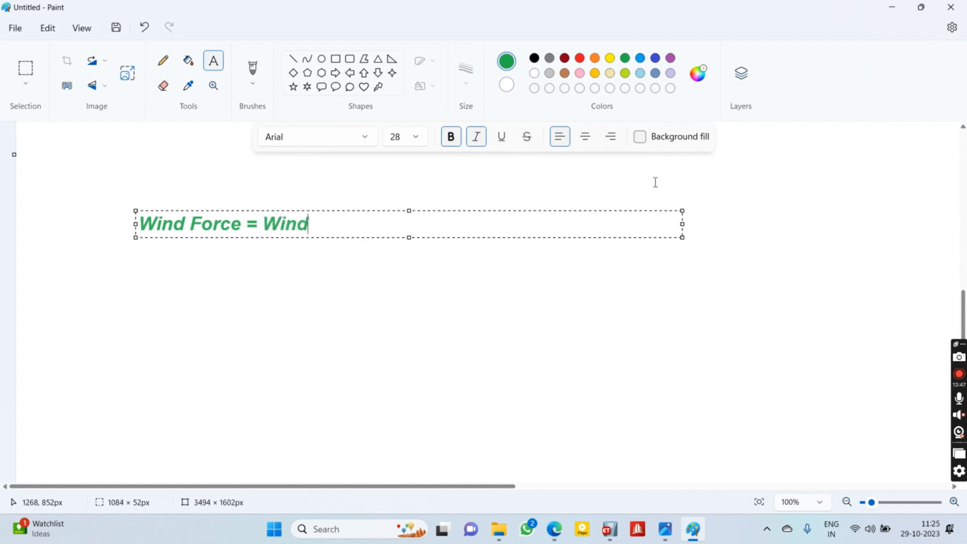
text( Inter]b)
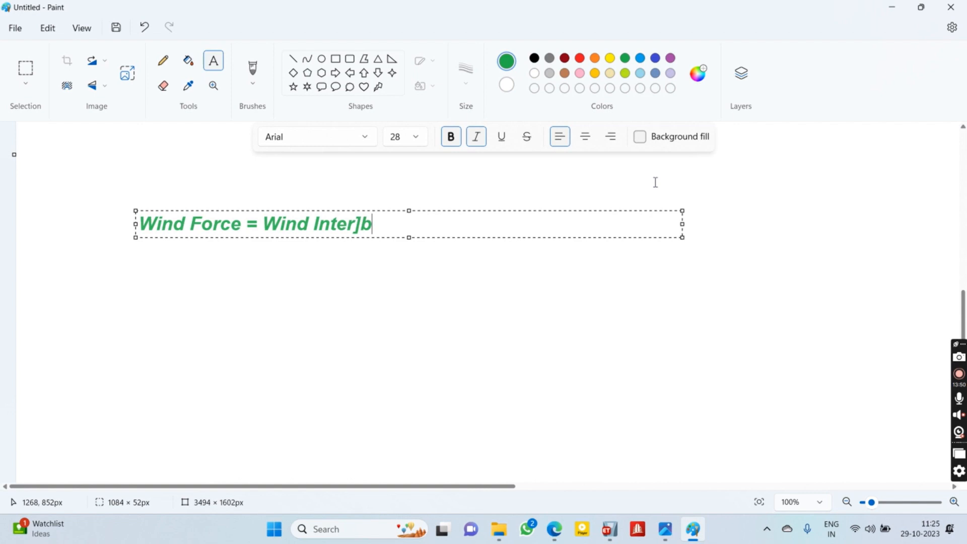
key(BackSpace)
key(BackSpace)
key(BackSpace)
text(nsity * )
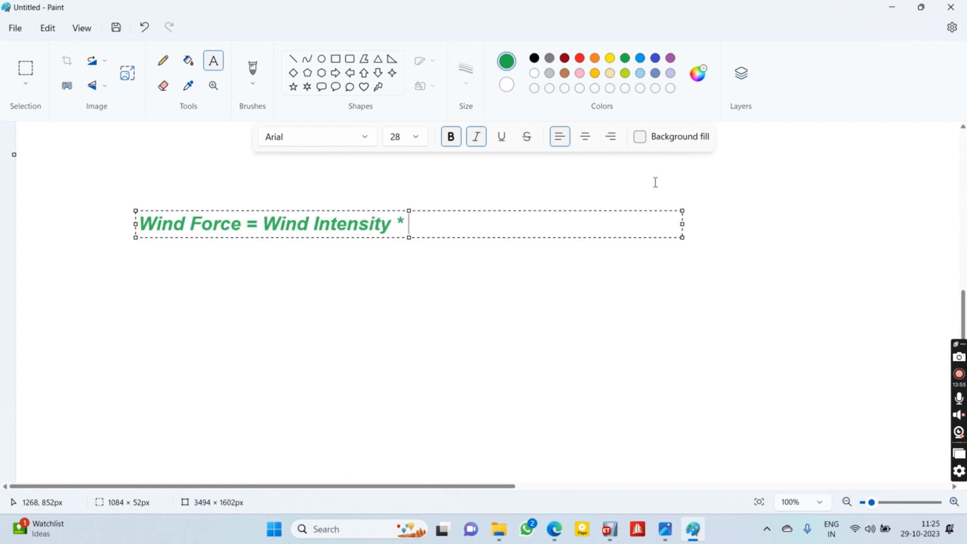
text(Area)
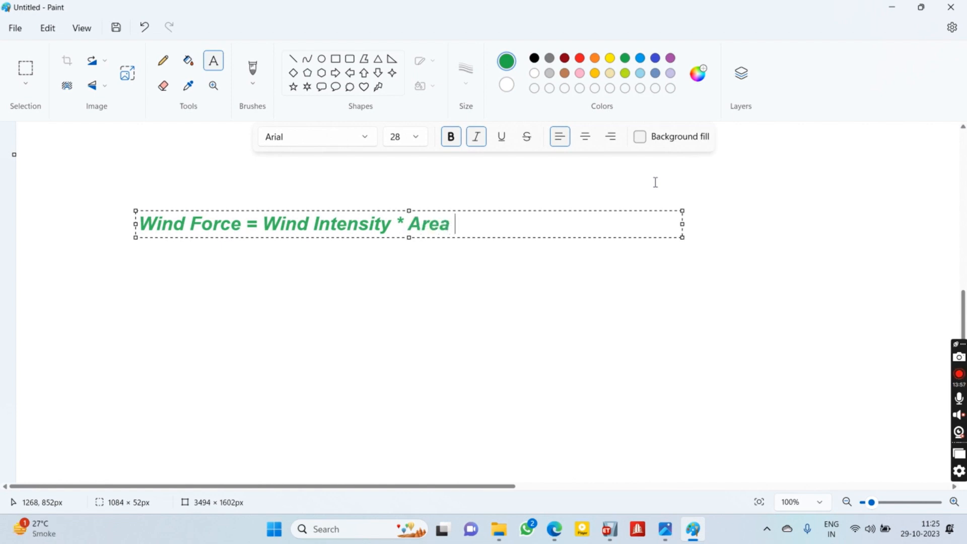
Add the lines "Cpe=" and "Cpi=" below the wind force formula.
key(Return)
key(Return)
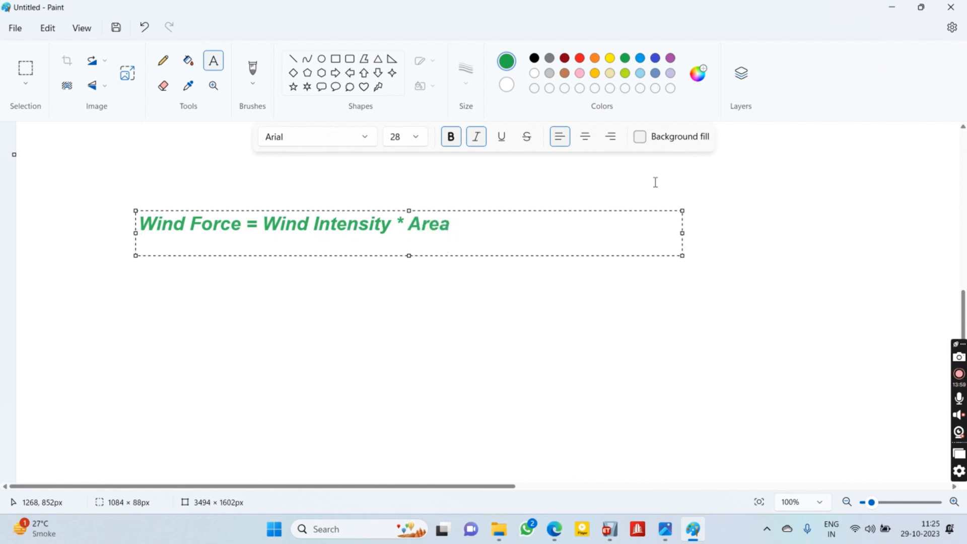
key(BackSpace)
key(Return)
key(BackSpace)
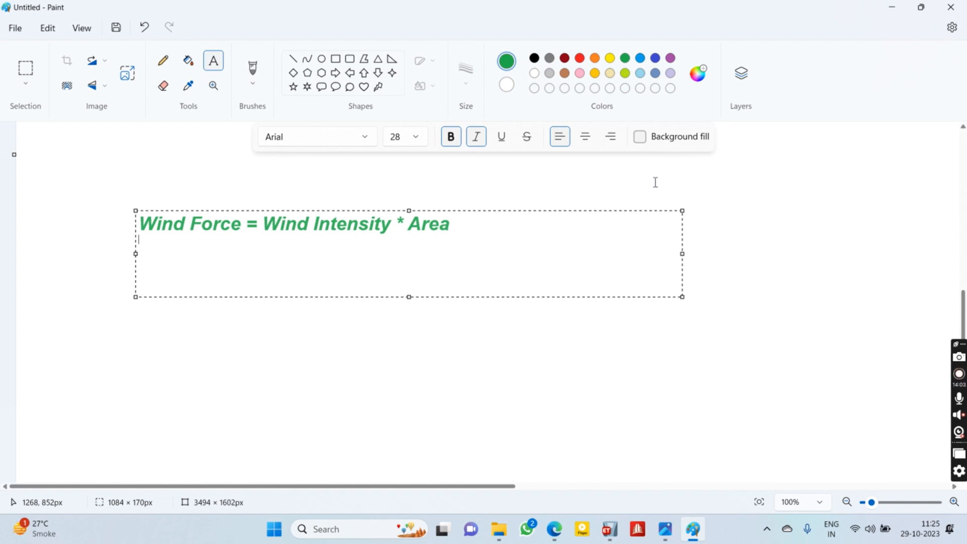
text(Cpe=)
key(Return)
text(Cpi=)
key(Return)
Add a fourth line to the note reading "Wind Force = (Cpe-Cpi) *A*Pd".
text(F)
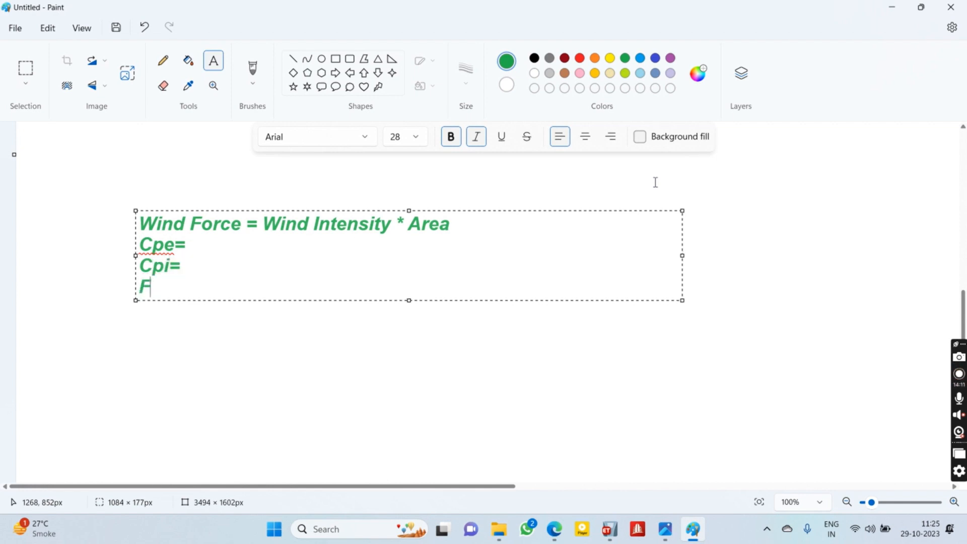
text(=)
key(BackSpace)
text(w)
key(BackSpace)
key(BackSpace)
text(Wind )
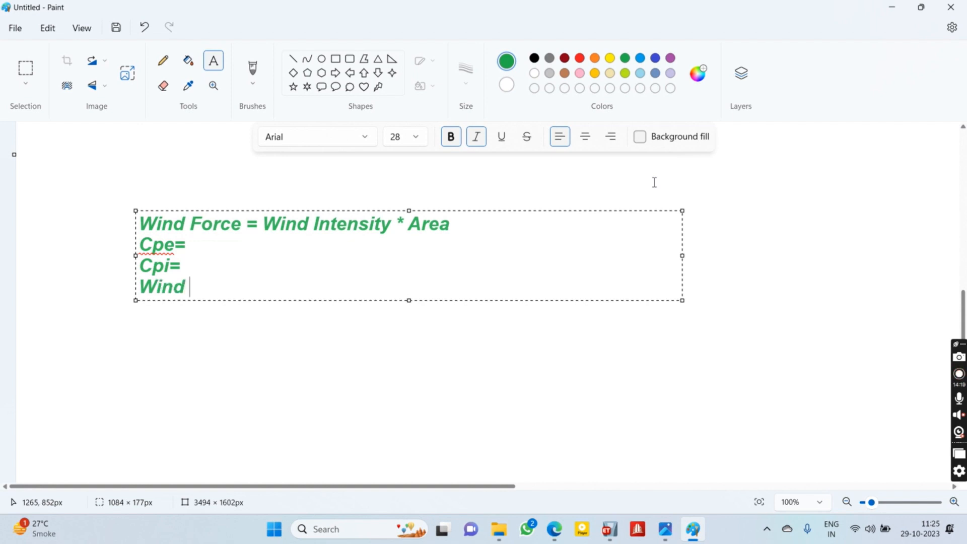
text(Fot)
key(BackSpace)
text(rv)
key(BackSpace)
text(ce = )
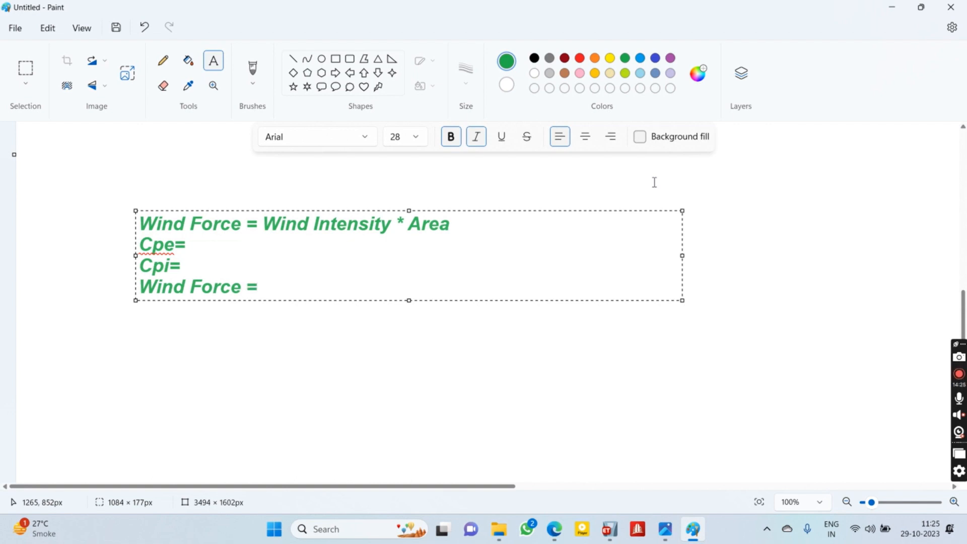
text((Cpe-)
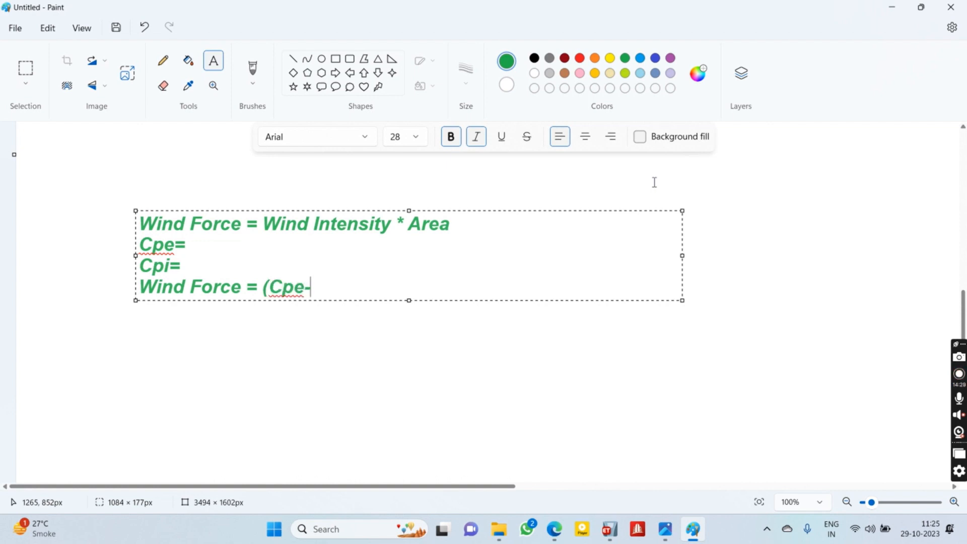
text(Cpi) )
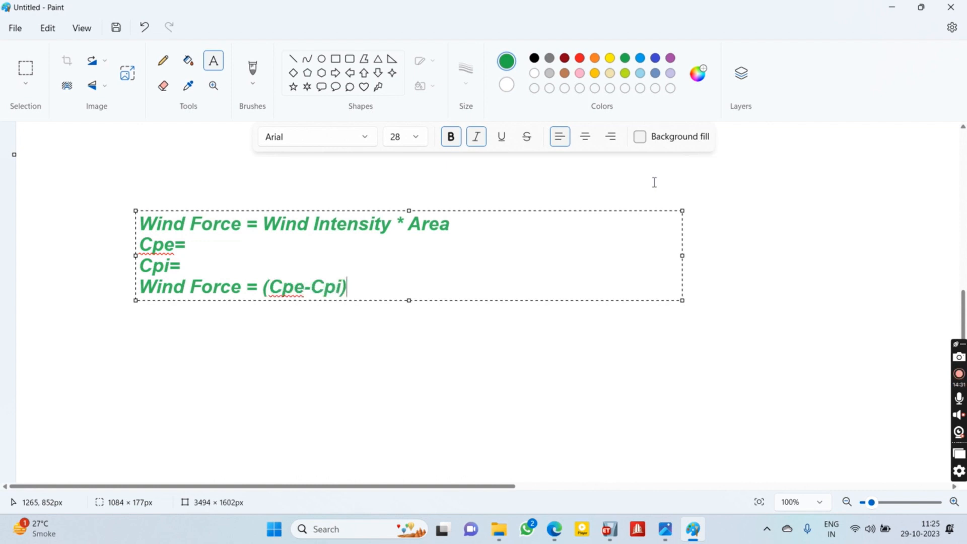
text(*A*Pd)
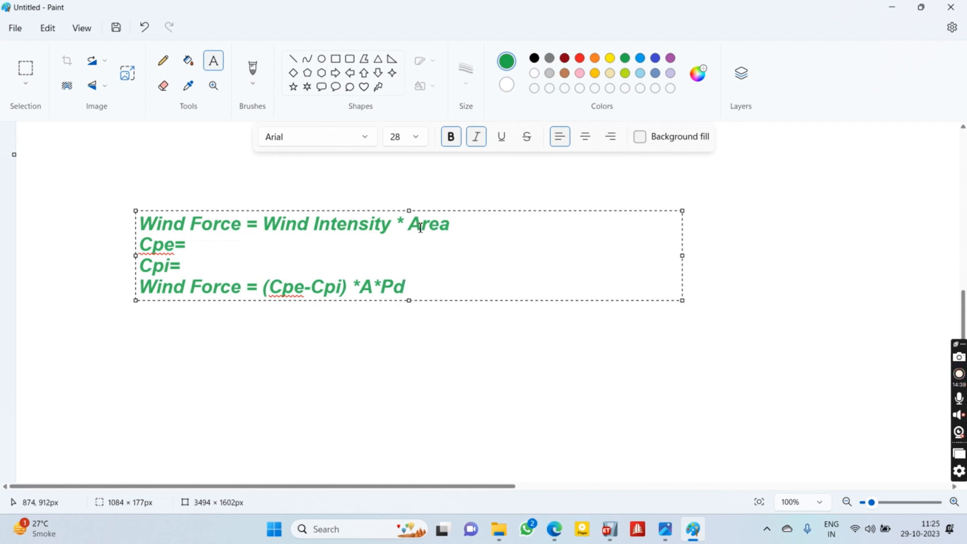
Replace Pd with "Wind Intensity" in the last formula line.
key(BackSpace)
key(BackSpace)
text(Wib)
key(BackSpace)
text(nd Intensity)
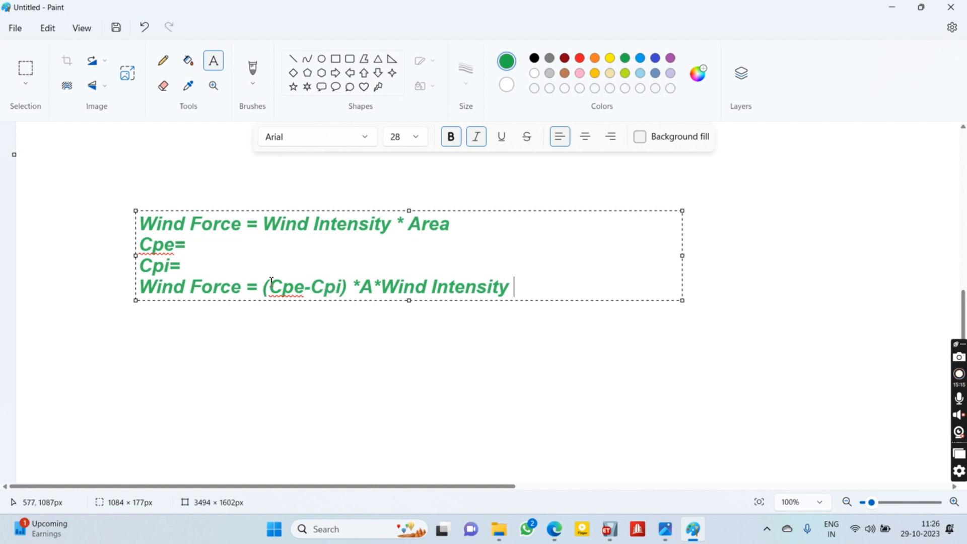
Switch to the Edge PDF and study the height and plan ratios and Cpe values in Table 5.
click(191, 245)
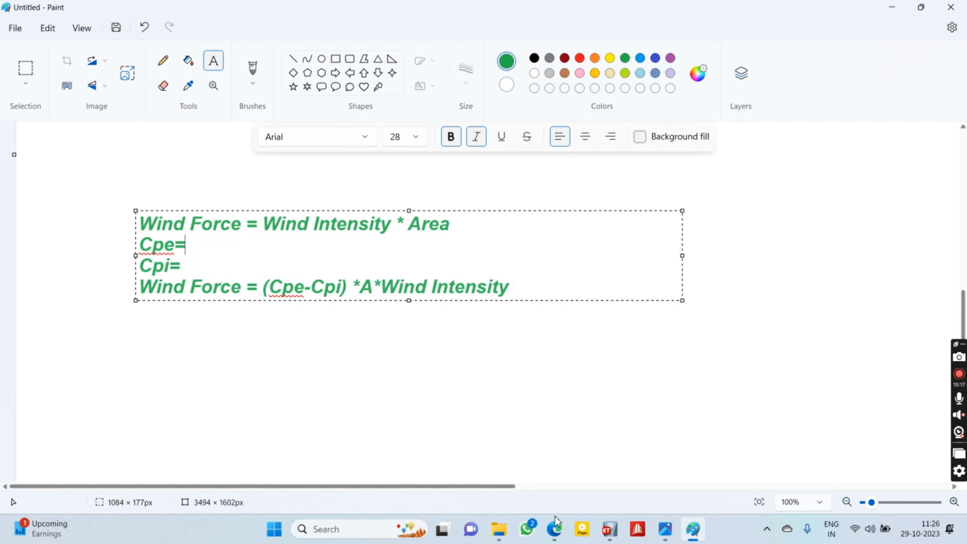
click(555, 537)
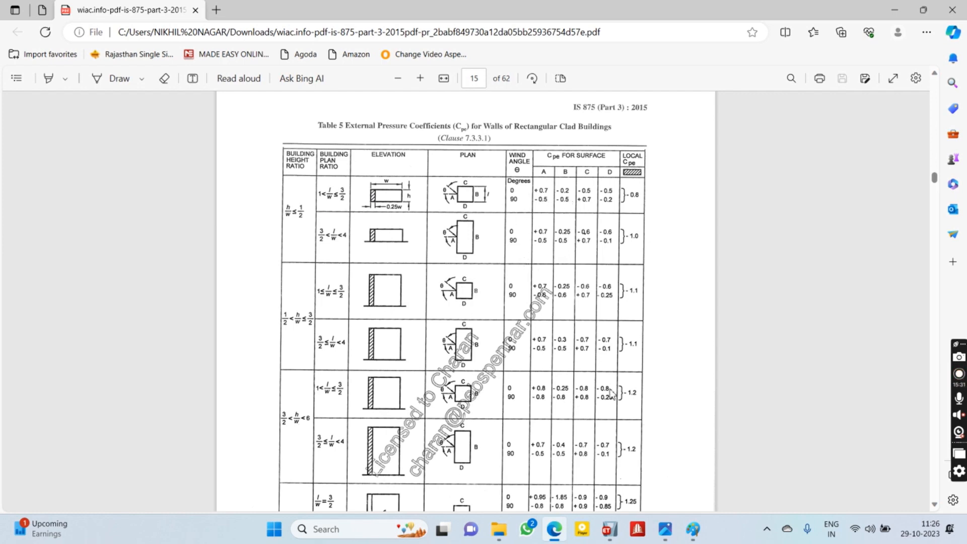
mouse_move(608, 529)
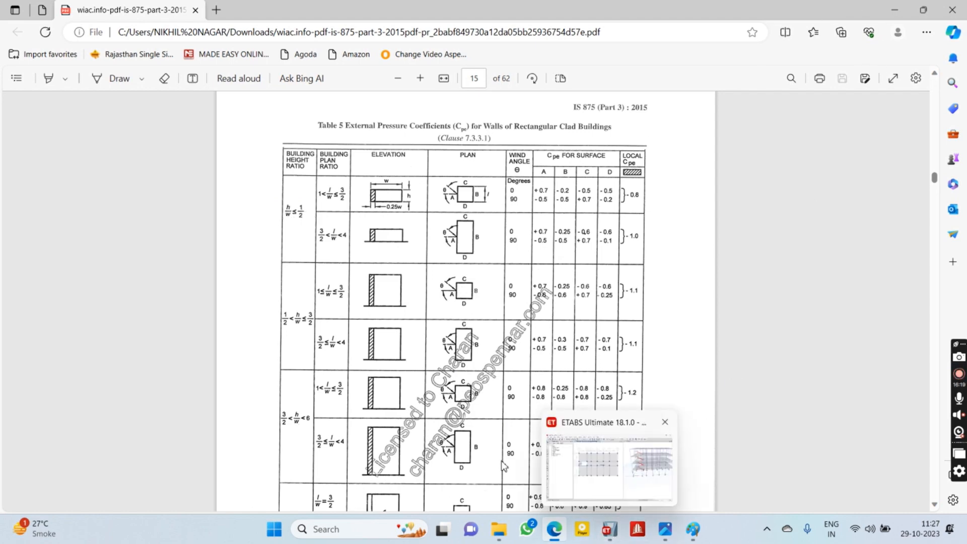
mouse_move(695, 529)
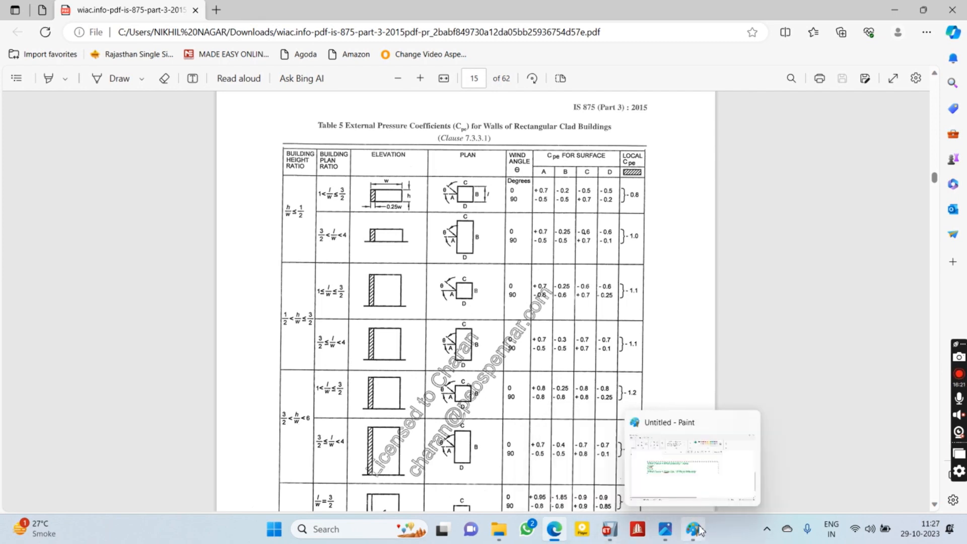
mouse_move(671, 479)
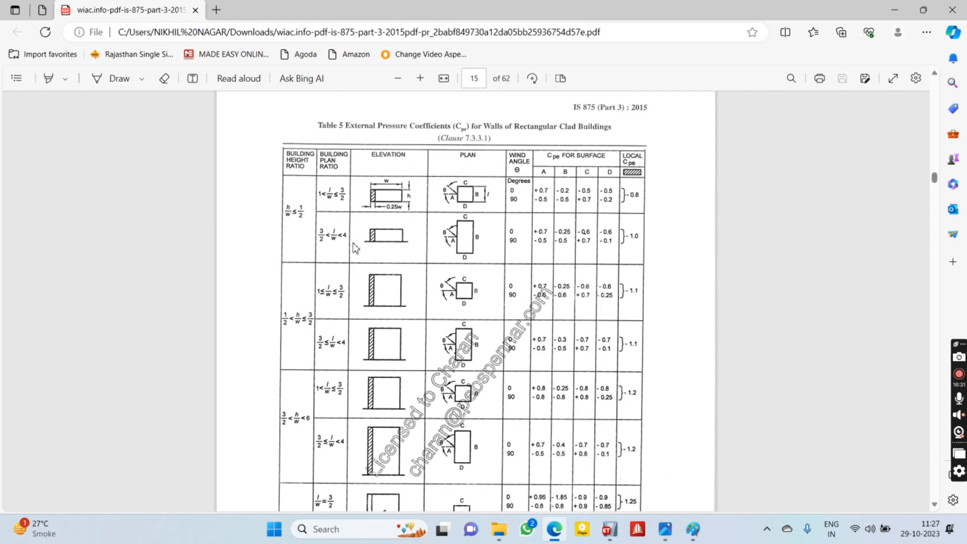
scroll(355, 245, down, 2)
scroll(356, 245, up, 2)
Return to Paint and add a second text note below the formulas with the lines "L=", "W=" and "H=".
click(693, 529)
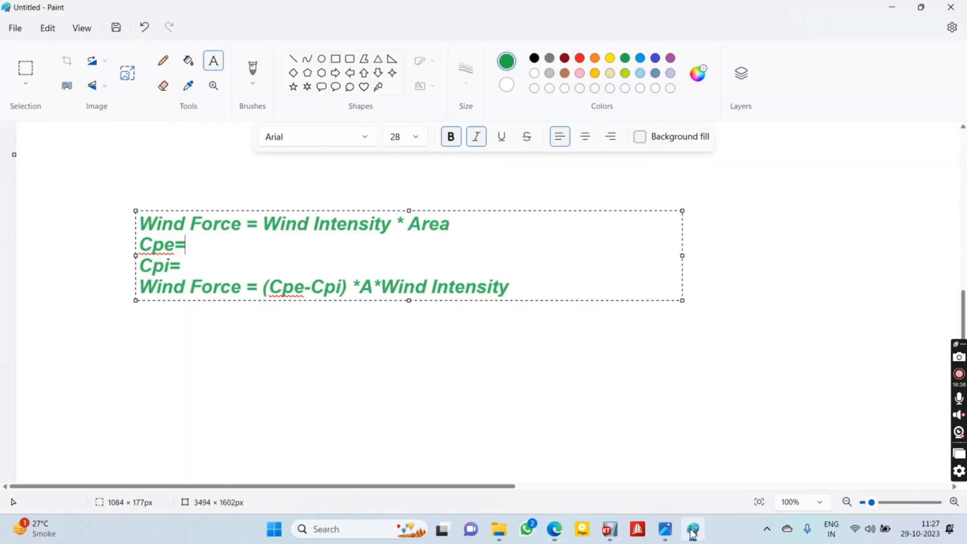
click(266, 364)
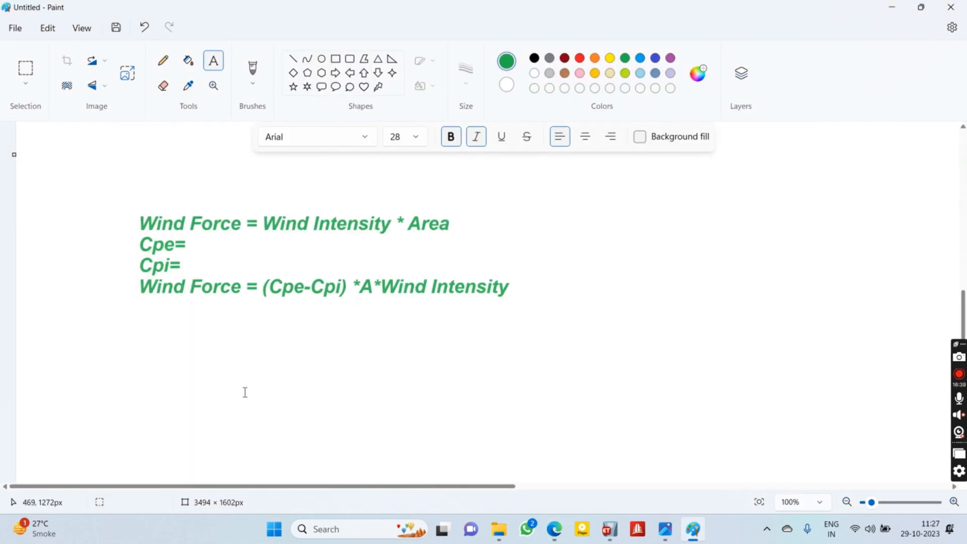
click(132, 340)
text(L=)
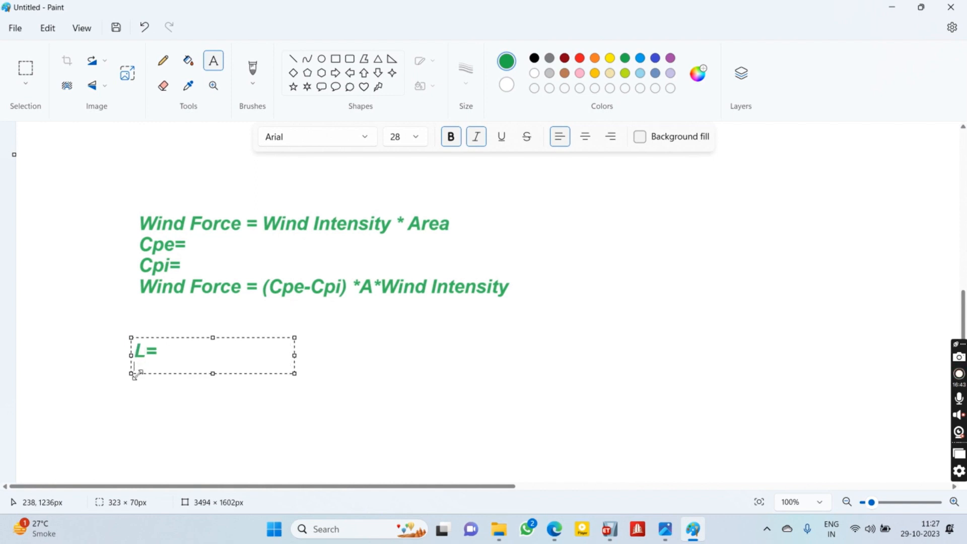
text(=)
key(Return)
text(H)
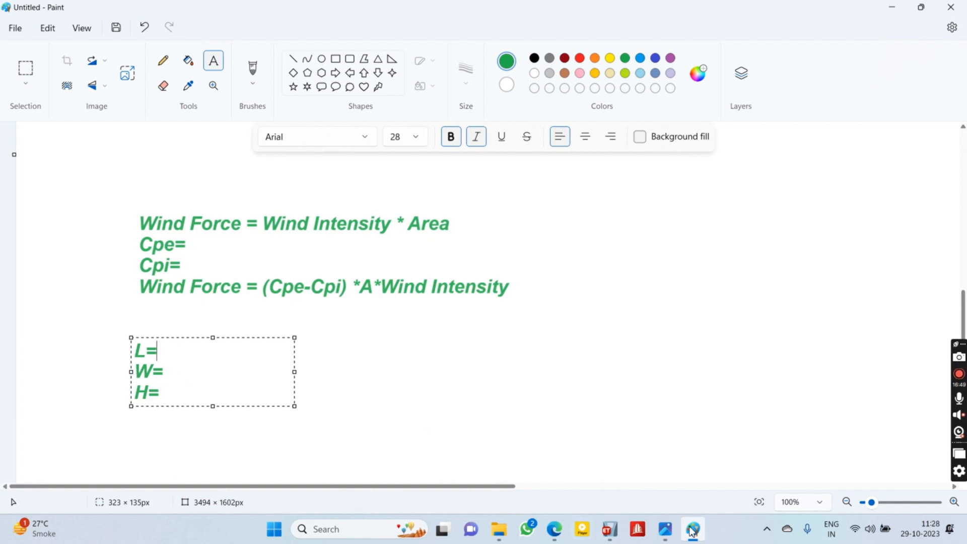
Check the bay dimensions in the Commercial Building.png plan, then set L=19m in the Paint note.
mouse_move(666, 527)
click(626, 458)
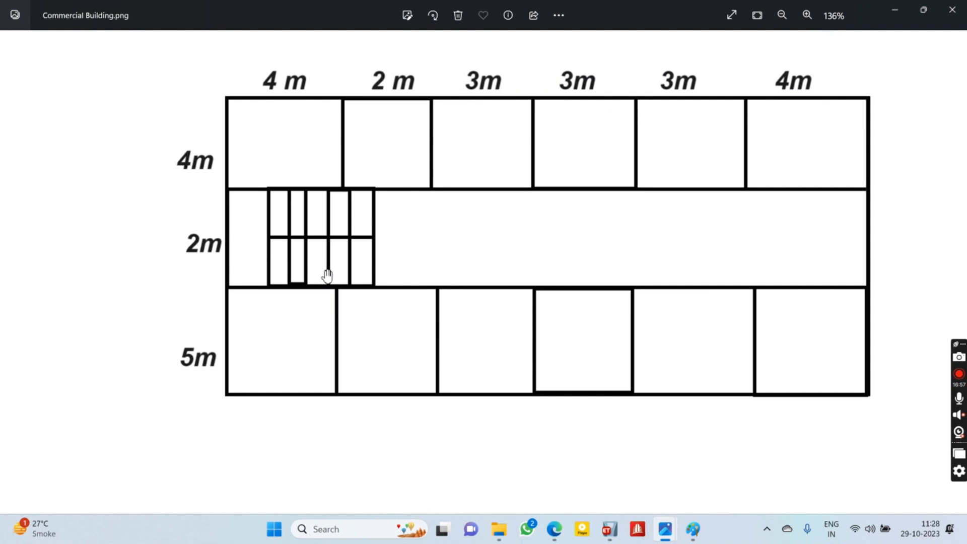
click(556, 530)
click(556, 530)
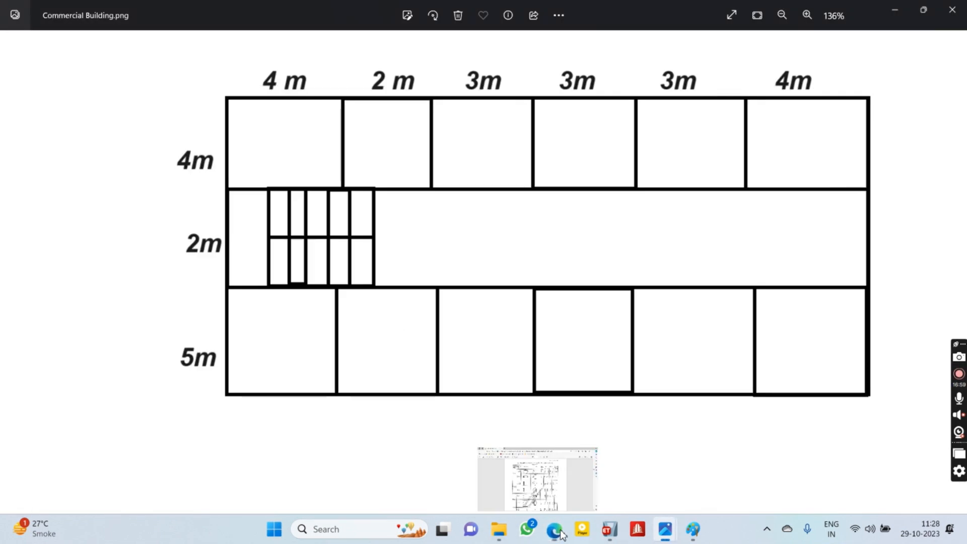
click(693, 529)
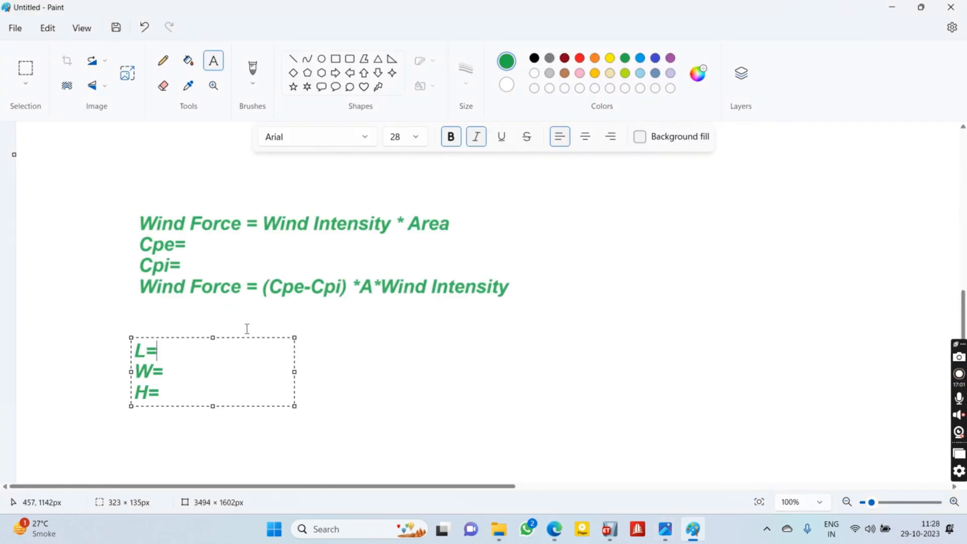
key(Return)
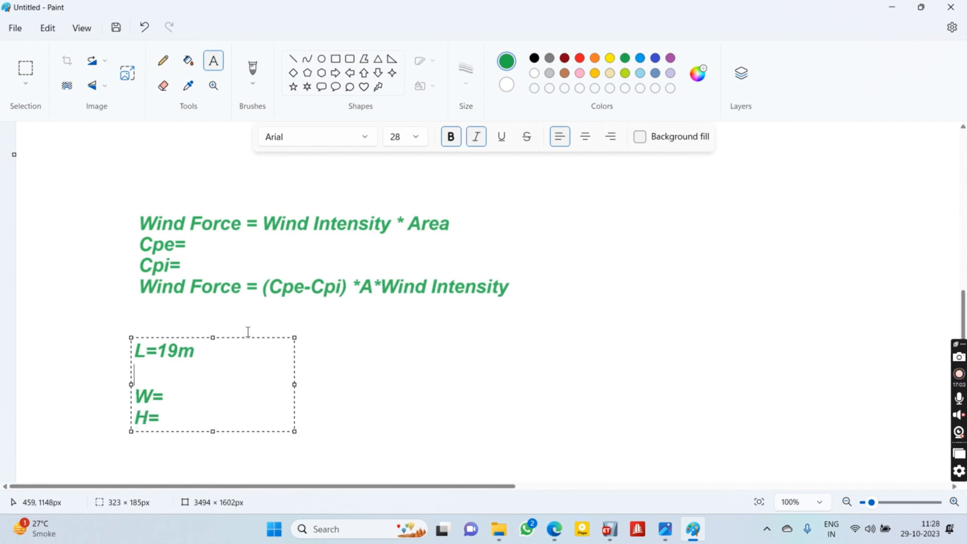
key(BackSpace)
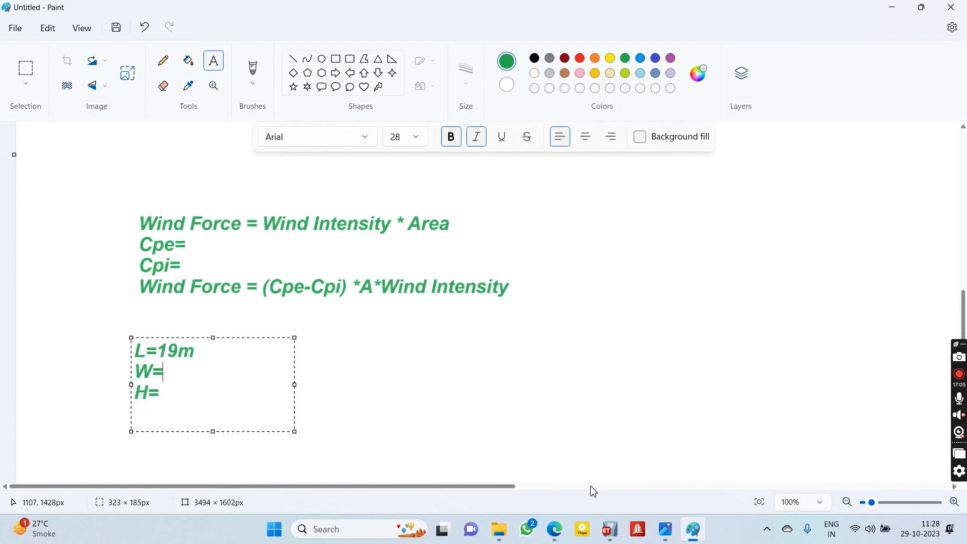
Check the plan's width dimensions in Commercial Building.png, then enter W=11m and H=12m in the Paint note.
click(665, 529)
click(604, 460)
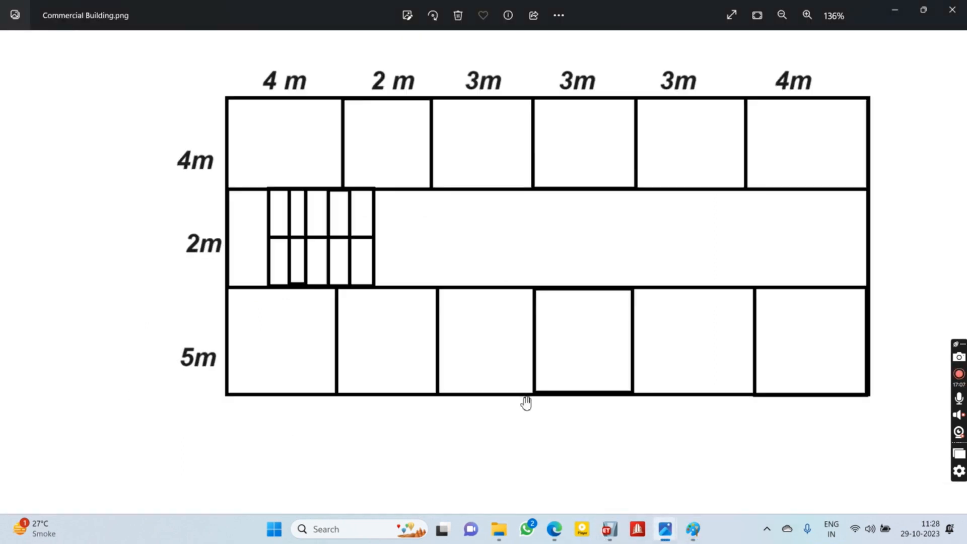
click(895, 10)
text(m)
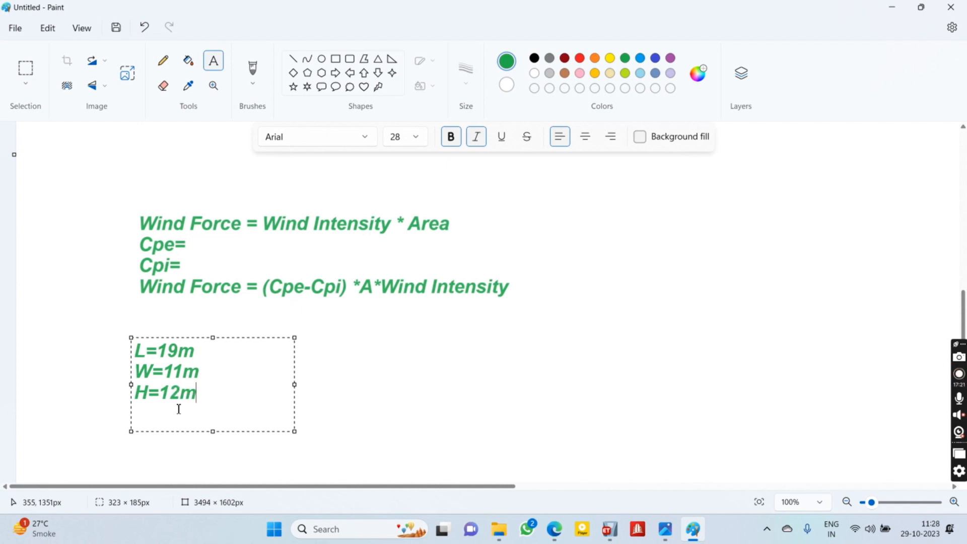
Consult Table 5 in the Edge PDF, then add the text "H/W= 12/11>1" beside the dimensions in the Paint note.
click(129, 418)
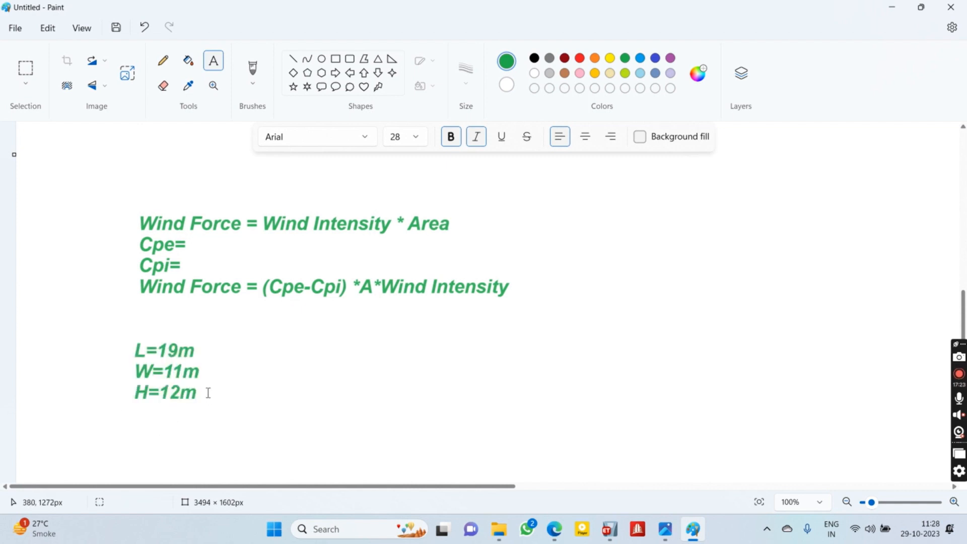
drag(247, 342, 412, 364)
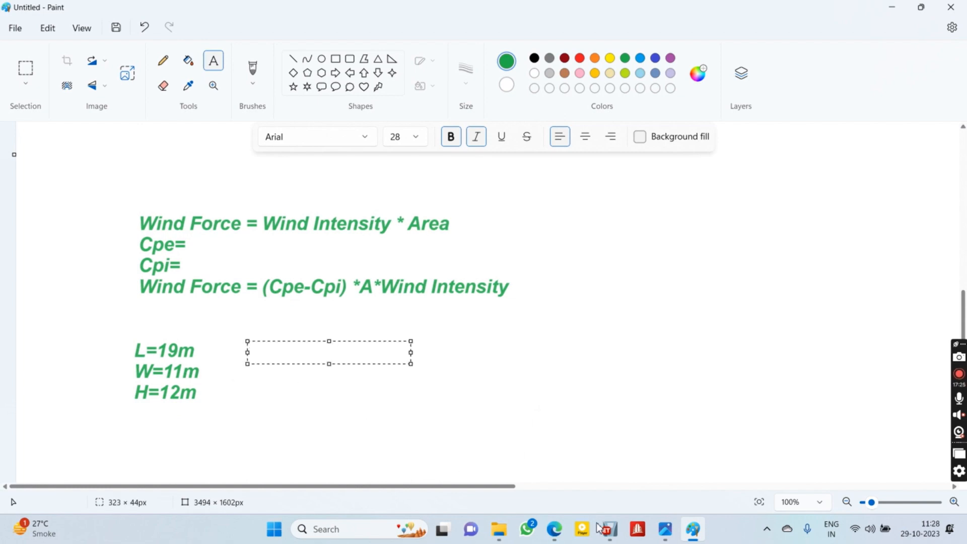
click(552, 530)
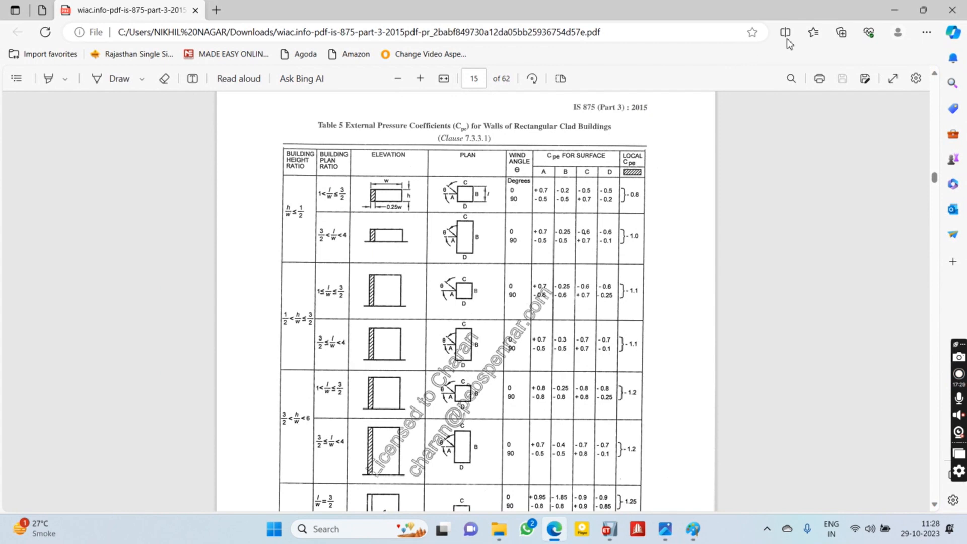
click(894, 10)
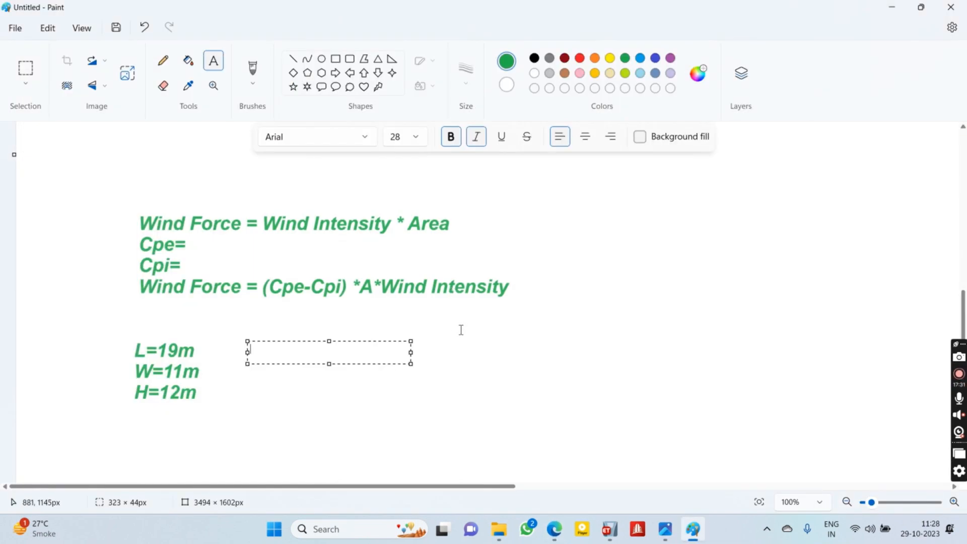
text(H/W= 12/11>1)
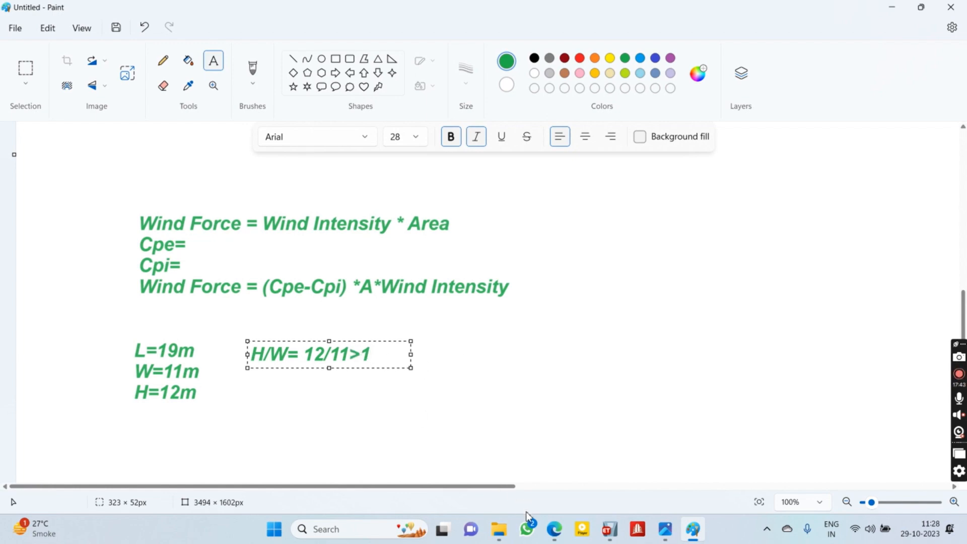
Switch to the Edge PDF and circle the building height ratio 1/2 < h/w ≤ 3/2 in Table 5 with the Draw pen.
click(555, 529)
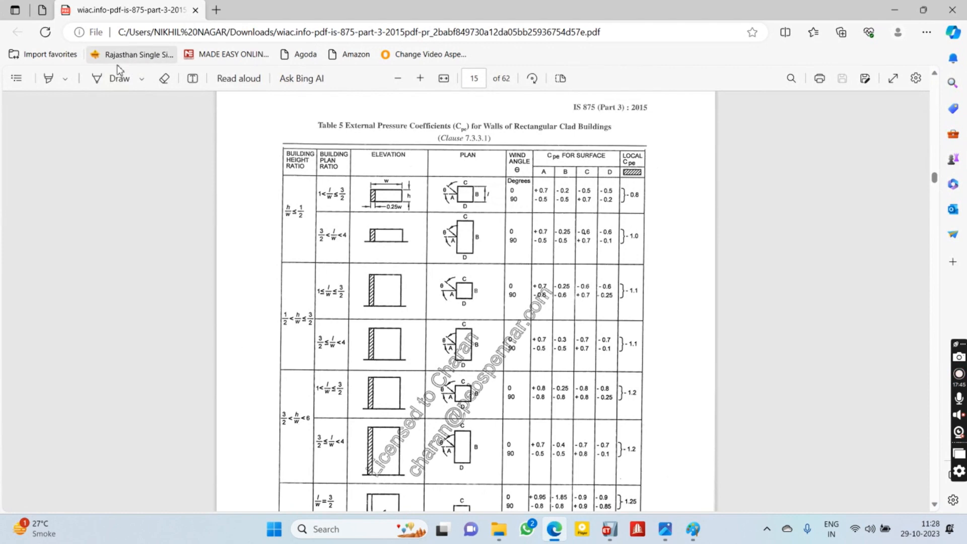
click(96, 80)
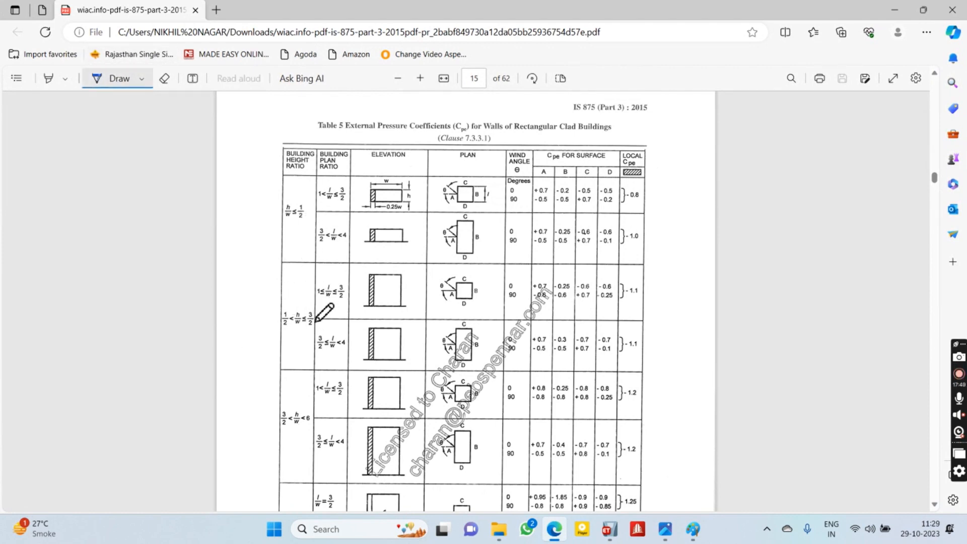
mouse_move(320, 310)
mouse_down()
mouse_move(283, 322)
mouse_move(312, 329)
mouse_move(318, 310)
mouse_up()
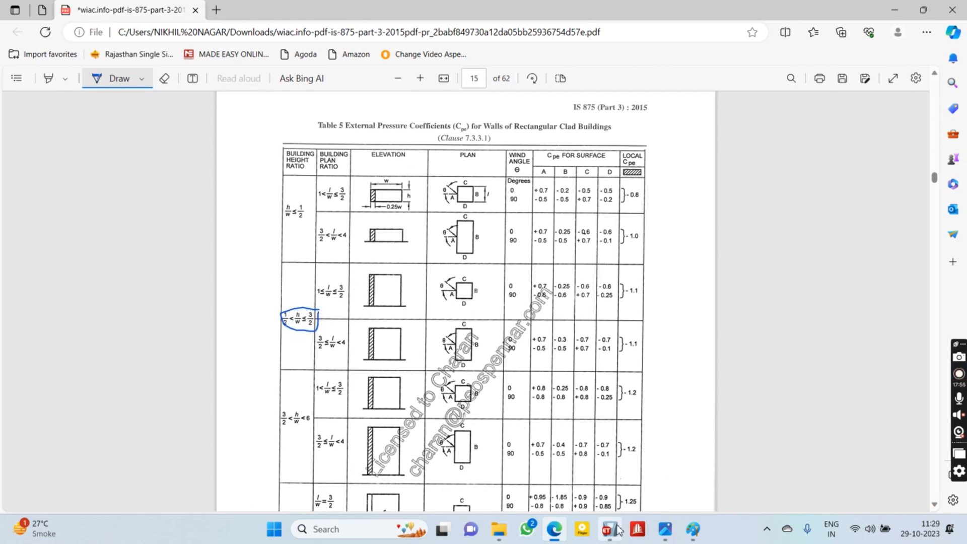
Return to Paint and add the text "L/W=19/11>1.5" below the H/W line.
click(693, 529)
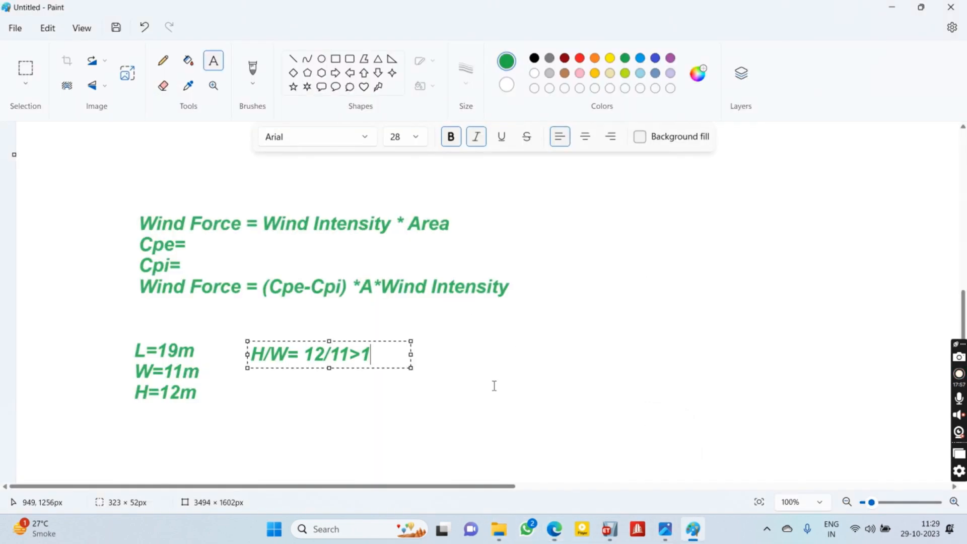
click(314, 391)
click(251, 375)
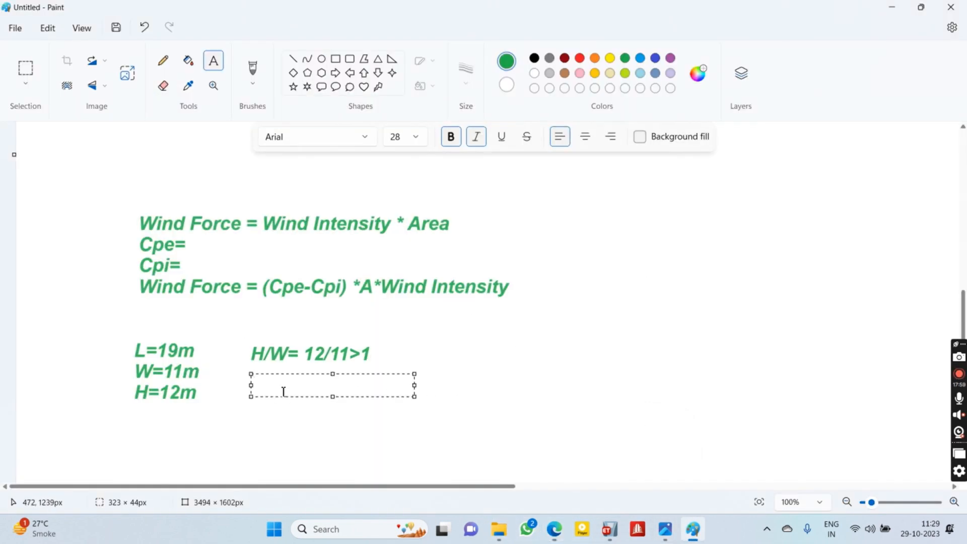
text(L/W=19/11>1.5)
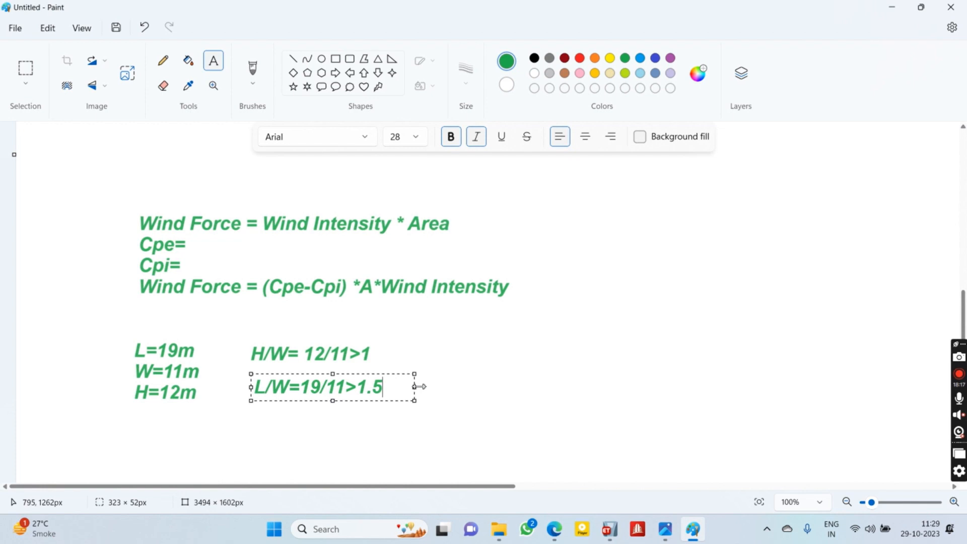
click(460, 388)
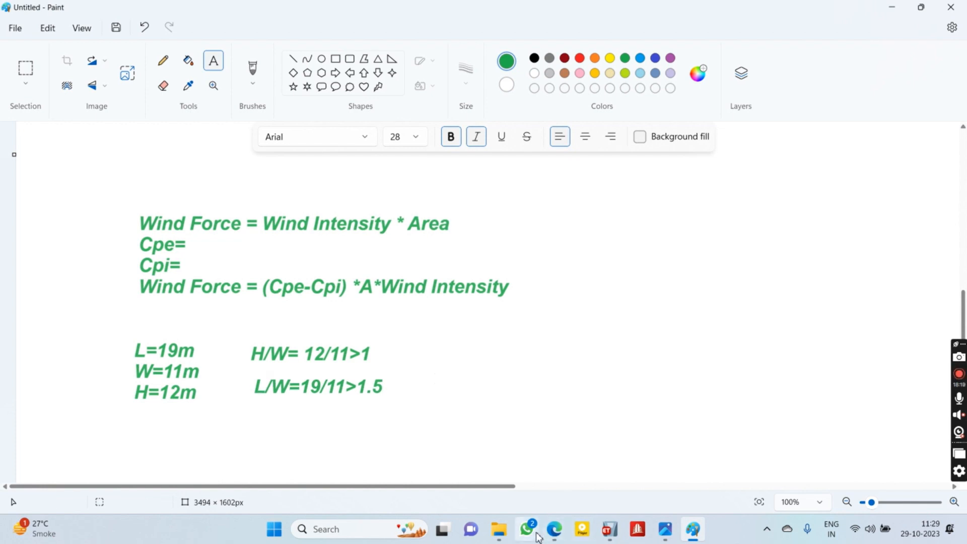
In the Edge PDF, circle the plan ratio 3/2 ≤ l/w < 4 within the marked height-ratio group and enlarge that row.
click(555, 529)
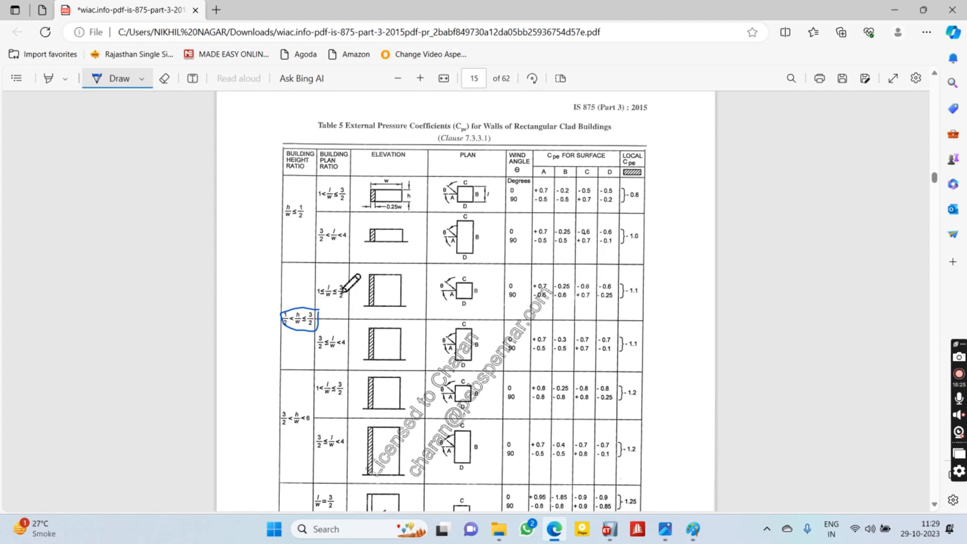
mouse_move(342, 338)
mouse_down()
mouse_move(315, 337)
mouse_move(314, 354)
mouse_move(350, 354)
mouse_move(343, 337)
mouse_up()
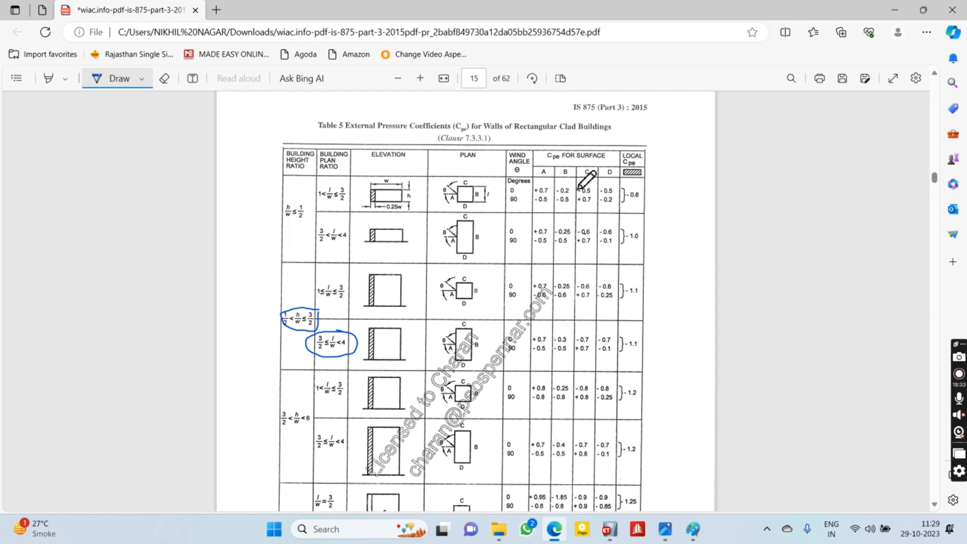
scroll(471, 362, up, 2)
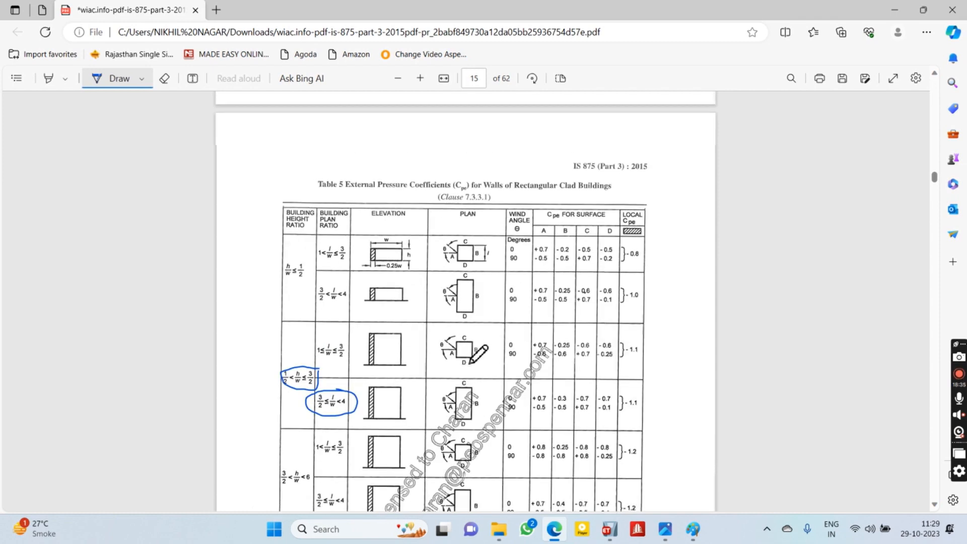
ctrl+scroll(474, 360, up, 5)
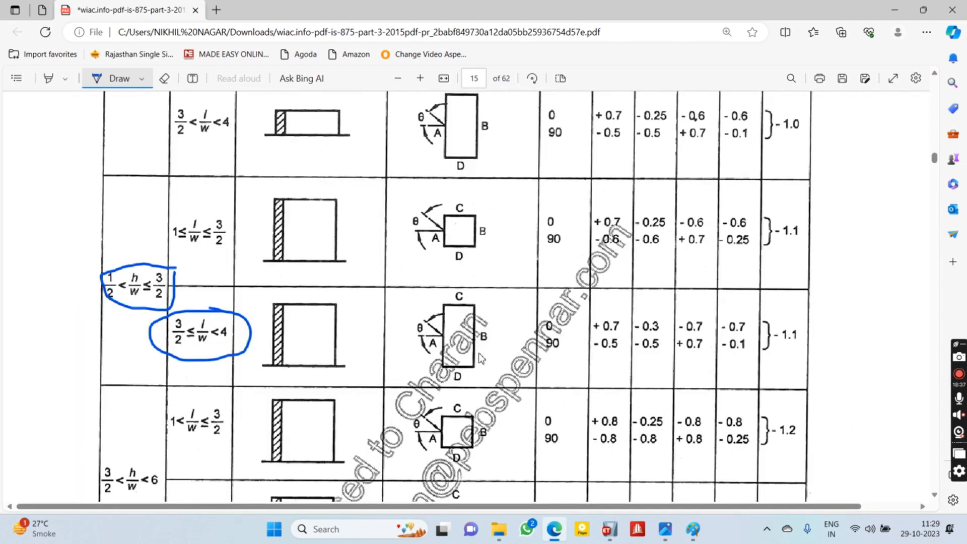
scroll(481, 358, right, 1)
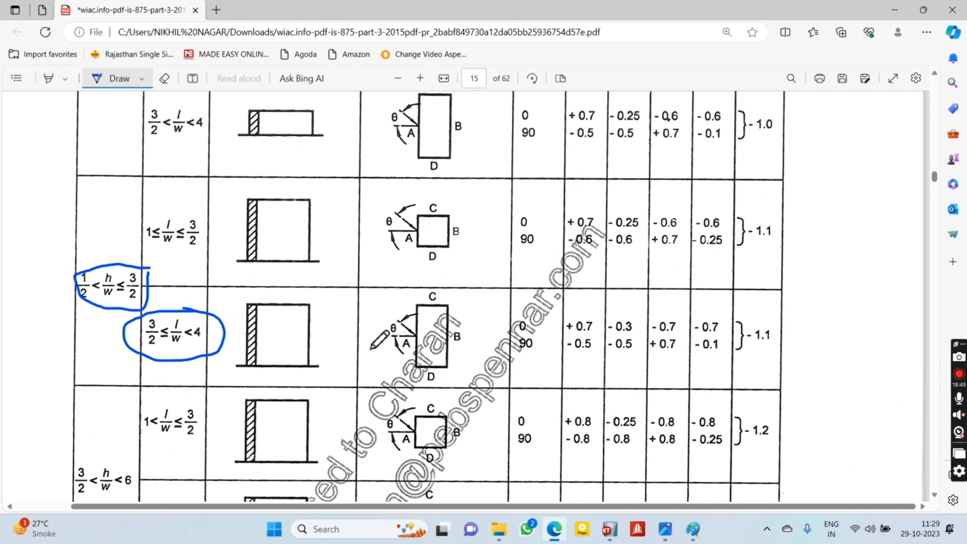
mouse_move(366, 342)
mouse_down()
mouse_move(373, 347)
mouse_move(365, 348)
mouse_up()
mouse_move(537, 340)
mouse_down()
mouse_move(551, 340)
mouse_move(548, 349)
mouse_up()
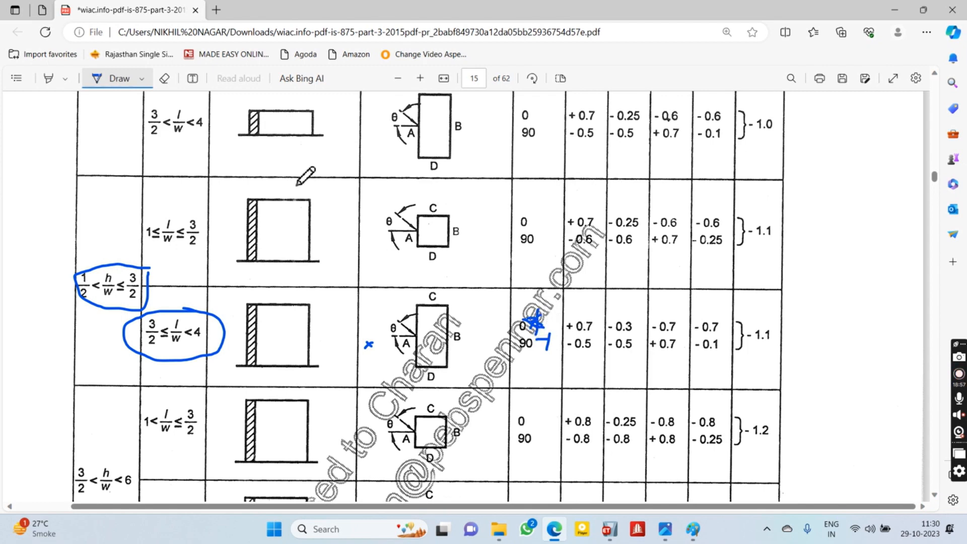
click(165, 79)
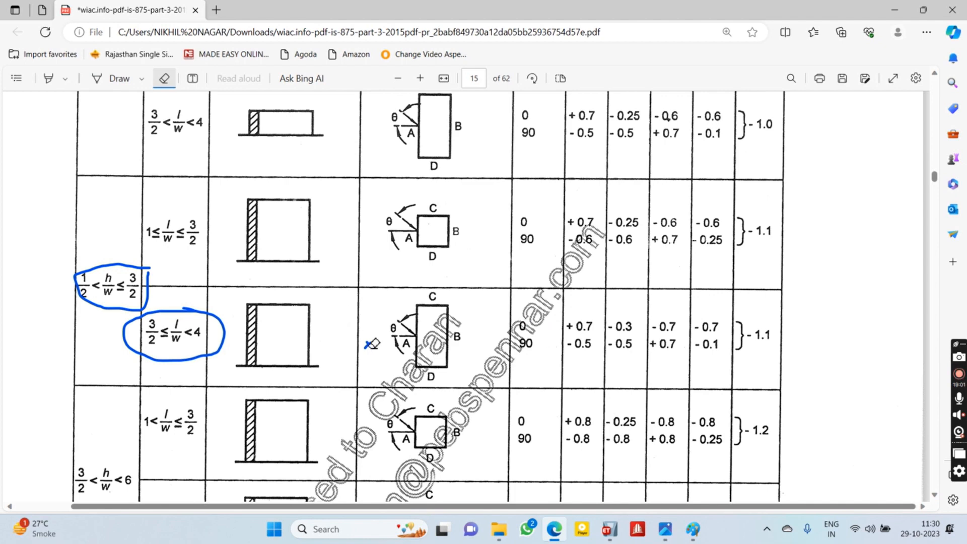
click(115, 79)
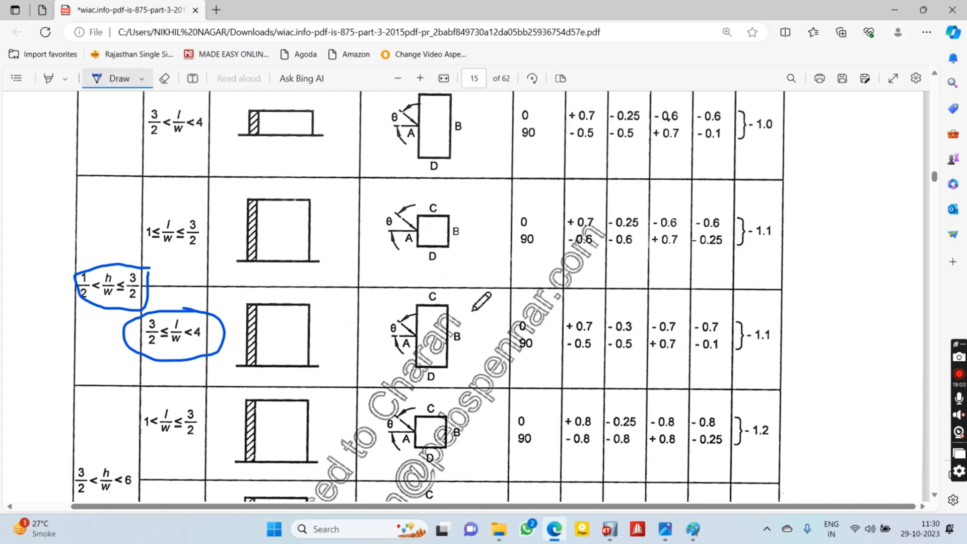
mouse_move(525, 308)
mouse_down()
mouse_move(534, 324)
mouse_move(543, 304)
mouse_up()
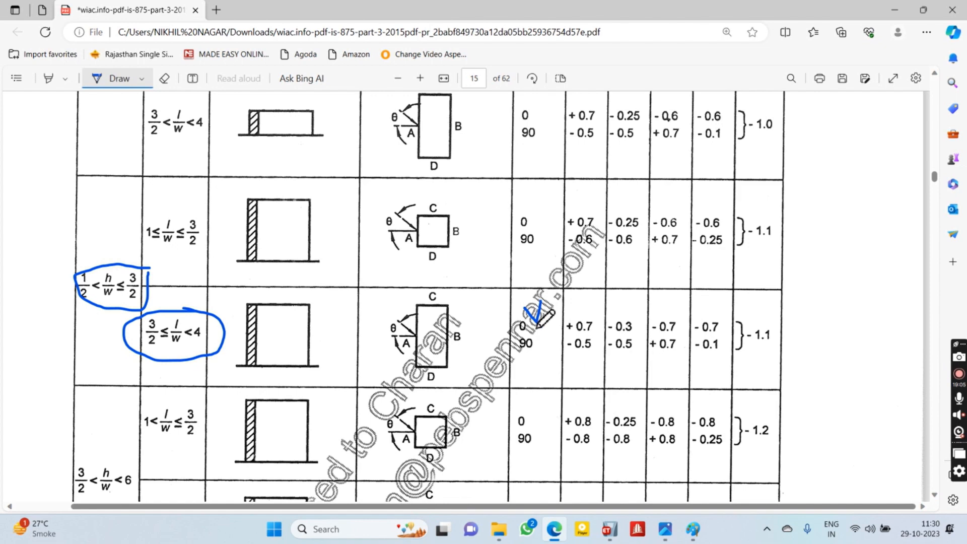
mouse_move(543, 344)
mouse_down()
mouse_move(557, 362)
mouse_move(545, 368)
mouse_up()
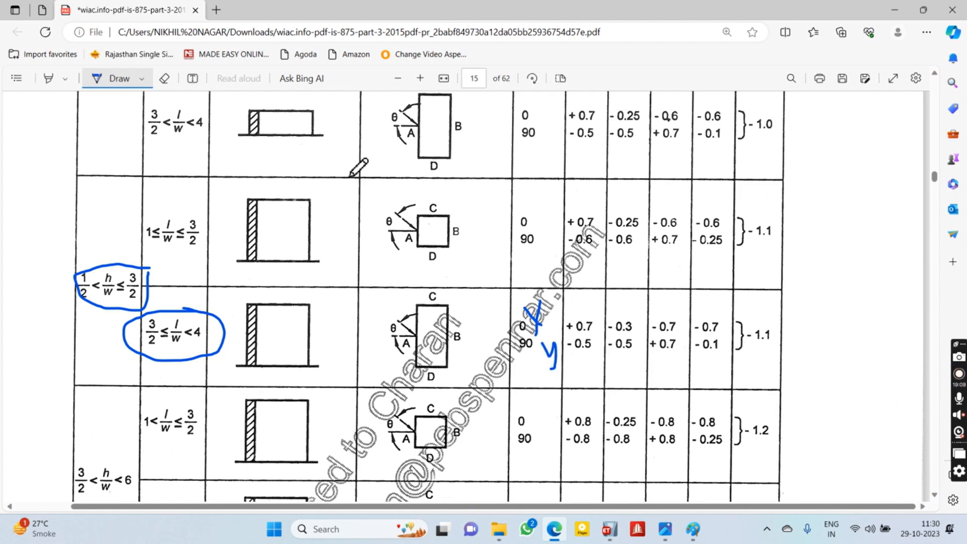
click(164, 78)
click(560, 355)
drag(554, 319, 524, 316)
Label wind angles 0 and 90 of the marked row as X and Y, and circle surfaces A and B in its plan sketch.
click(117, 78)
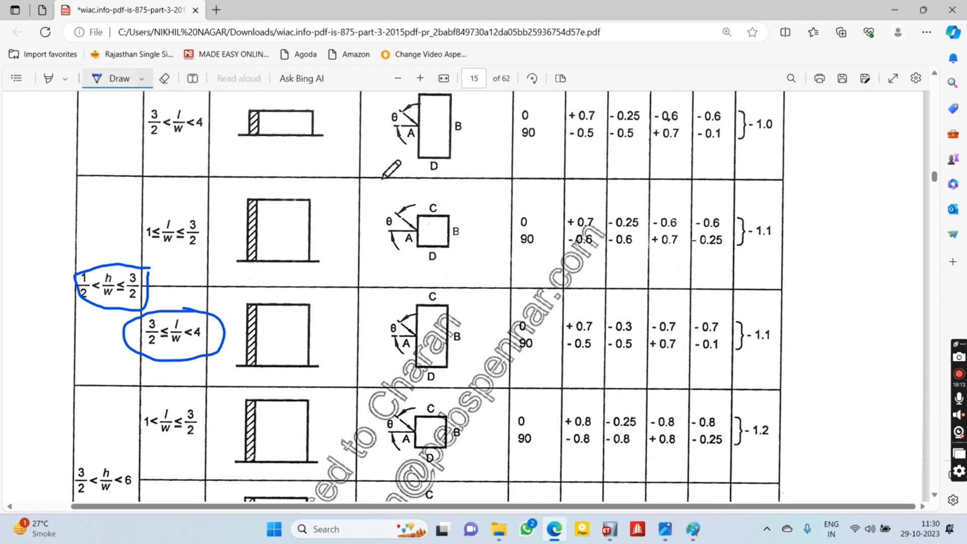
mouse_move(525, 309)
mouse_down()
mouse_move(550, 326)
mouse_move(541, 333)
mouse_move(559, 345)
mouse_move(550, 359)
mouse_up()
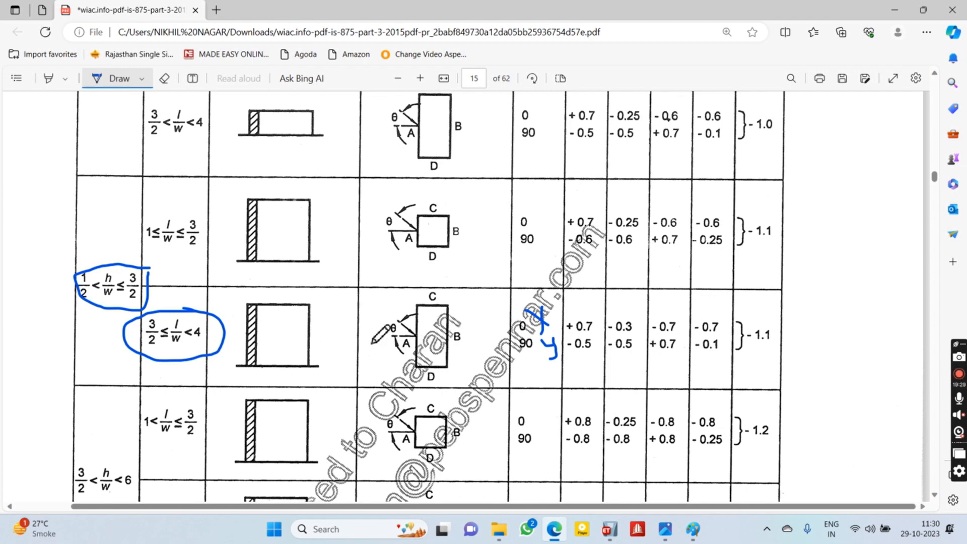
mouse_move(416, 337)
mouse_down()
mouse_move(397, 342)
mouse_move(401, 358)
mouse_move(418, 349)
mouse_up()
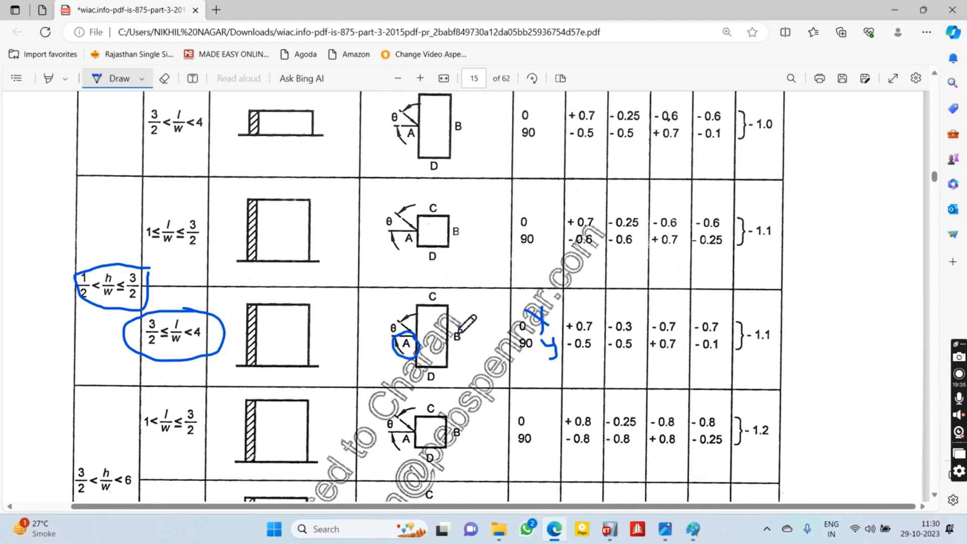
drag(461, 327, 459, 347)
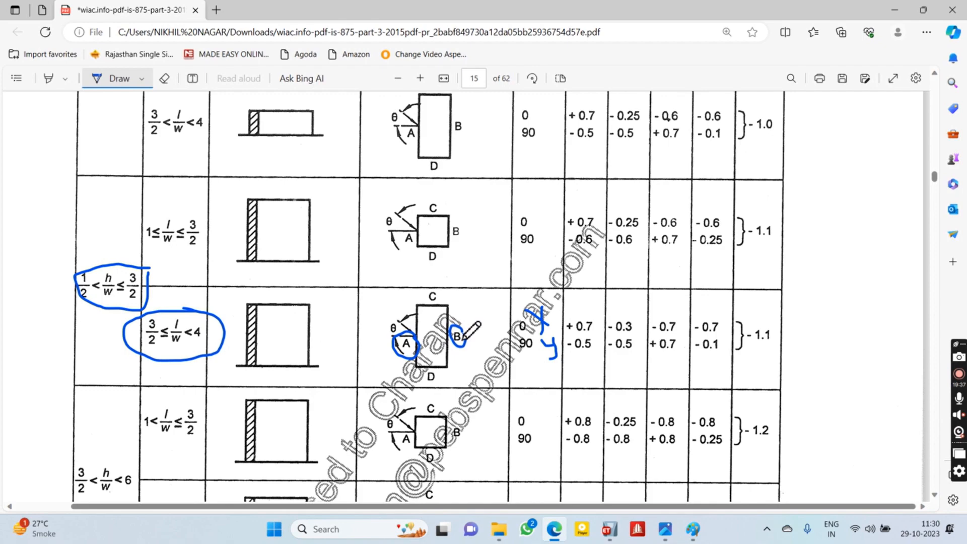
drag(462, 326, 451, 346)
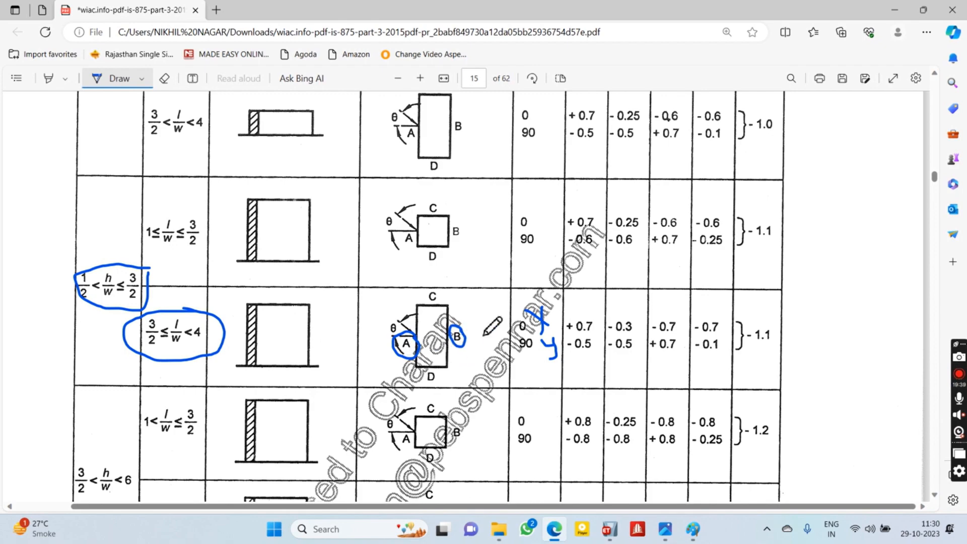
Check the Cpe surface headings, then draw a box around the marked row's 0-degree values +0.7 and -0.3.
scroll(586, 295, up, 4)
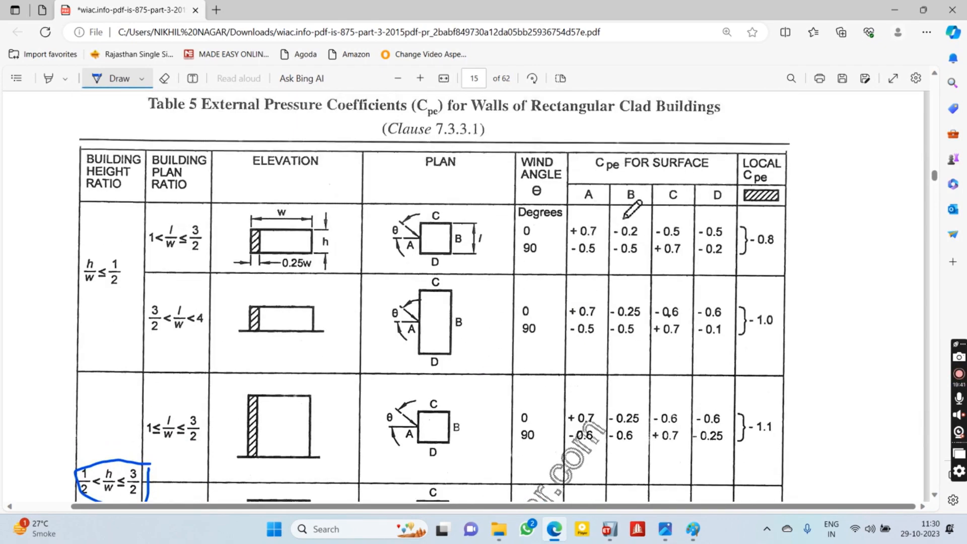
scroll(628, 262, down, 5)
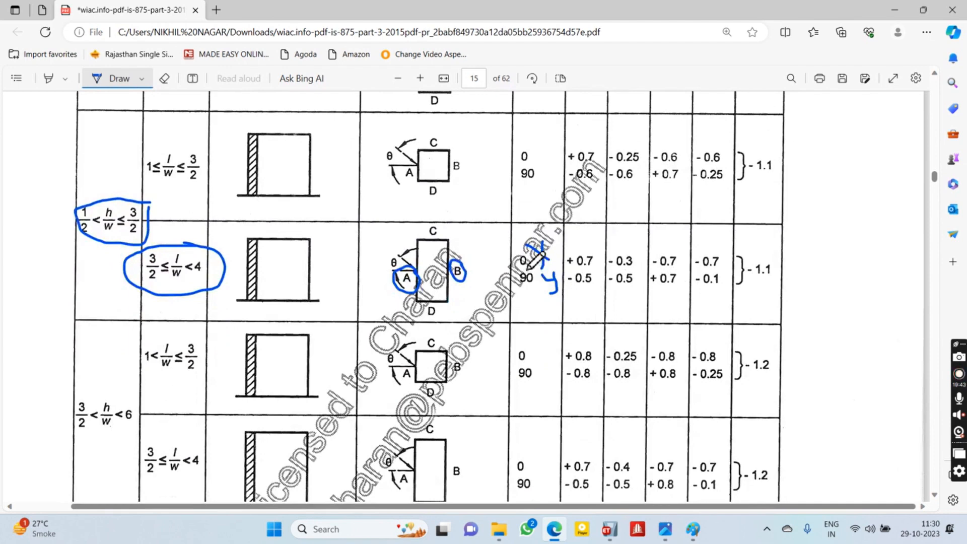
mouse_move(562, 251)
mouse_down()
mouse_move(631, 255)
mouse_move(631, 270)
mouse_move(574, 271)
mouse_move(566, 261)
mouse_up()
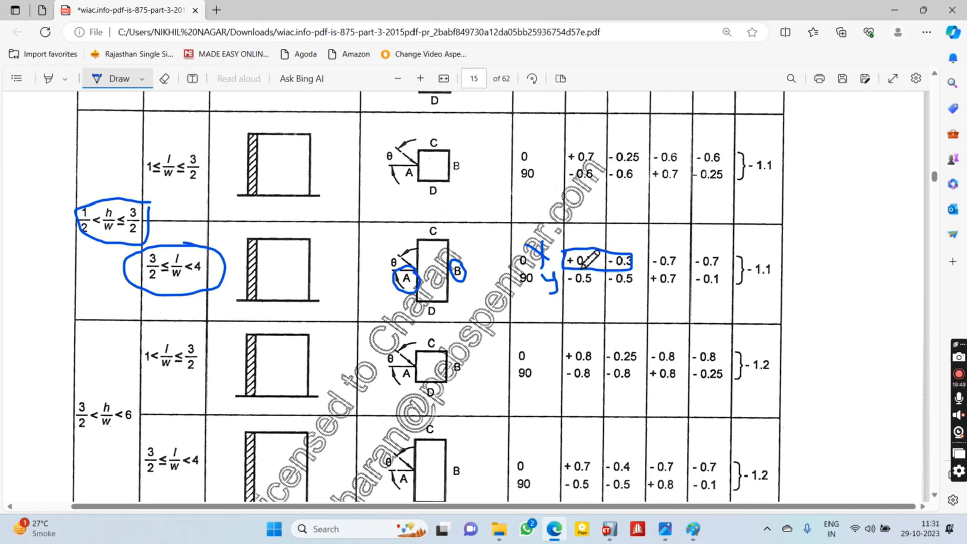
Return to Paint and place a text box beside "Cpe=".
click(690, 530)
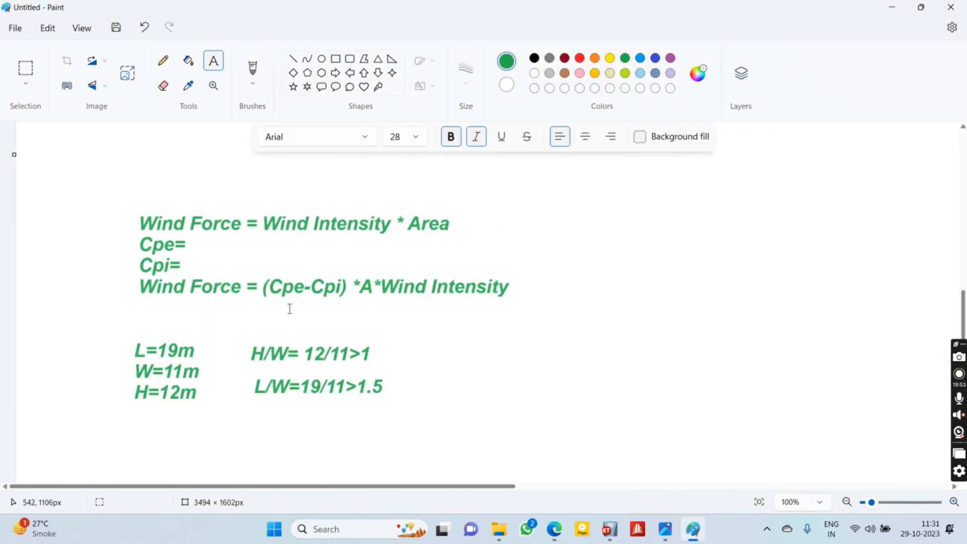
click(190, 240)
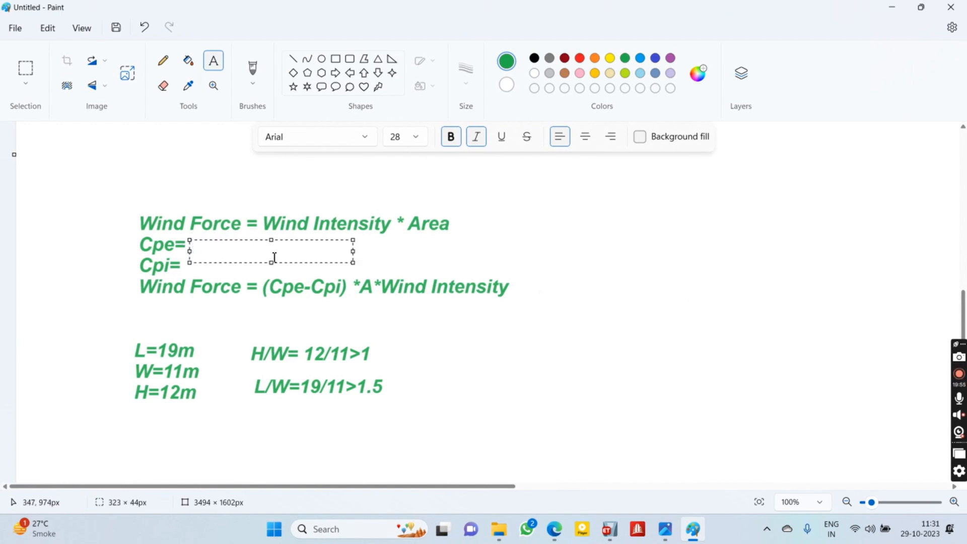
text(0.3)
key(BackSpace)
key(BackSpace)
key(BackSpace)
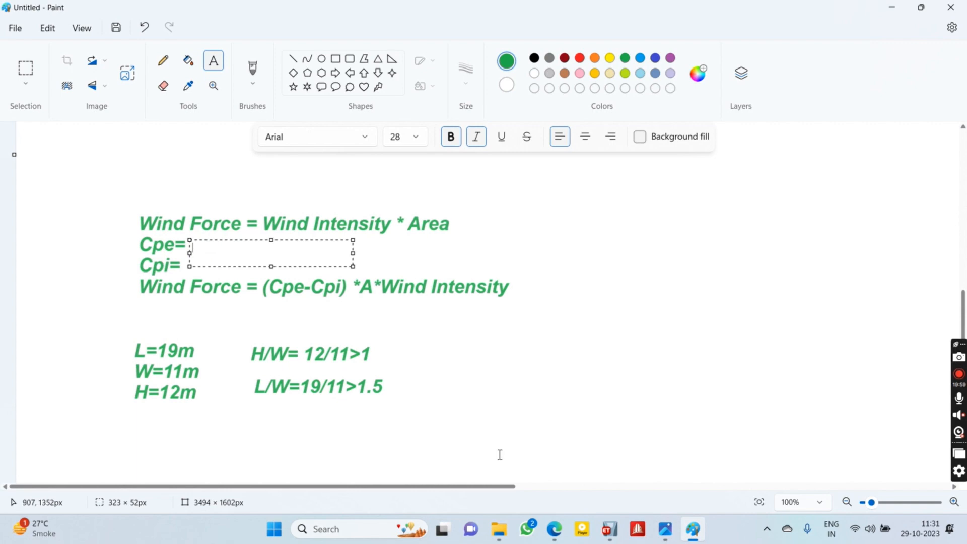
click(609, 529)
click(555, 529)
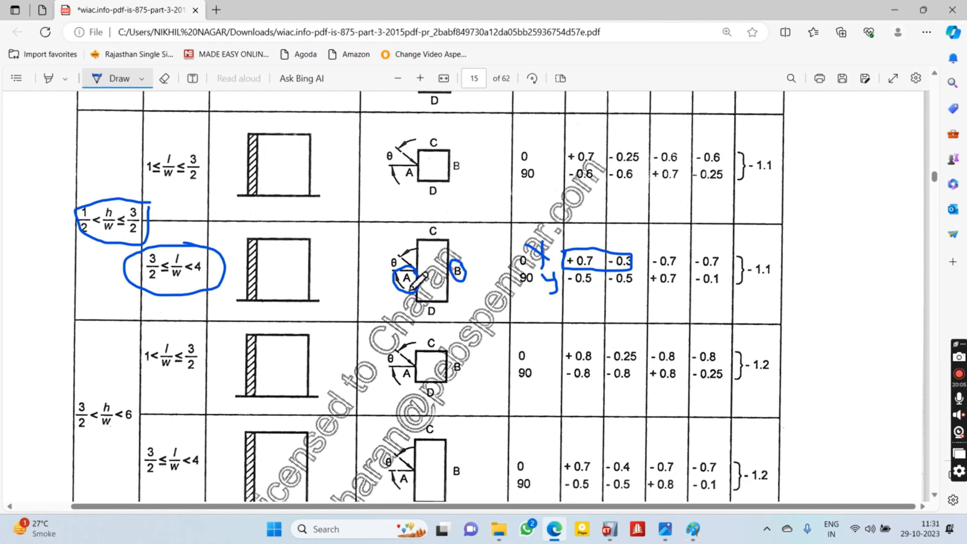
Return to Paint and enter 0.7 and -0.3 beside "Cpe=", widening the text box so both values fit on one line.
click(694, 529)
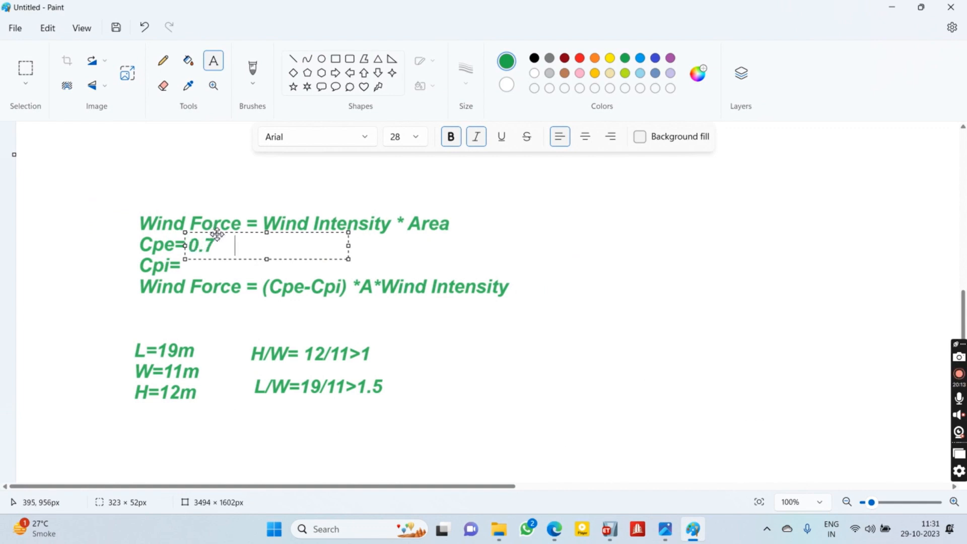
text(-0.3)
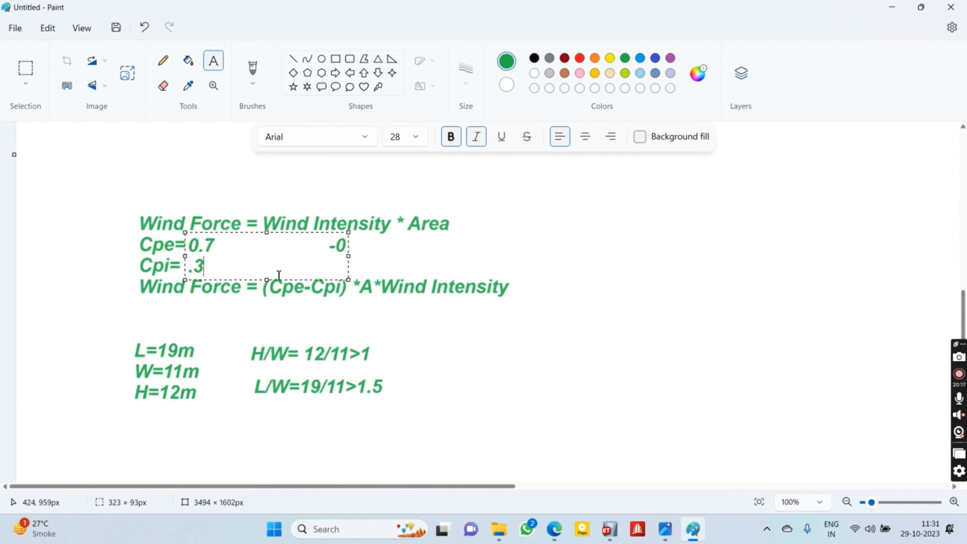
drag(352, 255, 429, 256)
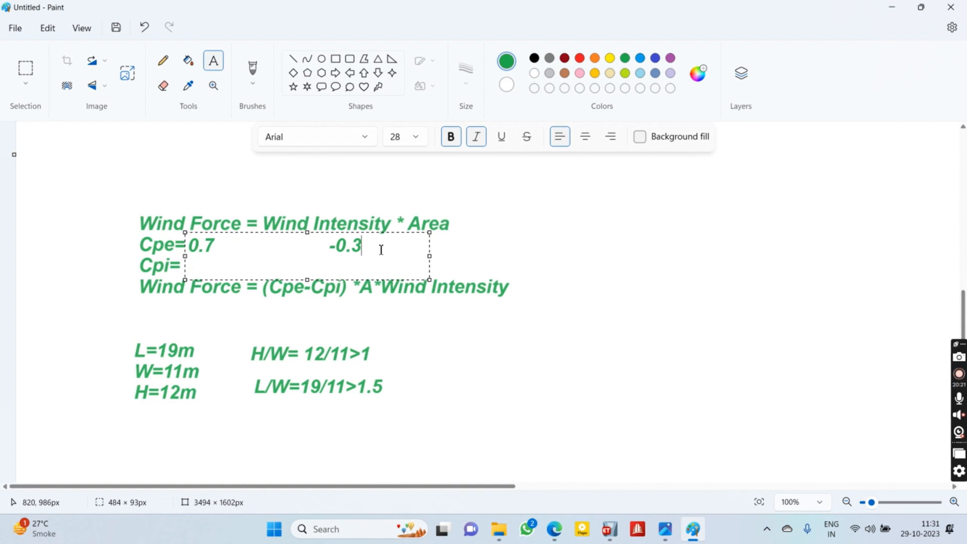
click(445, 244)
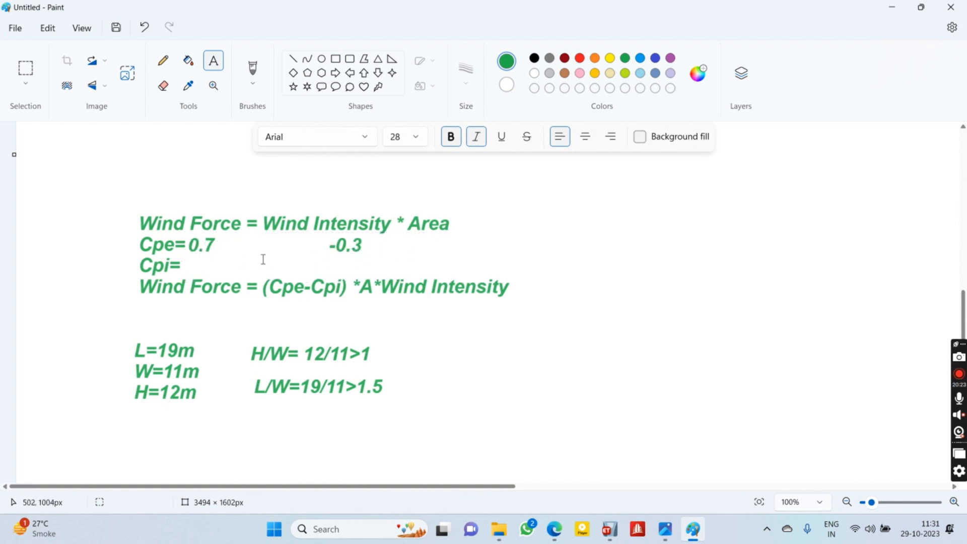
click(186, 265)
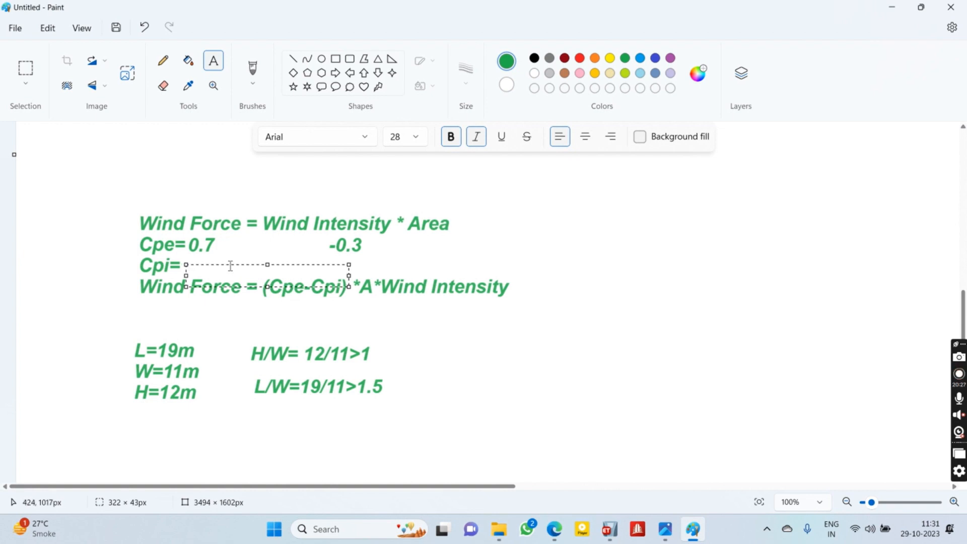
key(Escape)
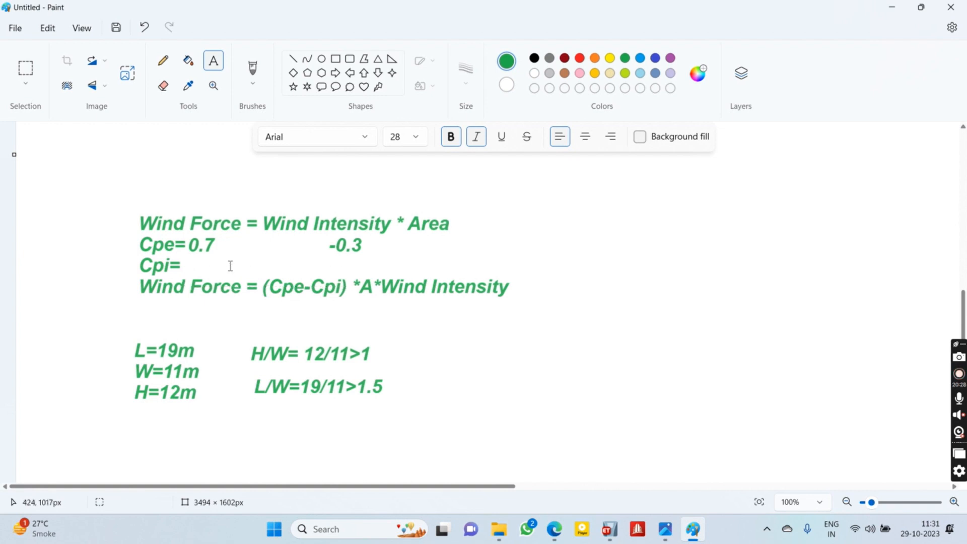
click(212, 185)
click(95, 203)
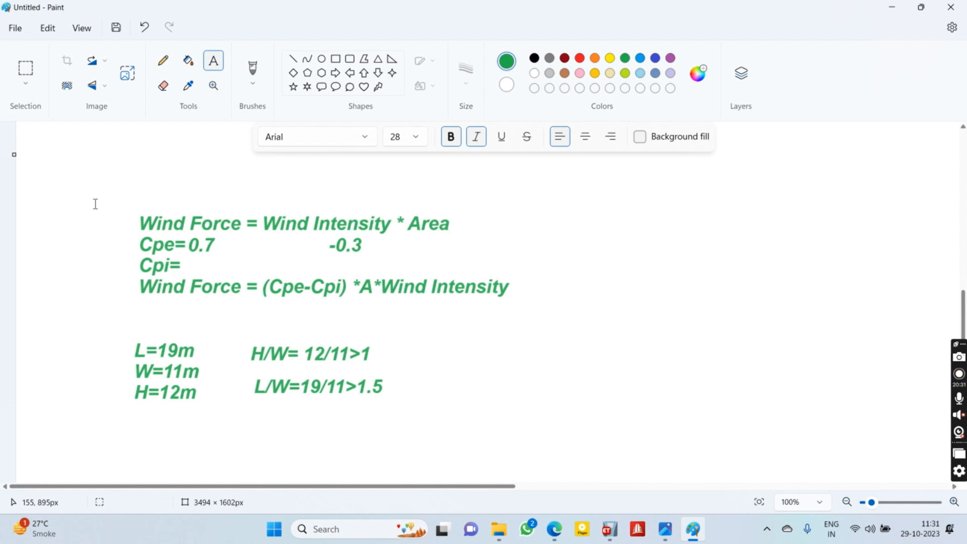
Add the heading "Wind X dir" above the first Wind Force formula.
click(151, 179)
text(Wind X dir)
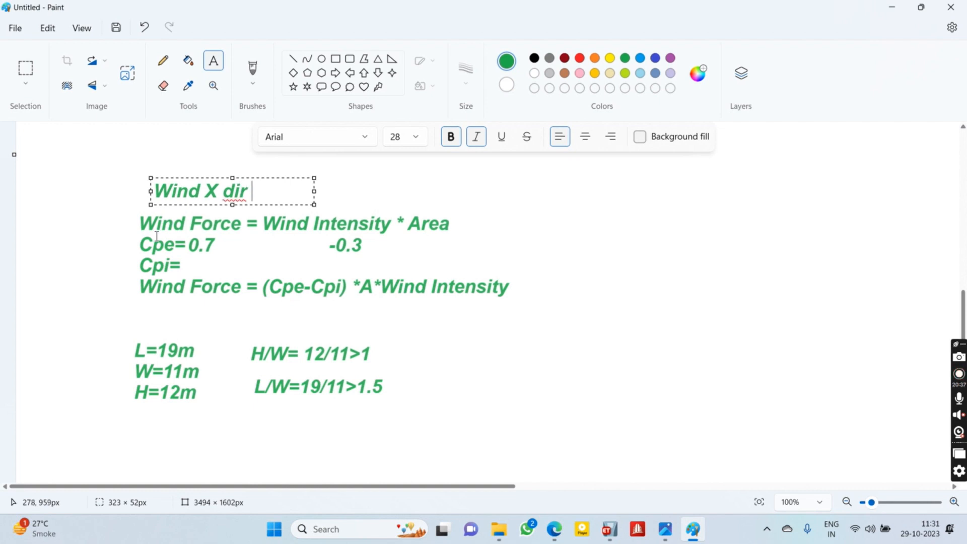
click(515, 185)
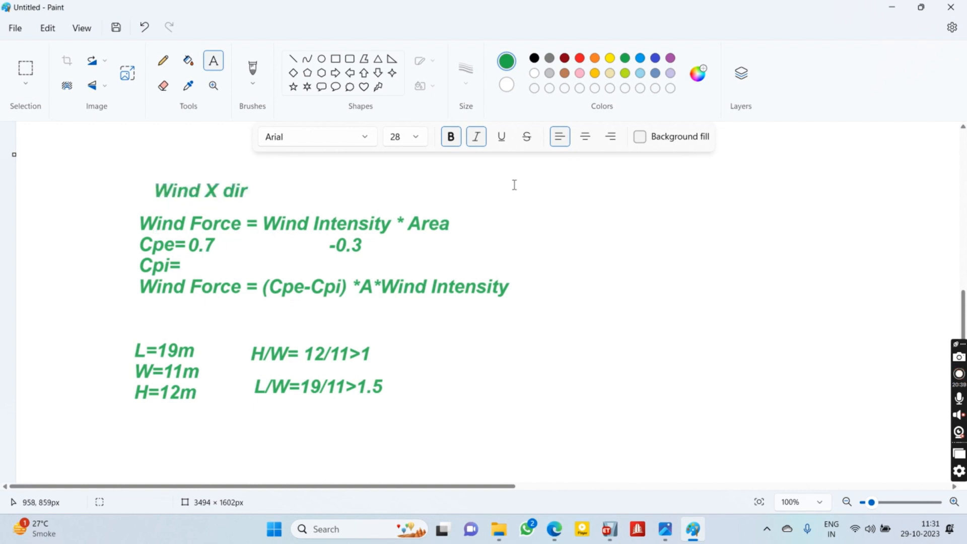
Add a separate "Wind Y dir" heading level with the X heading, and write "Cpe =" below it.
click(615, 180)
text(Win)
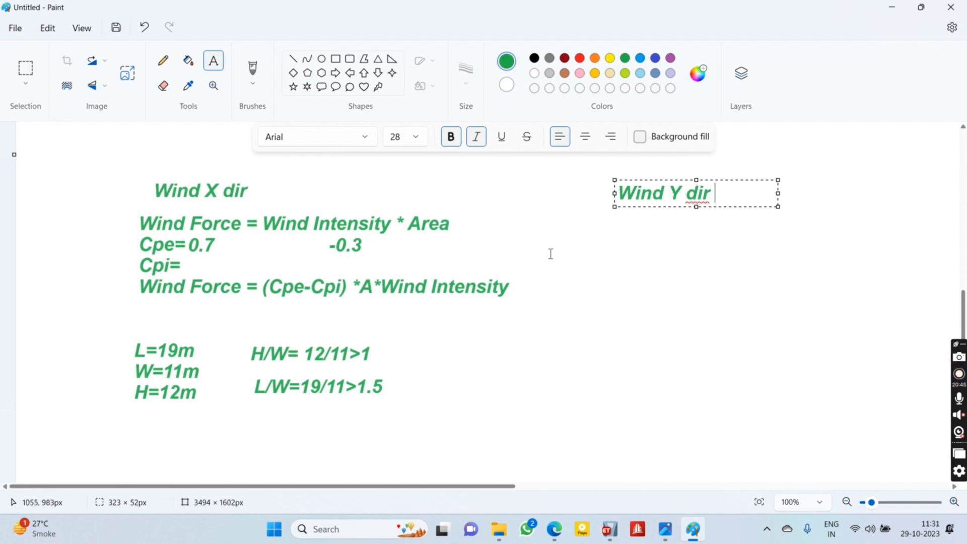
text(d Y dir)
click(499, 245)
click(591, 225)
text(Cpe =)
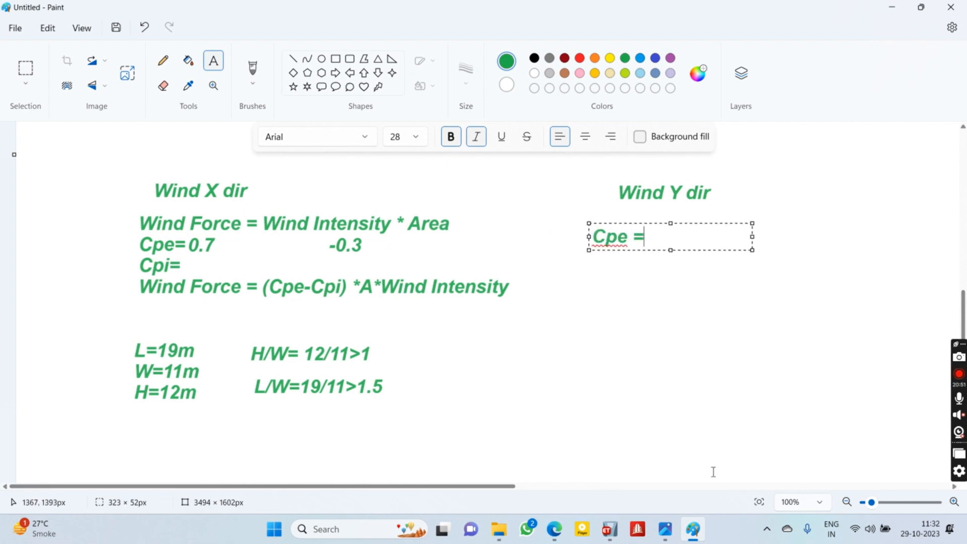
Switch to the Edge PDF and mark a Y arrow above surface C and an X arrow towards surface A in the marked row's plan sketch.
click(555, 530)
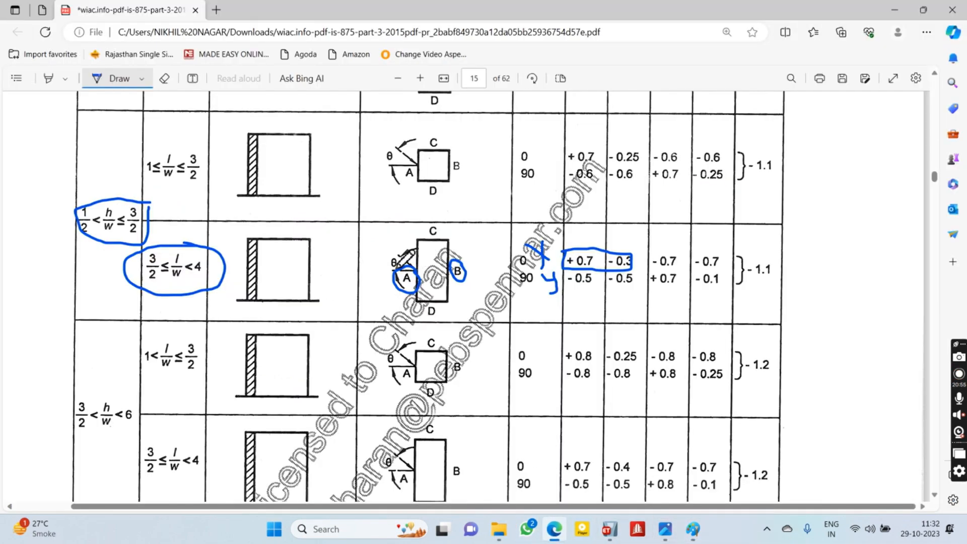
drag(432, 202, 432, 223)
mouse_move(366, 284)
mouse_down()
mouse_move(399, 282)
mouse_move(370, 291)
mouse_up()
drag(444, 215, 454, 236)
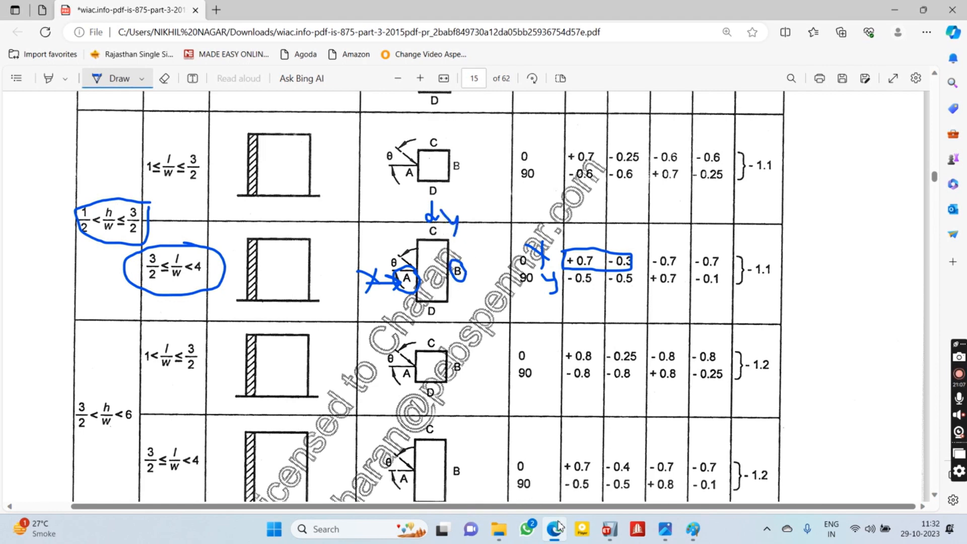
Check the model axes in ETABS, then return to Edge to draw a Y arrow pointing up at surface D and box the Y above C.
click(608, 528)
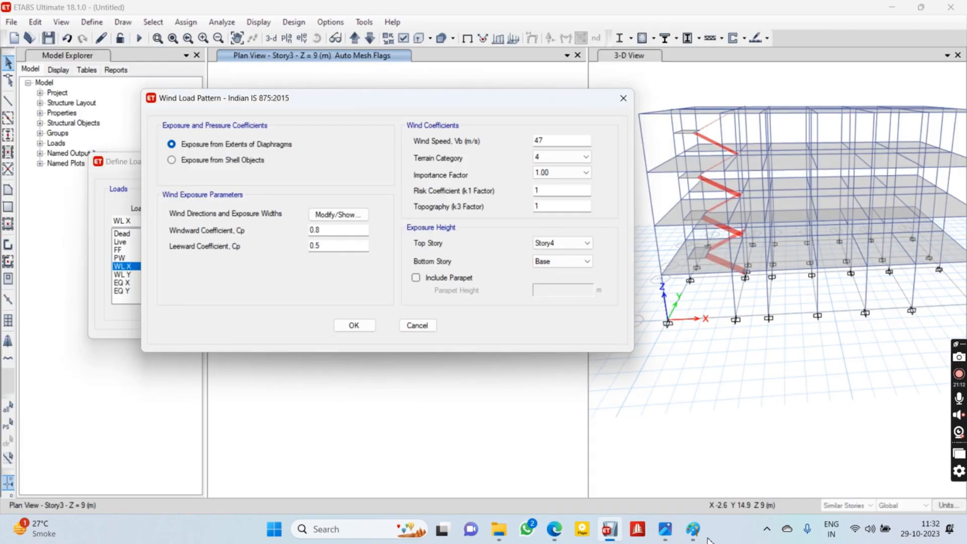
click(557, 528)
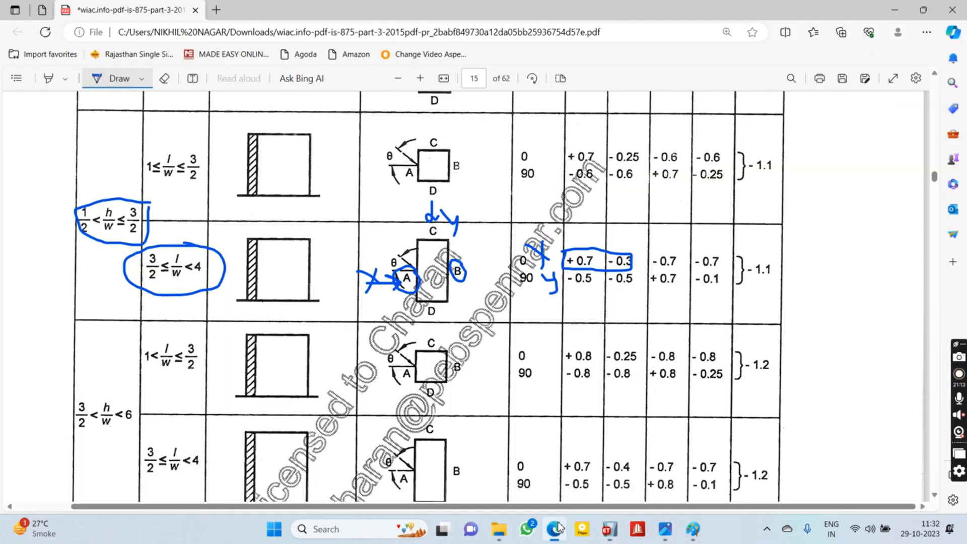
mouse_move(445, 318)
mouse_down()
mouse_move(445, 332)
mouse_move(443, 309)
mouse_move(446, 320)
mouse_up()
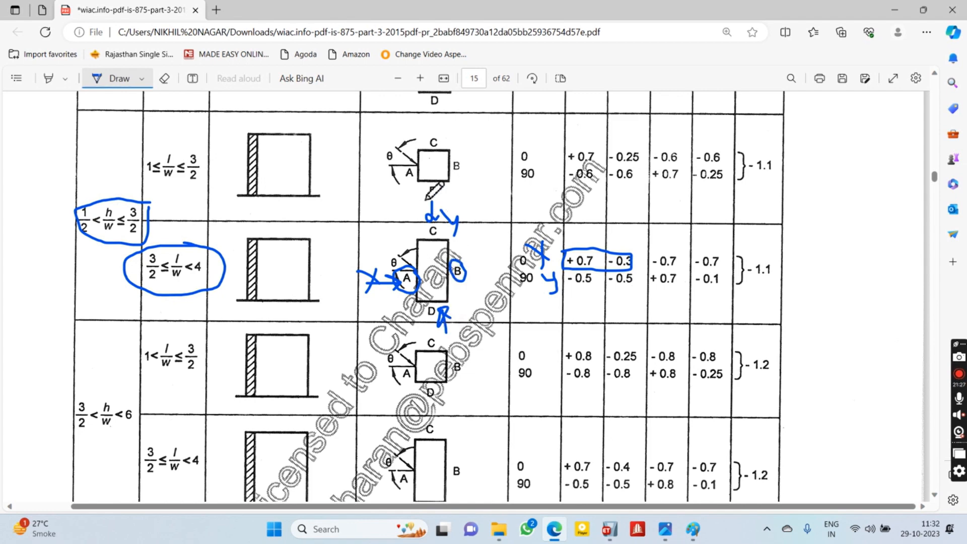
mouse_move(452, 214)
mouse_down()
mouse_move(442, 233)
mouse_move(460, 237)
mouse_move(464, 215)
mouse_move(451, 208)
mouse_up()
drag(452, 308, 458, 330)
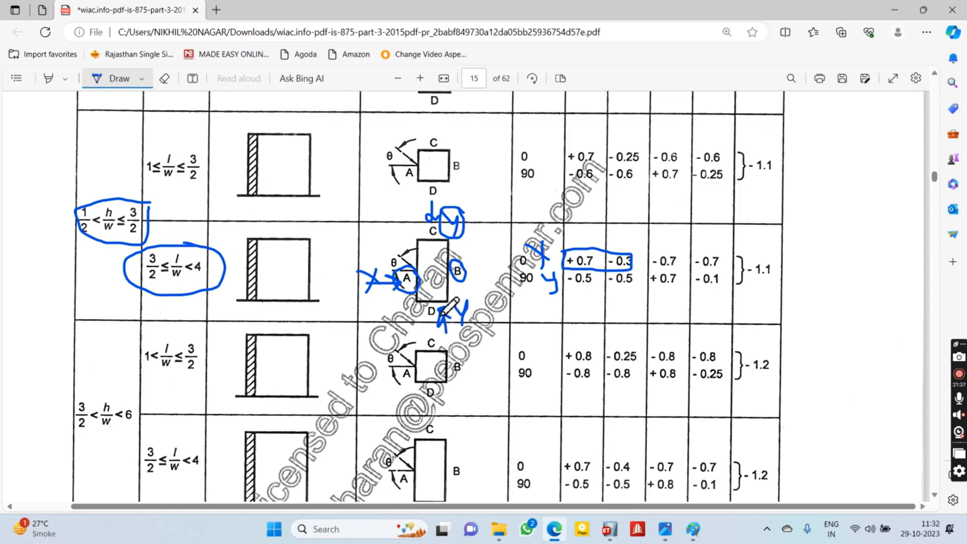
Check the Cpe surface headings, then erase the Y markings near surfaces C and D and the circle around surface A.
scroll(645, 288, up, 5)
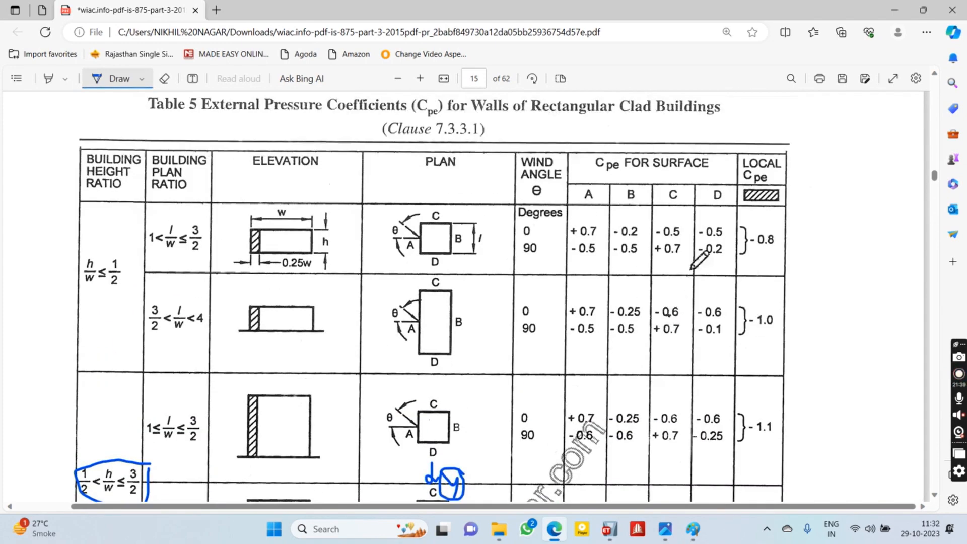
scroll(720, 221, down, 4)
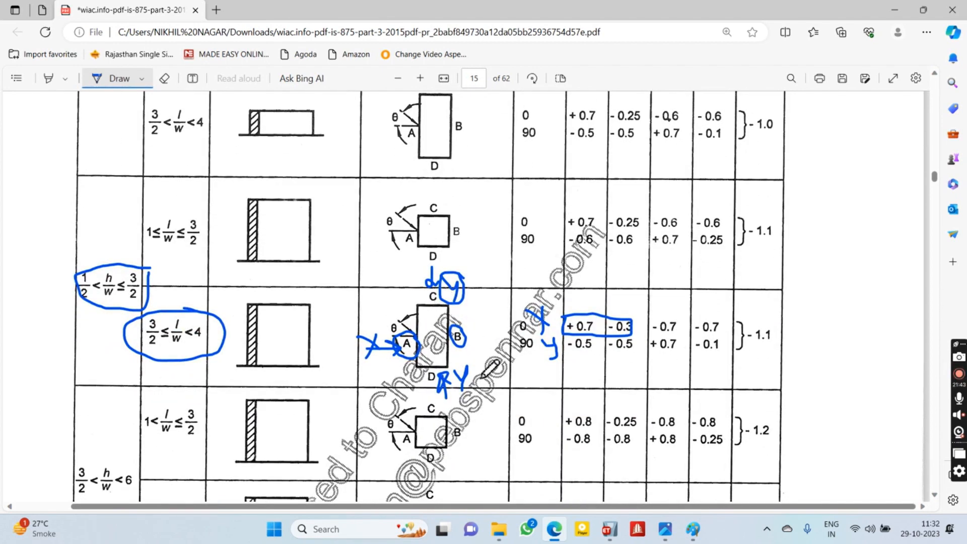
scroll(431, 348, up, 2)
scroll(431, 348, down, 2)
click(165, 79)
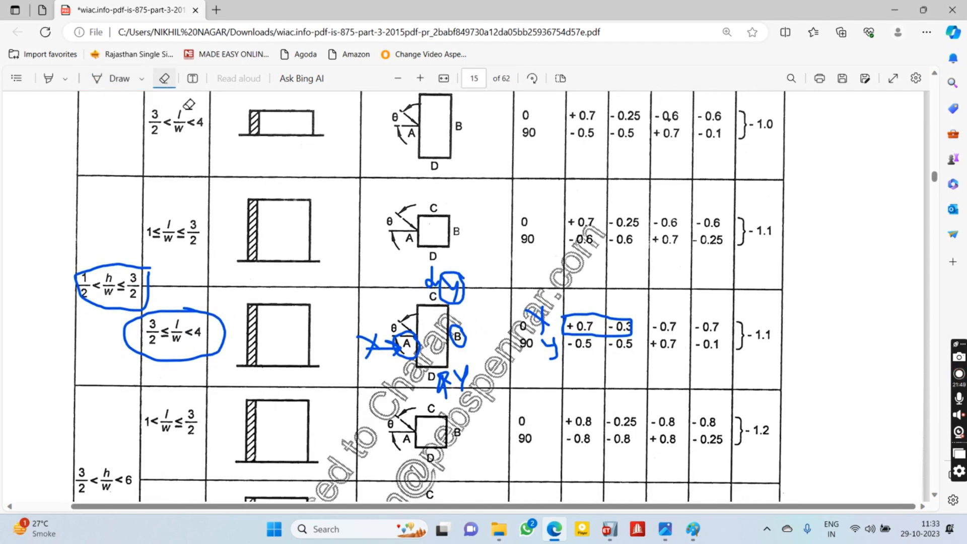
drag(438, 295, 467, 286)
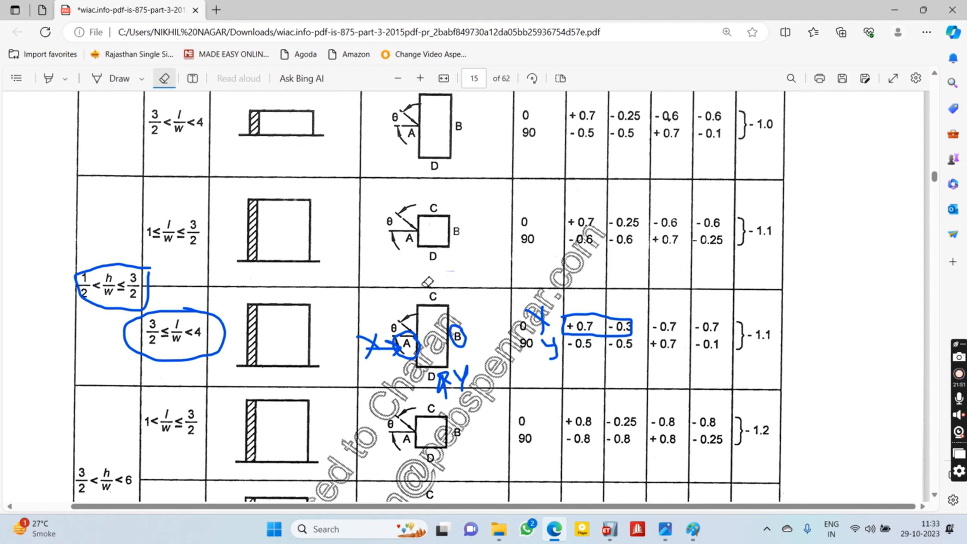
click(466, 375)
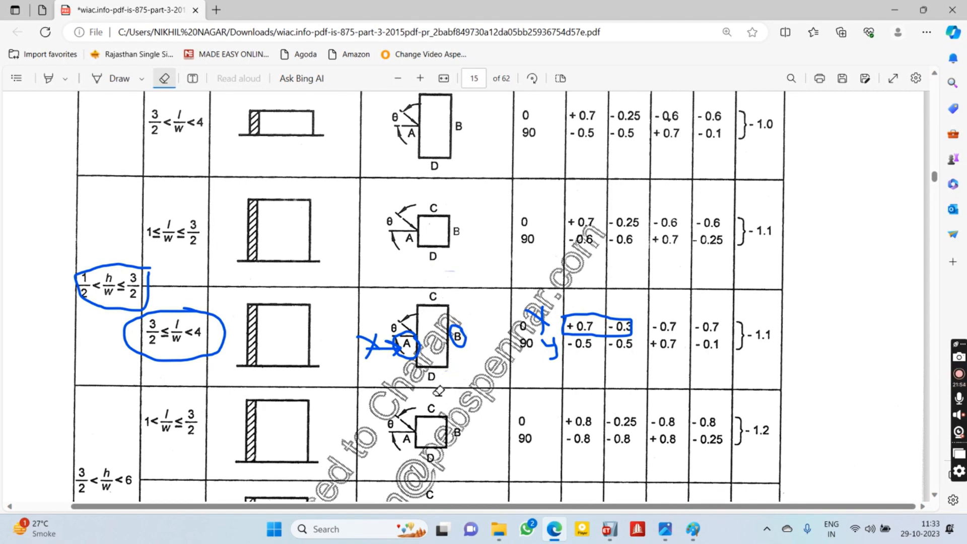
click(111, 79)
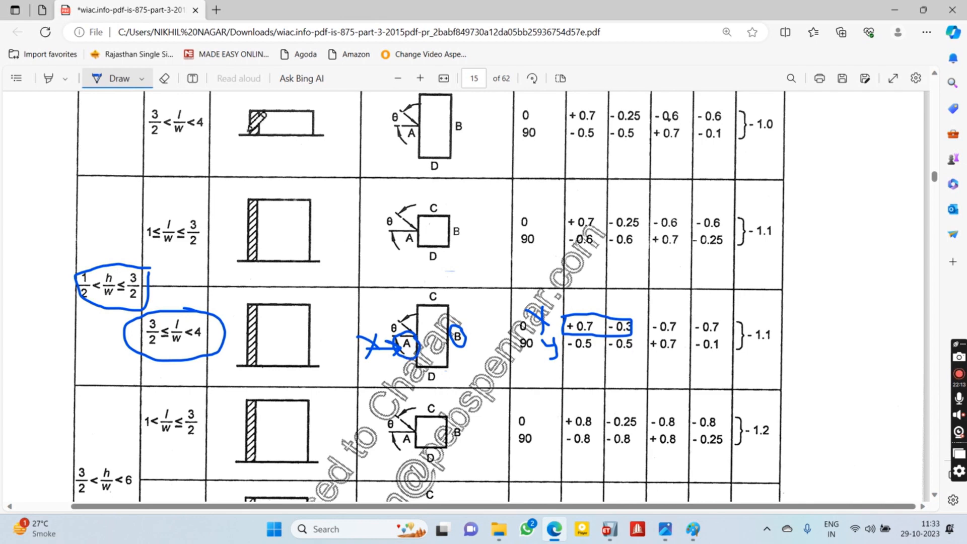
click(164, 79)
drag(414, 333, 419, 331)
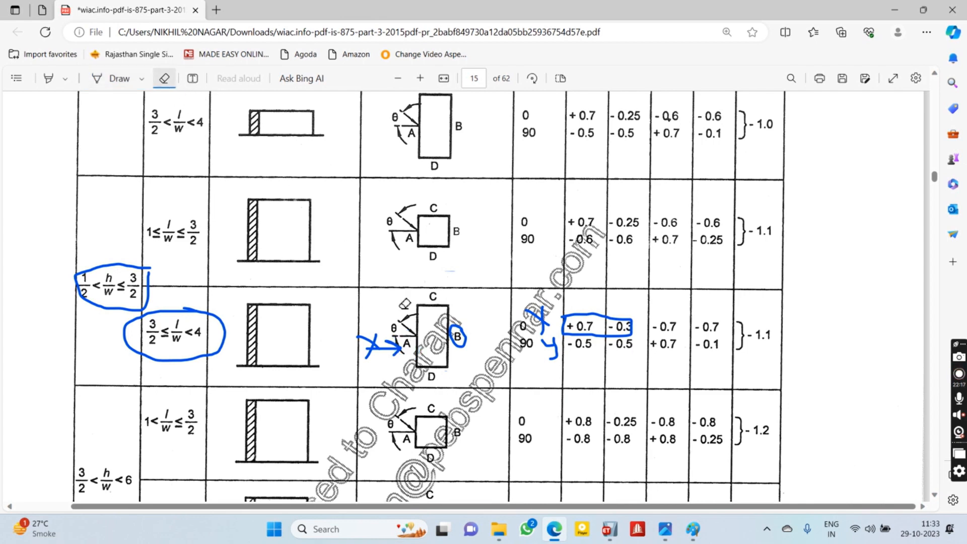
Enlarge the marked row's plan sketch and trace the wind-angle direction beside A with pen arrows, labelling the downward one Y.
click(109, 78)
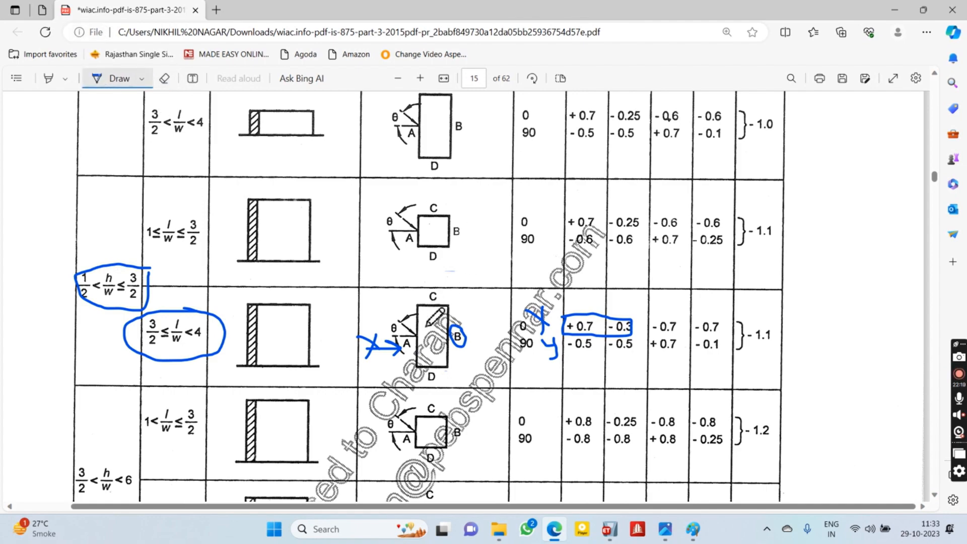
ctrl+scroll(433, 323, up, 5)
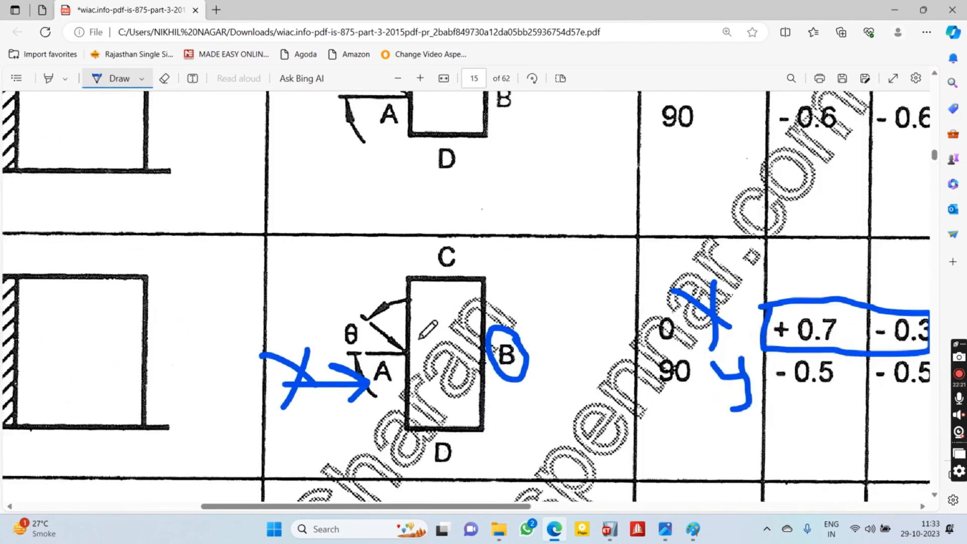
mouse_move(365, 355)
mouse_down()
mouse_move(384, 336)
mouse_move(384, 348)
mouse_up()
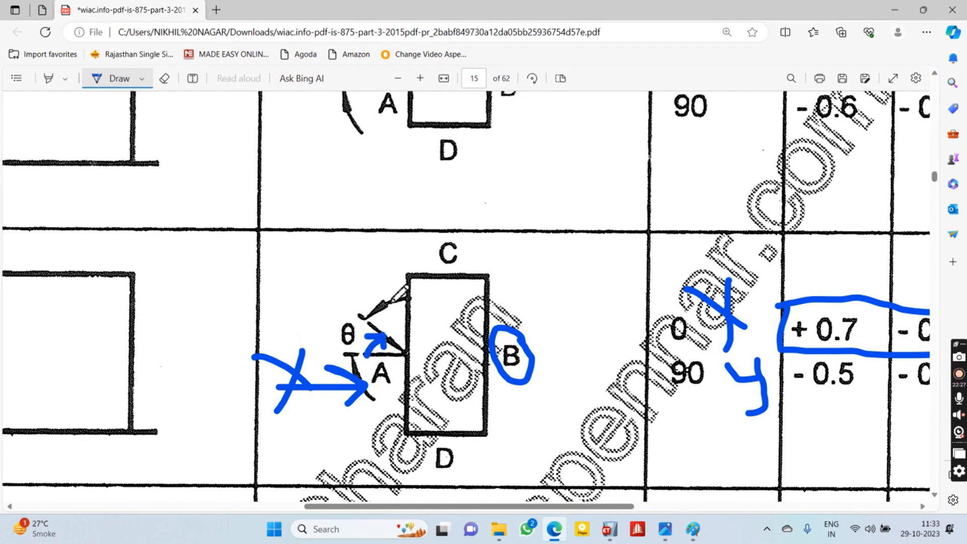
drag(397, 271, 394, 324)
drag(373, 231, 386, 251)
drag(391, 231, 386, 266)
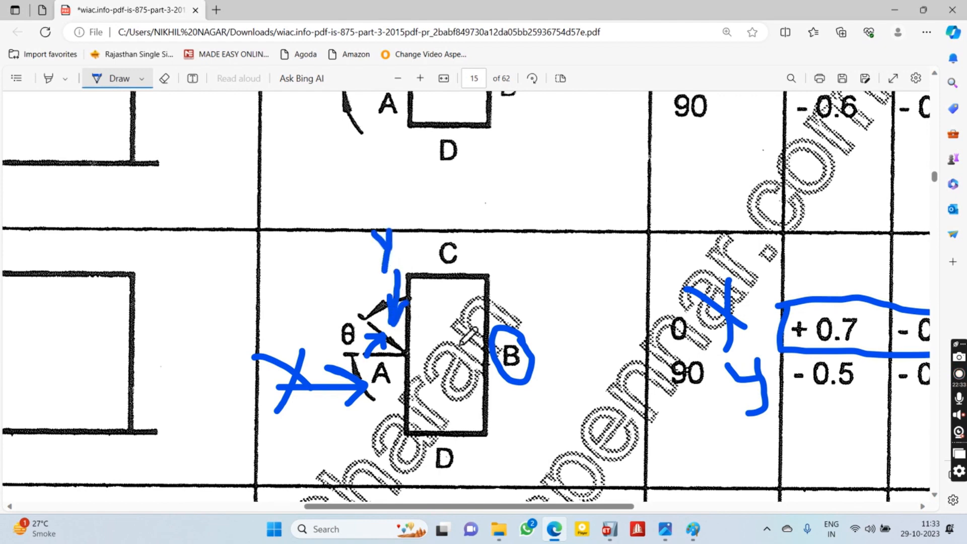
Draw a downward wind arrow onto surface C of the plan sketch and label it Y.
scroll(468, 342, down, 1)
scroll(469, 346, up, 1)
scroll(468, 344, up, 1)
drag(472, 199, 482, 272)
mouse_move(465, 237)
mouse_down()
mouse_move(482, 272)
mouse_move(496, 238)
mouse_up()
mouse_move(499, 193)
mouse_down()
mouse_move(519, 198)
mouse_move(516, 234)
mouse_up()
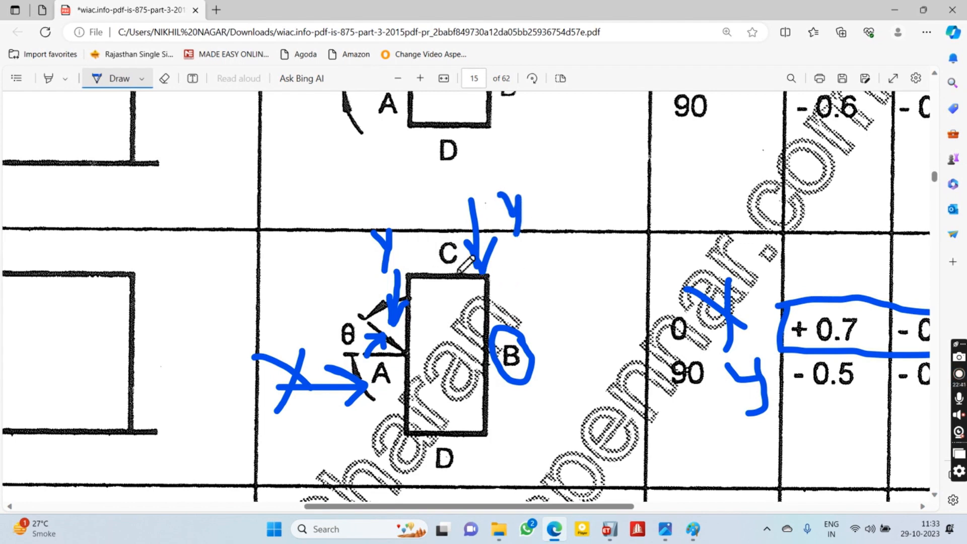
Draw a second wind arrow towards surface A of the plan sketch and label it X.
mouse_move(239, 327)
mouse_down()
mouse_move(339, 349)
mouse_move(314, 360)
mouse_up()
mouse_move(261, 286)
mouse_down()
mouse_move(285, 301)
mouse_move(266, 324)
mouse_up()
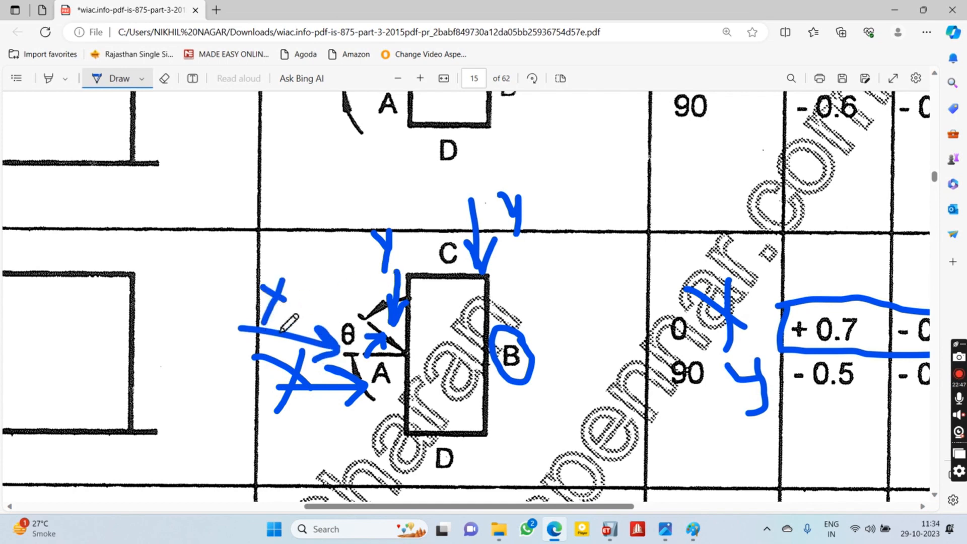
scroll(475, 357, down, 1)
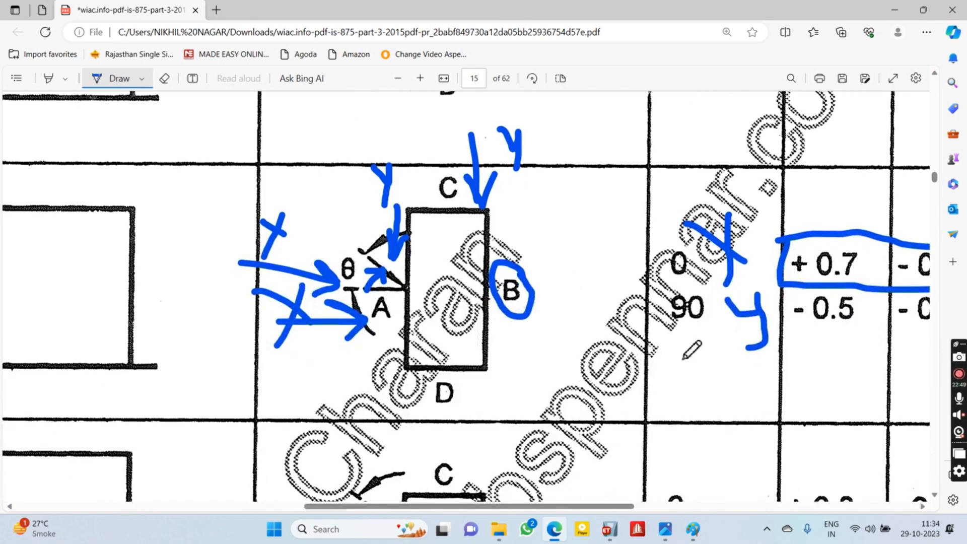
Box the C and D coefficients +0.7 and -0.1 in the marked row, underline its 90° wind angle and add a tick beside the box.
ctrl+scroll(573, 435, down, 3)
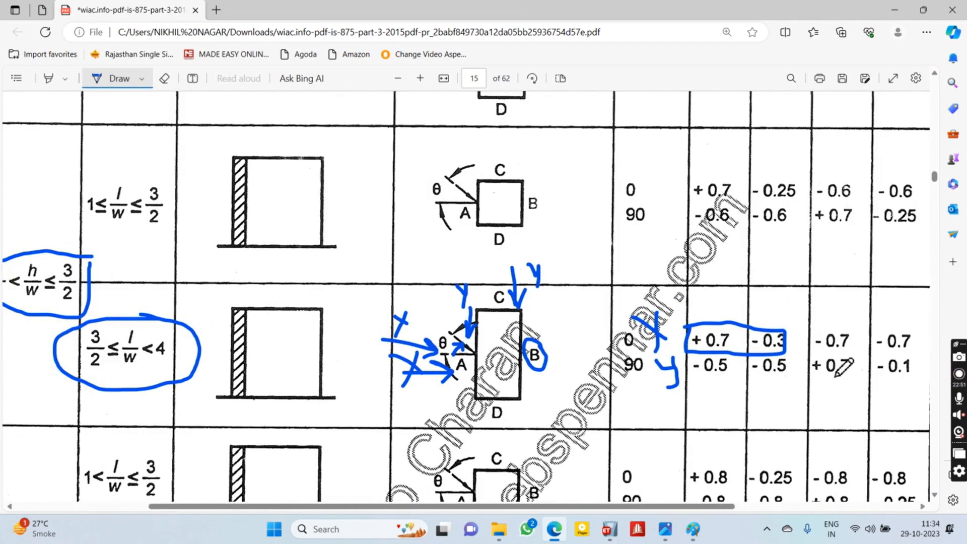
mouse_move(800, 356)
mouse_down()
mouse_move(929, 355)
mouse_move(920, 385)
mouse_move(829, 390)
mouse_move(803, 367)
mouse_up()
drag(617, 384, 646, 383)
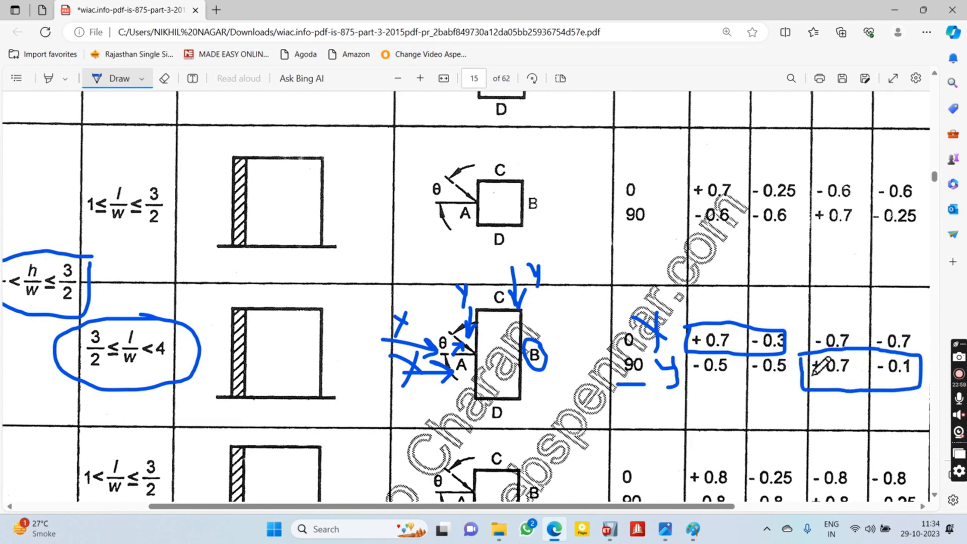
drag(805, 382, 779, 393)
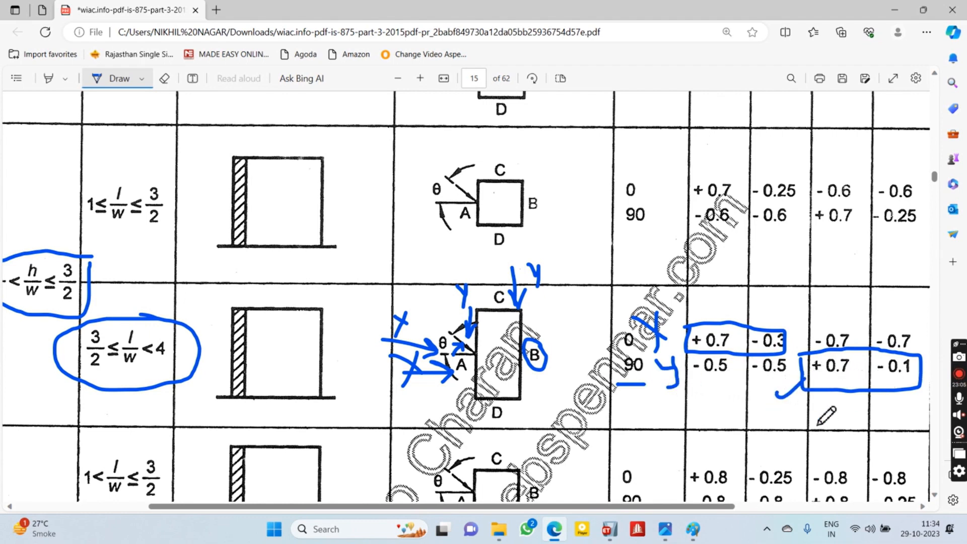
Switch to Paint and complete the Wind Y dir note with Cpe = 0.7 and -0.1.
click(702, 528)
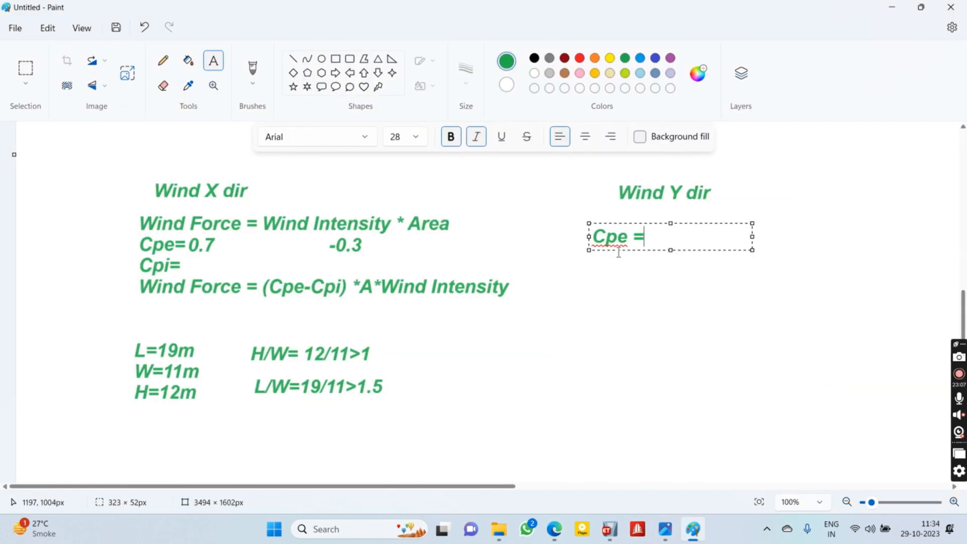
text(0)
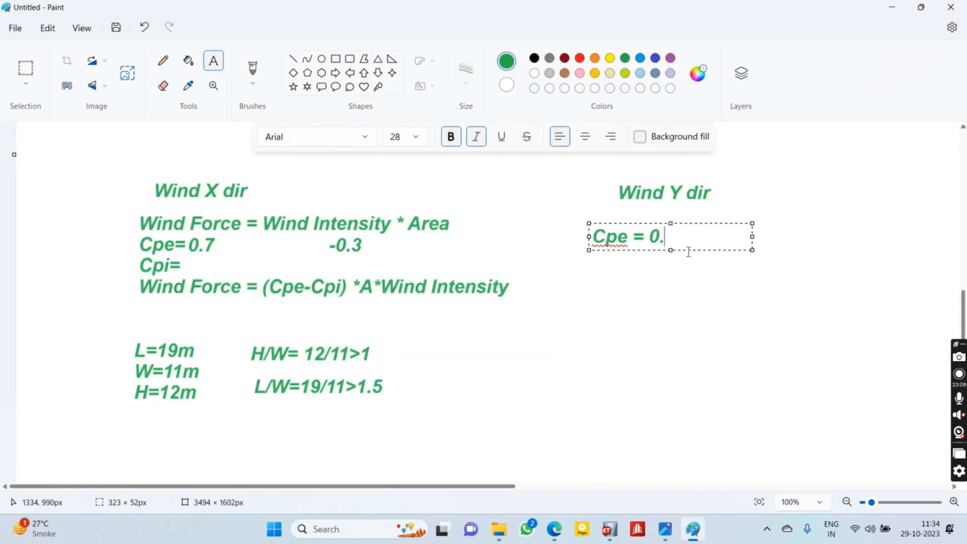
text(.7)
drag(756, 236, 915, 236)
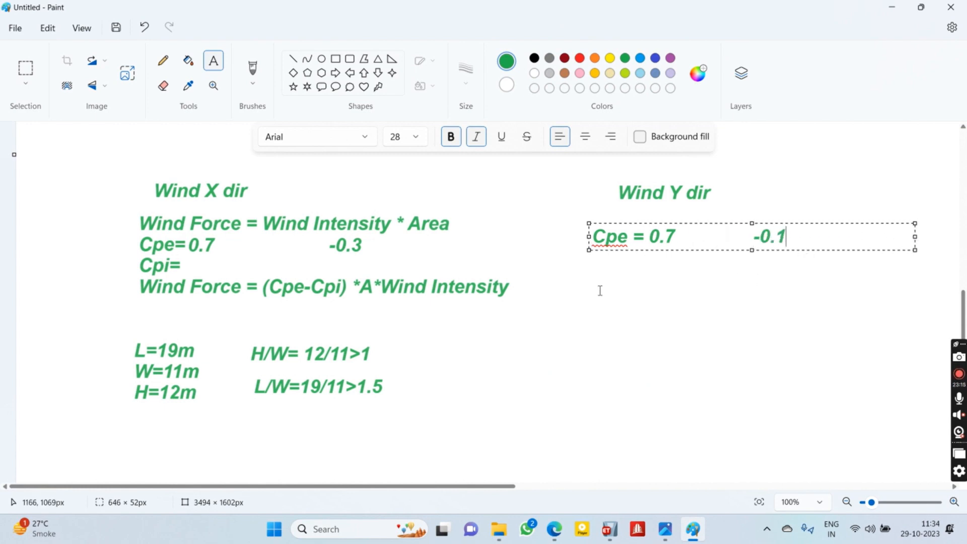
click(611, 270)
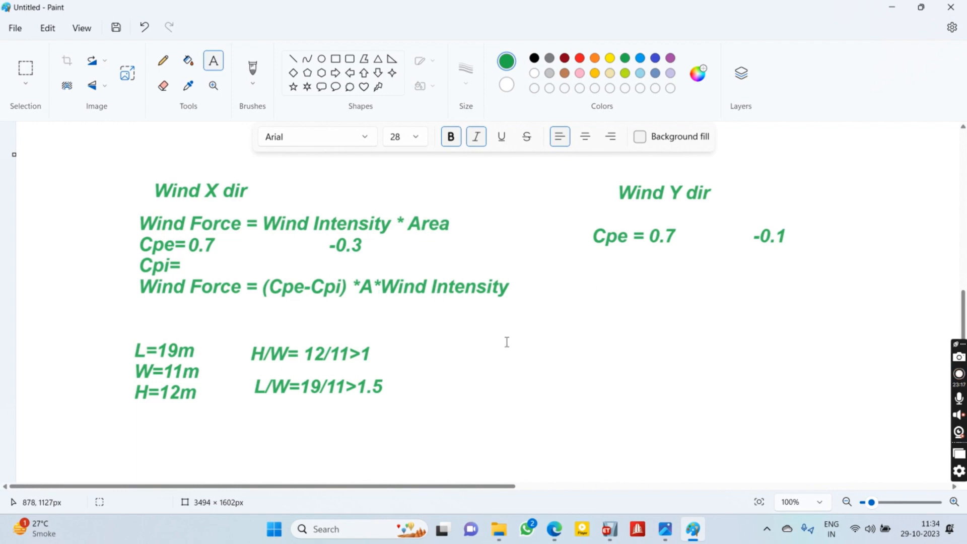
Switch to the IS 875 PDF in Edge and look through the roof and structure pressure coefficient tables following Table 5 for internal coefficients.
click(553, 530)
ctrl+scroll(489, 345, down, 1)
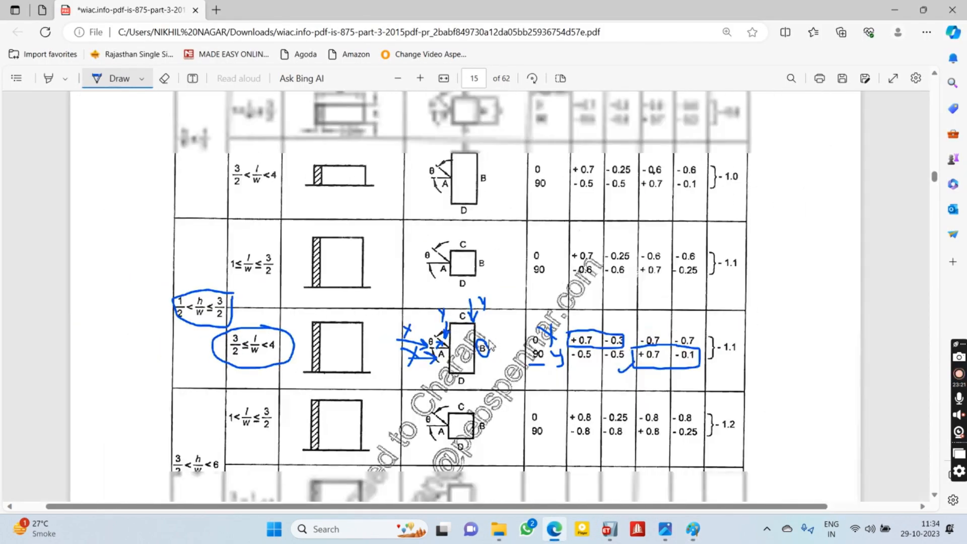
scroll(489, 345, down, 10)
ctrl+scroll(499, 357, down, 3)
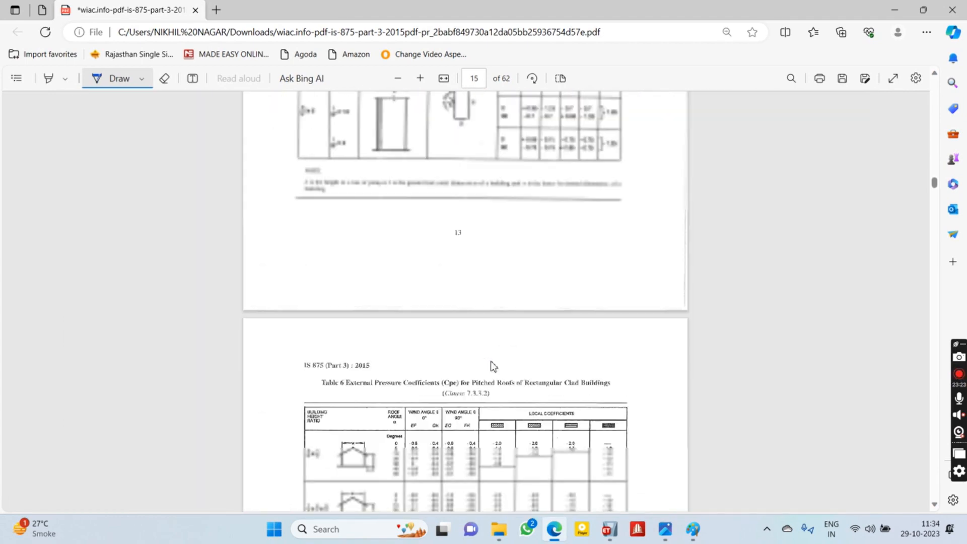
scroll(498, 358, down, 10)
scroll(492, 366, down, 10)
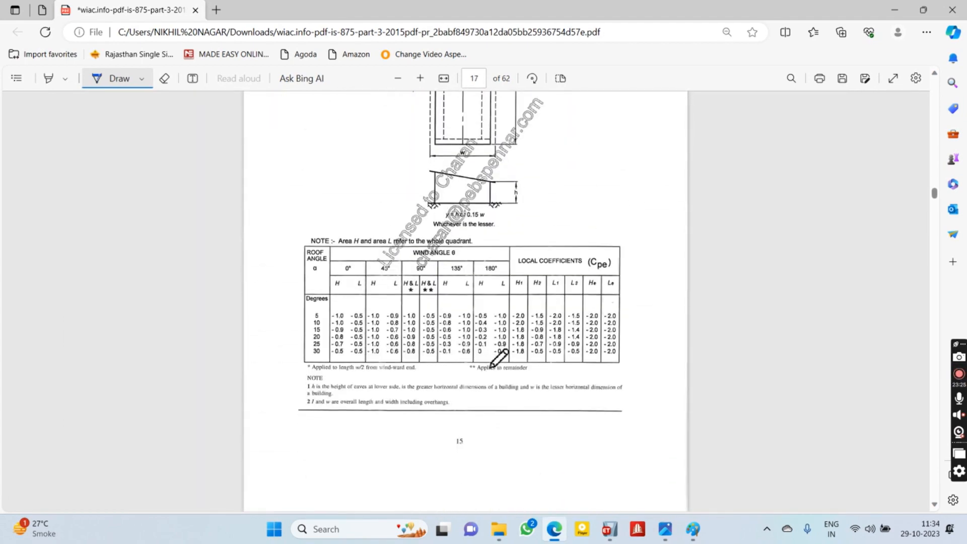
ctrl+scroll(499, 358, up, 3)
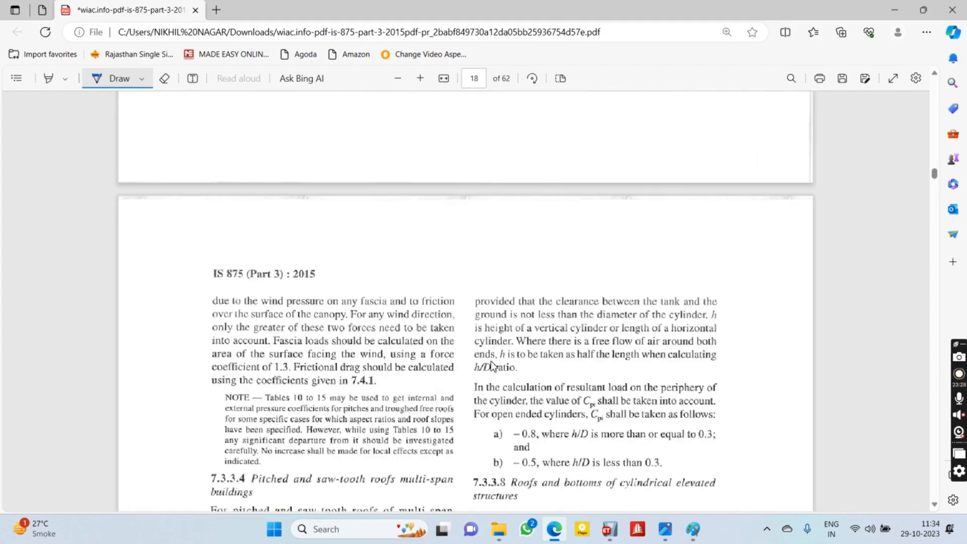
scroll(499, 359, down, 5)
scroll(499, 361, down, 10)
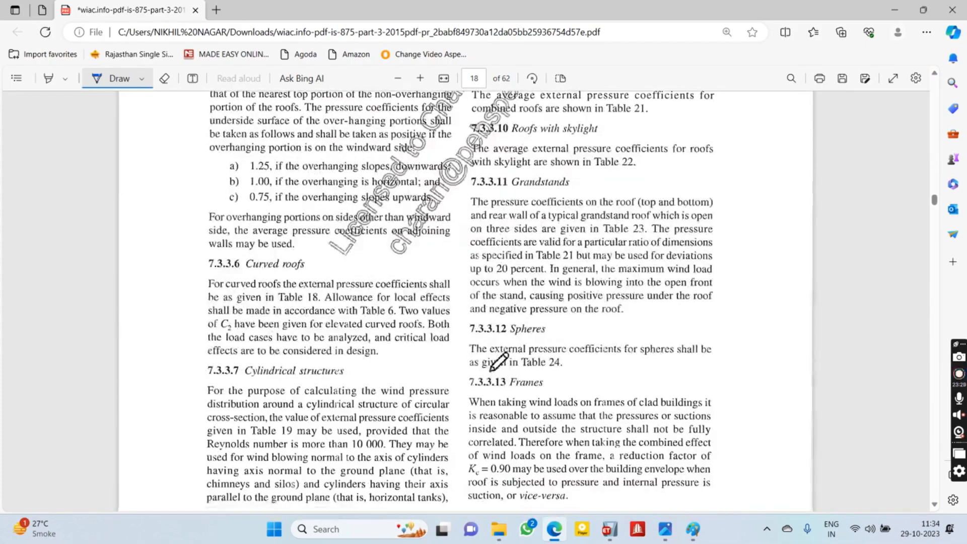
scroll(499, 362, down, 20)
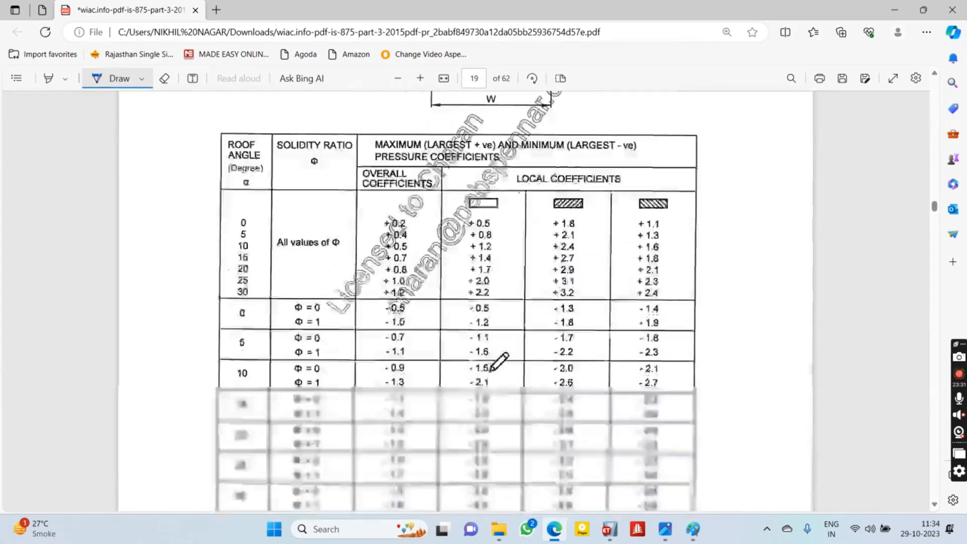
scroll(501, 389, down, 20)
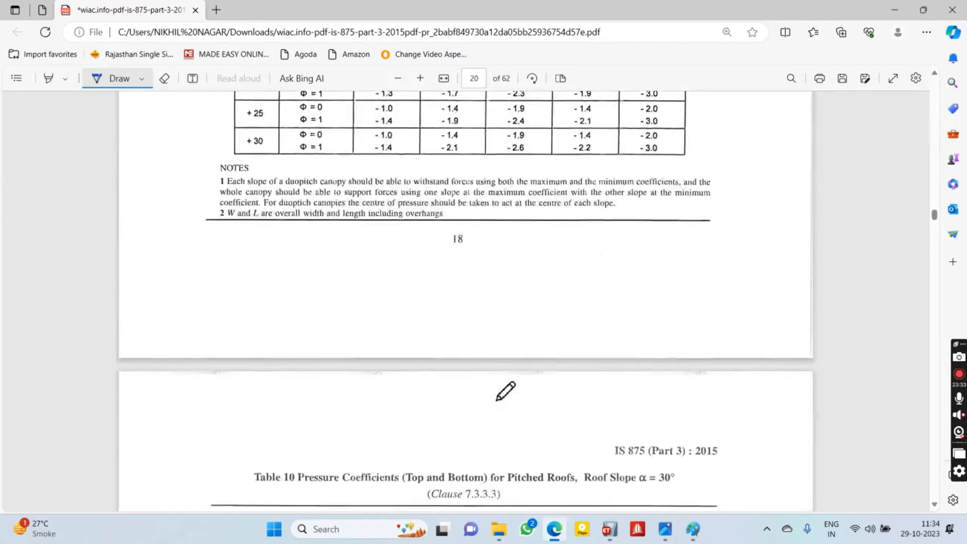
scroll(505, 392, down, 20)
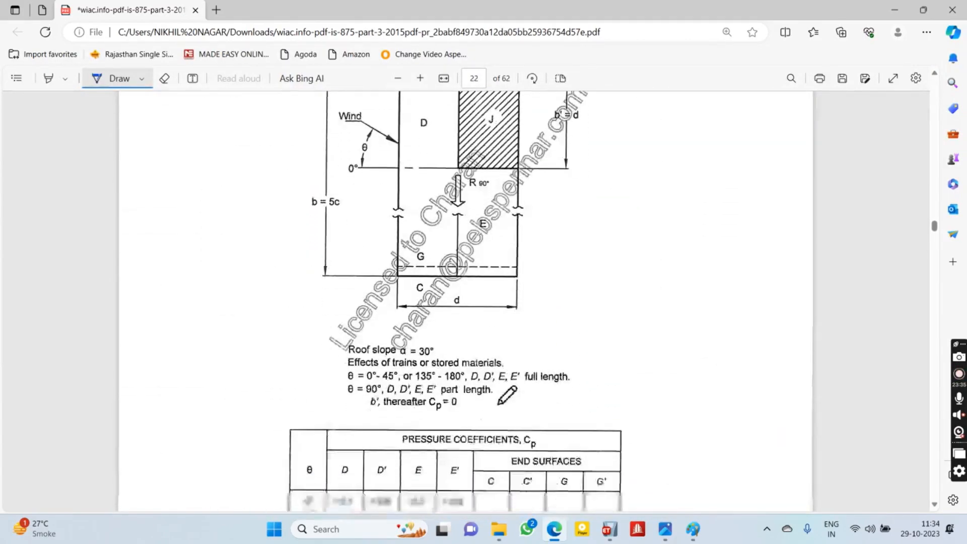
scroll(505, 395, down, 20)
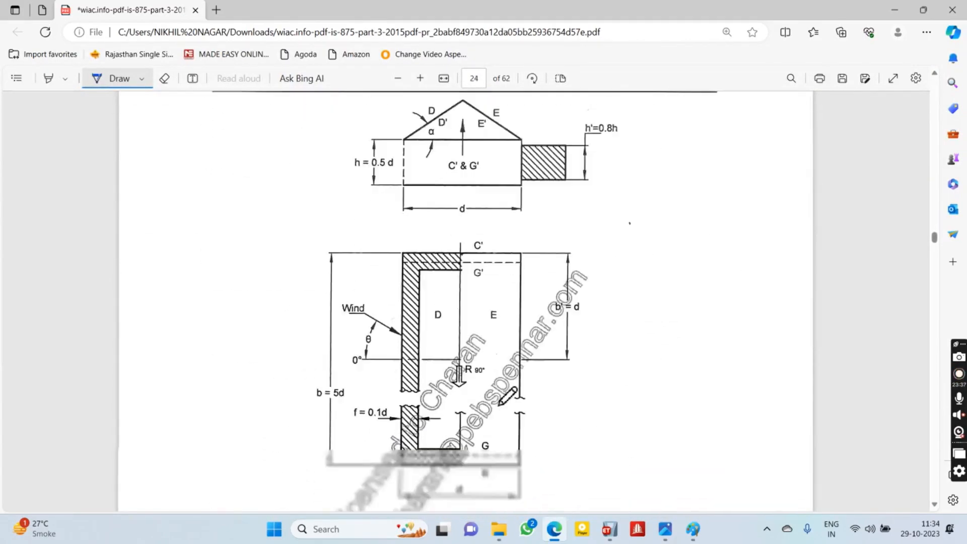
scroll(506, 395, up, 10)
scroll(507, 396, down, 20)
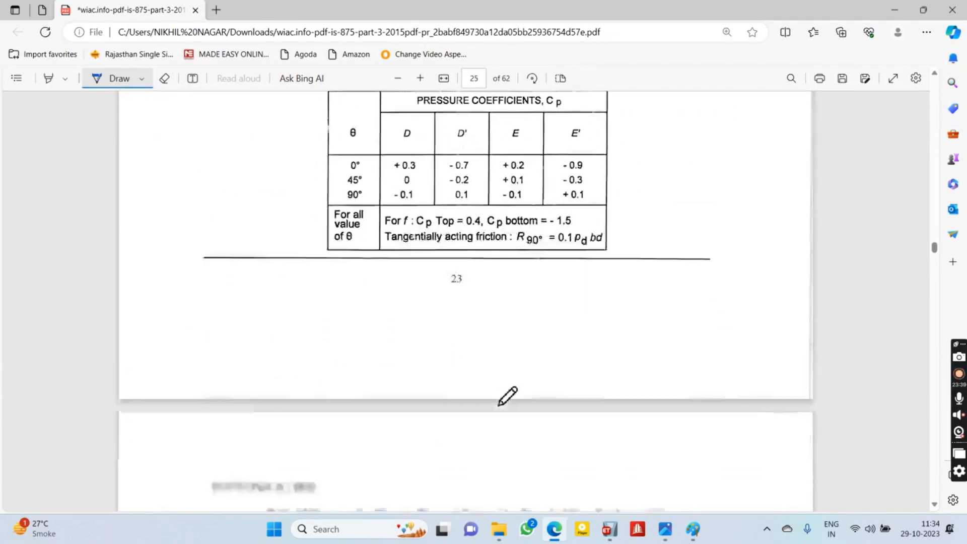
scroll(512, 403, down, 20)
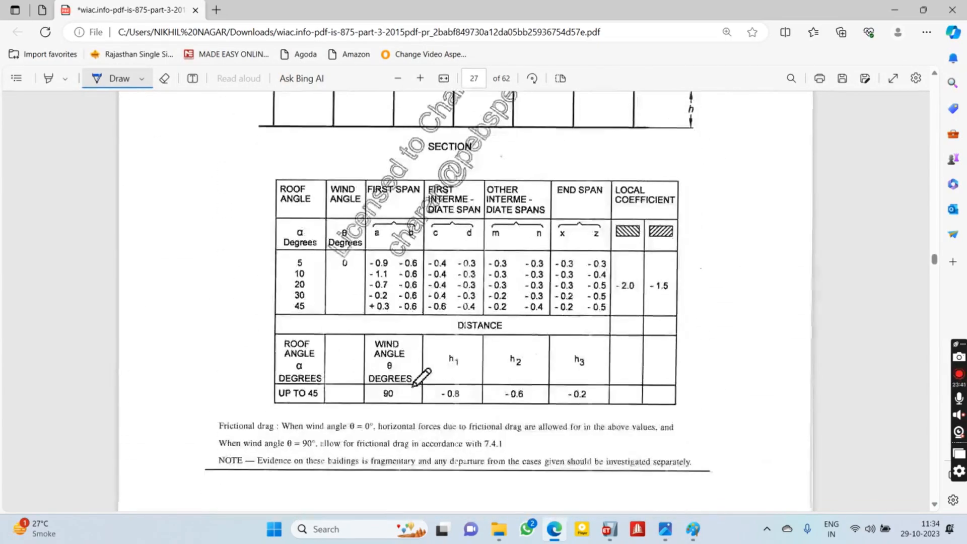
scroll(409, 409, down, 20)
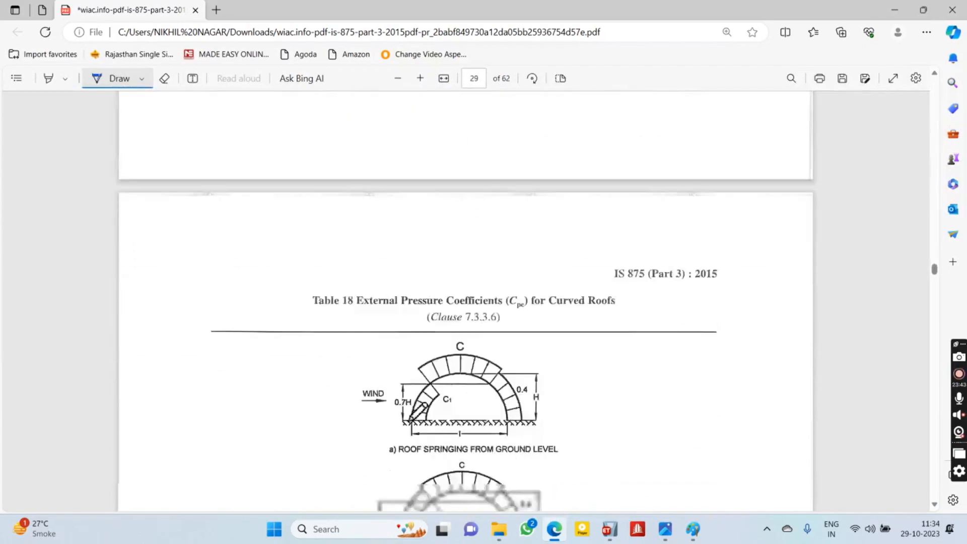
scroll(386, 428, down, 20)
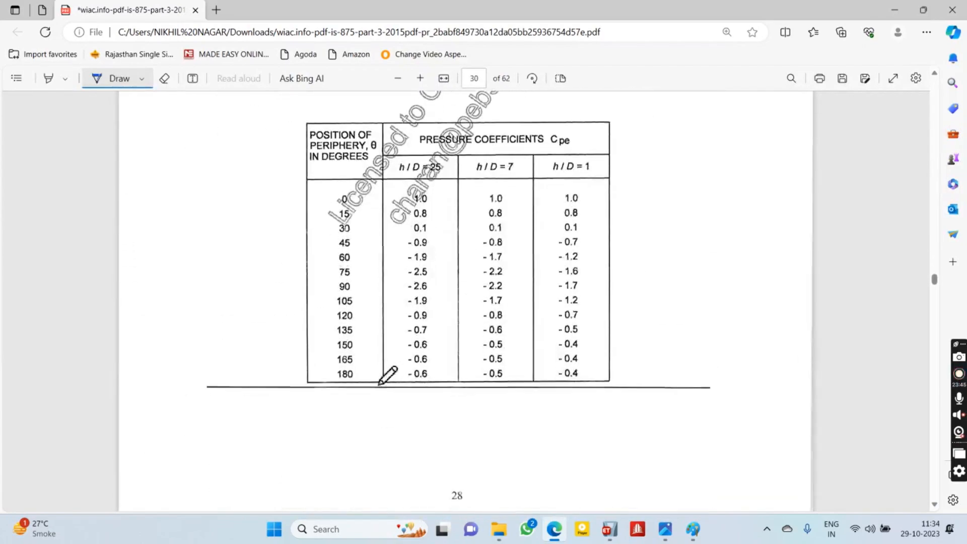
scroll(412, 442, down, 20)
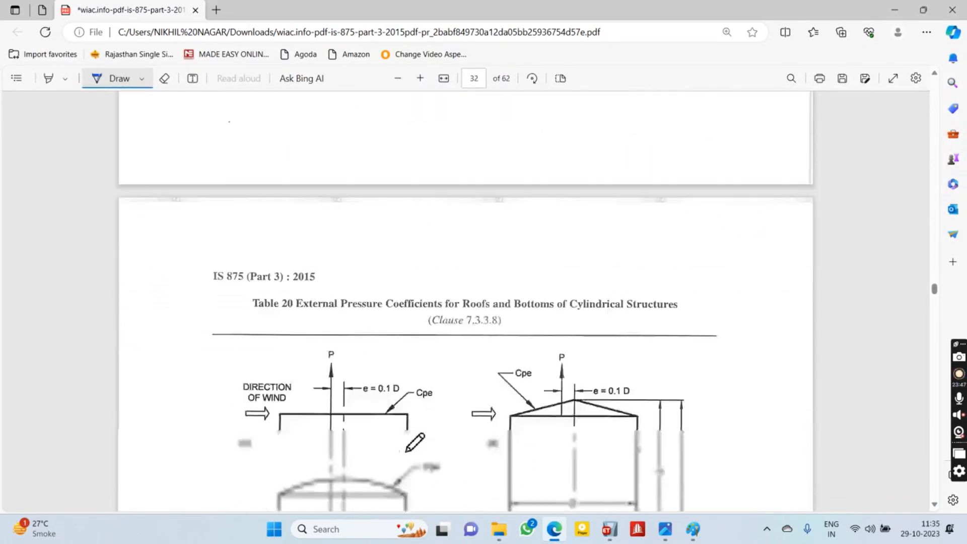
scroll(388, 405, down, 20)
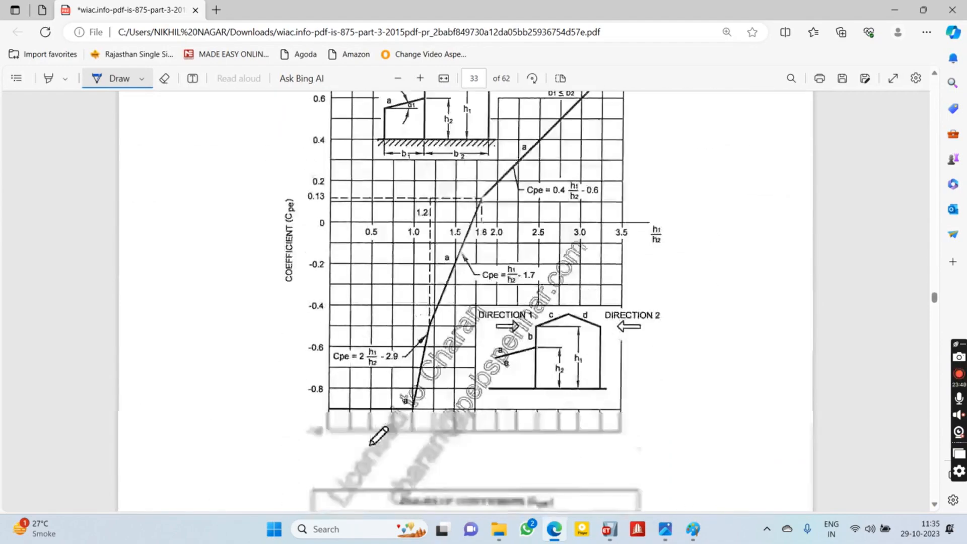
scroll(371, 420, down, 10)
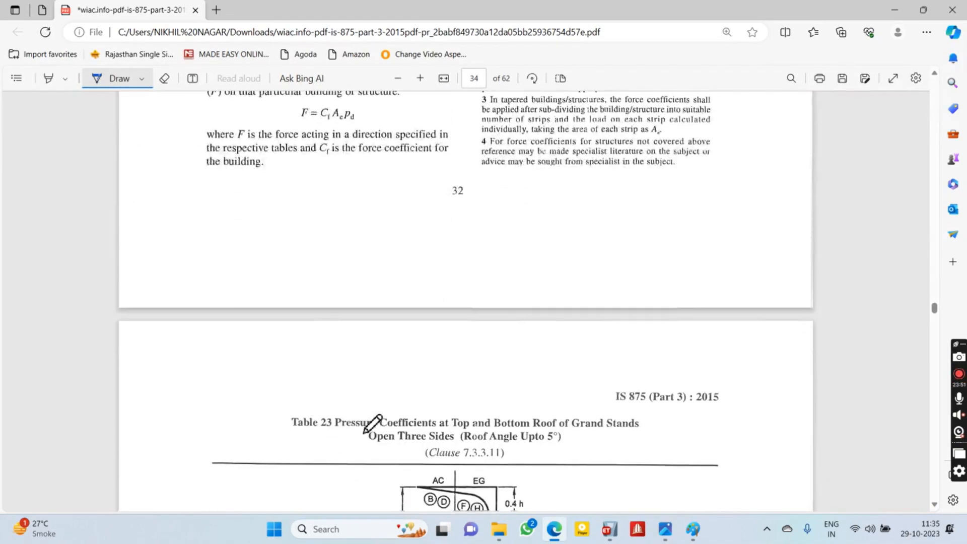
Look through the standard's force coefficient, interference and dynamic response sections for the internal pressure coefficient provisions.
scroll(380, 437, down, 10)
scroll(387, 438, down, 10)
scroll(406, 469, down, 15)
scroll(398, 463, up, 4)
scroll(405, 455, down, 20)
scroll(402, 459, down, 20)
scroll(401, 461, down, 20)
scroll(401, 463, up, 6)
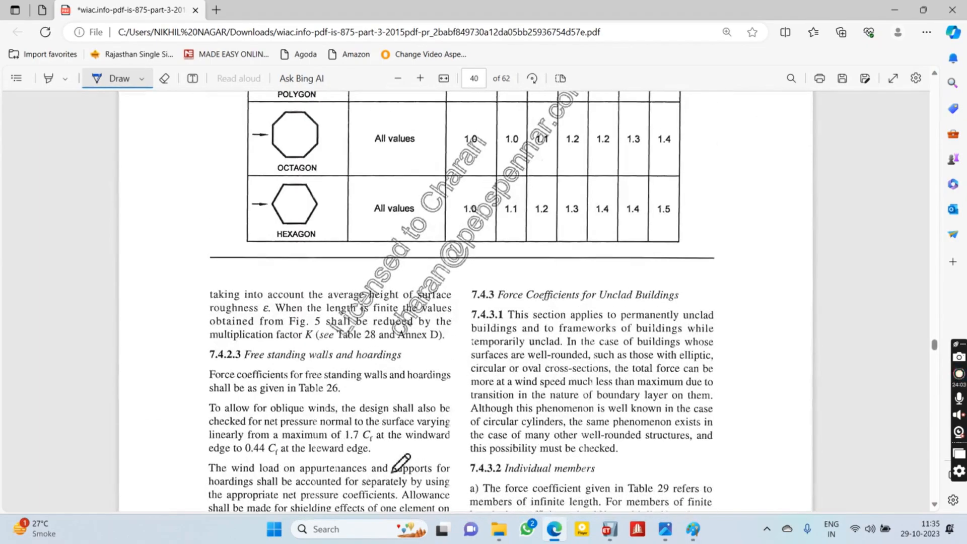
scroll(401, 463, down, 20)
scroll(402, 459, down, 20)
scroll(401, 459, down, 8)
scroll(405, 451, down, 15)
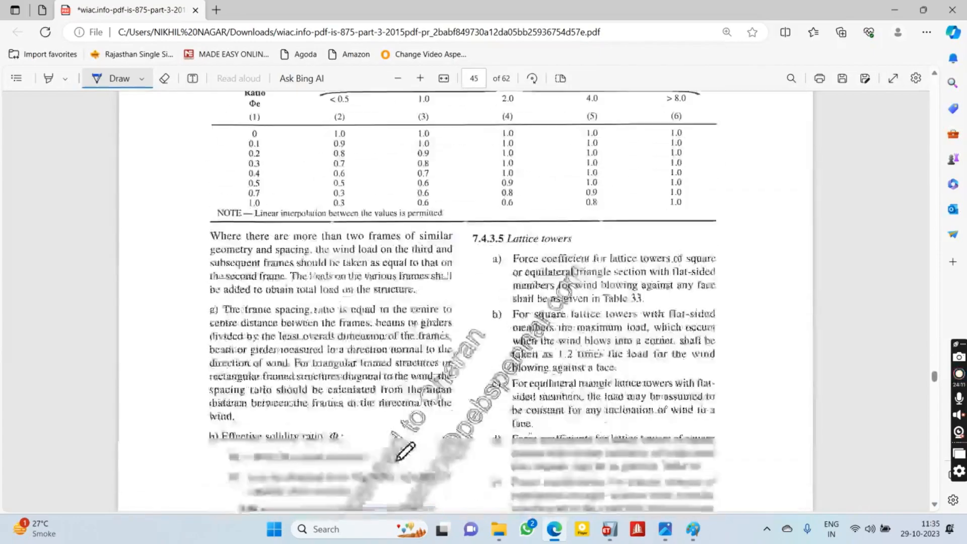
scroll(397, 460, down, 20)
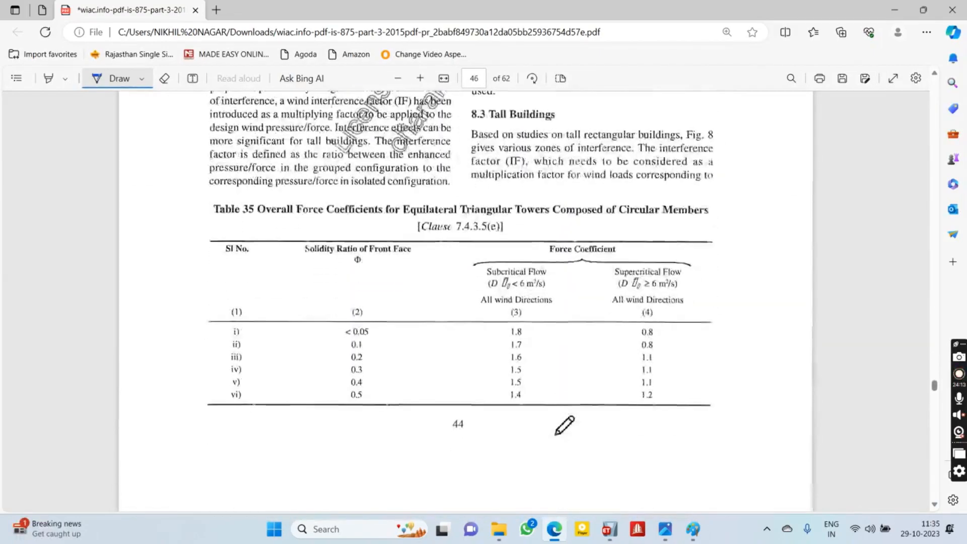
scroll(572, 409, down, 20)
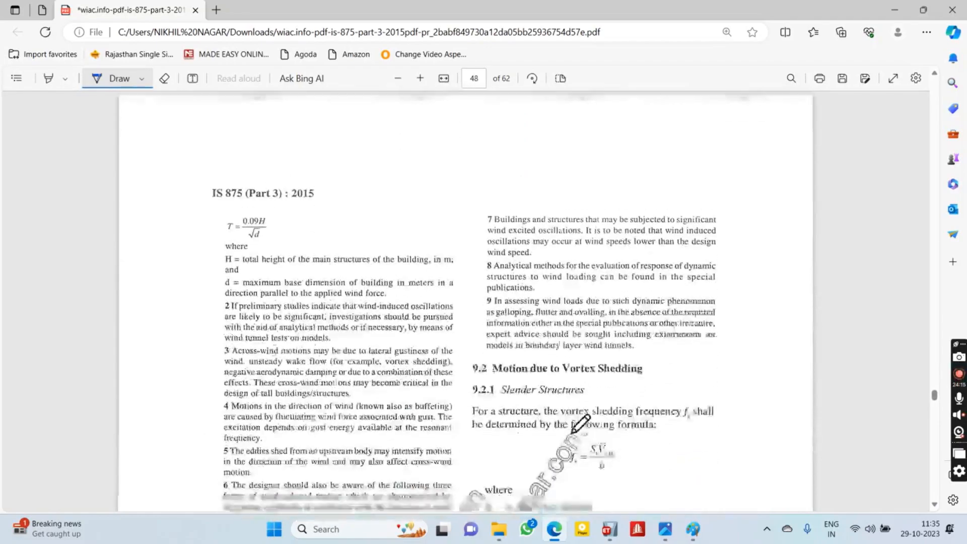
scroll(572, 429, down, 20)
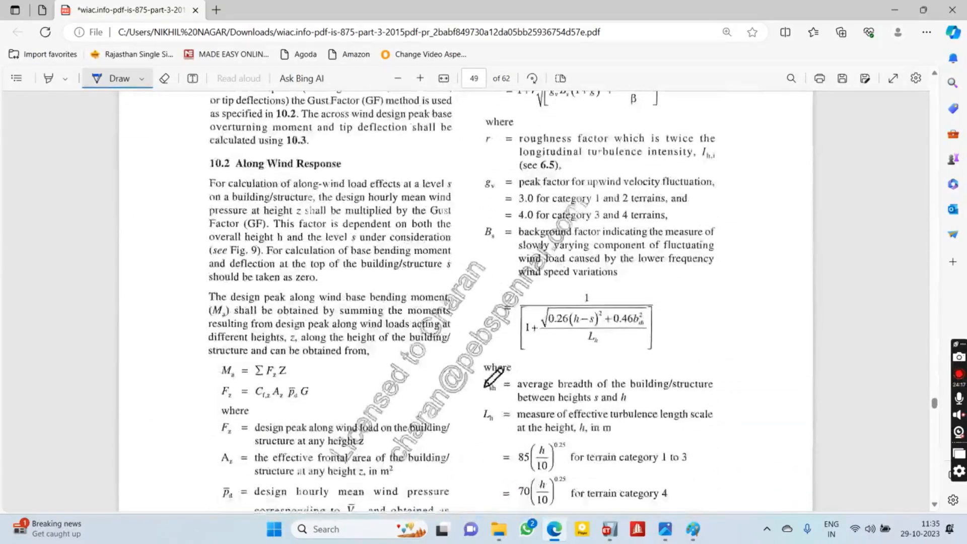
scroll(484, 389, down, 20)
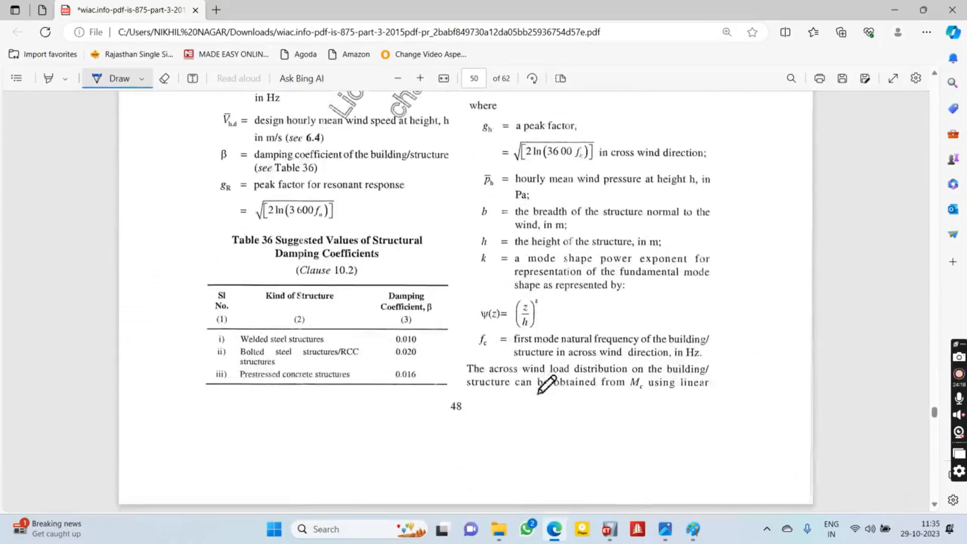
scroll(564, 384, down, 15)
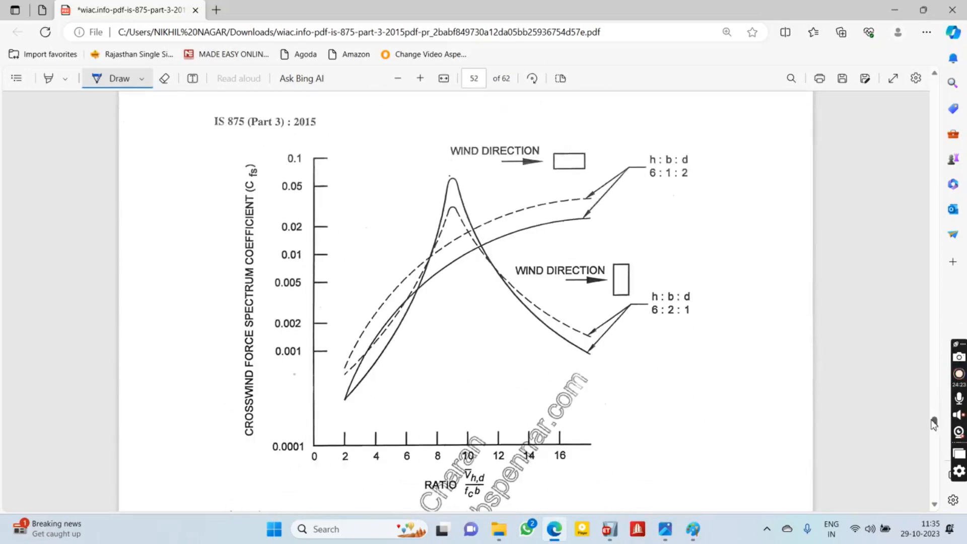
Return to the earlier pages of the standard and find clause 7.3.2 on internal pressure coefficients to read 7.3.2.1.
drag(936, 424, 935, 154)
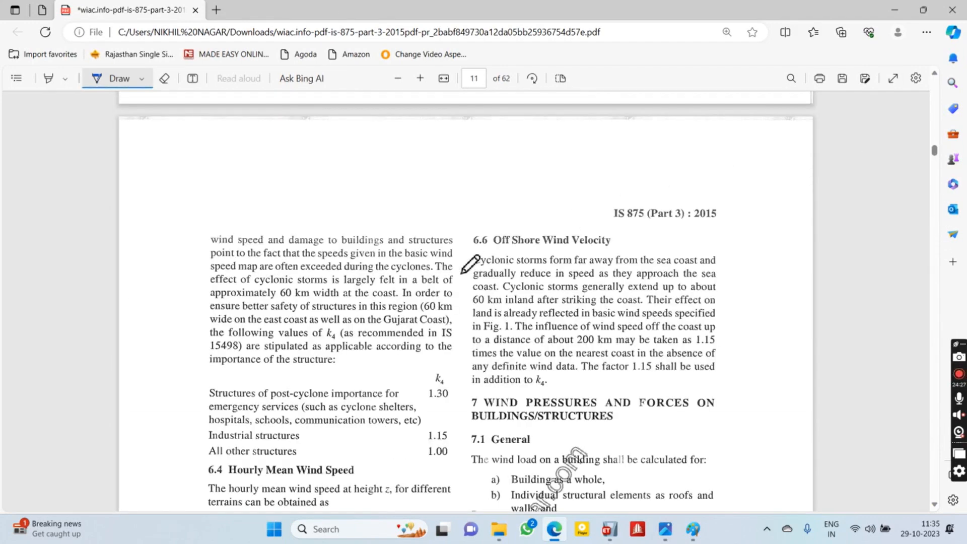
scroll(445, 285, down, 10)
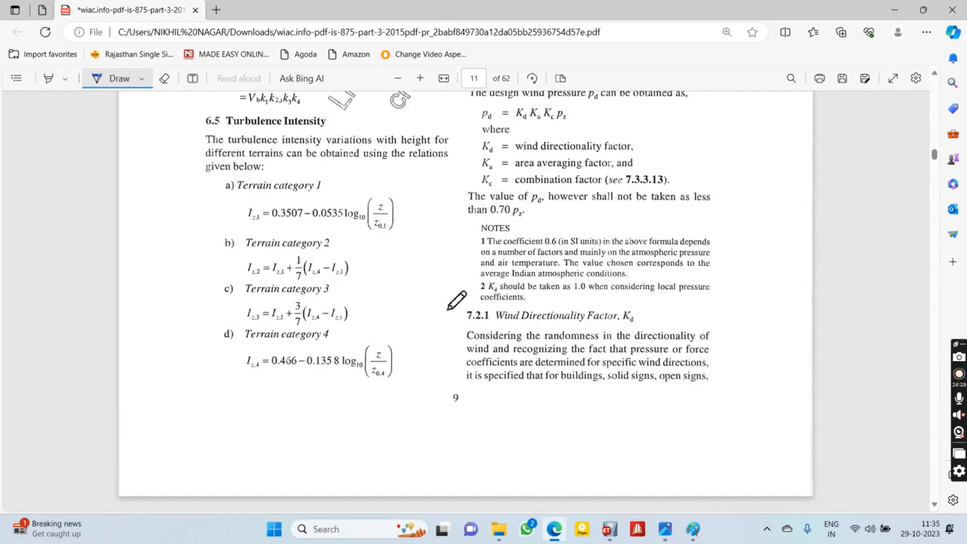
scroll(453, 308, down, 8)
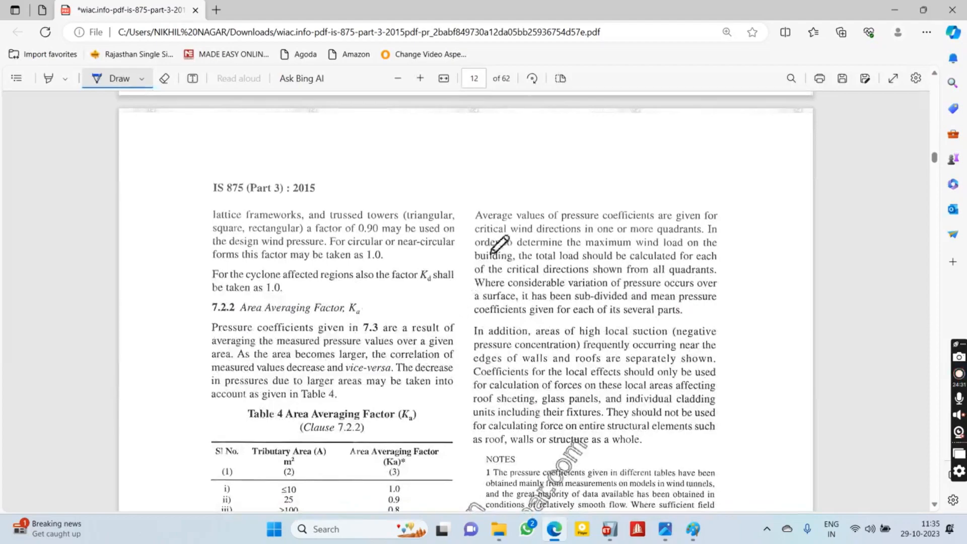
scroll(499, 325, down, 10)
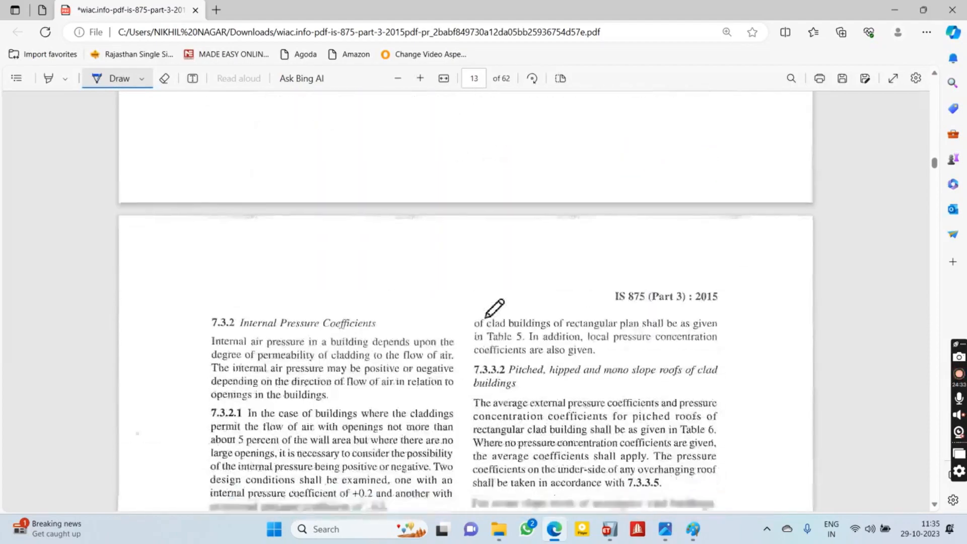
scroll(376, 267, up, 1)
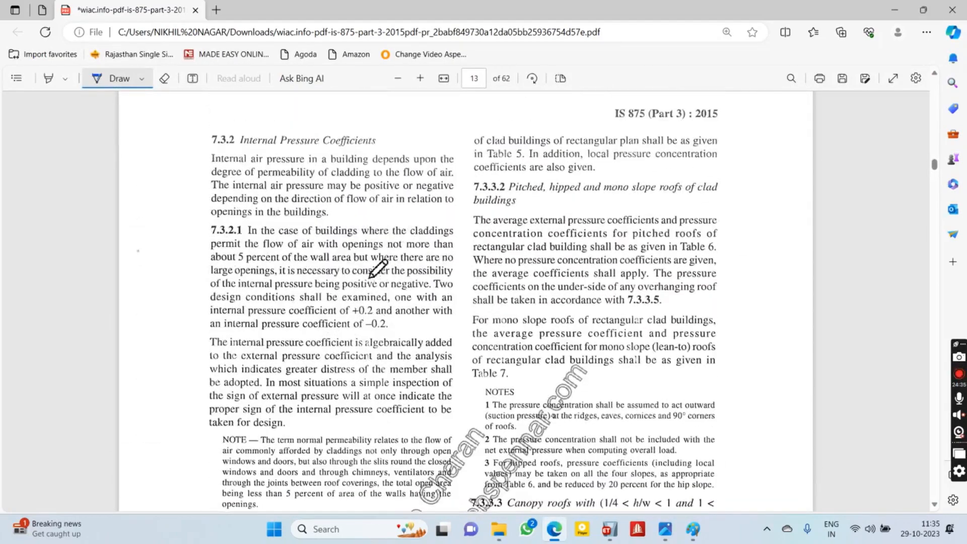
Underline "not more than", "5 percent" and the internal pressure coefficients +0.2 and -0.2 in clause 7.3.2.1.
scroll(332, 260, up, 2)
scroll(397, 267, down, 15)
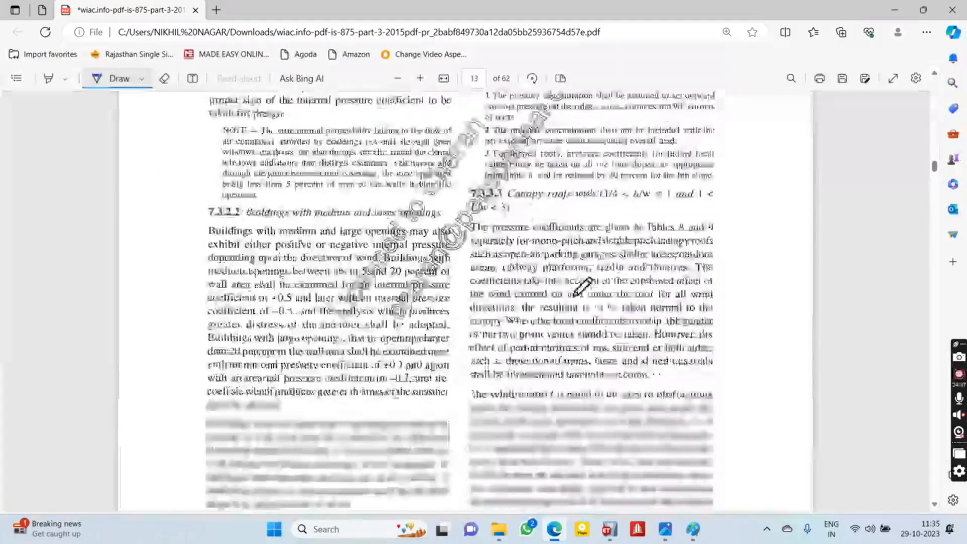
scroll(470, 263, up, 10)
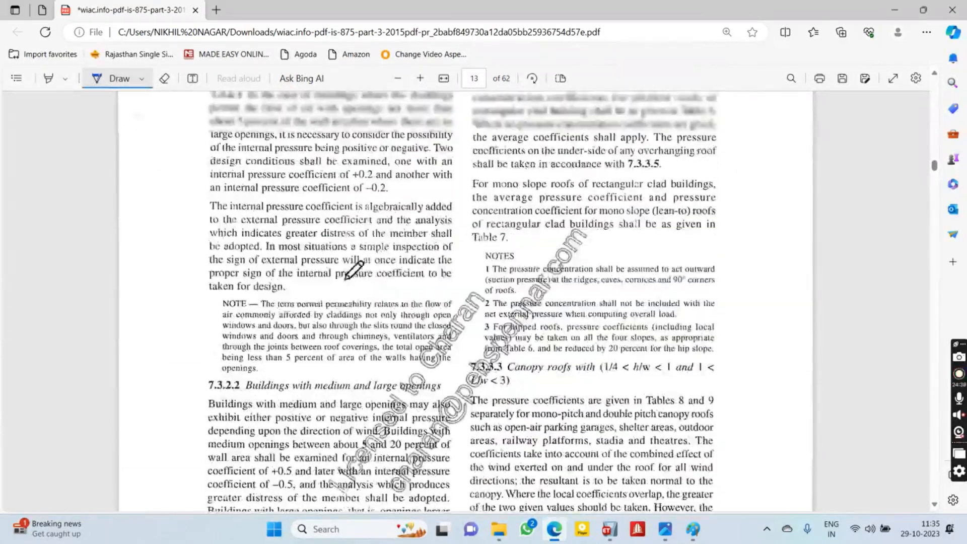
scroll(339, 274, up, 1)
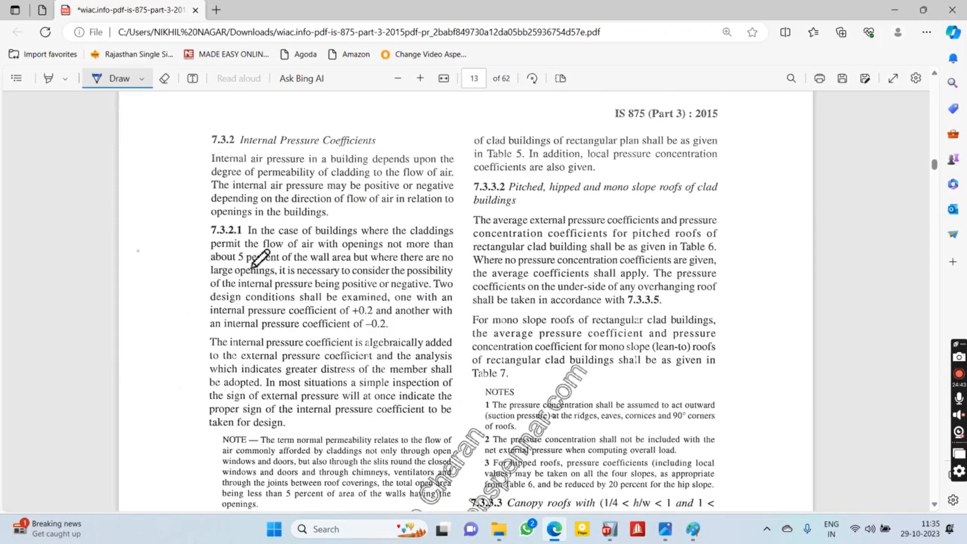
drag(235, 272, 272, 263)
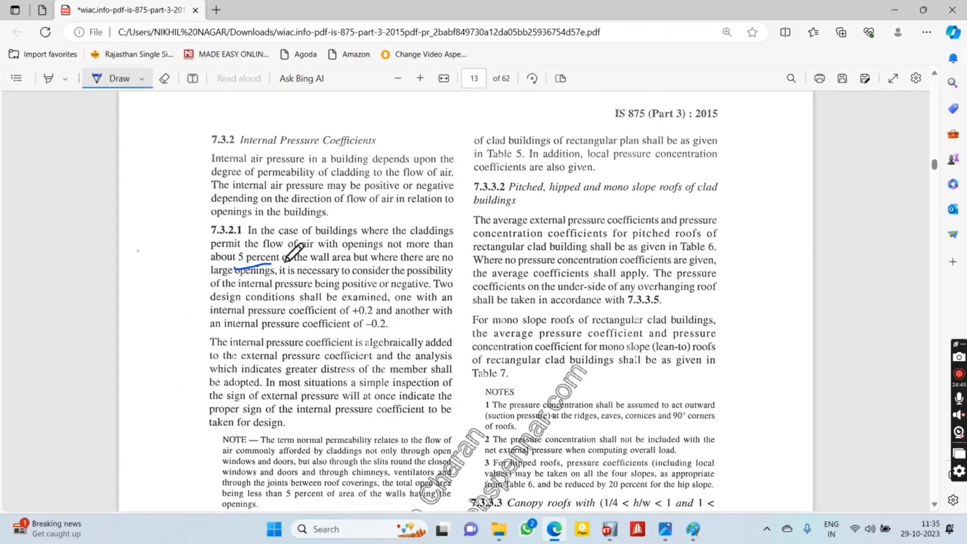
drag(392, 251, 456, 249)
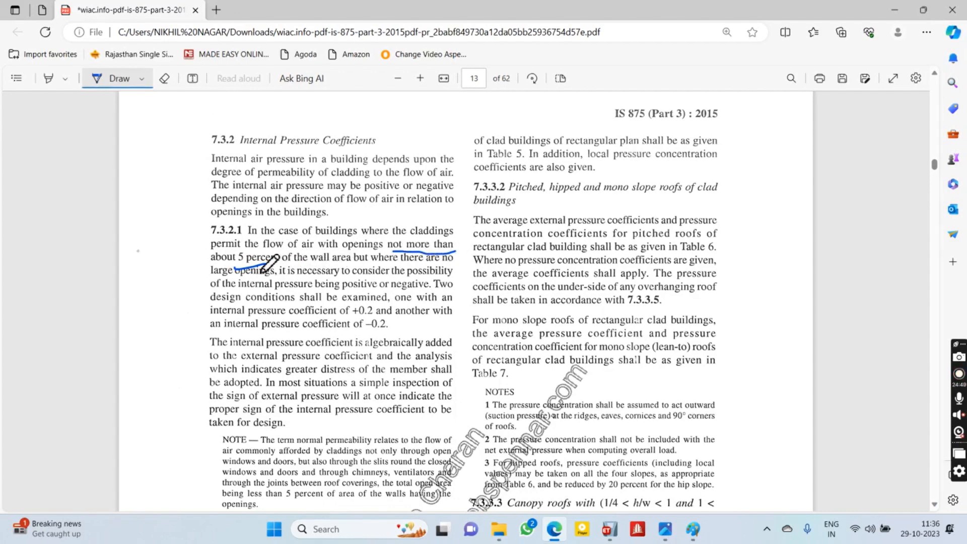
mouse_move(352, 319)
mouse_down()
mouse_move(391, 318)
mouse_move(400, 335)
mouse_up()
In clause 7.3.2.2, underline the 5 and 20 percent and larger than 20 percent opening limits with their ±0.5 and ±0.7 coefficients.
scroll(360, 355, down, 1)
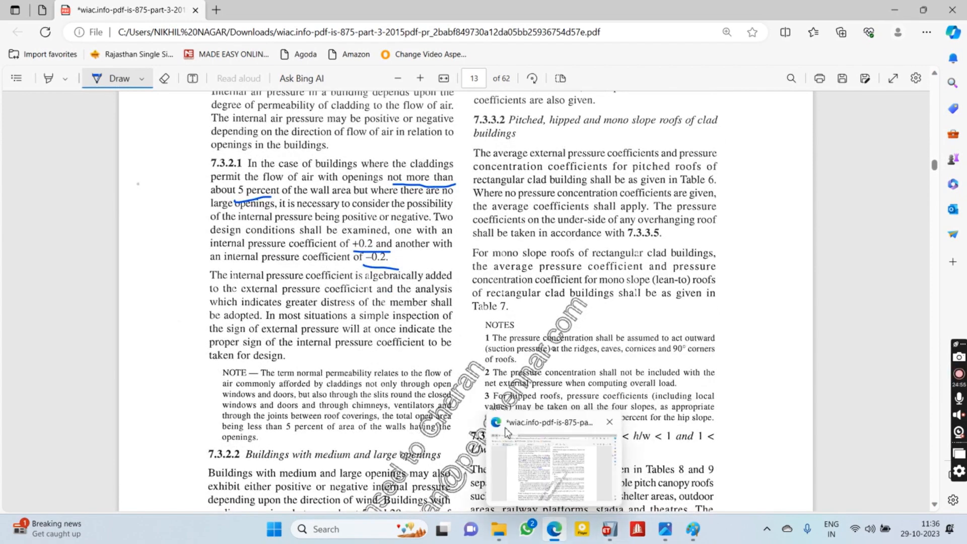
scroll(365, 359, down, 2)
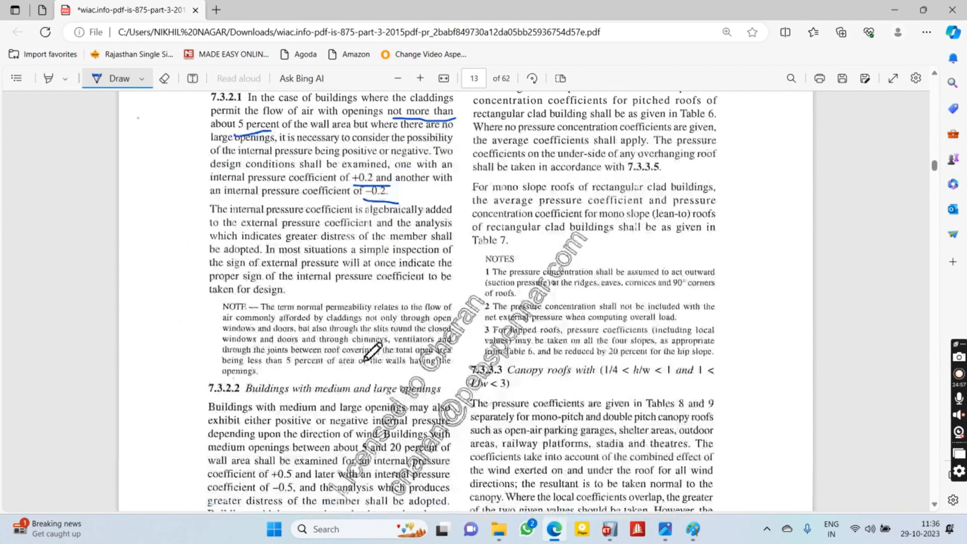
scroll(403, 277, down, 2)
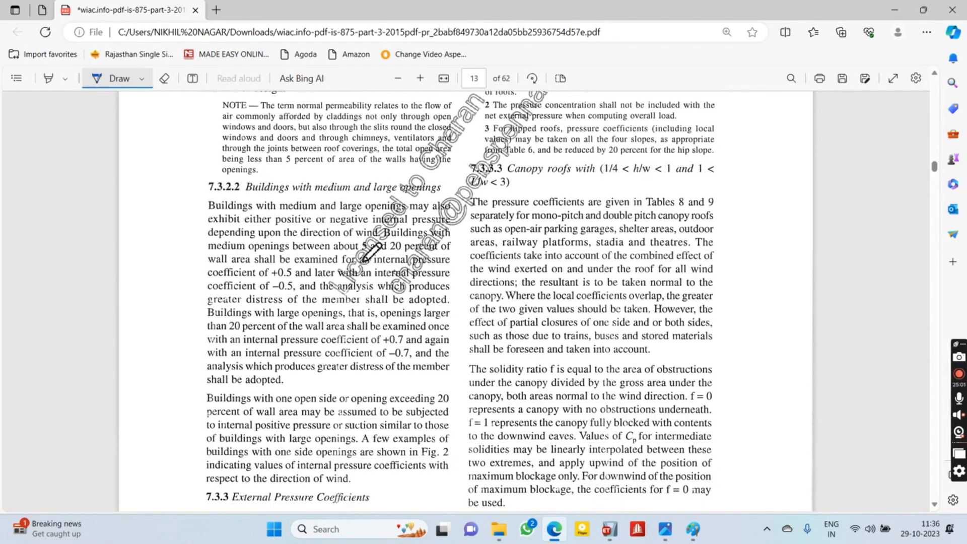
drag(363, 254, 409, 252)
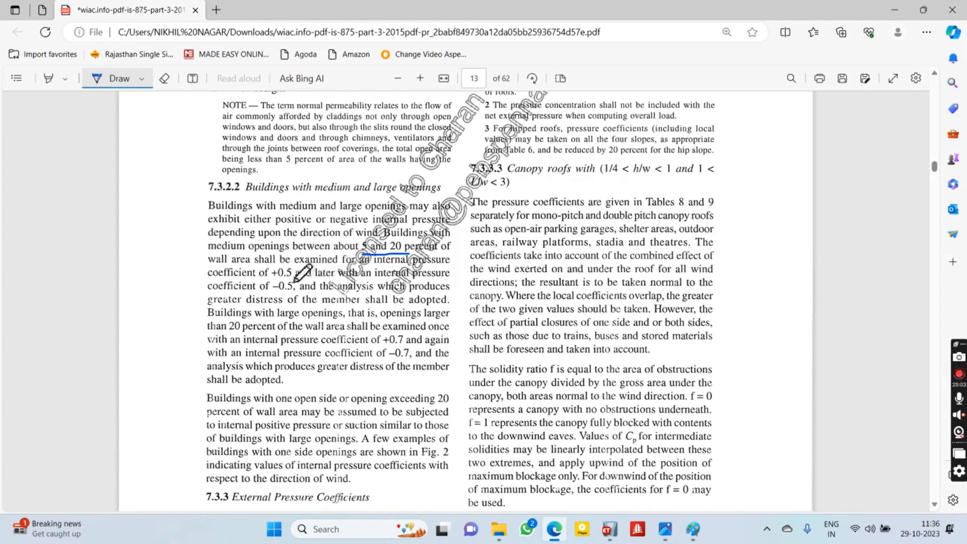
mouse_move(267, 285)
mouse_down()
mouse_move(315, 283)
mouse_move(314, 290)
mouse_up()
drag(222, 334, 258, 336)
drag(409, 318, 449, 316)
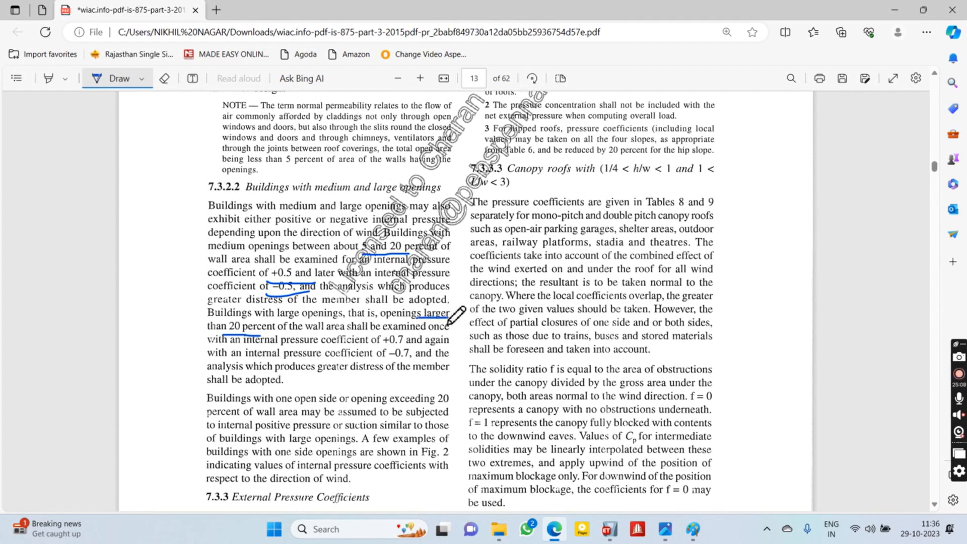
mouse_move(389, 347)
mouse_down()
mouse_move(448, 345)
mouse_move(431, 359)
mouse_up()
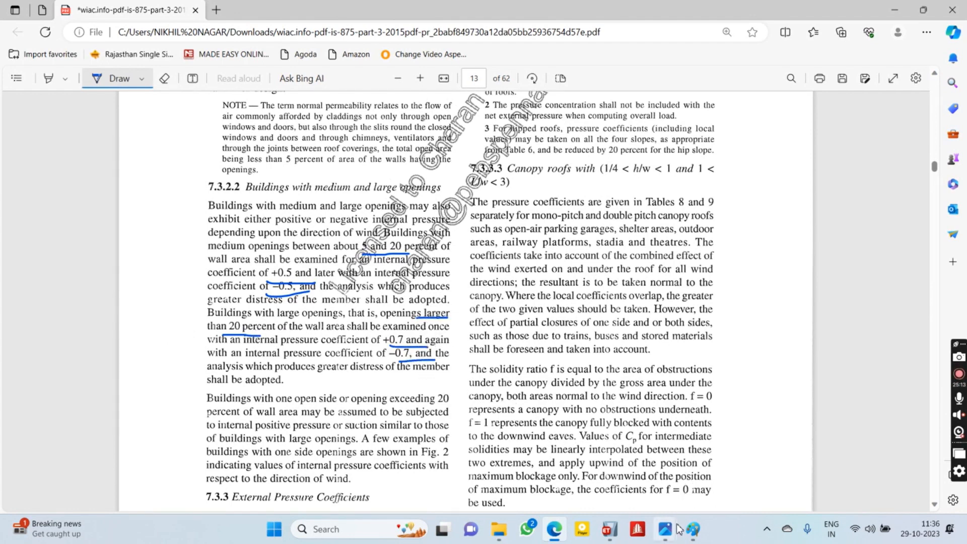
Switch to Paint and go to the blank area beside the building elevation sketch.
click(693, 529)
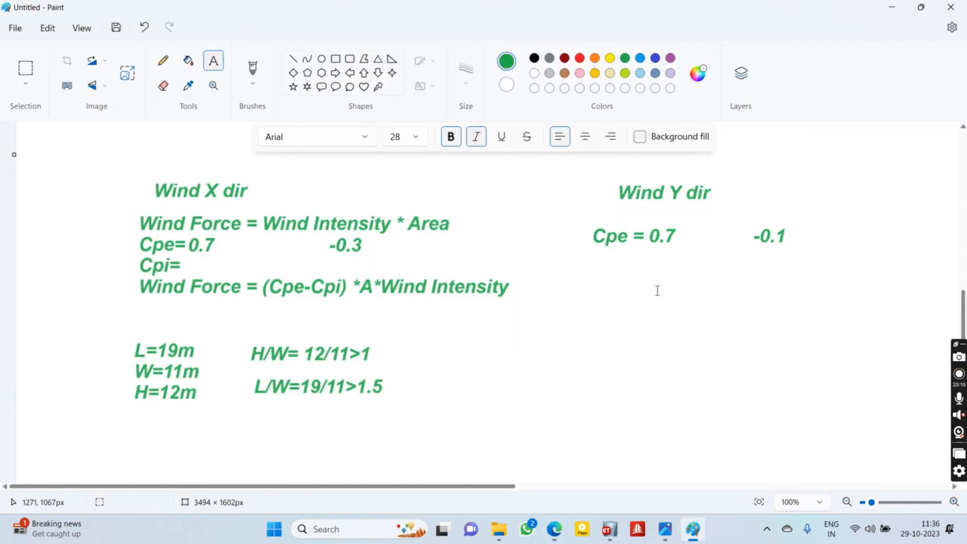
scroll(557, 332, up, 1)
scroll(556, 331, up, 4)
Add a text note reading "Cpi = + 0.2 -0.2" beside the building elevation.
click(755, 220)
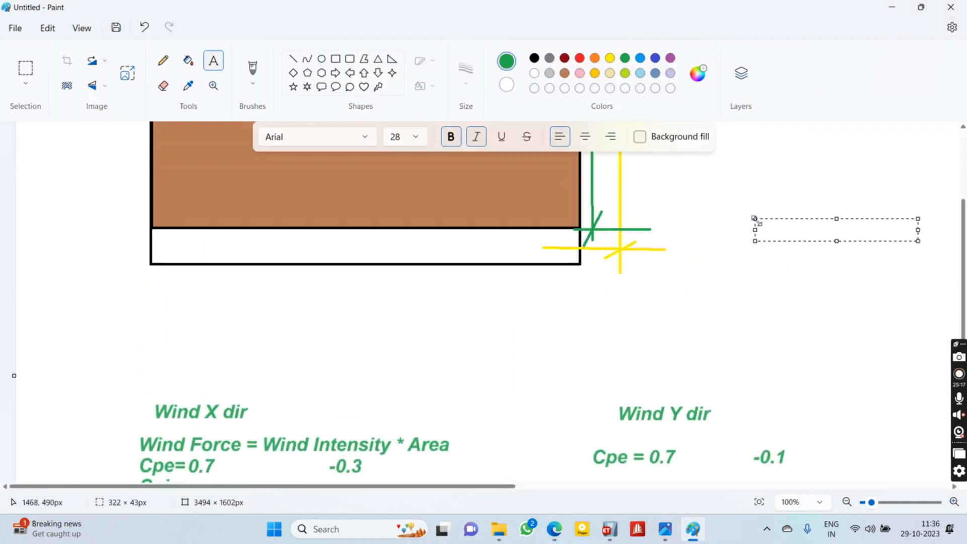
drag(807, 222, 758, 207)
text(Cpi = + 0.2 -0.2)
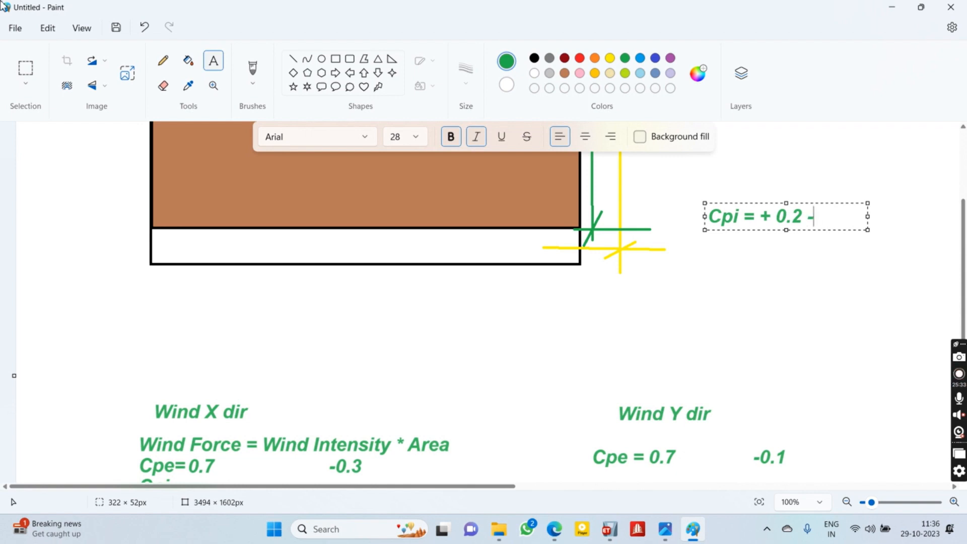
key(Escape)
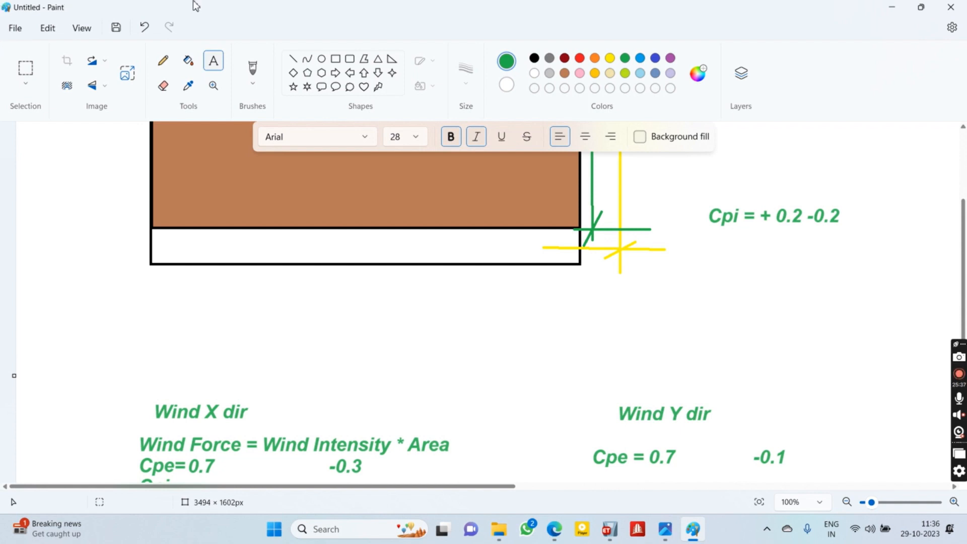
Try to reopen the Cpi note for editing and undo its placement.
click(851, 215)
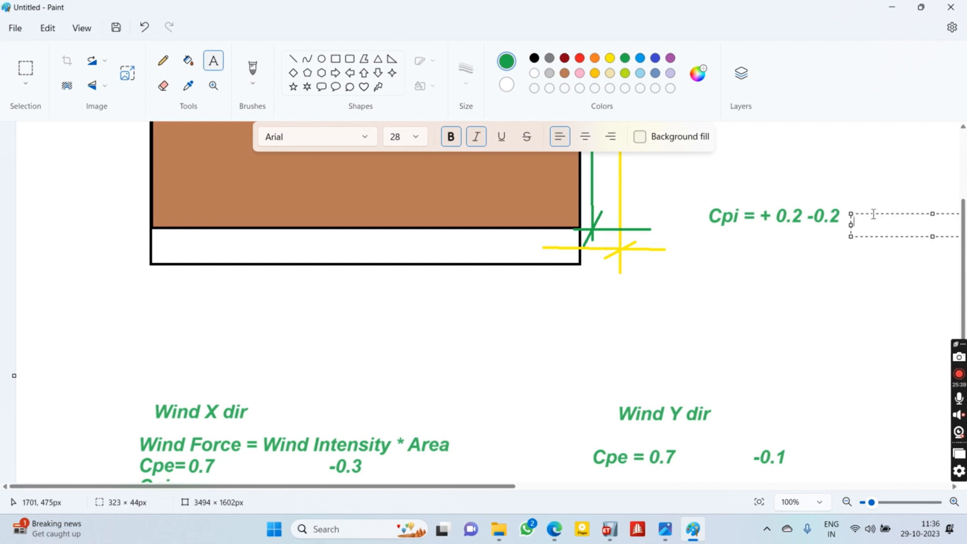
click(849, 223)
click(796, 184)
click(701, 217)
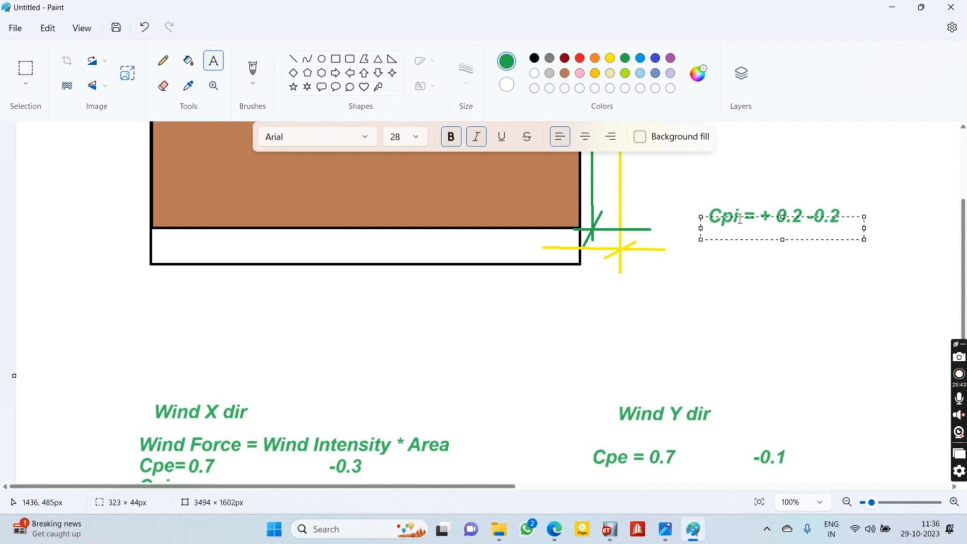
click(734, 264)
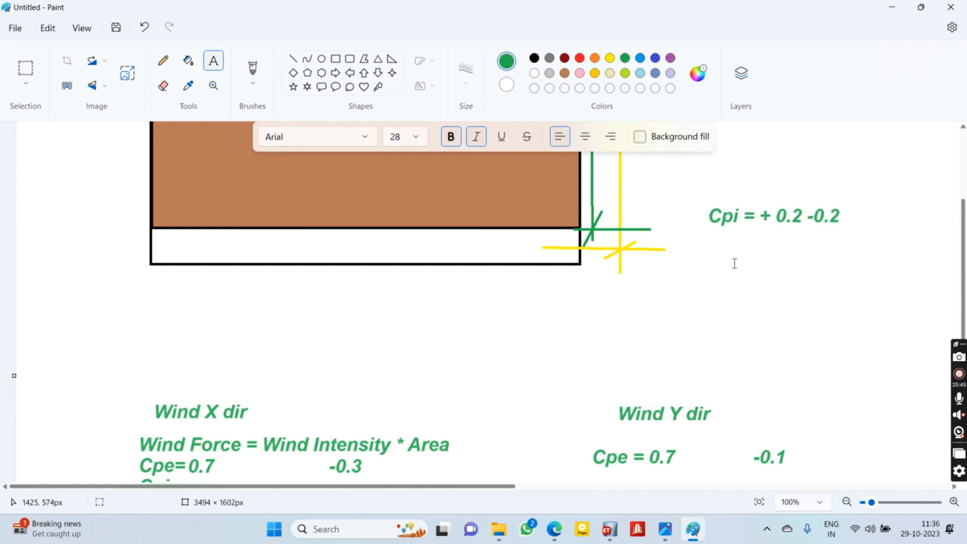
click(732, 259)
click(732, 259)
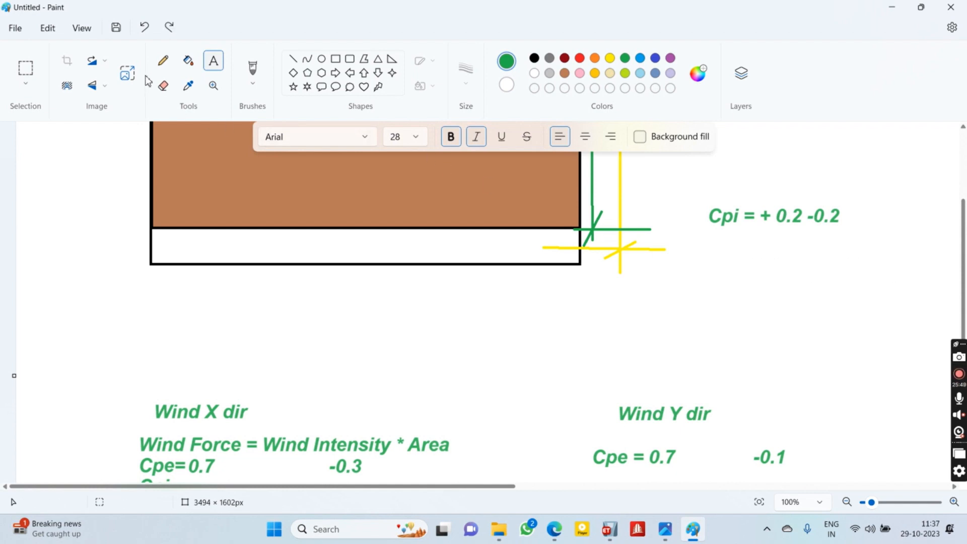
click(160, 62)
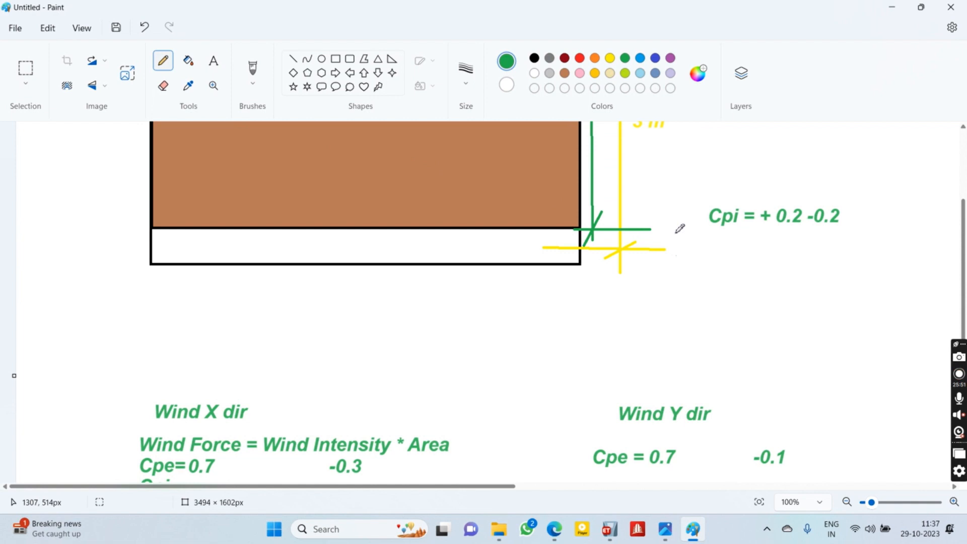
key(ctrl+z)
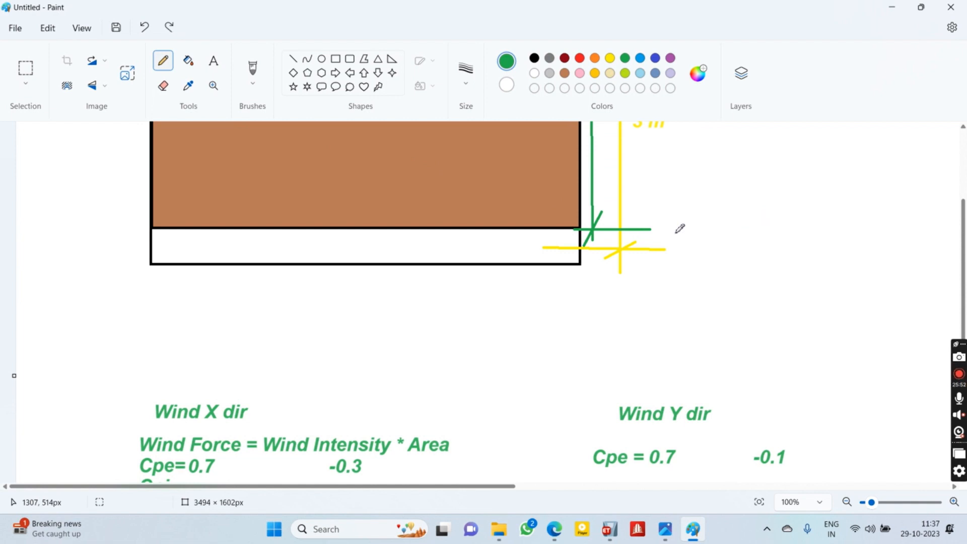
Write a new text note "Cpi = + 0.2 -0.2" beside the elevation, with wider spacing between the two values.
click(213, 60)
click(669, 204)
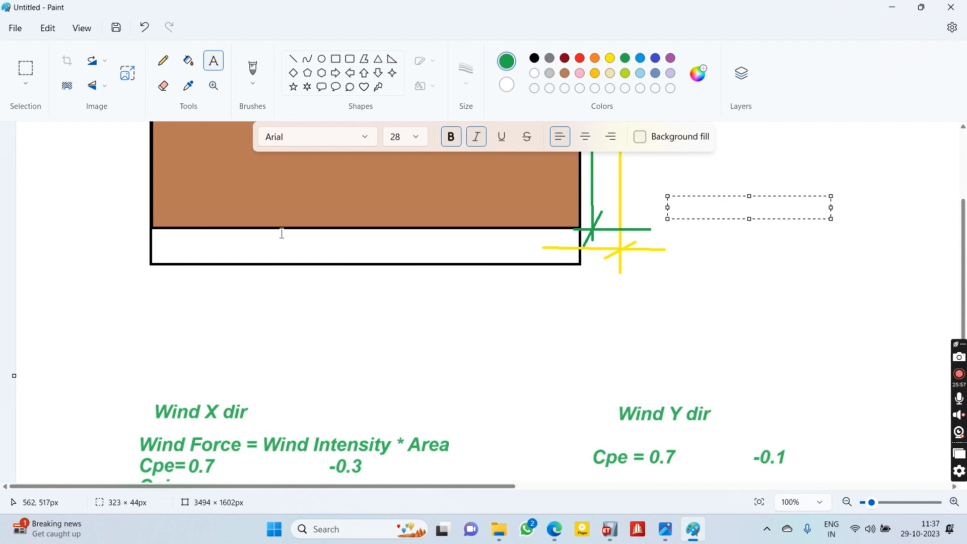
text(C)
text(pe )
text(= + 0.2   -0.2)
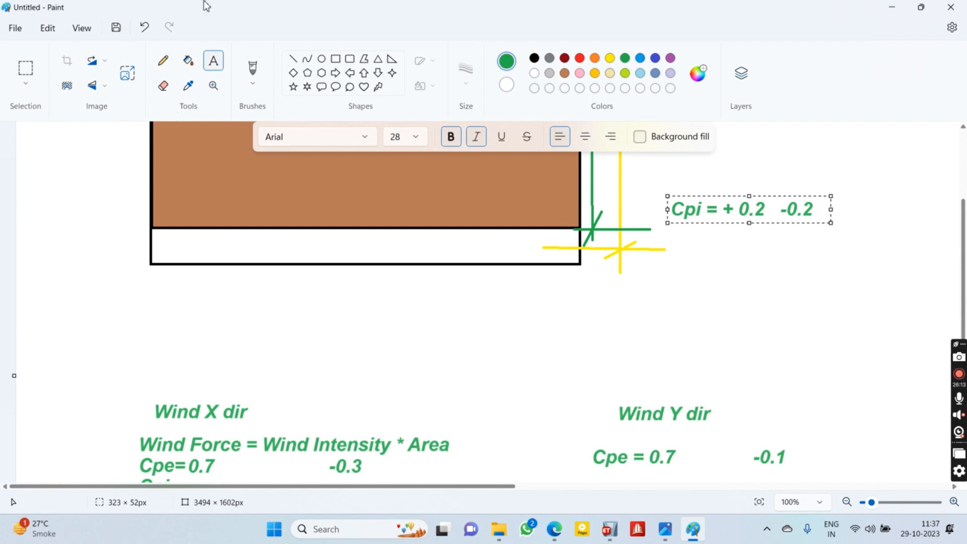
Append "Openings < 5%" to the Cpi note and widen its text box so the whole entry fits on one line.
drag(830, 211, 958, 211)
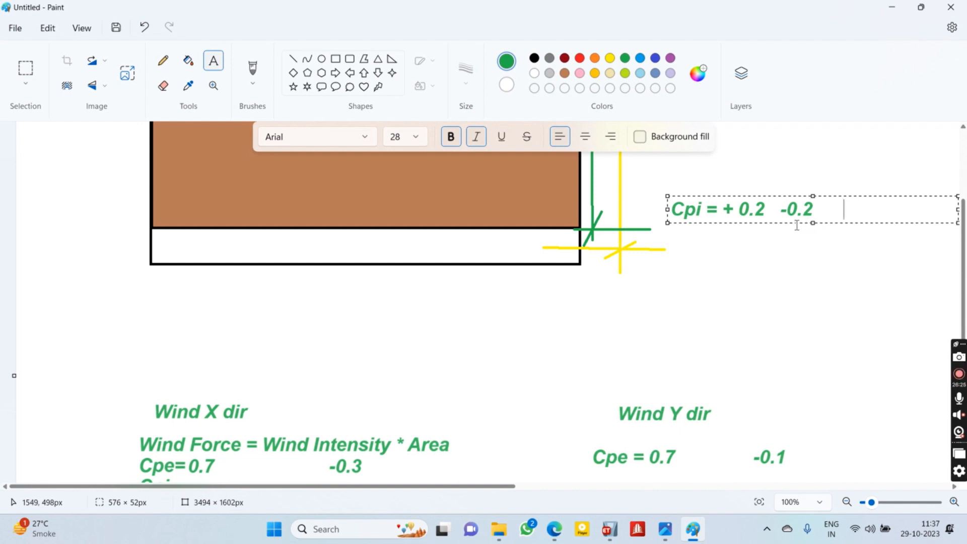
text(Openings)
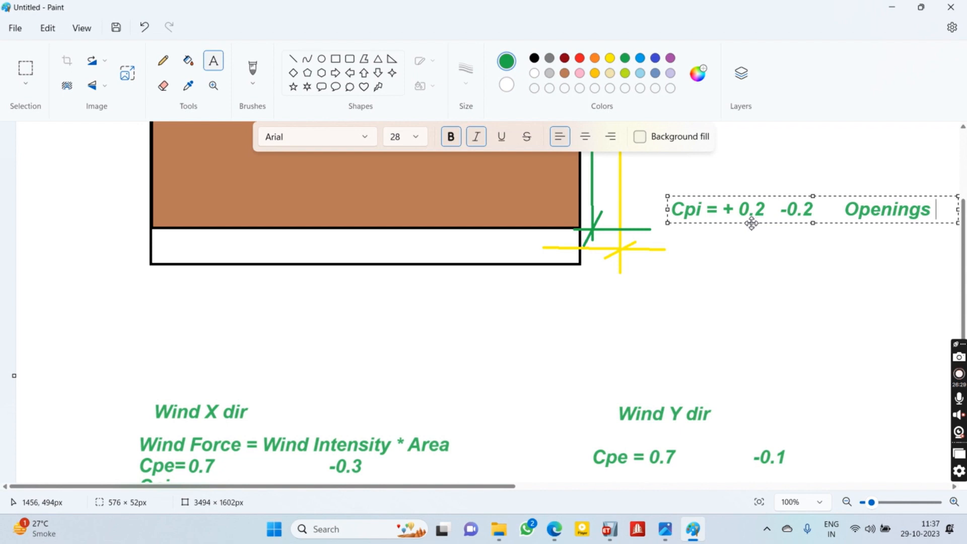
text( < 5%)
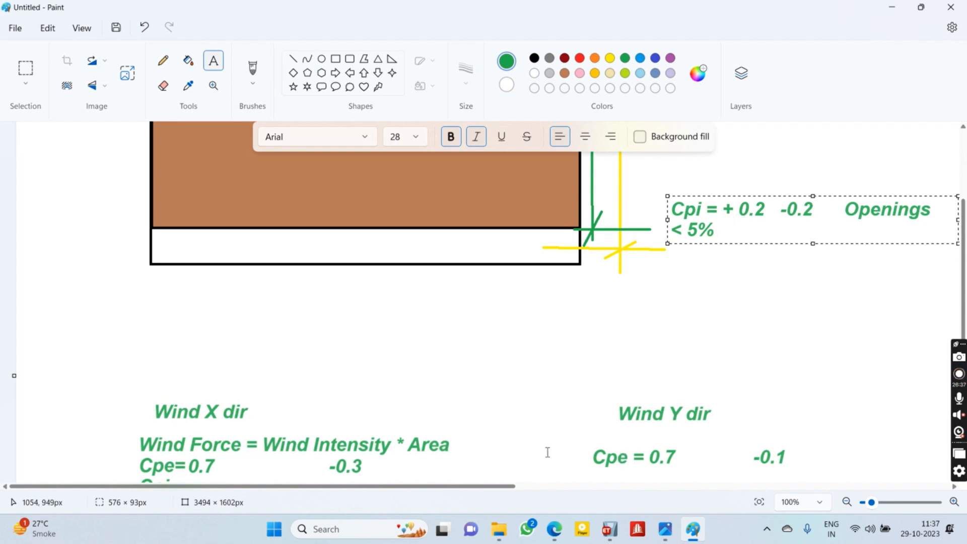
drag(508, 492, 614, 482)
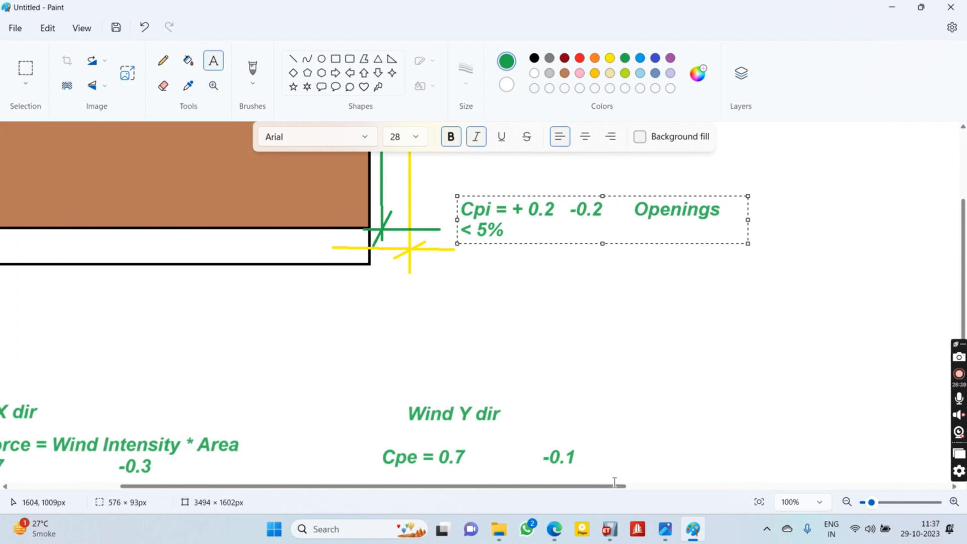
drag(747, 216, 862, 215)
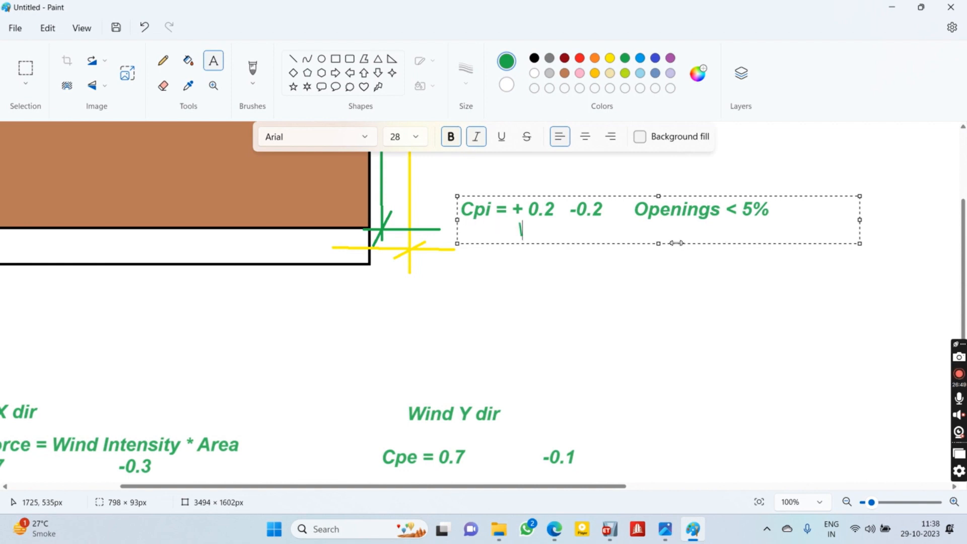
Add a second row to the Cpi note reading "+ 0.5 -0.5" for openings of "5% to 20%".
text(+ 0.5 )
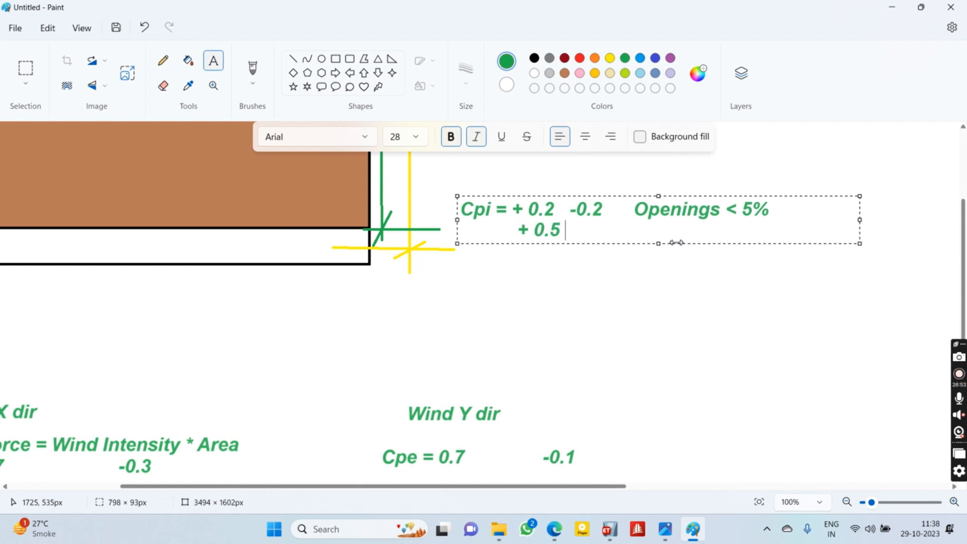
text(  -0.5       5)
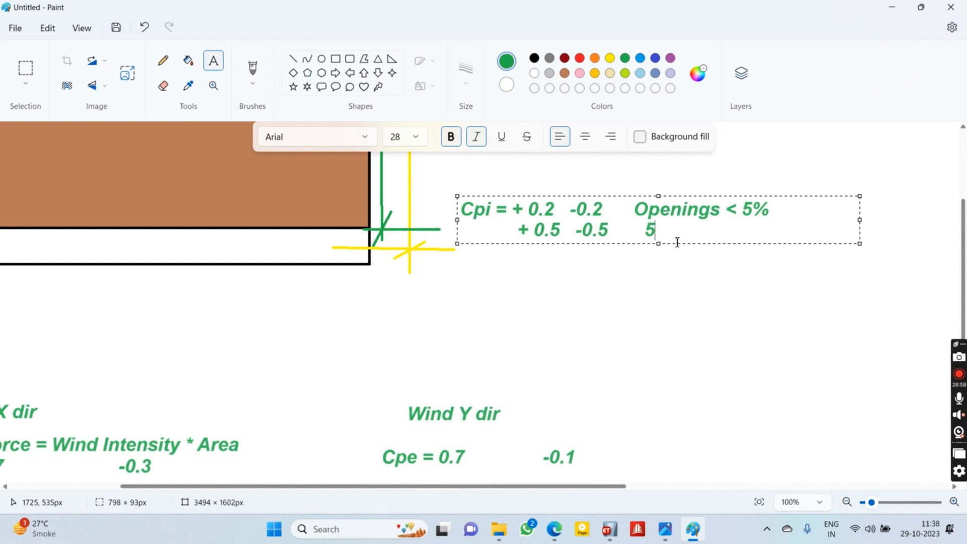
text(% to 20 %)
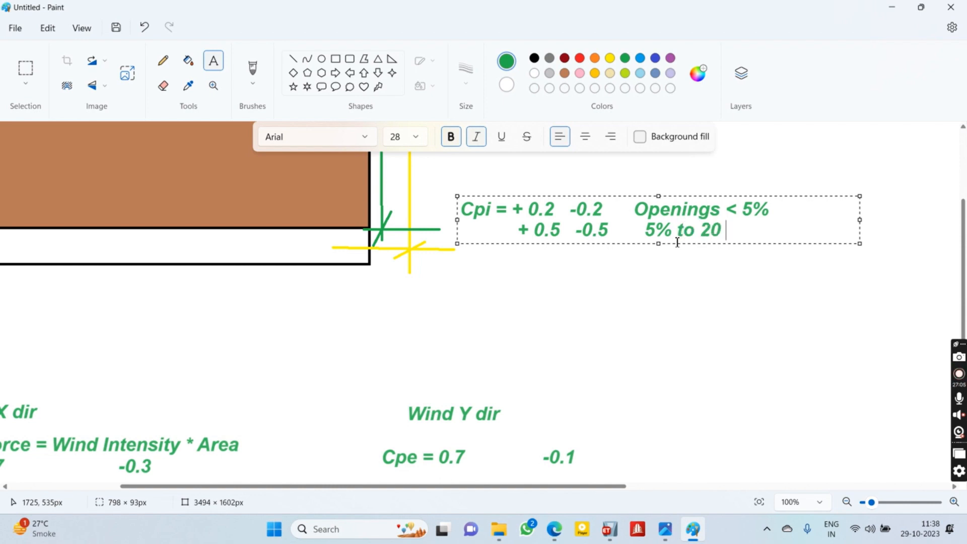
key(BackSpace)
key(BackSpace)
key(BackSpace)
key(BackSpace)
text(0%)
key(Return)
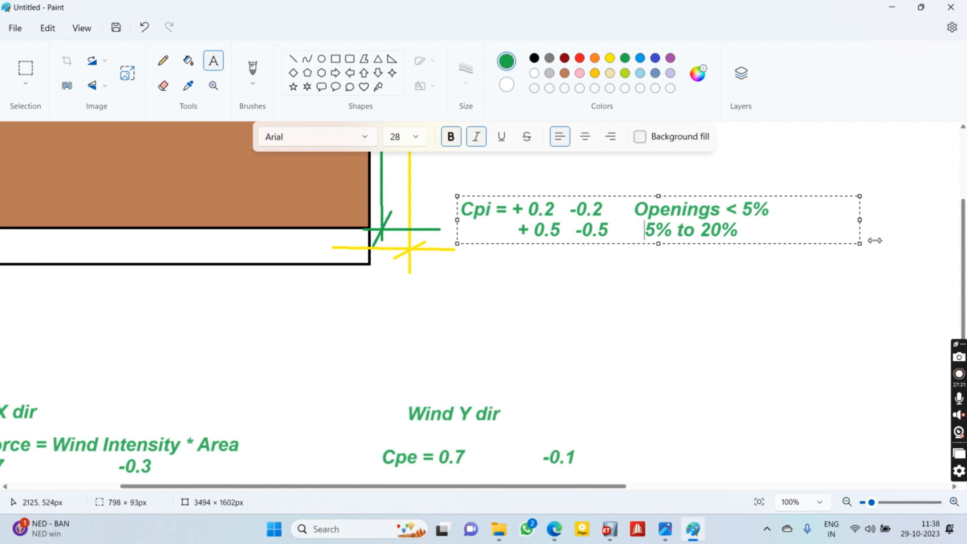
Enlarge the Cpi text box to about 834 × 193 px to make room for another row.
drag(859, 244, 879, 267)
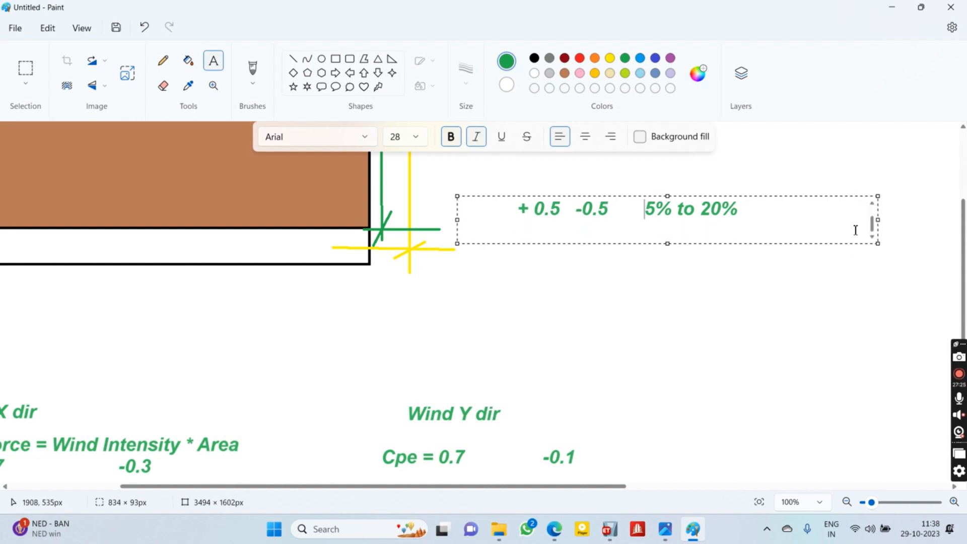
scroll(875, 209, up, 2)
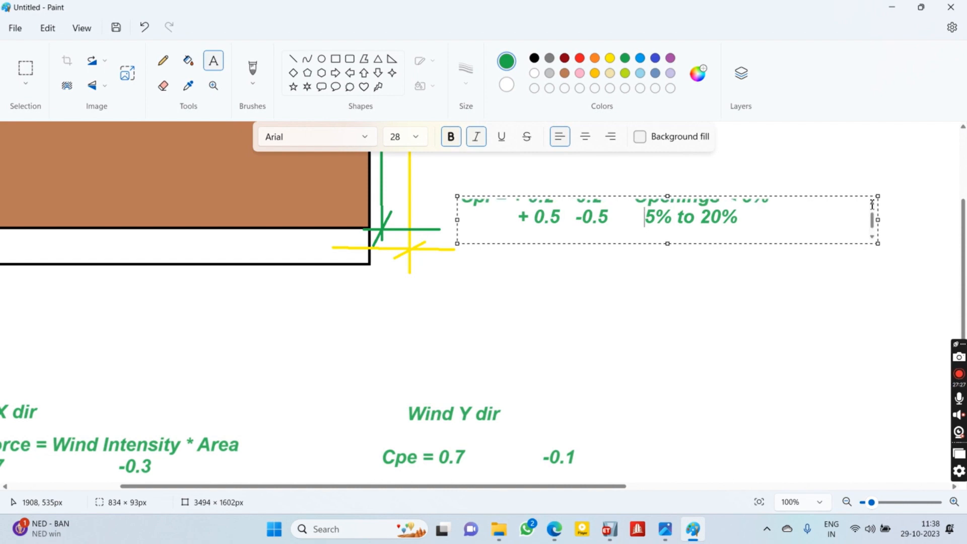
scroll(837, 209, up, 3)
scroll(743, 282, down, 2)
Add a third row to the Cpi note reading "+0.7 -0.7" for openings "> 20%" and commit the text.
key(Return)
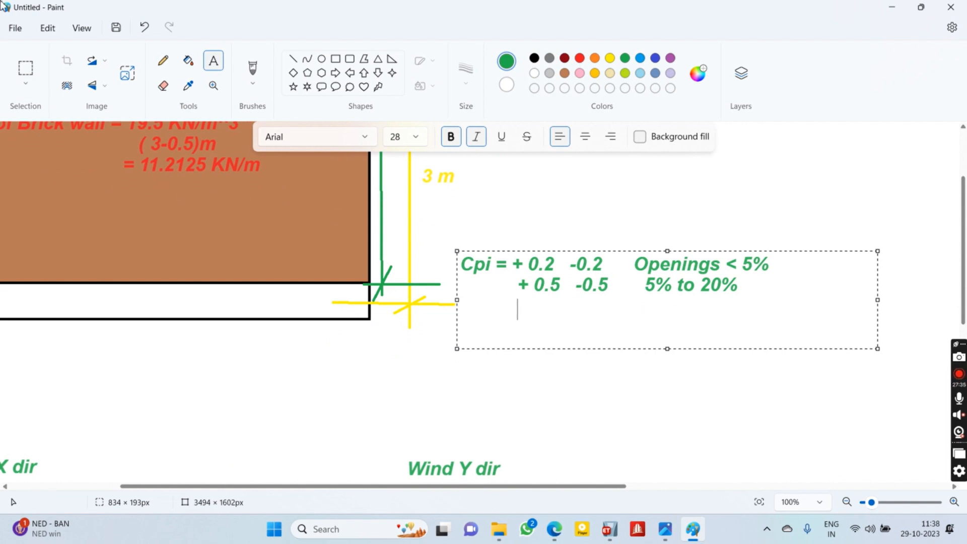
text(+0.7  -0.7   )
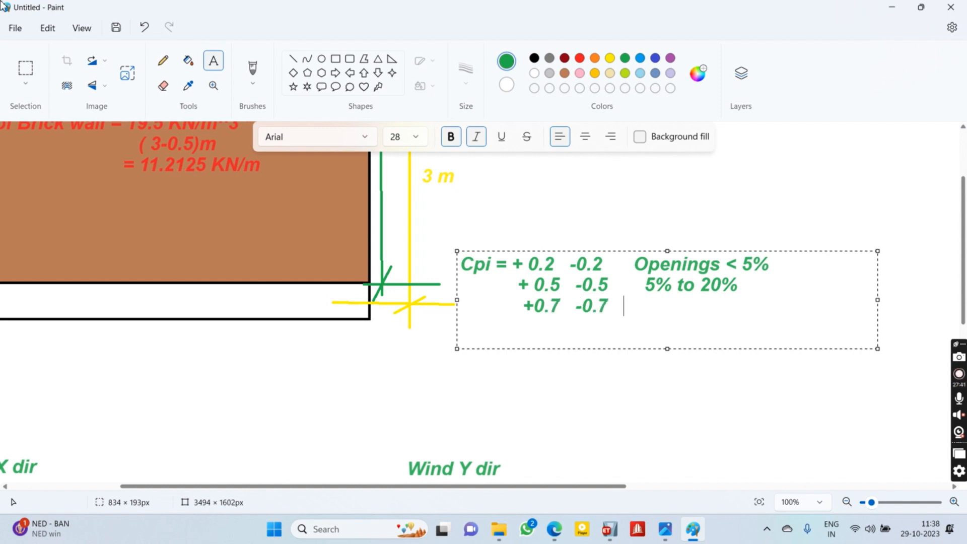
text(     <)
key(BackSpace)
text(> 20)
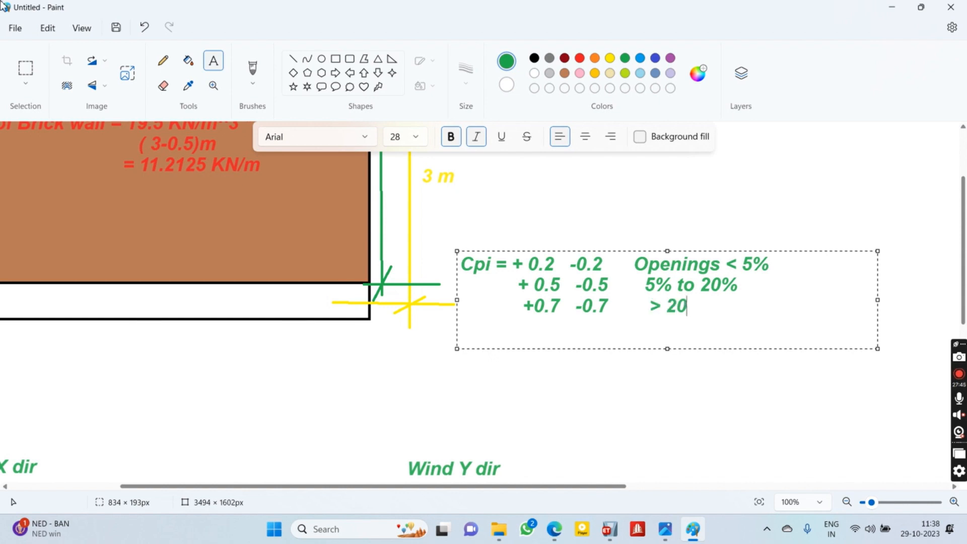
text(%)
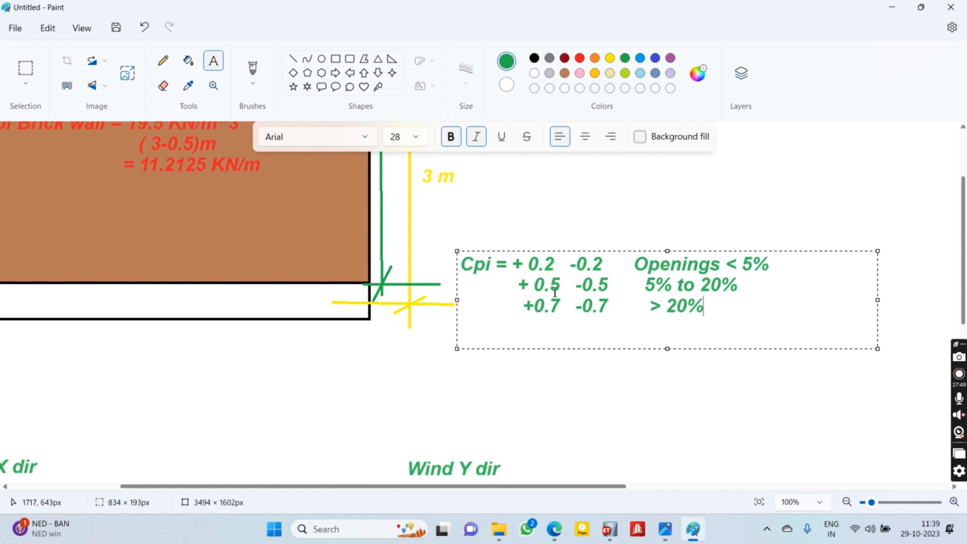
click(548, 210)
Review the Cpi values by opening percentage against the Wind X and Wind Y notes, the wind force formula and the building ratios.
scroll(550, 315, down, 3)
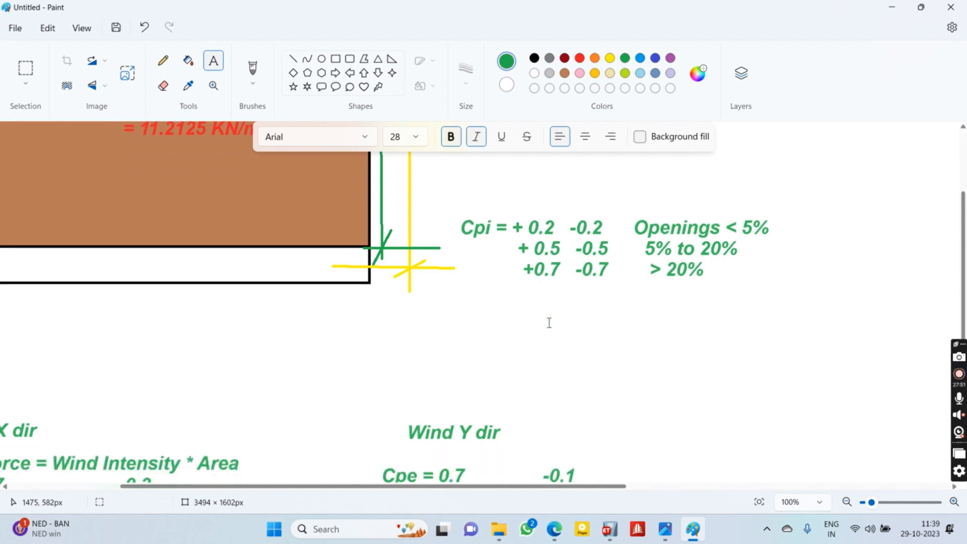
ctrl+scroll(531, 320, down, 1)
scroll(485, 333, down, 1)
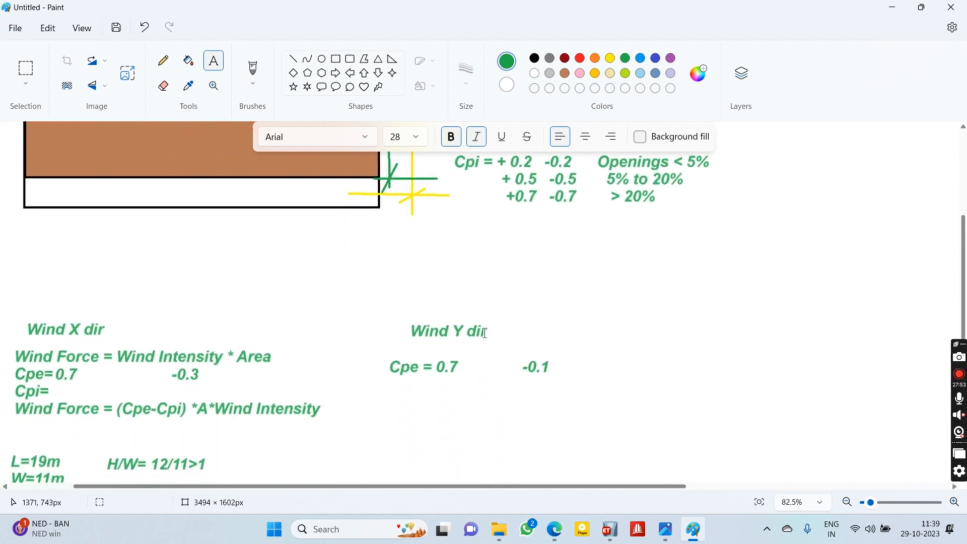
ctrl+scroll(474, 288, down, 1)
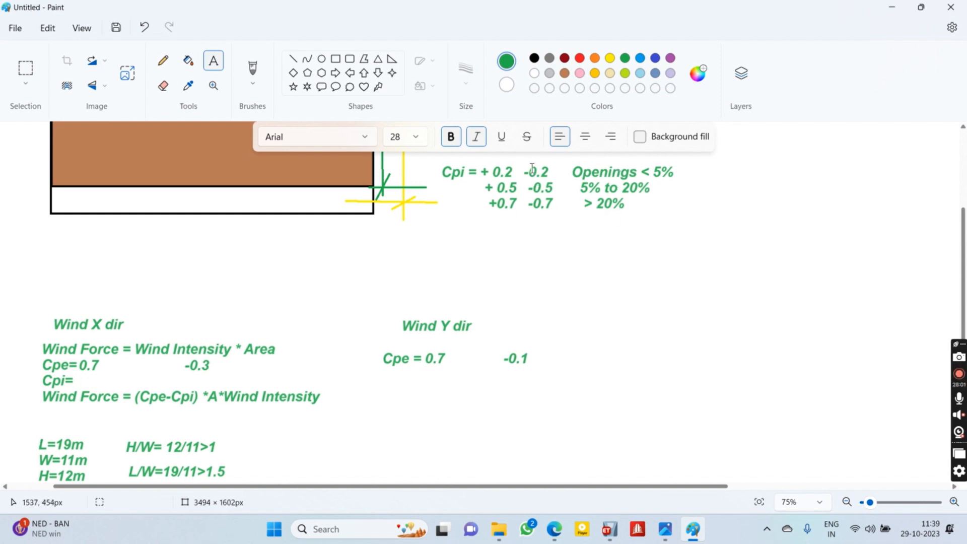
scroll(435, 366, down, 2)
scroll(434, 366, up, 1)
scroll(435, 366, up, 1)
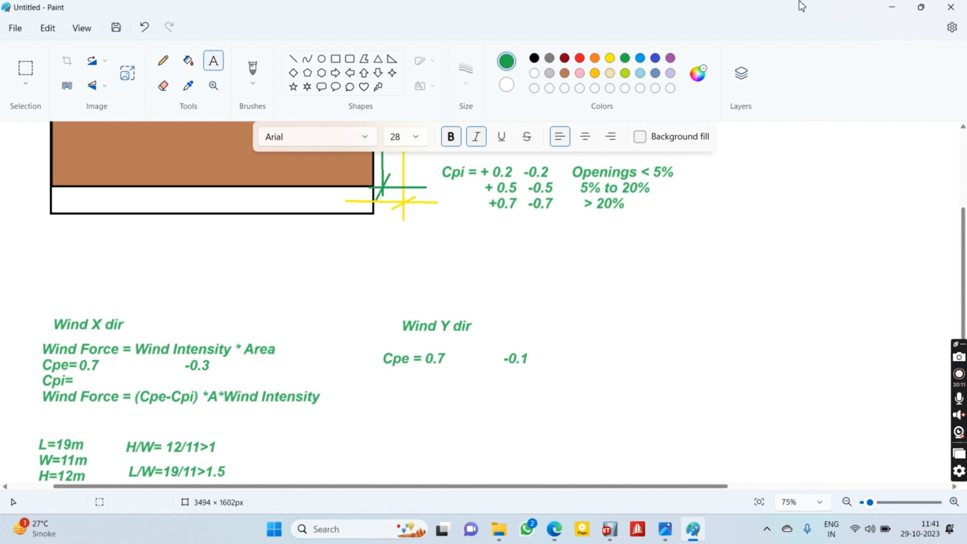
scroll(188, 371, down, 2)
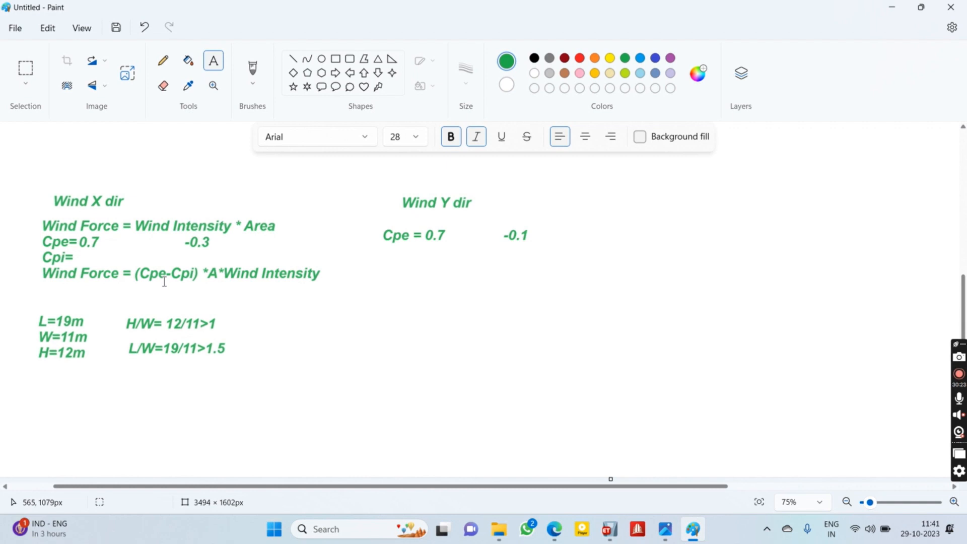
scroll(164, 282, up, 5)
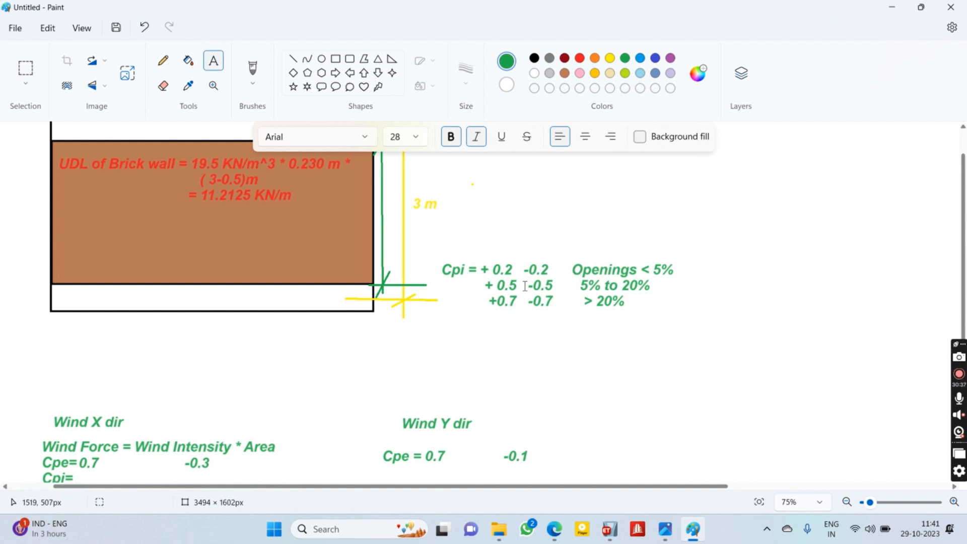
scroll(525, 286, down, 2)
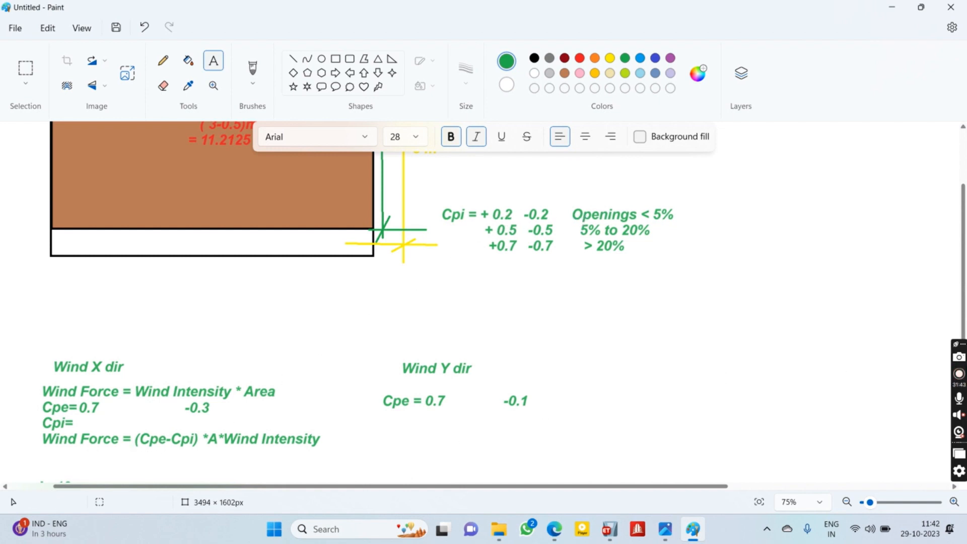
scroll(471, 333, up, 3)
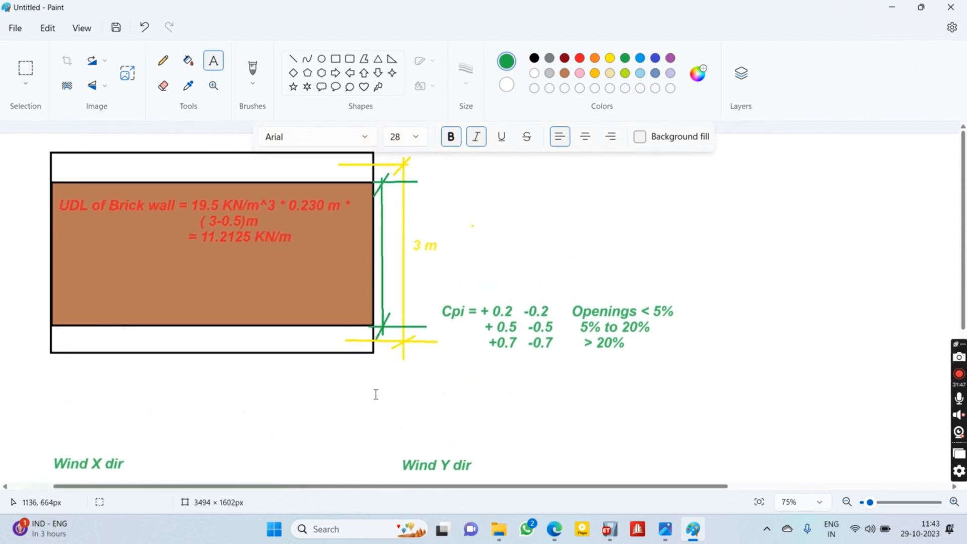
scroll(371, 410, down, 2)
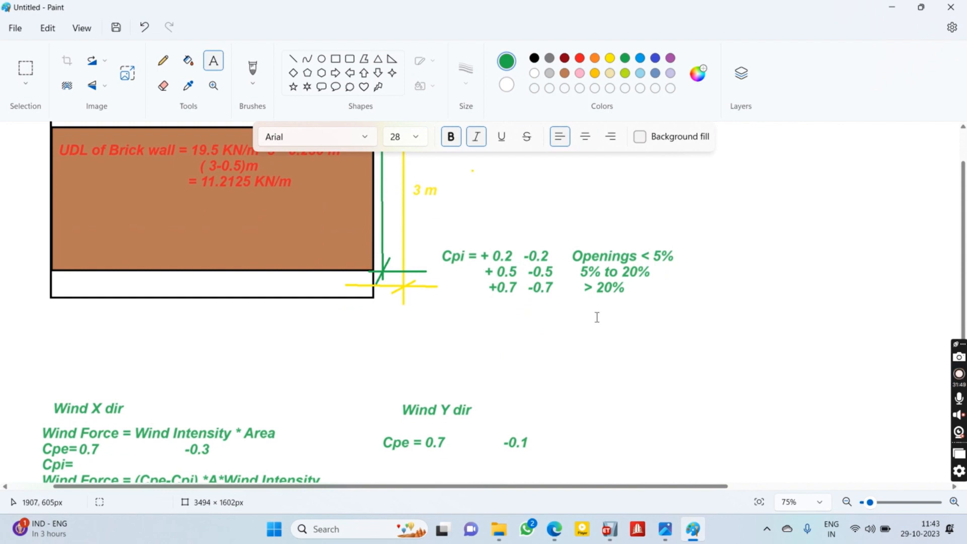
scroll(475, 328, down, 2)
scroll(254, 361, down, 2)
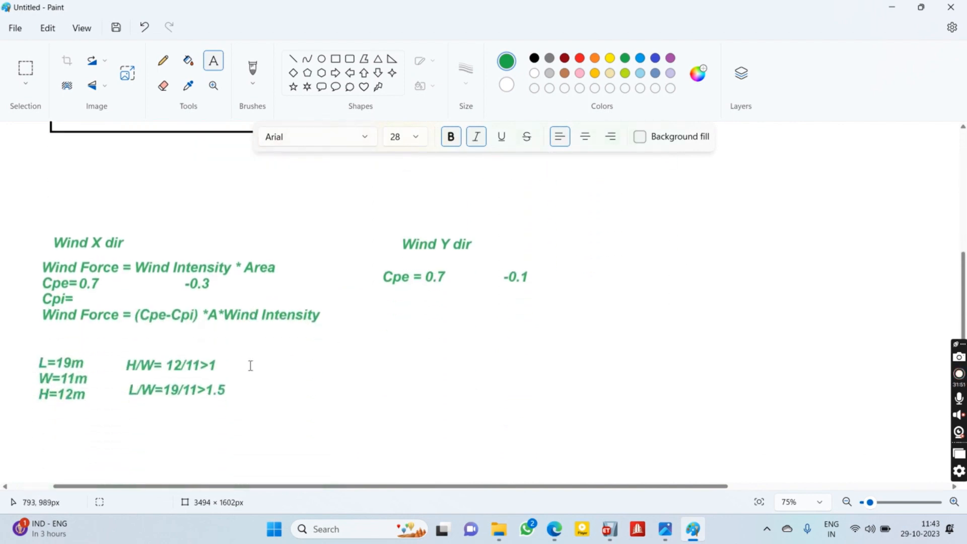
scroll(350, 343, up, 4)
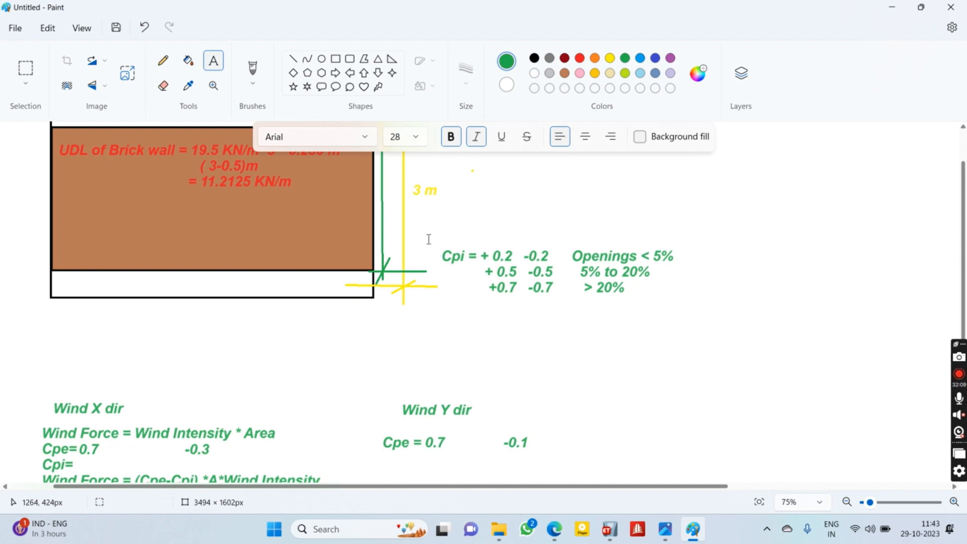
scroll(317, 408, down, 3)
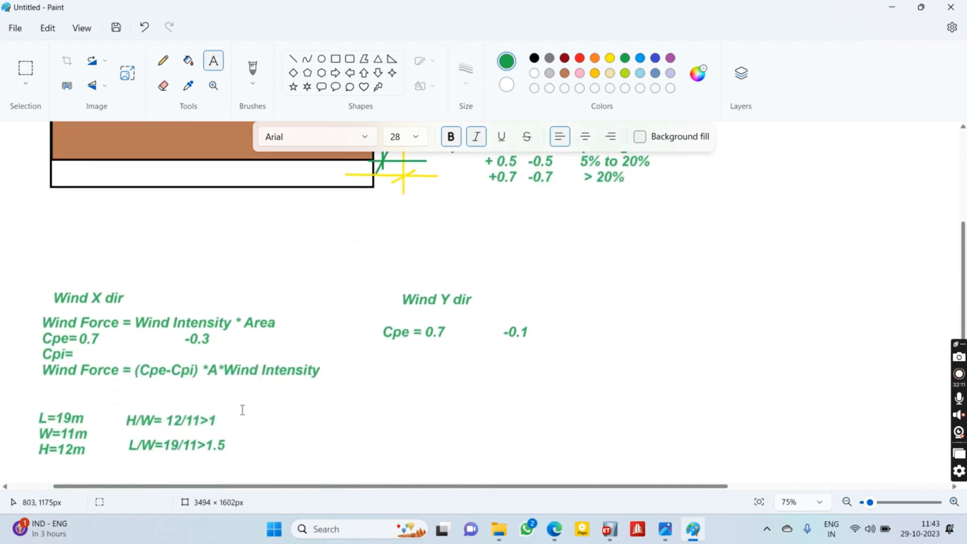
scroll(323, 337, up, 1)
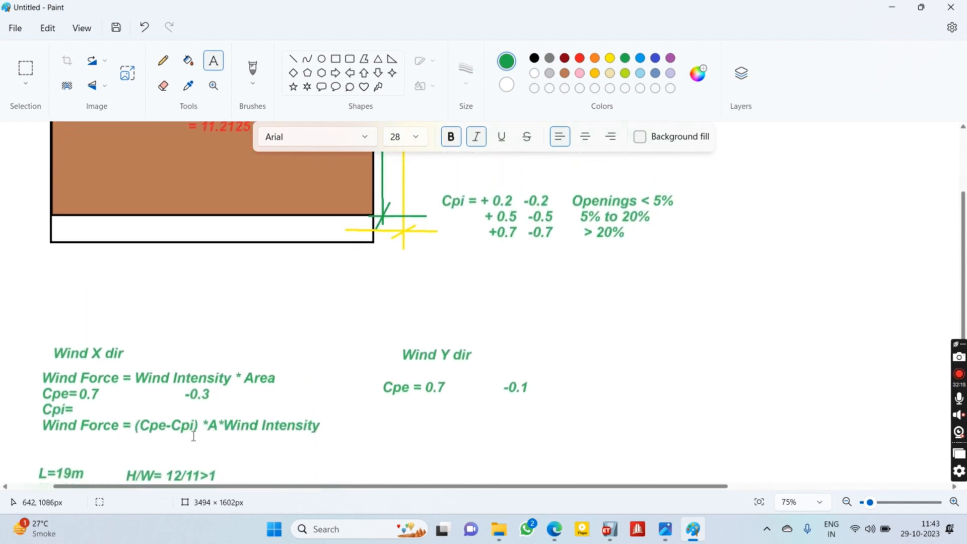
scroll(216, 435, down, 2)
scroll(217, 434, up, 4)
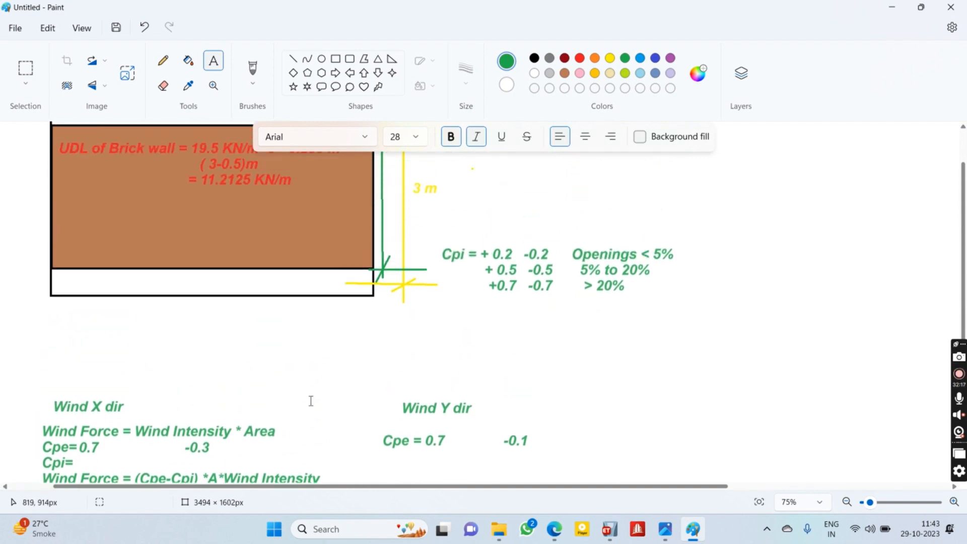
scroll(222, 433, down, 2)
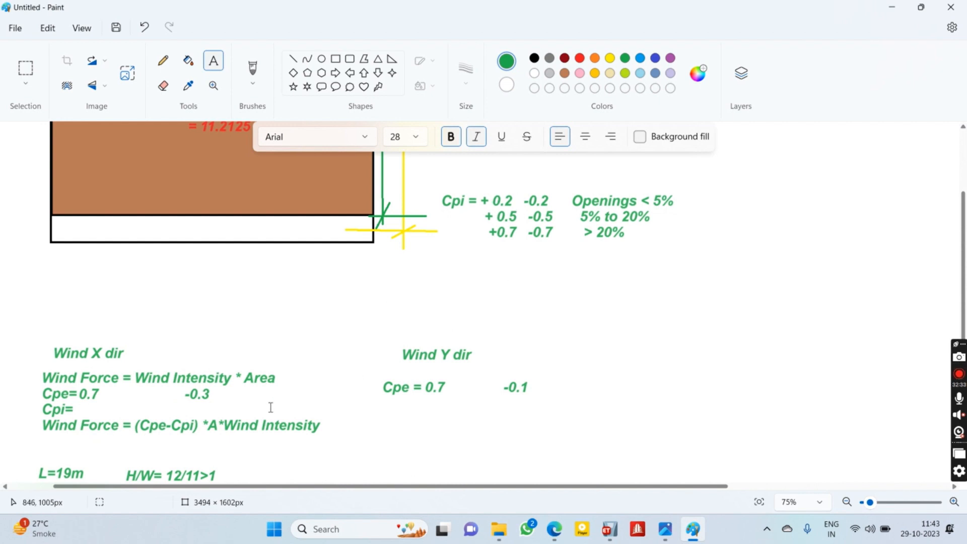
scroll(322, 398, down, 2)
scroll(579, 403, down, 2)
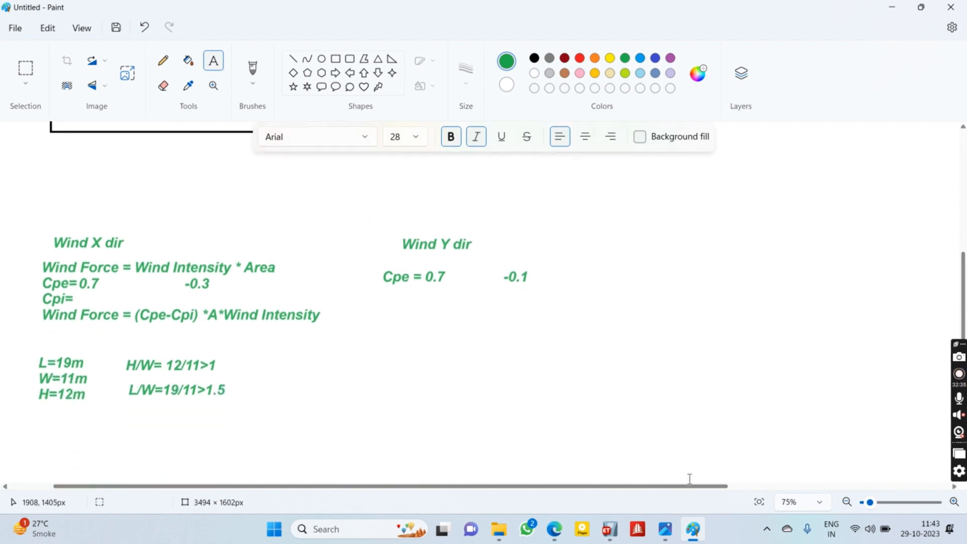
Check the wind load pattern coefficients in ETABS and the internal pressure clause in the IS 875 PDF, then return to Paint.
click(615, 530)
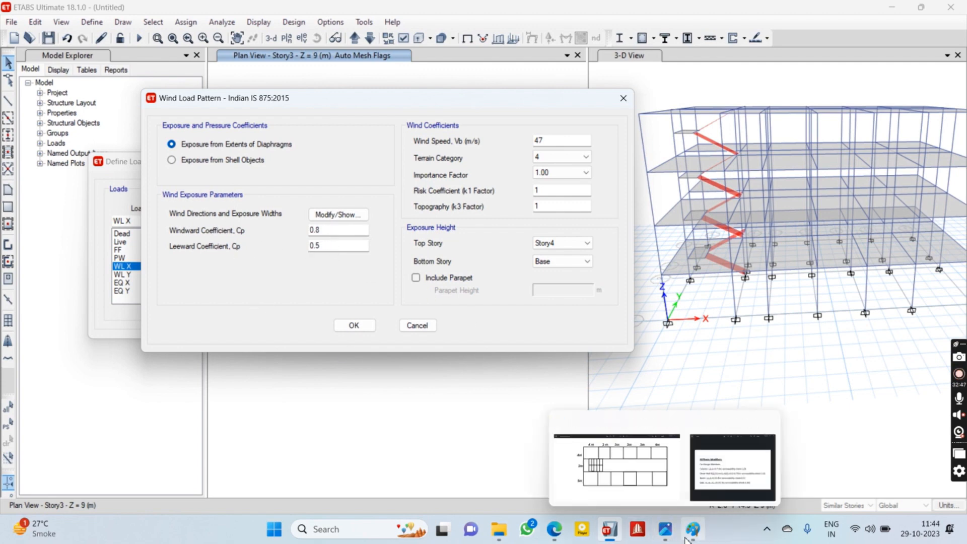
click(564, 530)
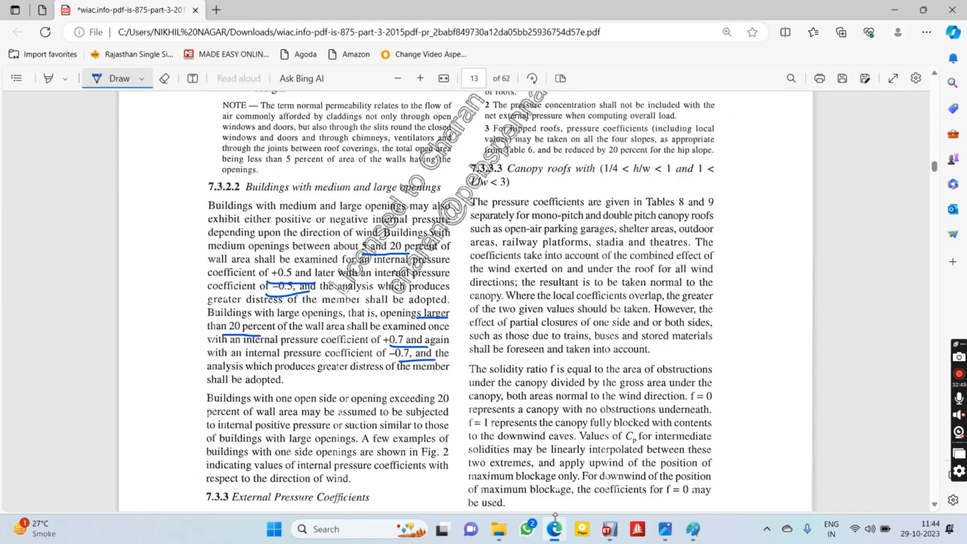
click(701, 532)
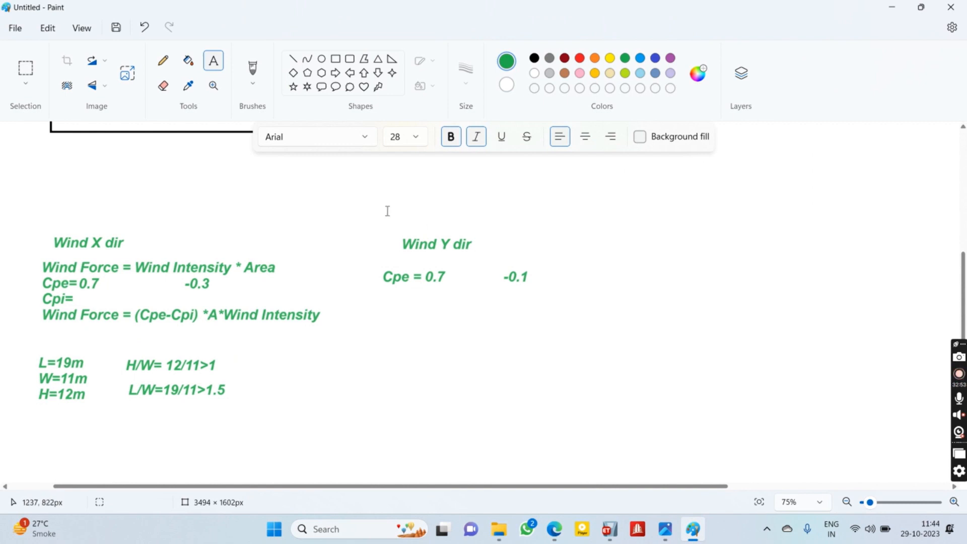
Add the green formula "Cp=Cpe-Cpi" above and between the Wind X dir and Wind Y dir headings.
click(319, 200)
text(C)
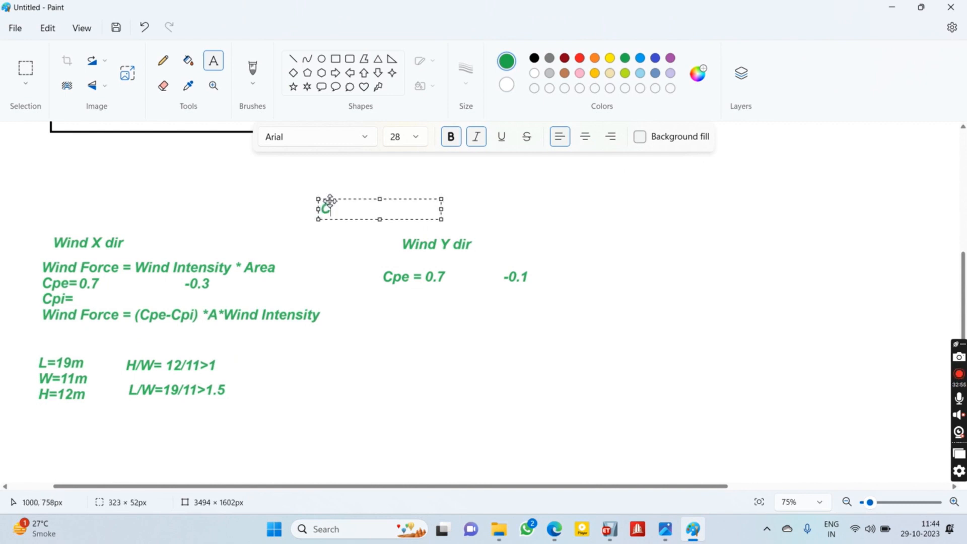
text(p=Cp=C)
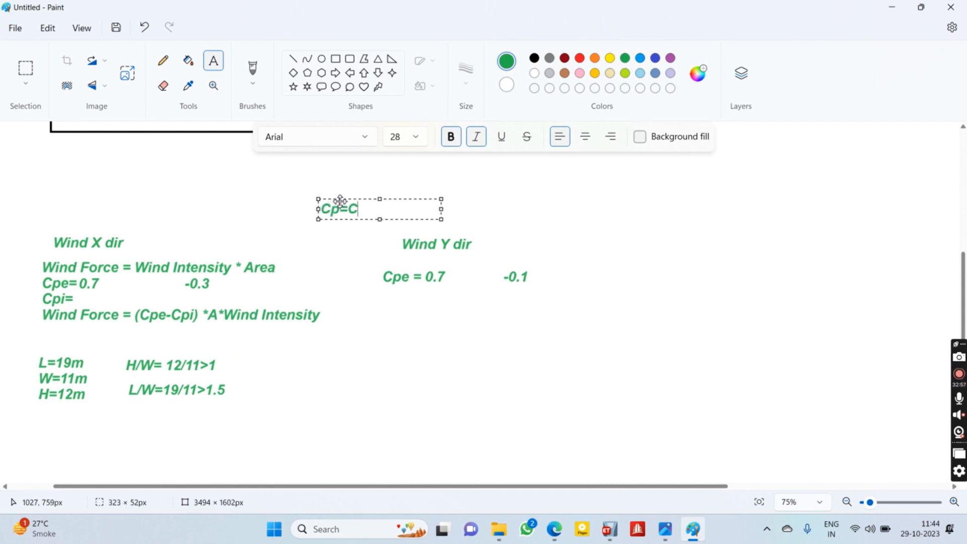
text(e-Cpi)
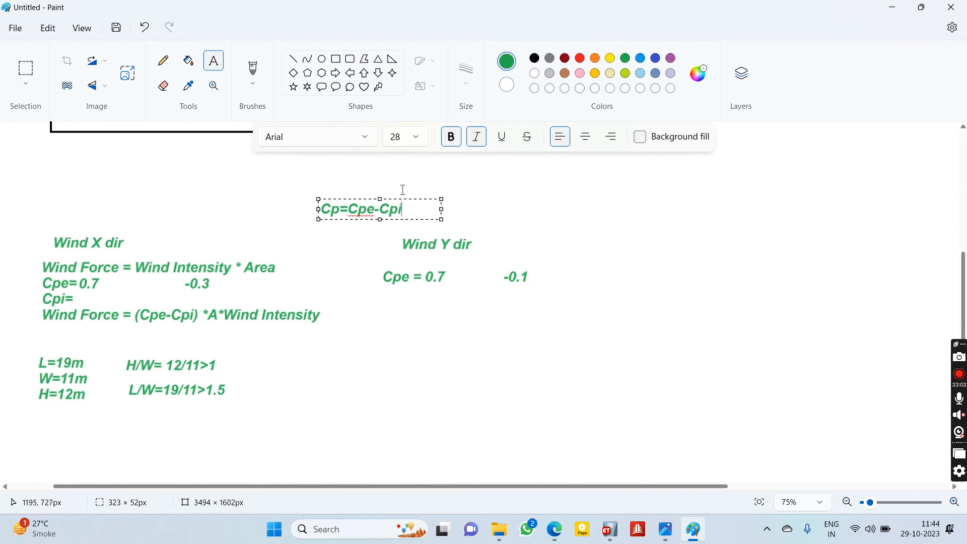
click(303, 308)
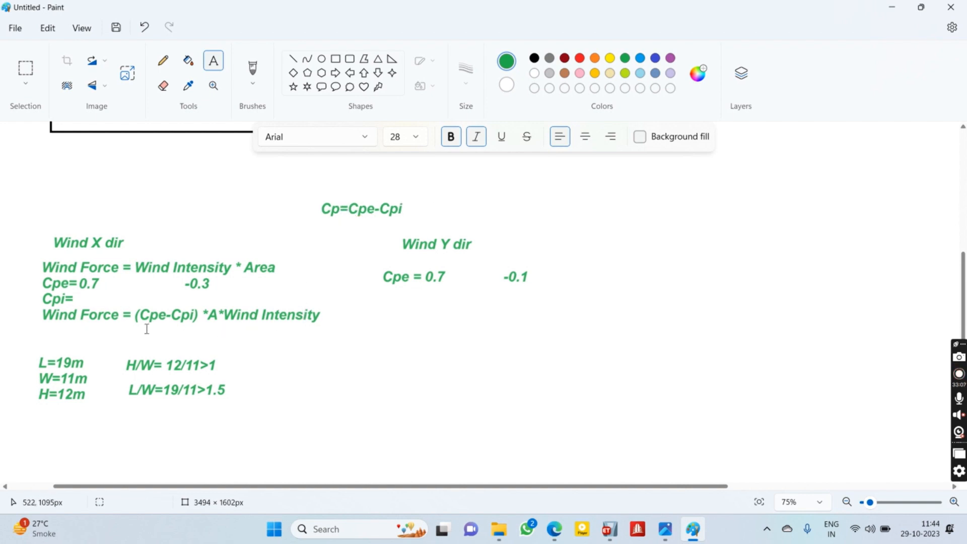
scroll(353, 277, up, 3)
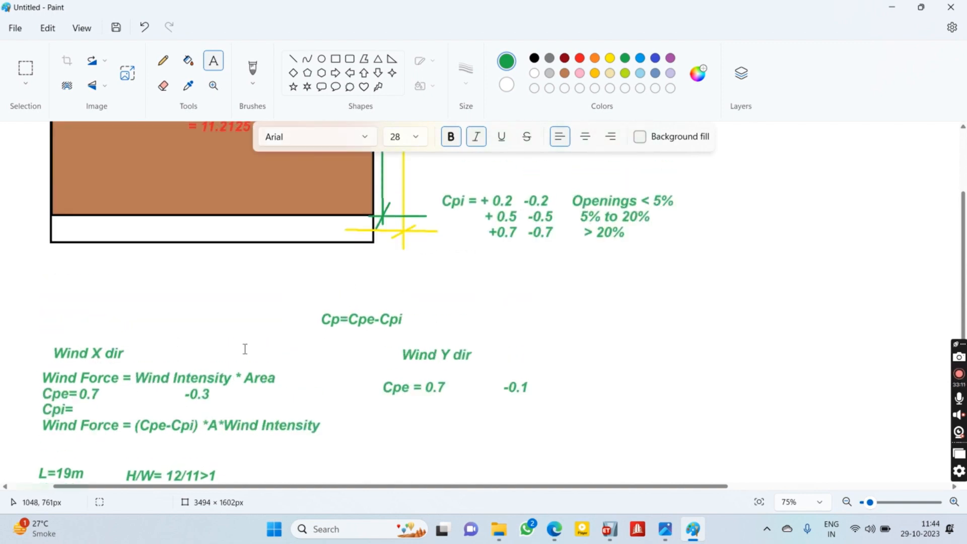
scroll(245, 349, down, 3)
click(80, 302)
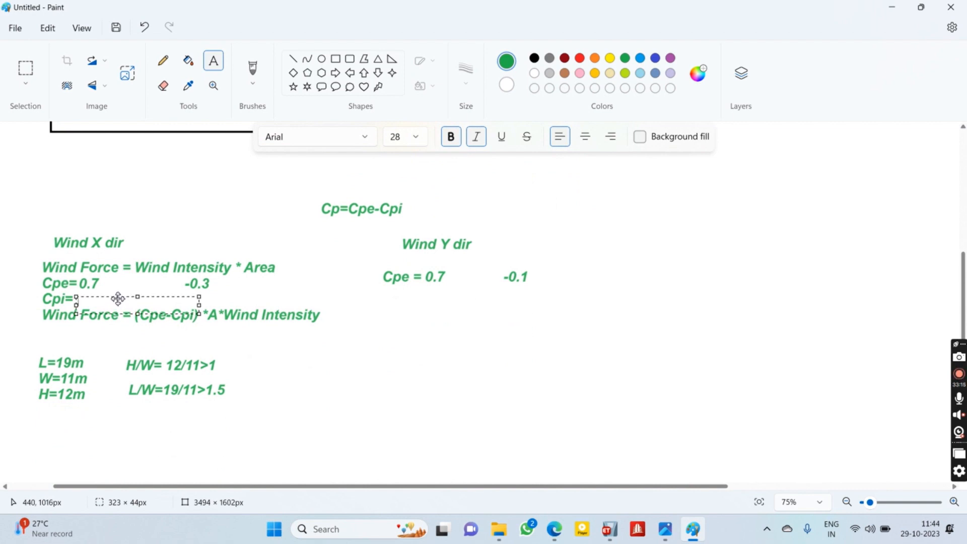
text(0.2)
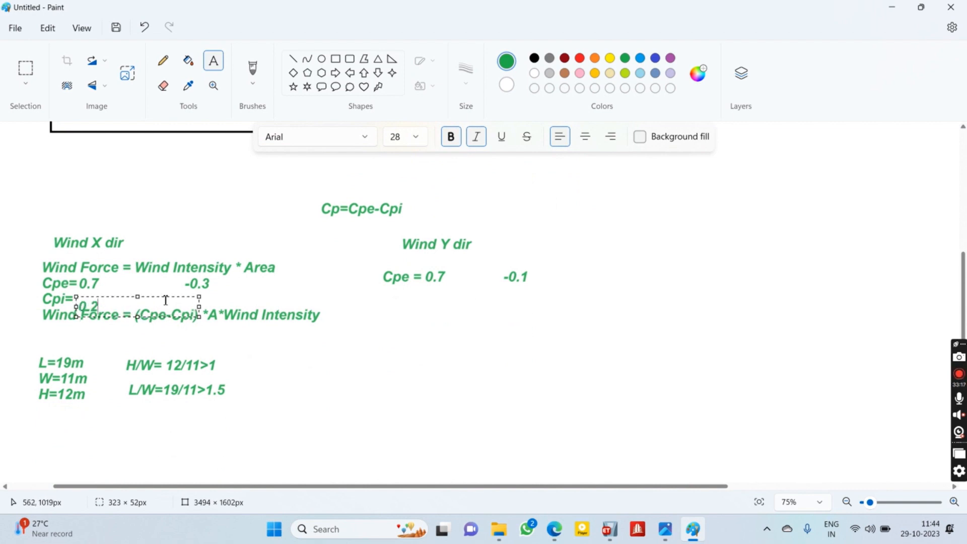
text( -0.2)
click(156, 296)
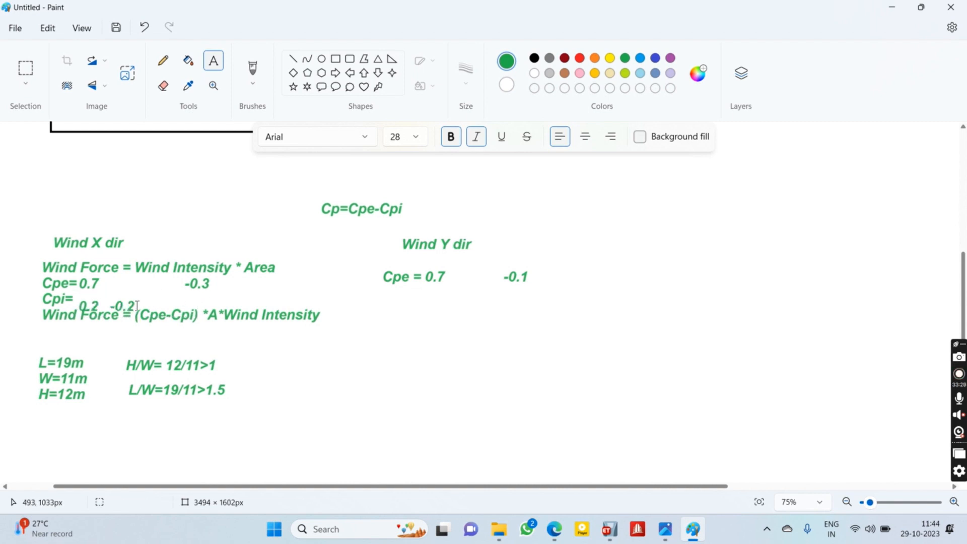
key(ctrl+z)
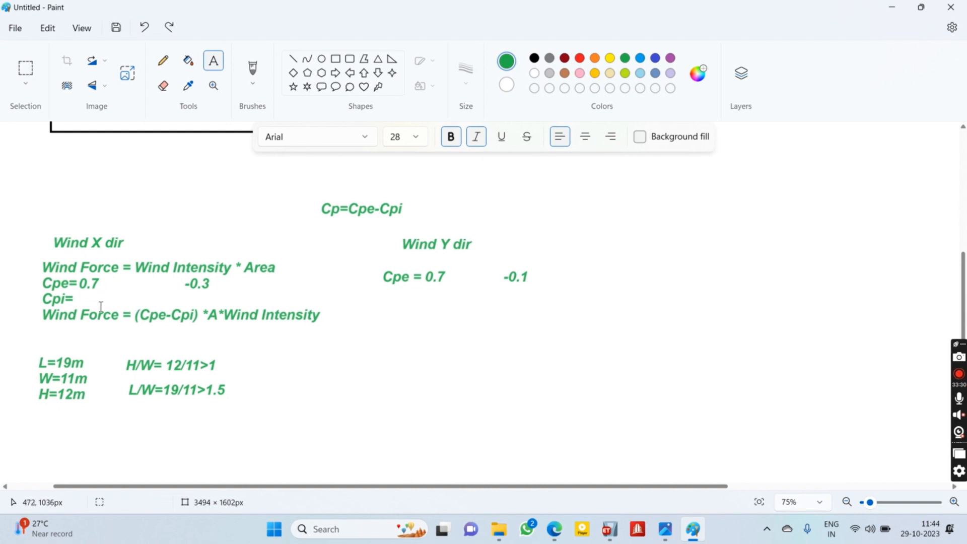
Add the values "0.2 -0.2" after "Cpi=" in the Wind X notes, aligned with that line.
click(77, 296)
text(0)
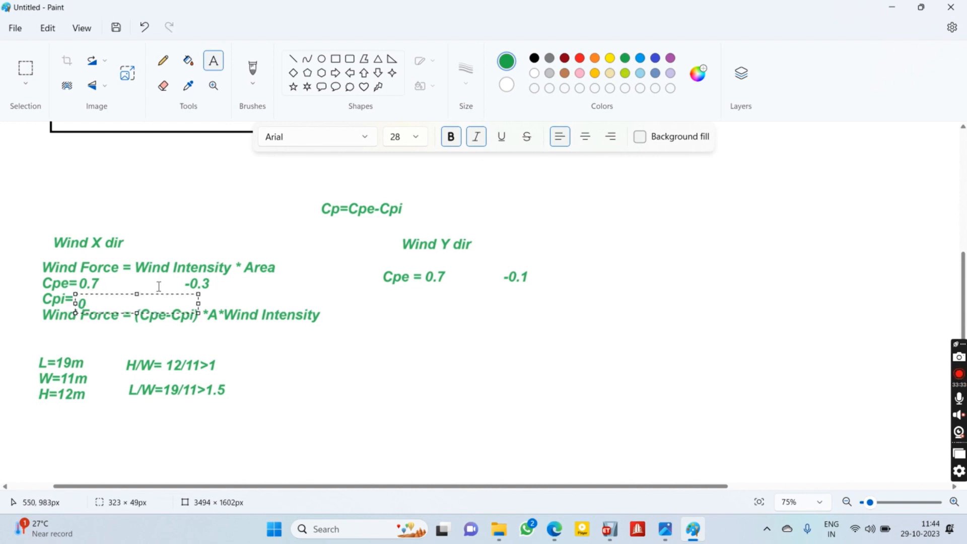
text(.2   )
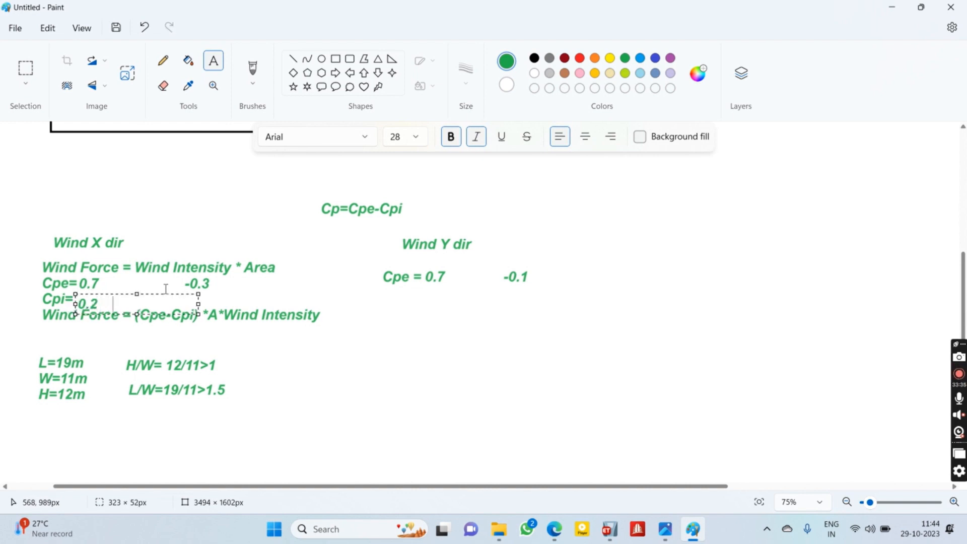
text(-0.2)
drag(157, 296, 160, 292)
click(281, 337)
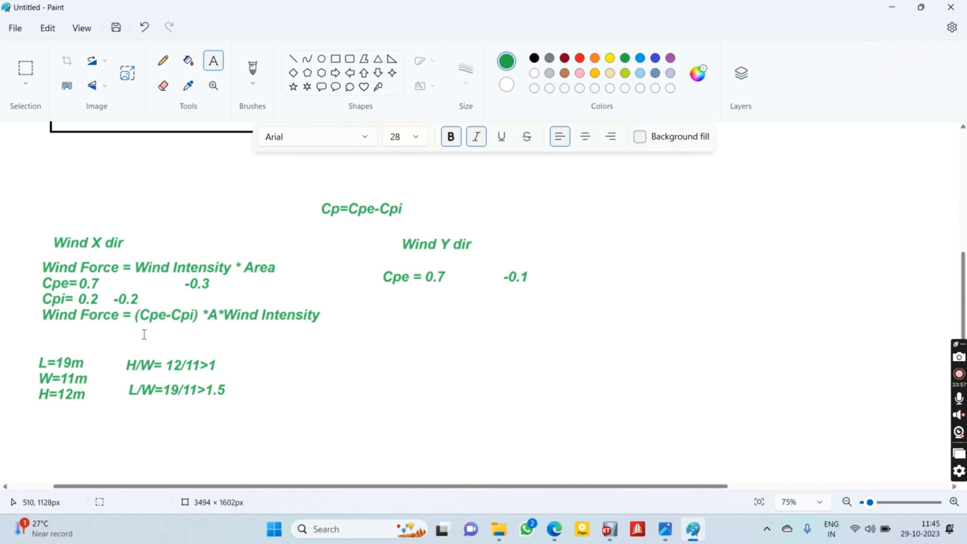
Write the calculation "0.7-0.2=0.5" beneath the "Wind Force = (Cpe-Cpi) *A*Wind Intensity" line.
click(55, 332)
click(80, 331)
click(49, 331)
text(0.7-)
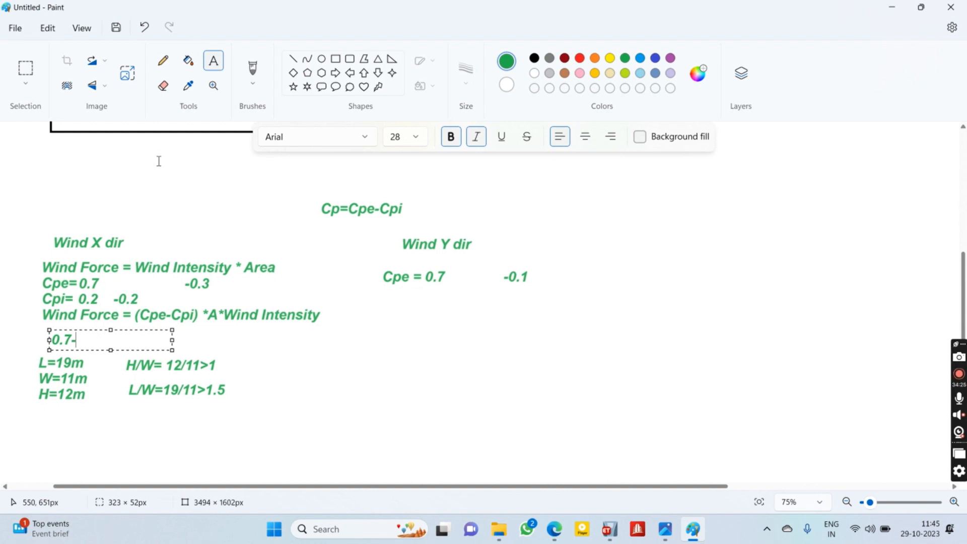
text(0.2=0.5)
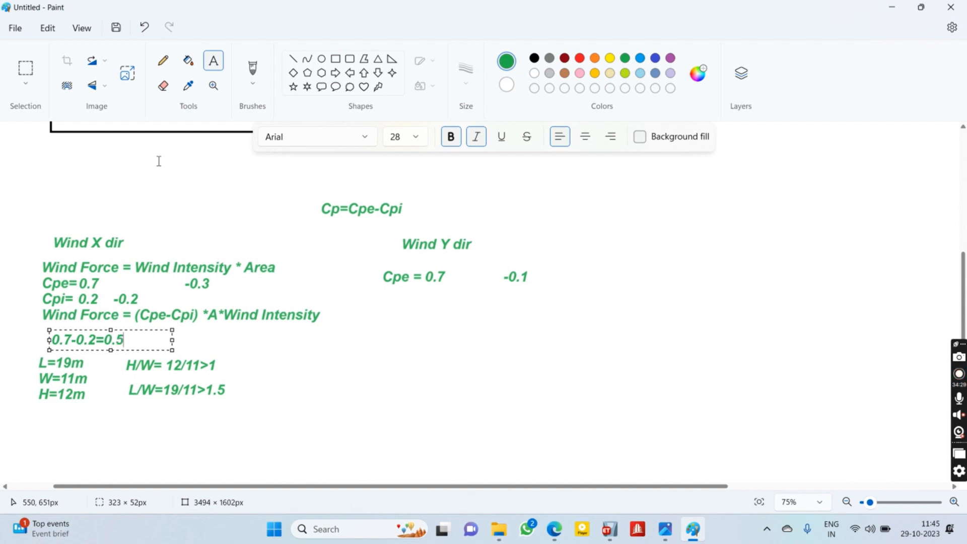
Widen the text box and add "0.7-(-0.2) = 0.9" on the same line, spaced after the first calculation.
key(Return)
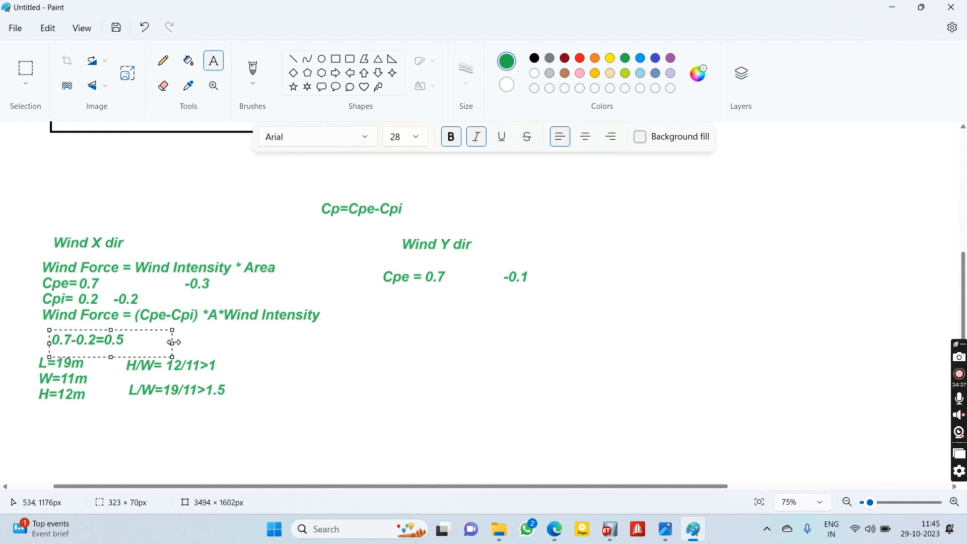
drag(174, 343, 421, 343)
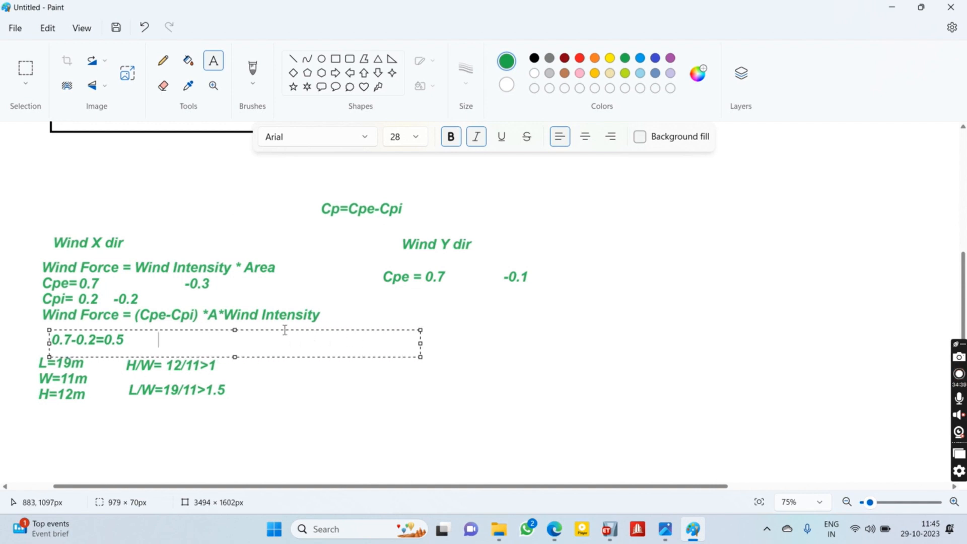
text(0.7-(-0.2)
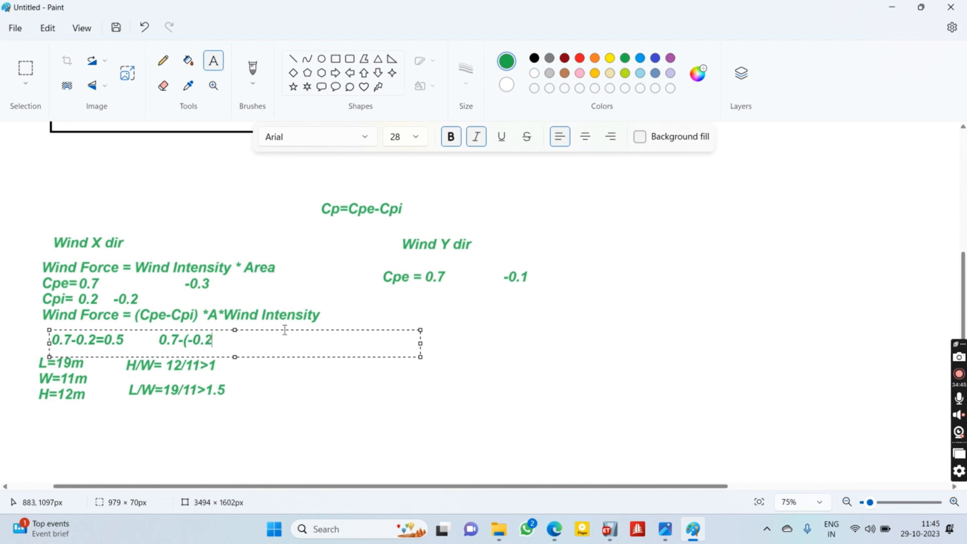
text() = 0.9)
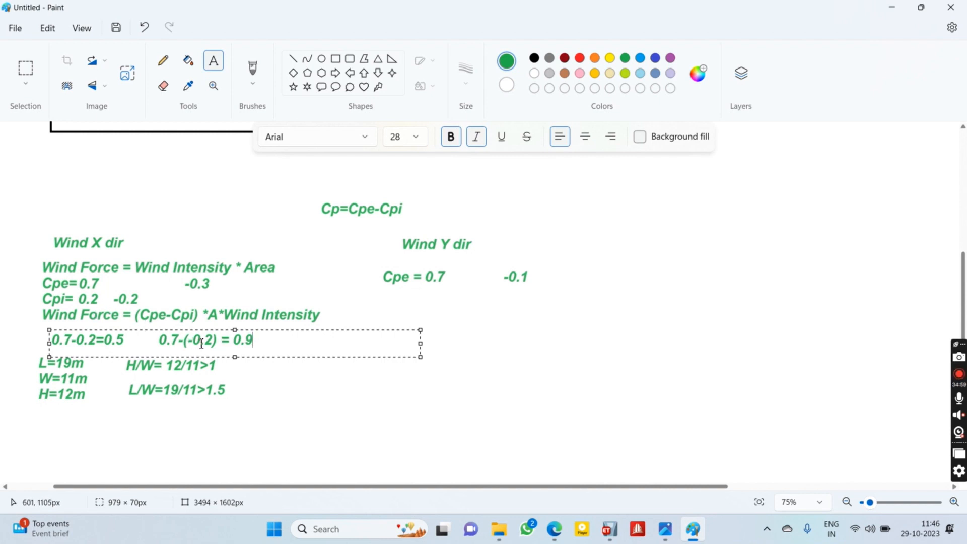
Delete the "0.7-0.2=0.5" calculation from the Wind X text box, keeping "0.7-(-0.2) = 0.9".
drag(257, 338, 160, 351)
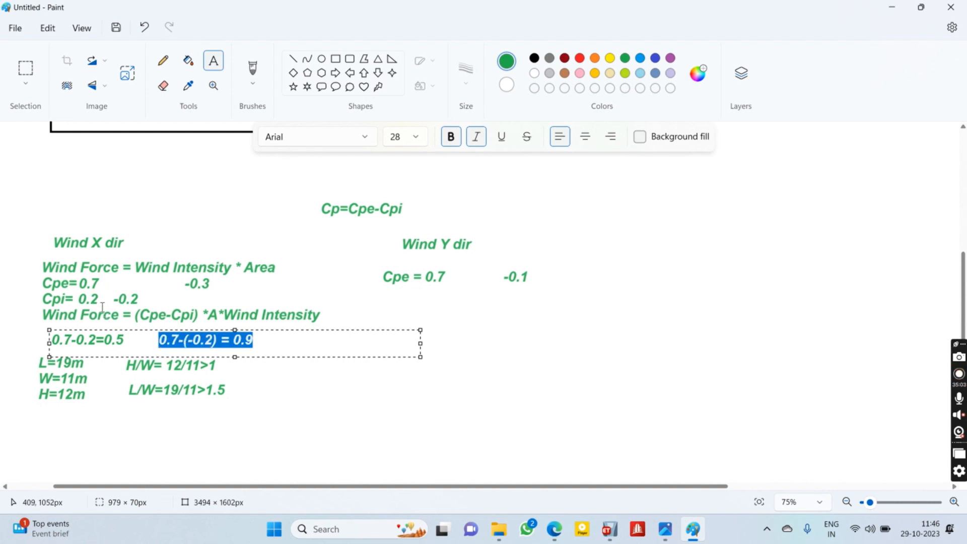
click(139, 340)
drag(157, 341, 44, 346)
key(BackSpace)
Add "-0.3-0.2 = -0.5" and "-0.3-(-0.2) = -0.1" after the 0.9 calculation in the Wind X row.
key(End)
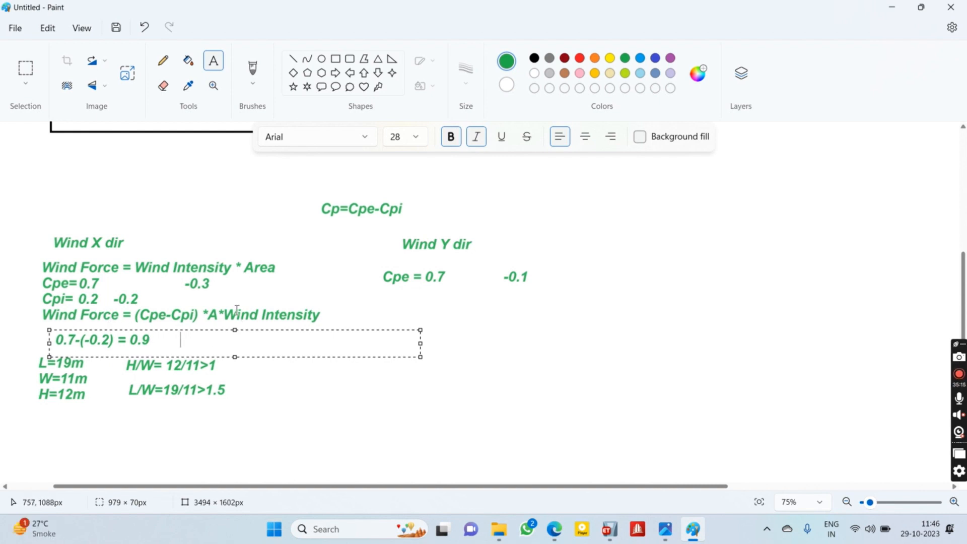
text(-0.3-)
text(0.2)
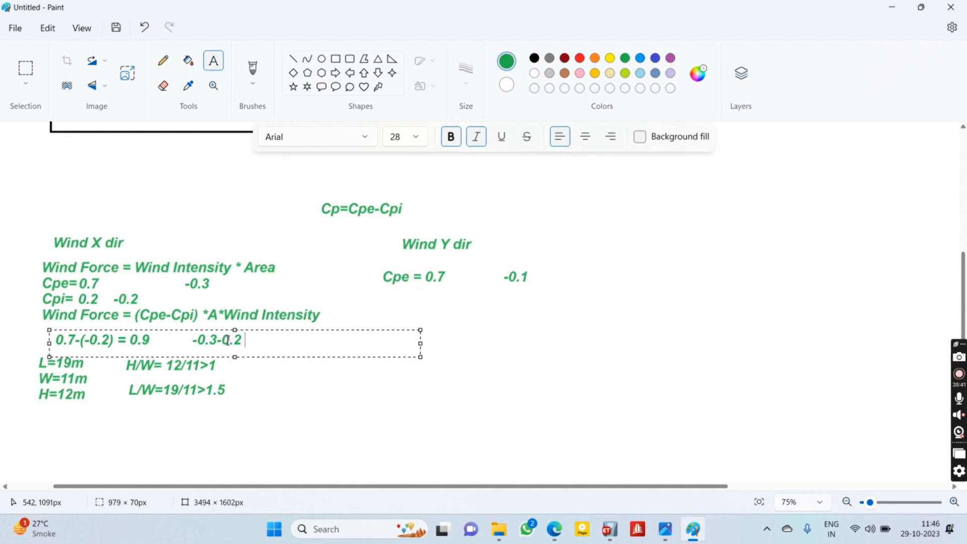
text( = -0.5       -0.3-)
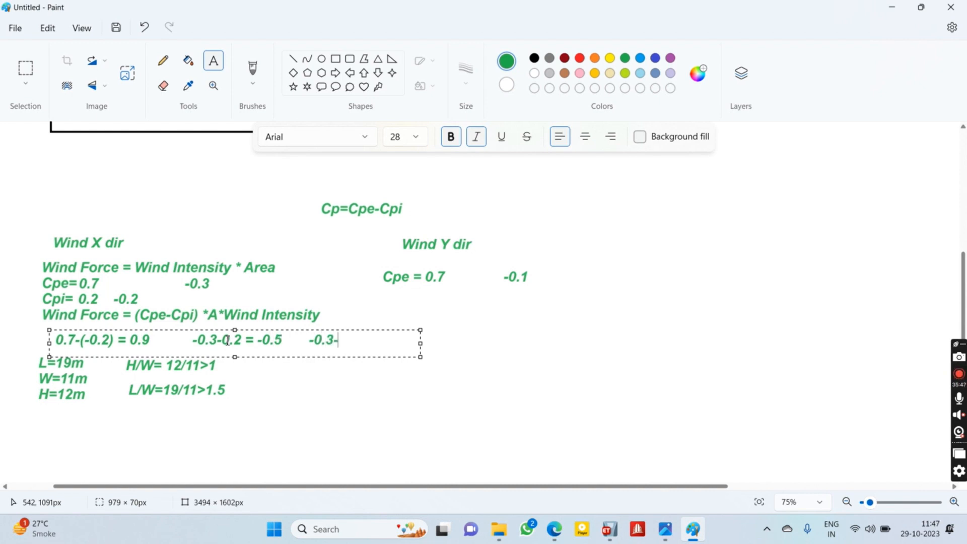
text((-0.2) = -0.1)
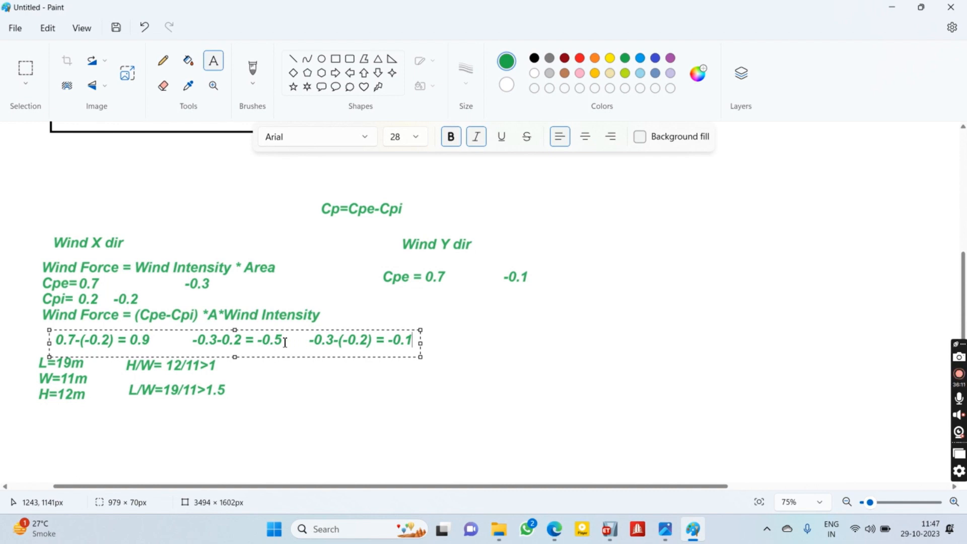
Delete "-0.3-(-0.2) = -0.1" from the Wind X row and commit the text.
drag(283, 343, 419, 329)
key(Delete)
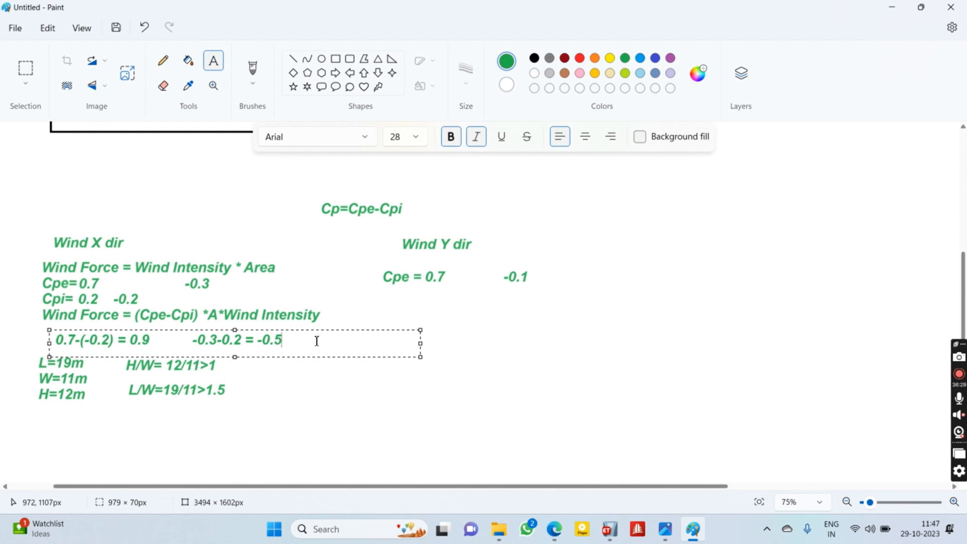
click(390, 312)
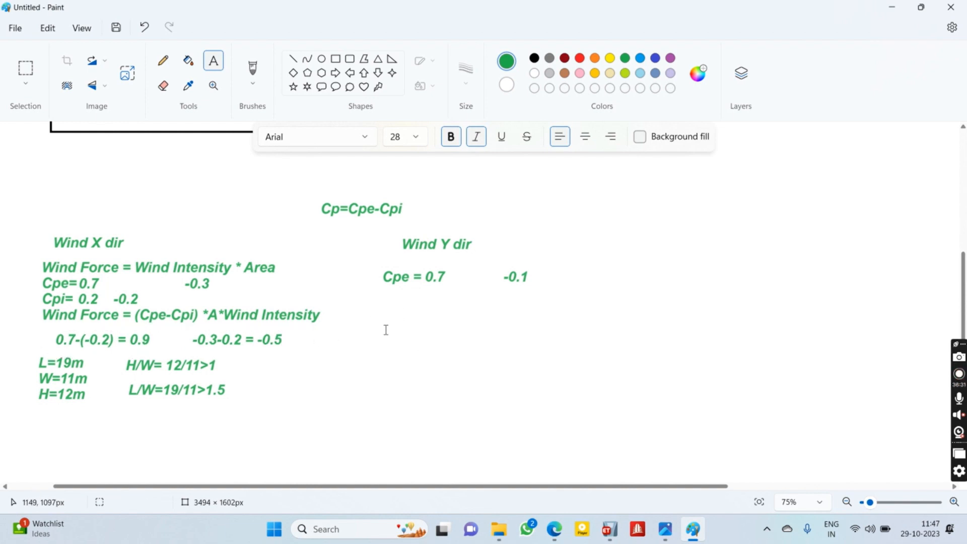
Write "0.7-(-0.2) = 0.9", "-0.1-0.2=-0.3" and "-0.1-(-0.2)= 0.1" in a wide text box below the Wind Y Cpe values.
click(383, 311)
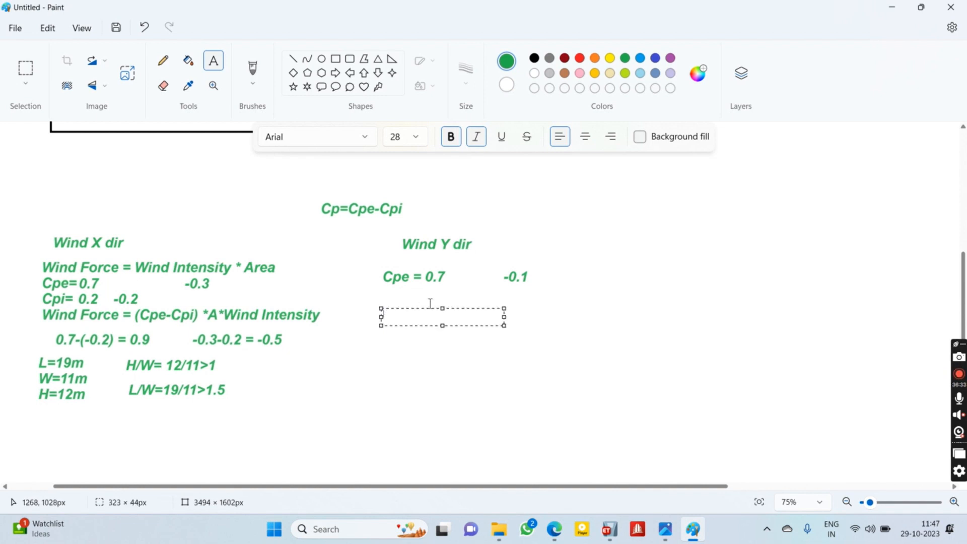
drag(504, 308, 782, 287)
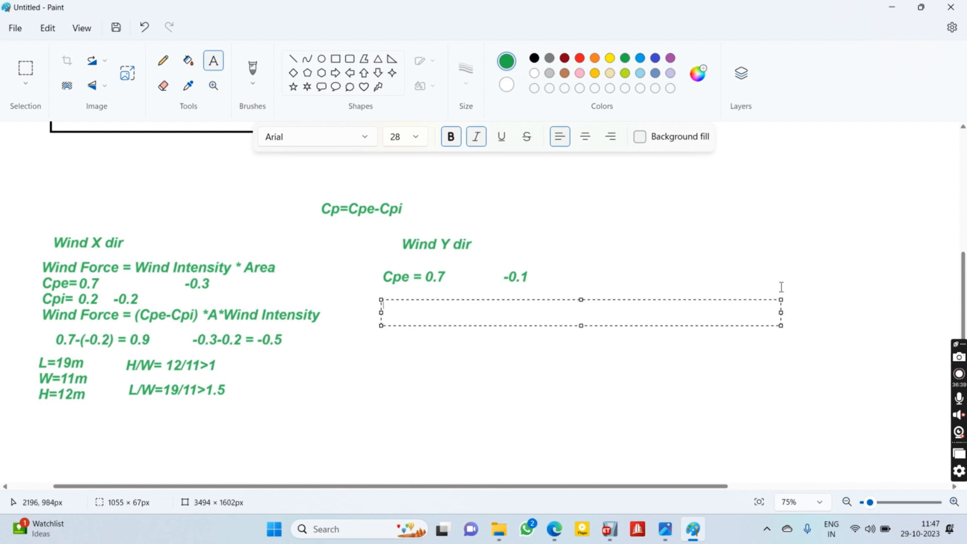
text(0.7-)
text(0.2)
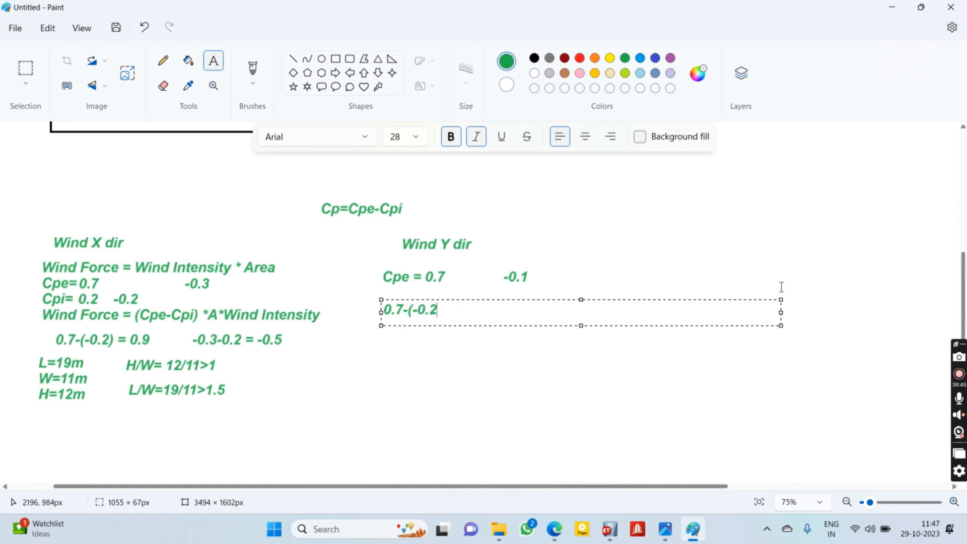
text())
text(0.9         -0.1-)
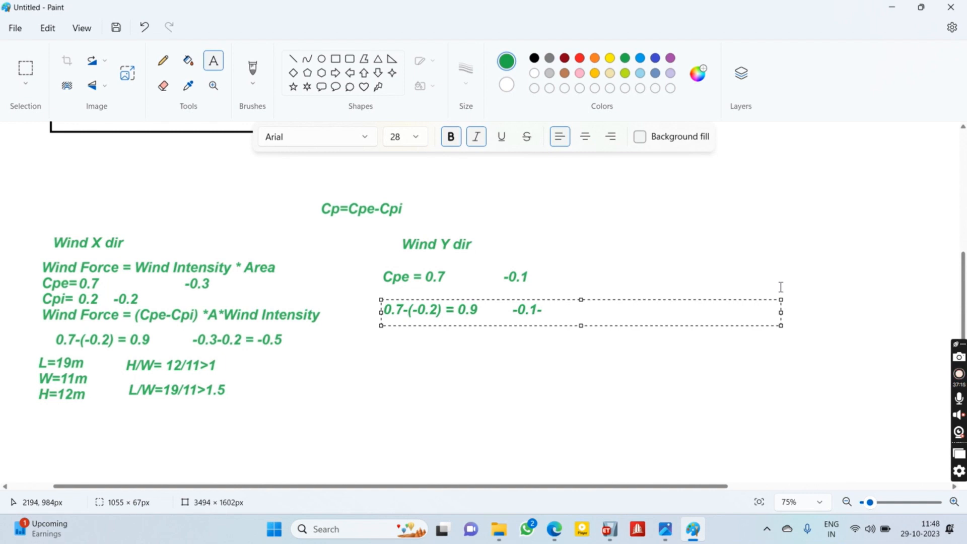
text(0.2=-0.3     -0.1)
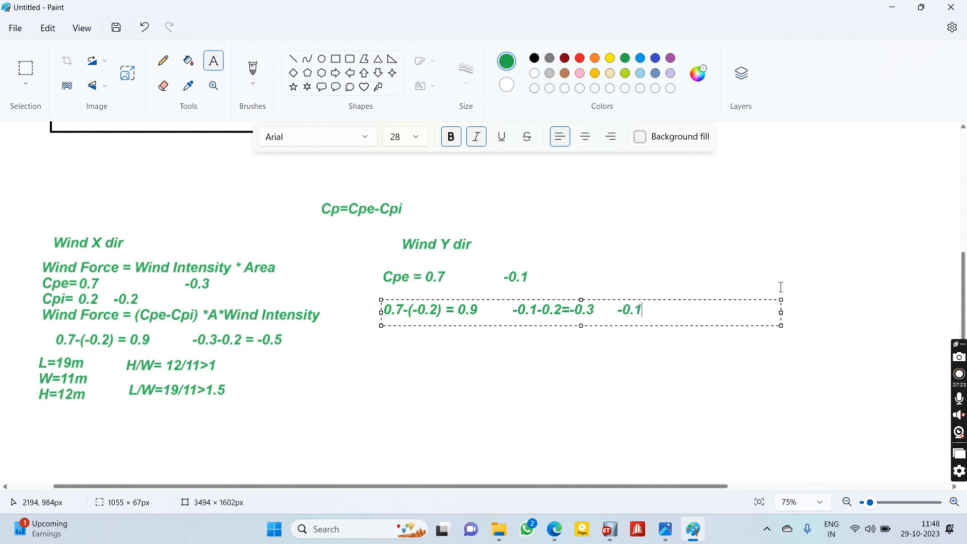
text(-(-0.2)=)
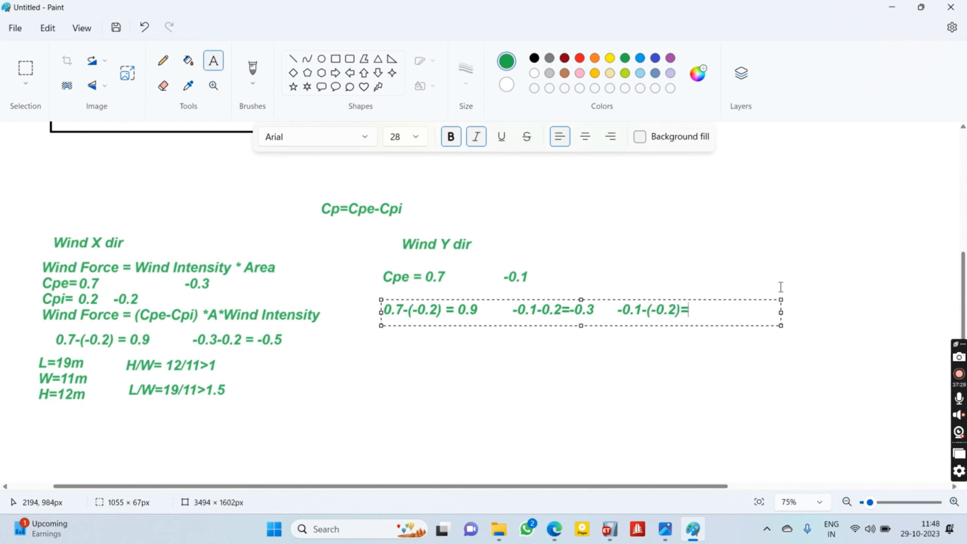
text( 0.1)
Delete "-0.1-(-0.2)= 0.1" from the Wind Y row and commit the text.
drag(609, 313, 727, 300)
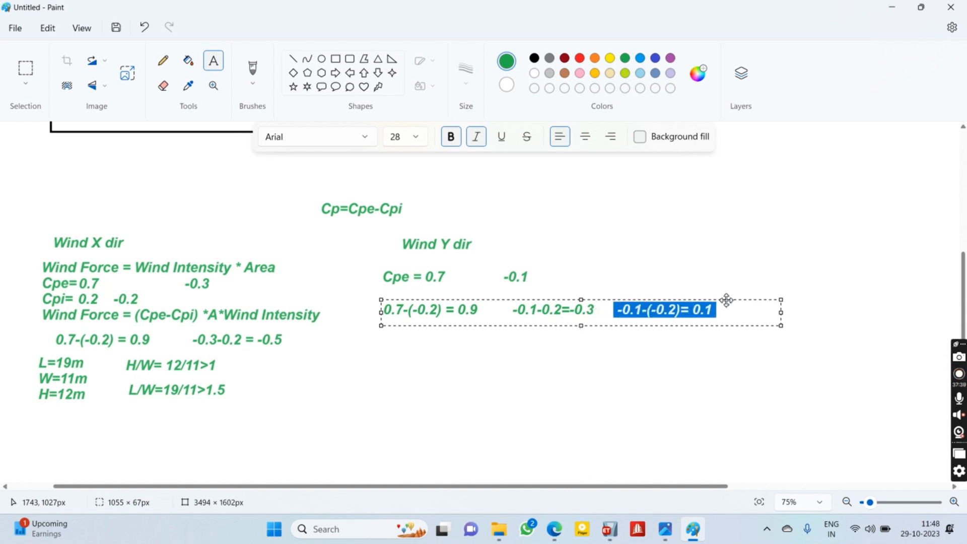
key(BackSpace)
click(569, 278)
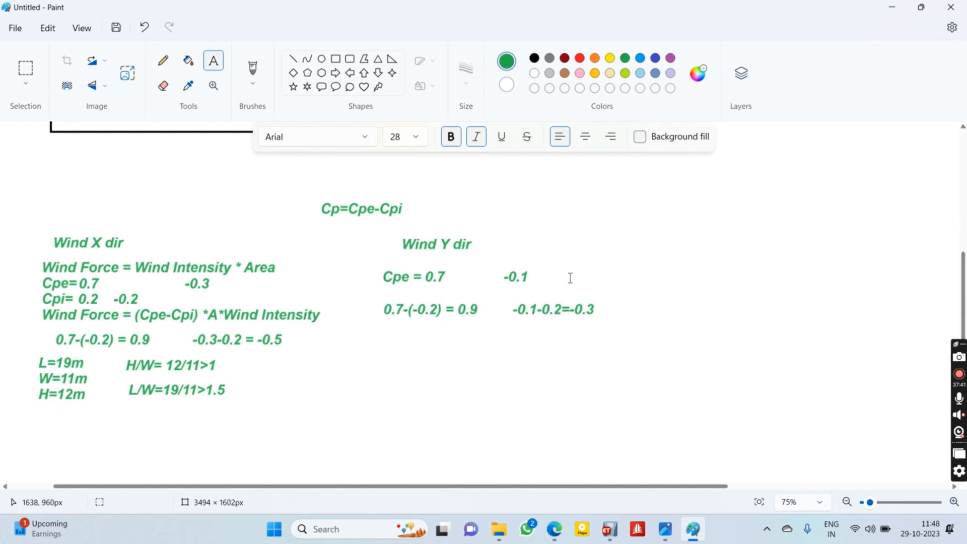
Add a "Cp=" label in front of the Wind X calculation row, aligned and clear of its values.
click(24, 333)
text(Cp=)
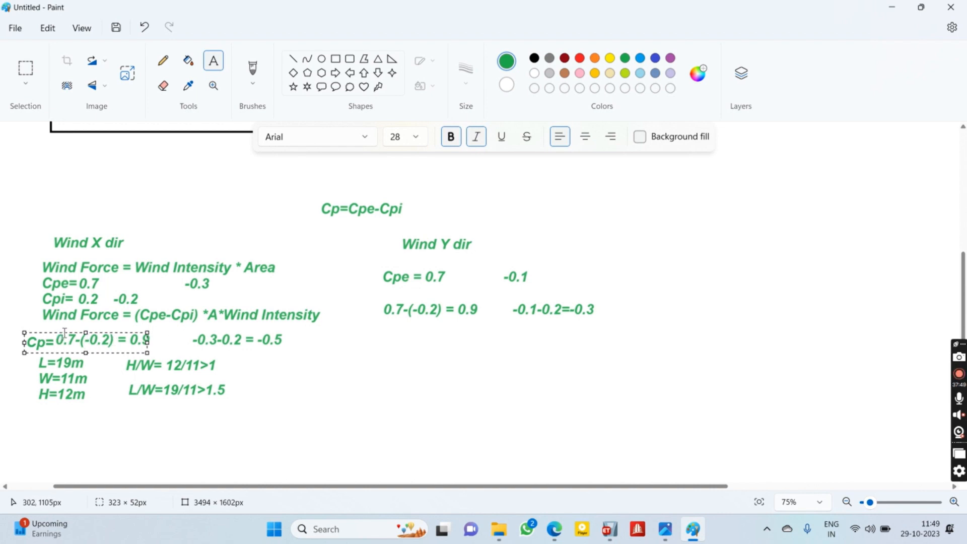
drag(70, 334, 56, 330)
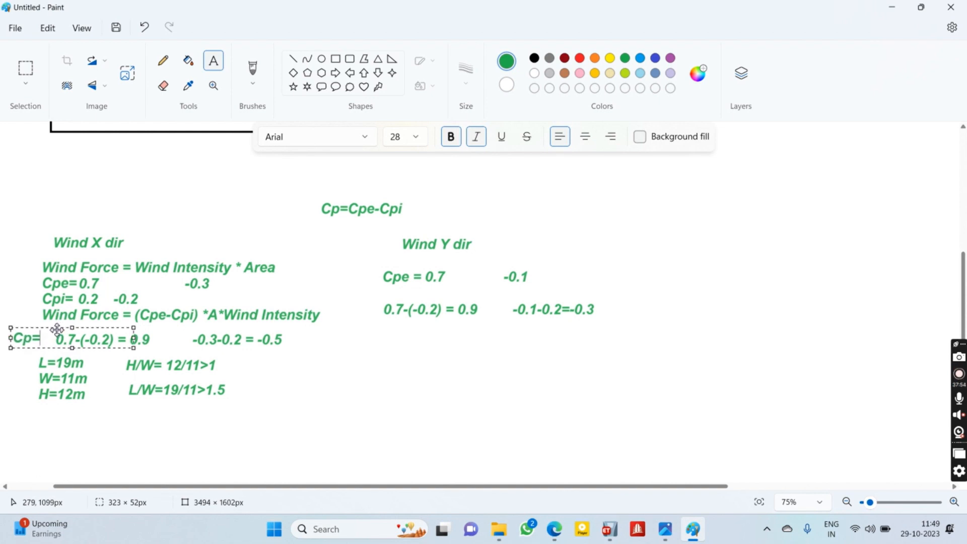
click(228, 362)
Add a "Cp=" label in front of the Wind Y calculation row, aligned with its values.
click(346, 311)
text(Cp=)
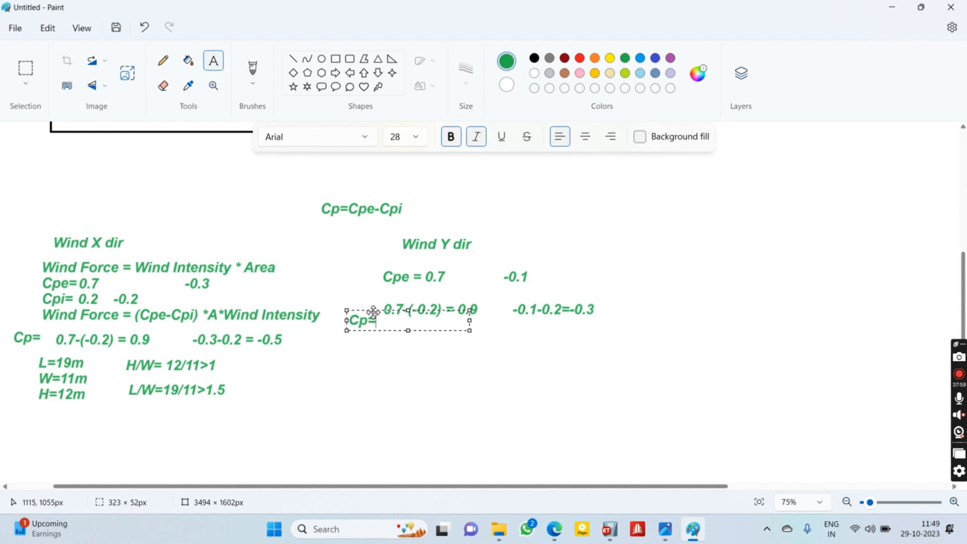
drag(372, 312, 366, 302)
click(371, 360)
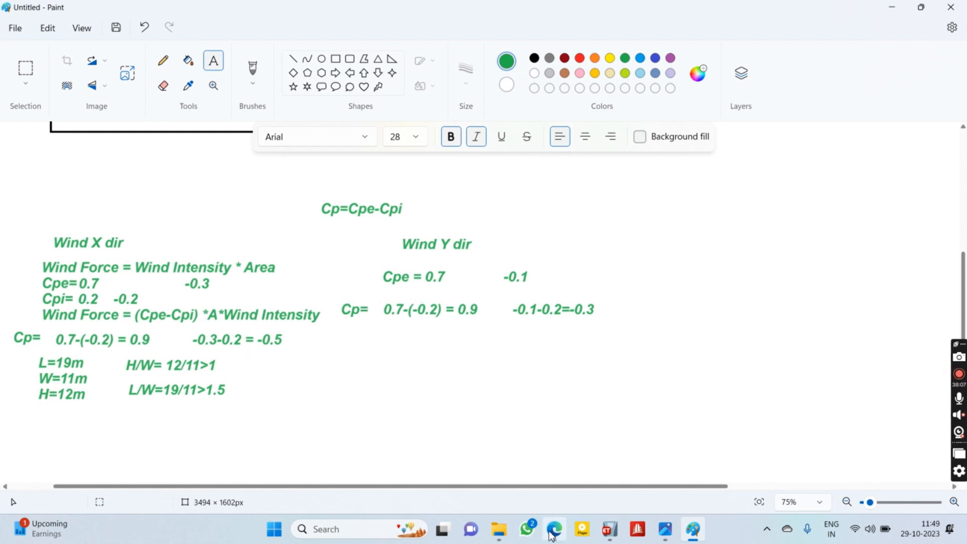
Switch to ETABS and set the WL X windward coefficient to 0.9 and leeward coefficient to 0.5, checking the Wind X calculation in Paint.
click(607, 532)
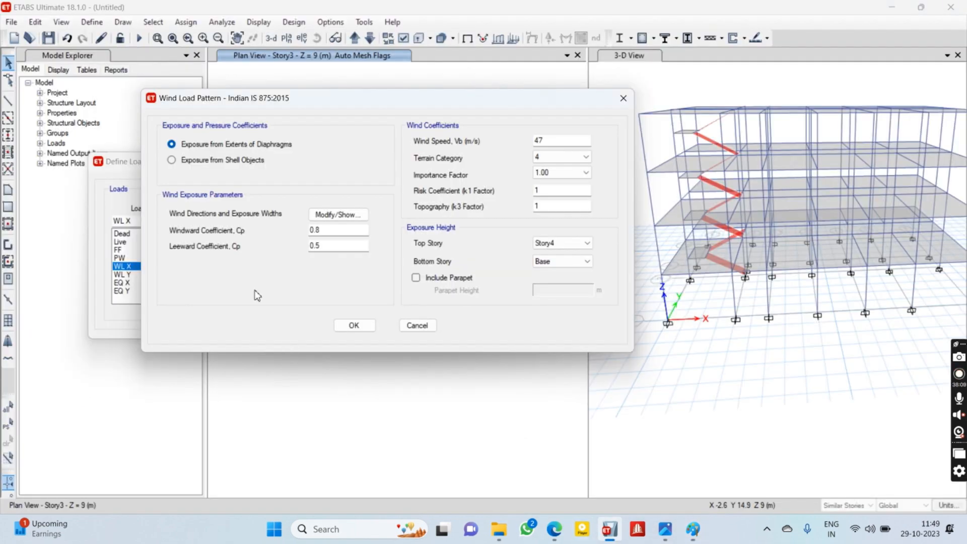
drag(327, 232, 271, 227)
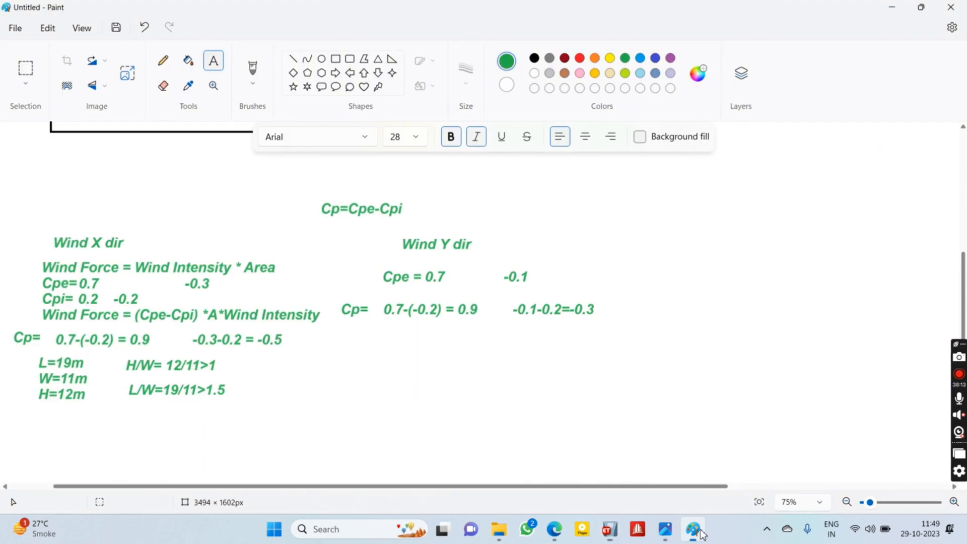
click(693, 529)
click(893, 7)
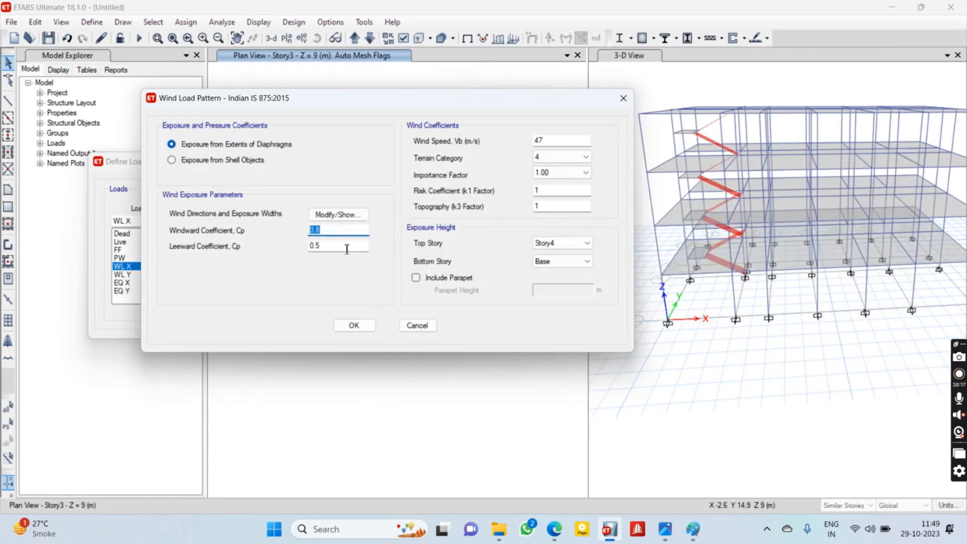
text(0)
key(Tab)
text(0.5)
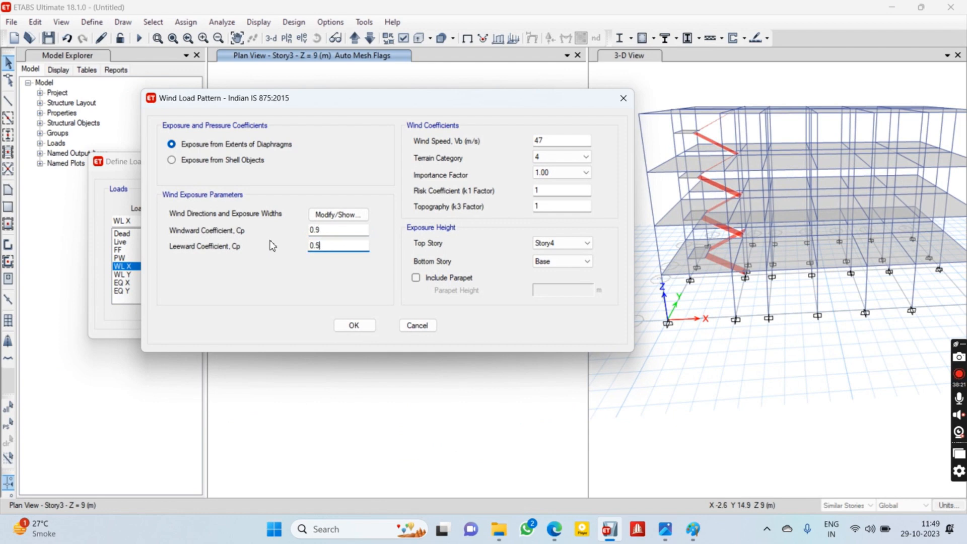
Set the WL X wind exposure direction angle to 0 degrees only and accept the wind load pattern.
click(333, 215)
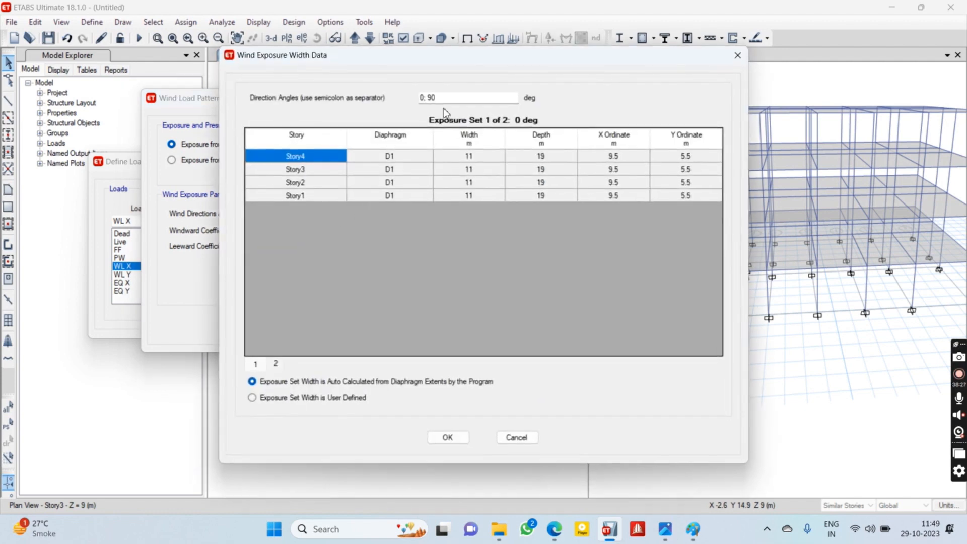
drag(445, 98, 378, 98)
text(0)
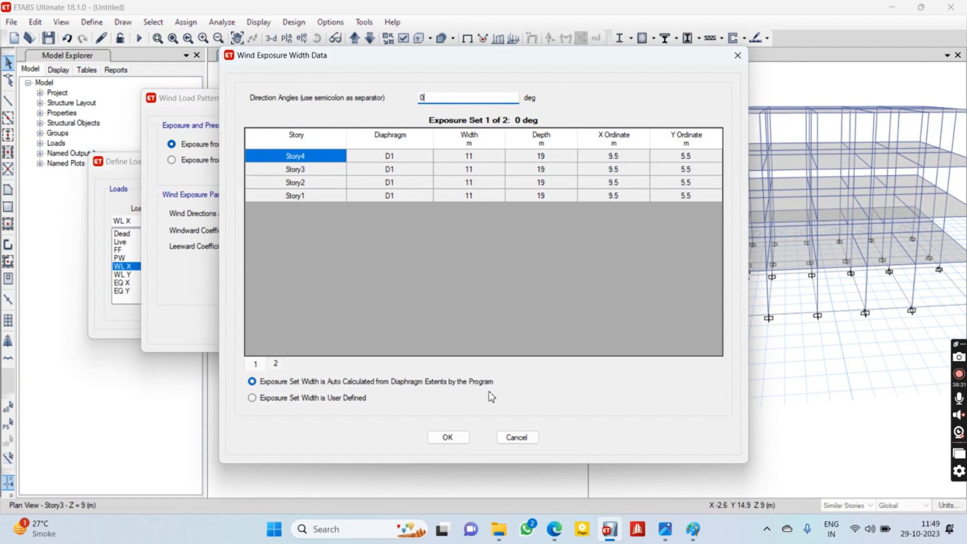
click(446, 437)
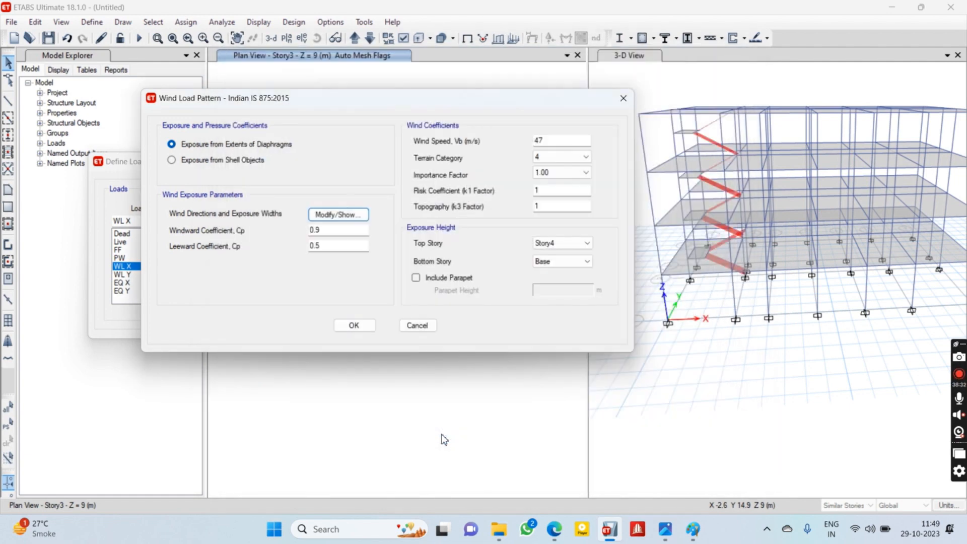
click(355, 326)
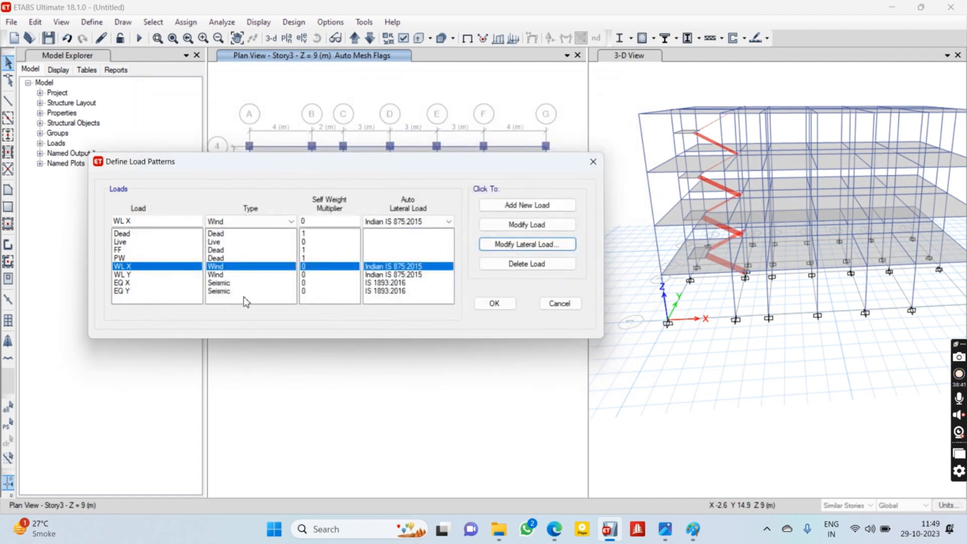
Open the lateral load definition of WL Y and set its wind exposure direction angle to 90 degrees only.
click(145, 274)
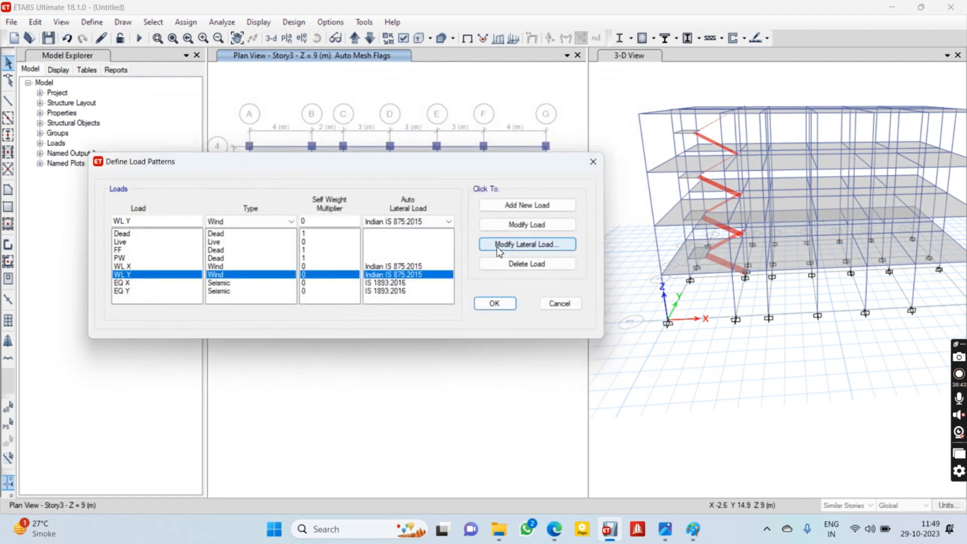
click(527, 244)
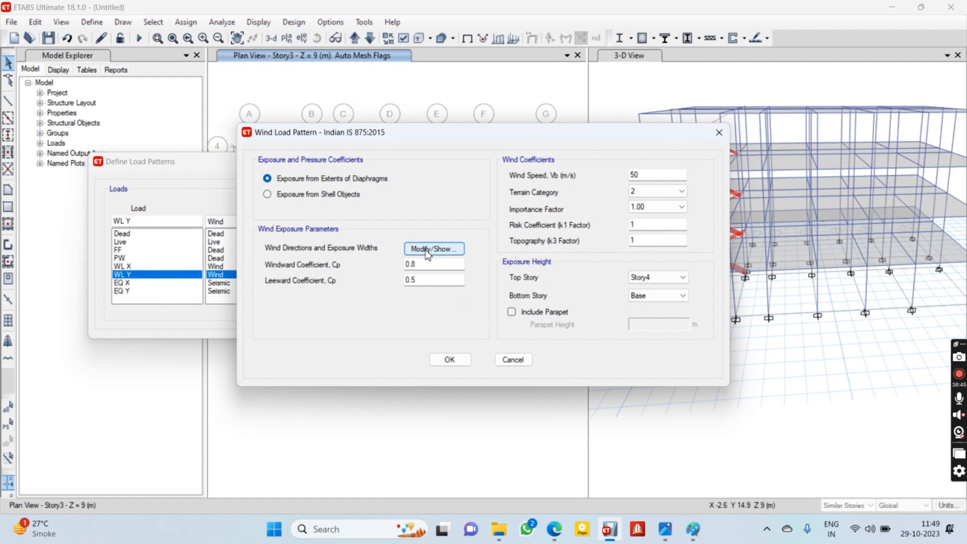
click(427, 249)
drag(453, 98, 357, 101)
text(90)
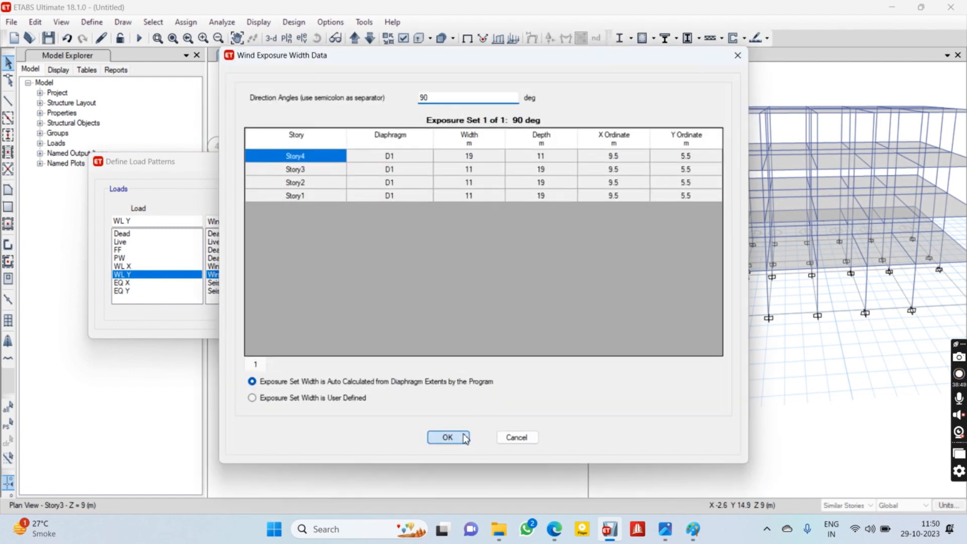
click(448, 437)
Check the Wind Y Cp values in Paint and set the WL Y windward coefficient to 0.9 and leeward coefficient to 0.3.
click(693, 529)
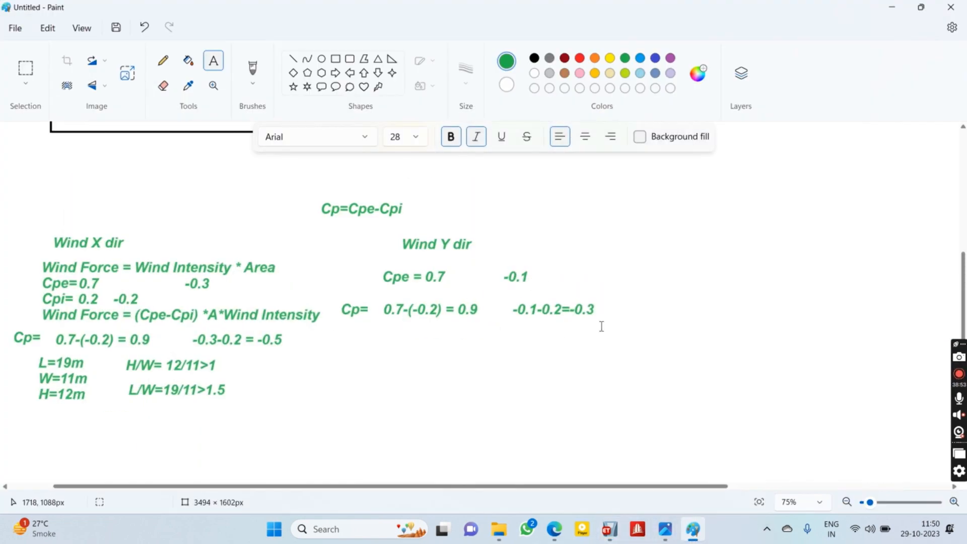
click(895, 6)
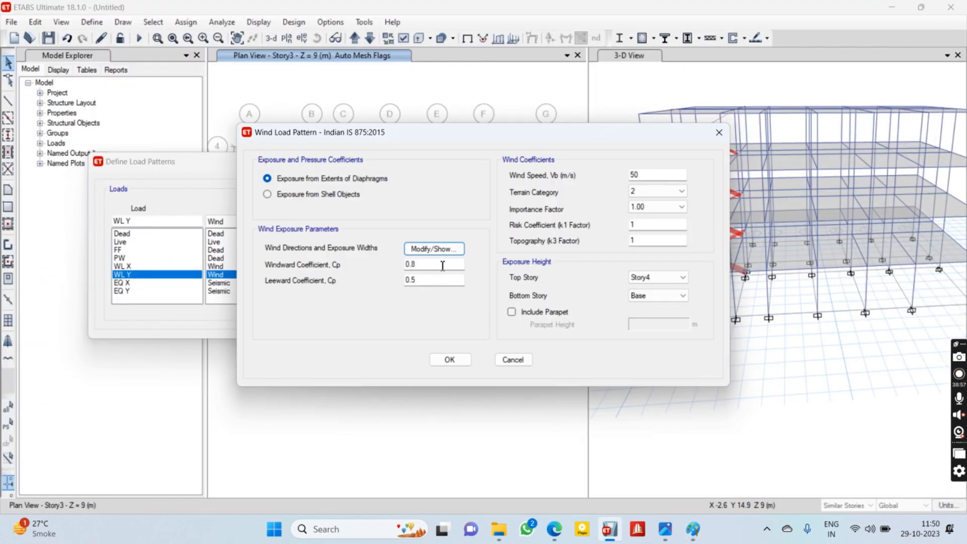
double_click(446, 264)
text(0.9)
key(Tab)
text(0.3)
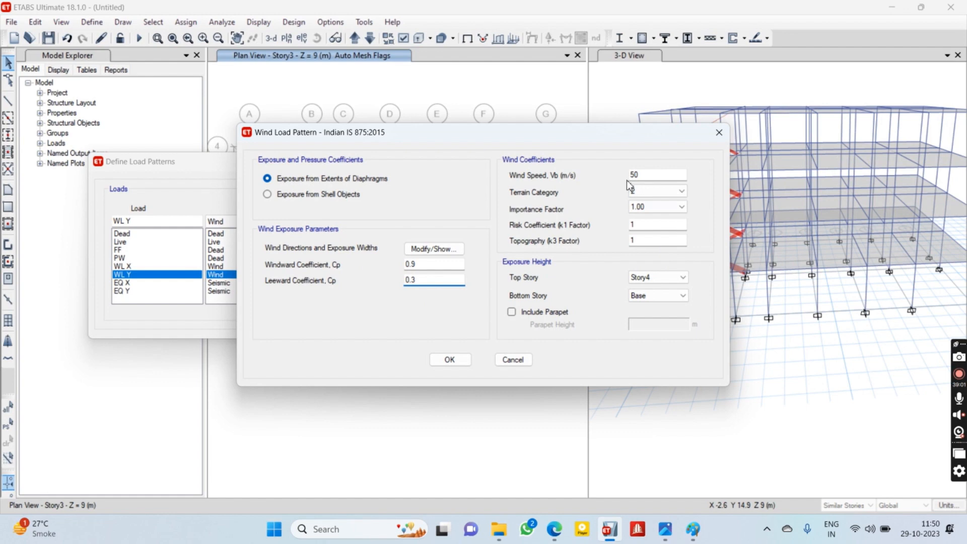
Set the WL Y wind speed to 47 m/s, terrain category to 4 and importance factor to 1.00, and accept the pattern.
double_click(638, 174)
text(47)
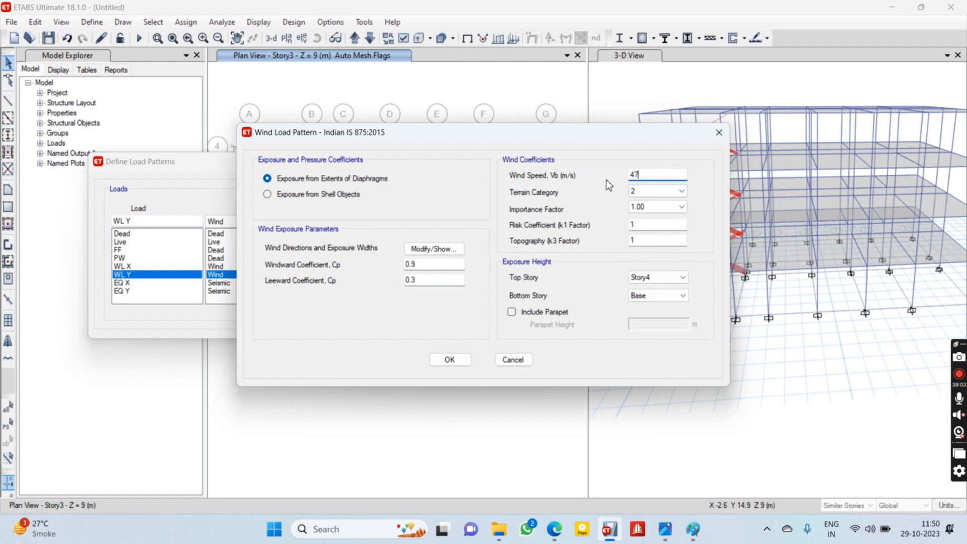
click(649, 196)
click(657, 227)
click(653, 205)
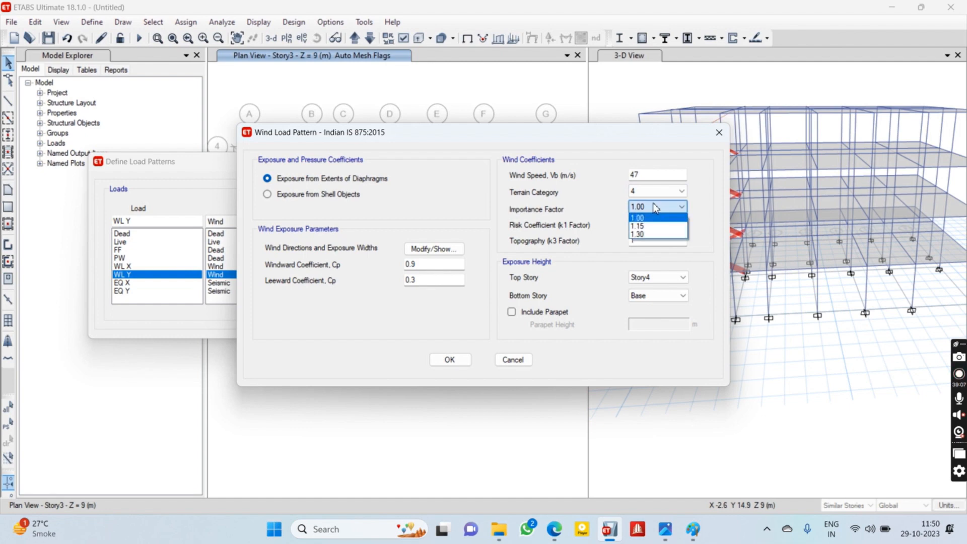
click(655, 218)
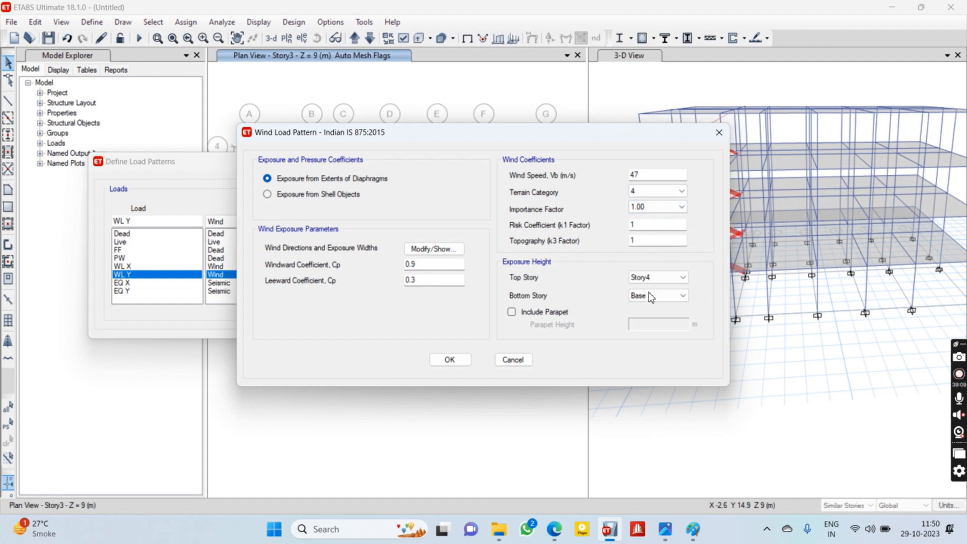
click(448, 358)
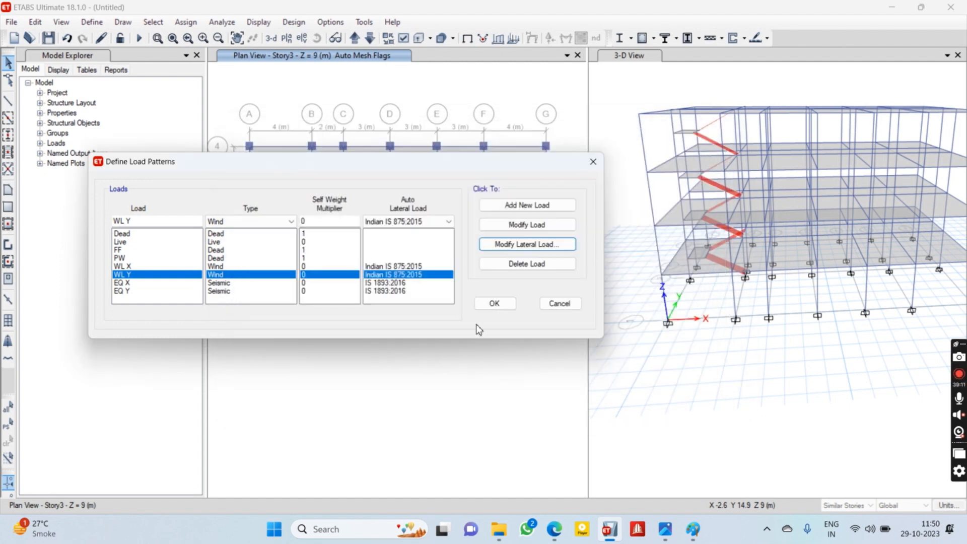
Review the lateral load settings of WL X and WL Y, including the WL Y exposure widths.
click(423, 266)
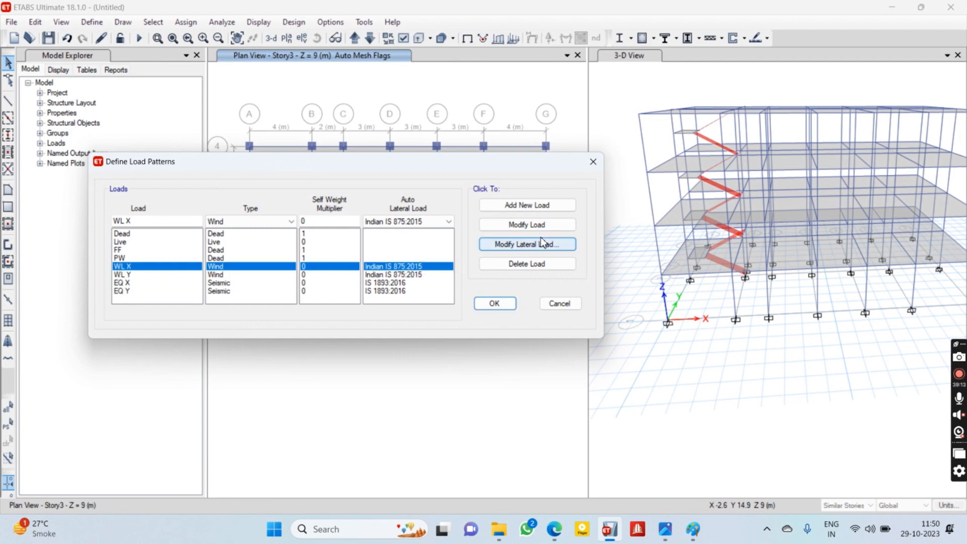
click(545, 245)
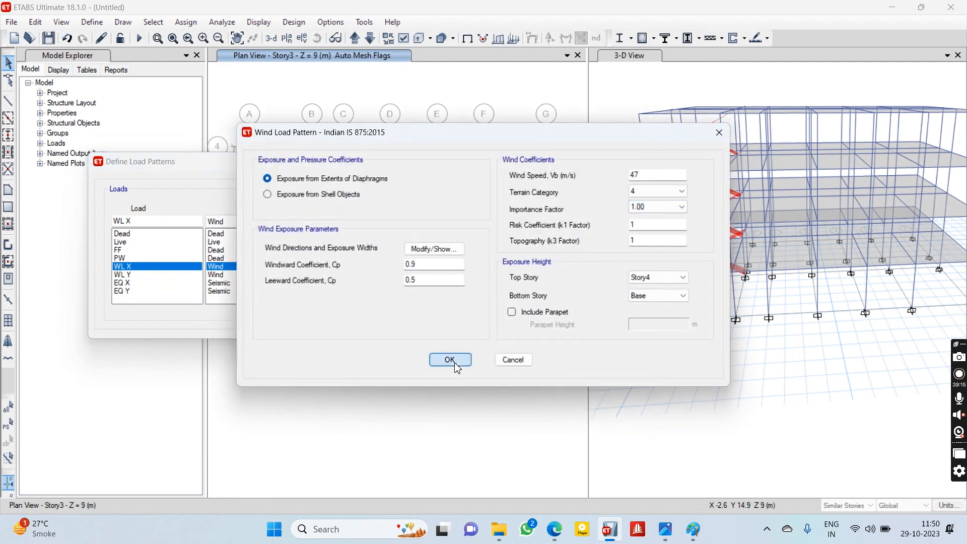
click(450, 356)
click(394, 276)
click(527, 244)
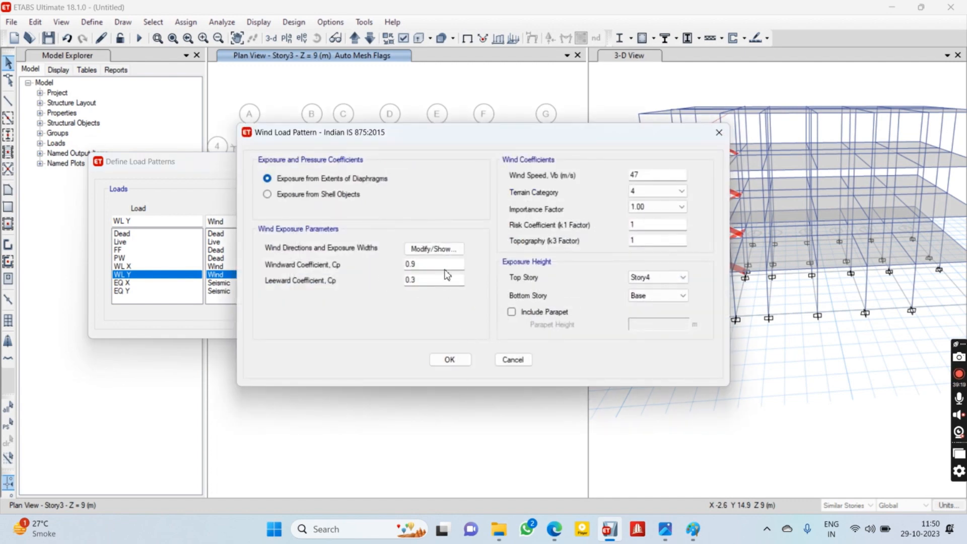
click(438, 249)
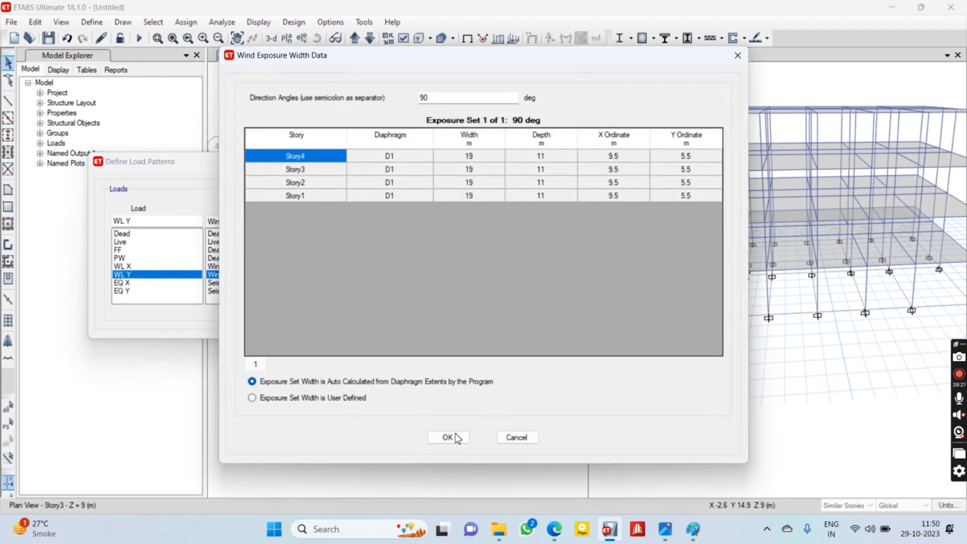
key(Return)
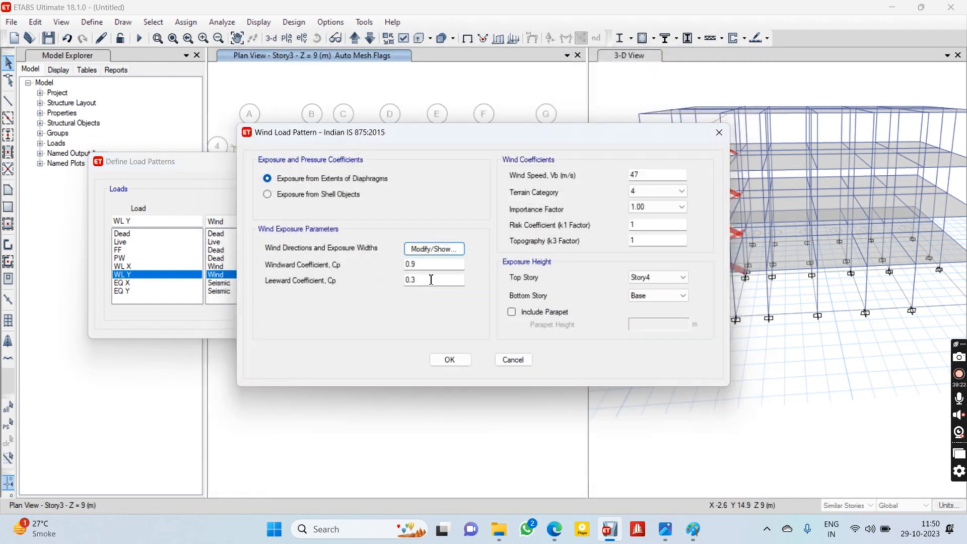
click(451, 367)
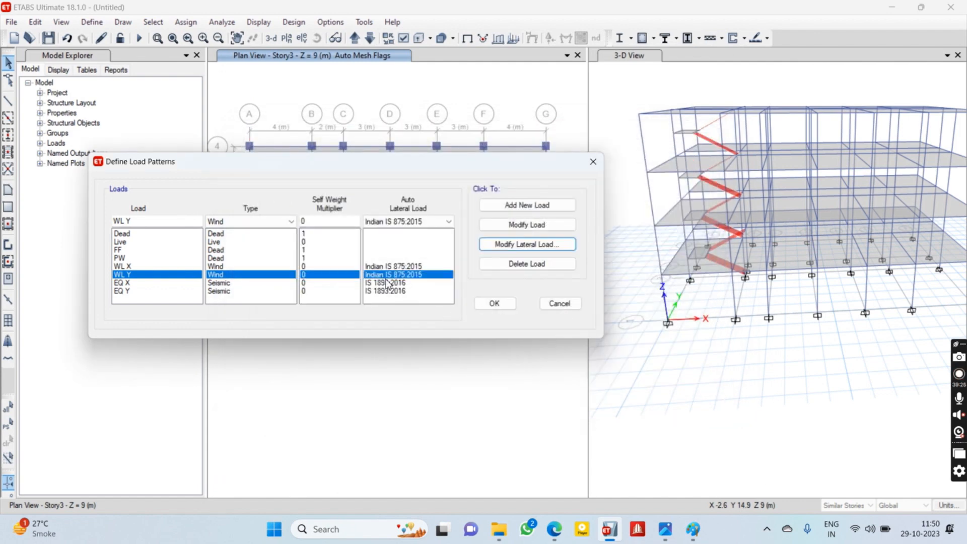
Limit the EQ X seismic load to X Dir by disabling all Y directions and both X eccentricity options.
click(221, 283)
click(503, 245)
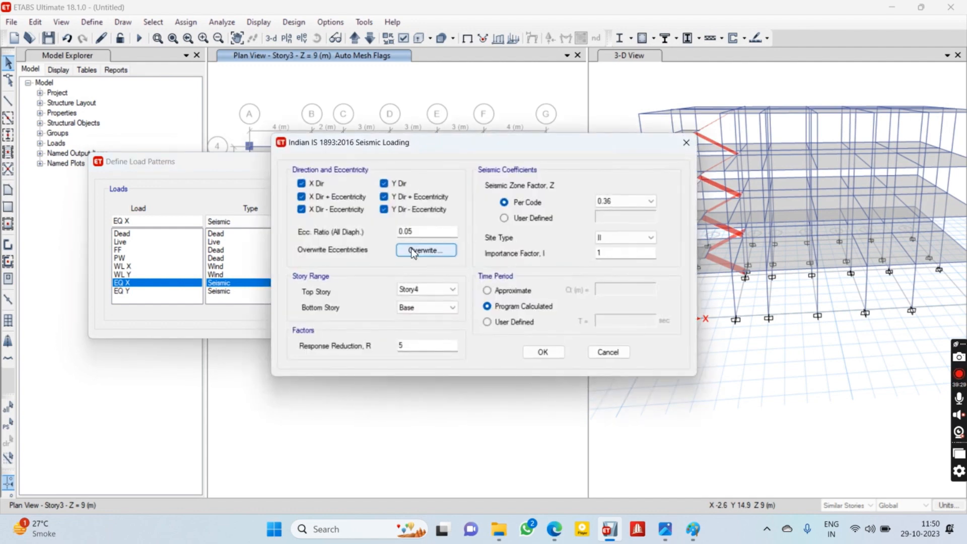
click(385, 210)
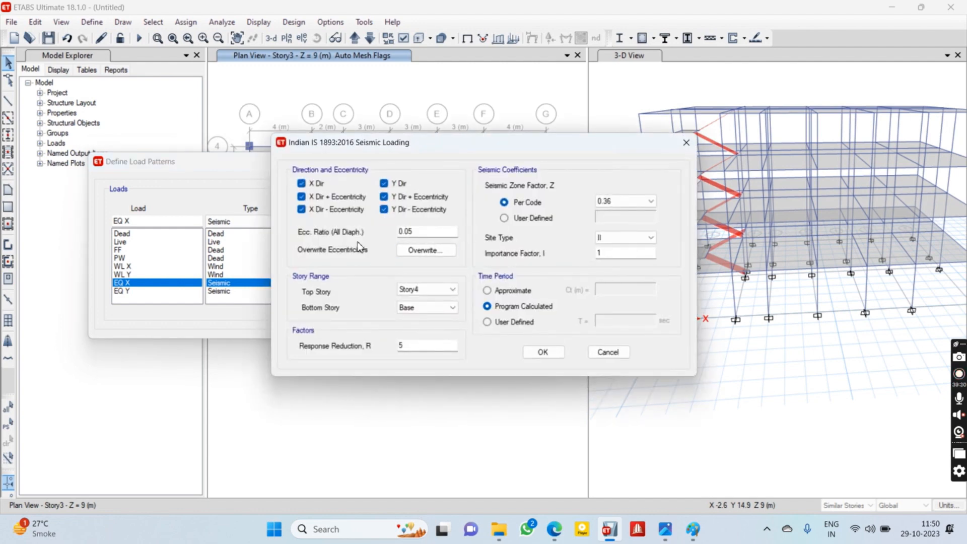
click(385, 197)
click(397, 185)
click(311, 210)
click(316, 198)
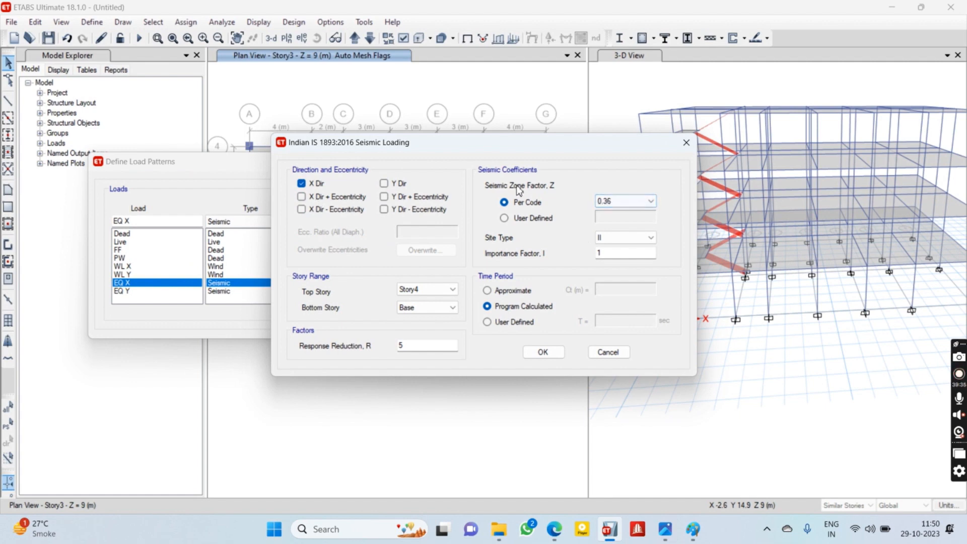
Open the IS 1893-part-1-2016-1pdf file from the Downloads folder and go to the map of seismic zones of India.
click(498, 529)
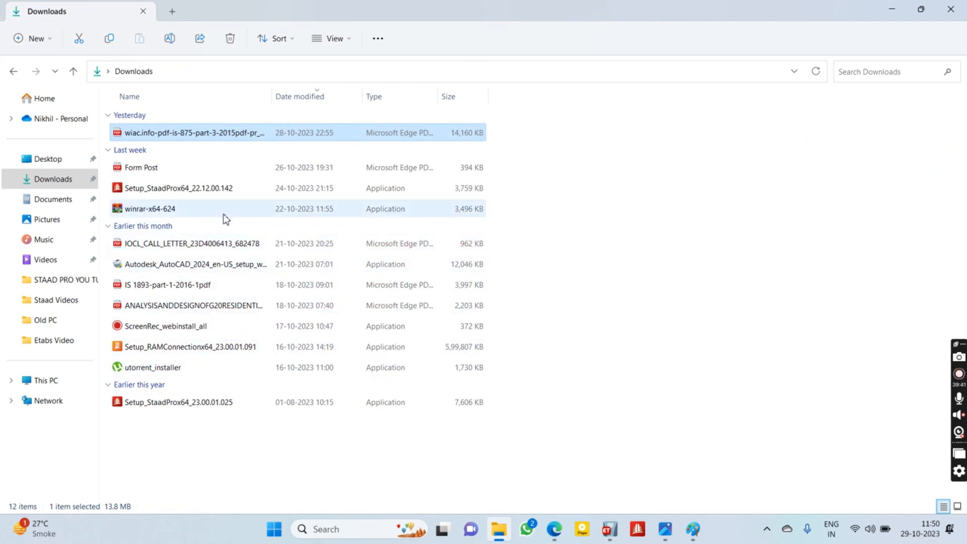
double_click(234, 288)
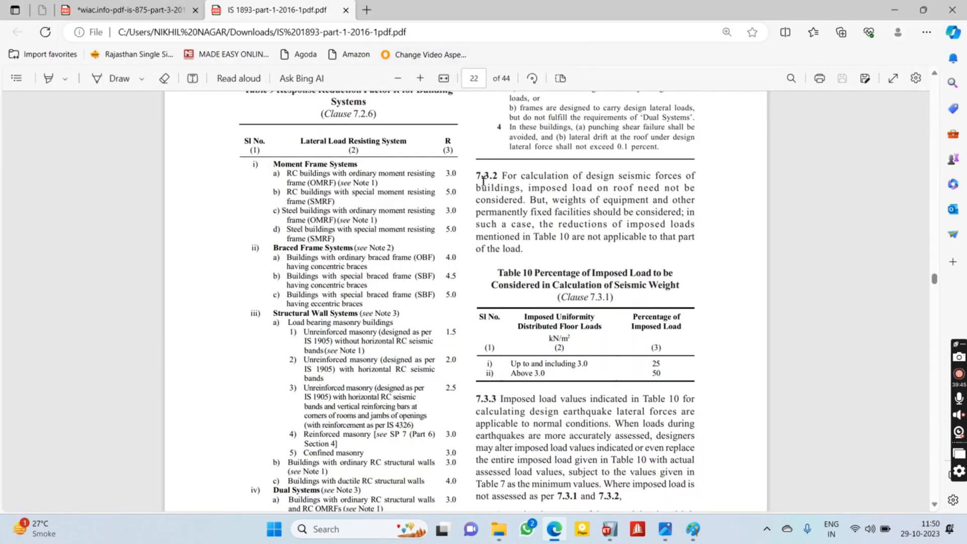
scroll(485, 279, up, 1)
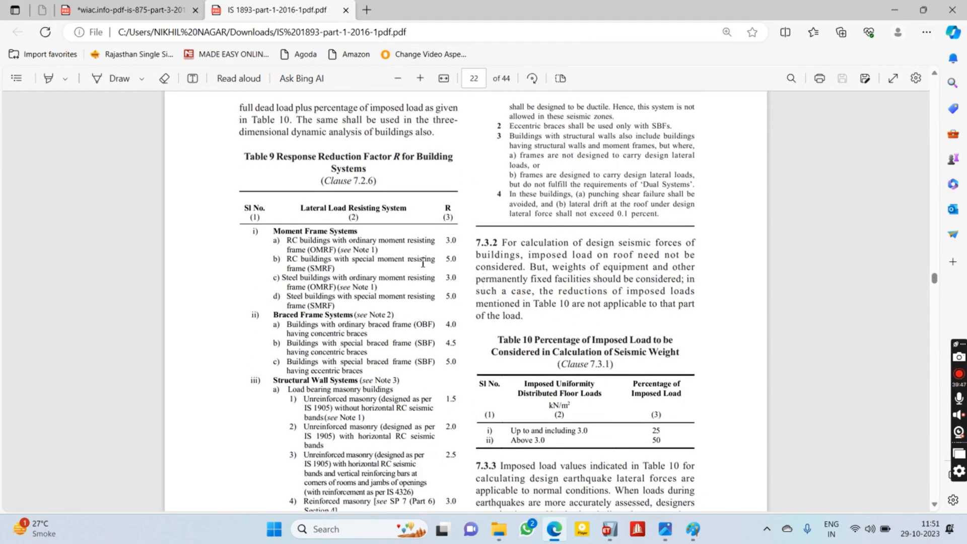
scroll(422, 262, up, 15)
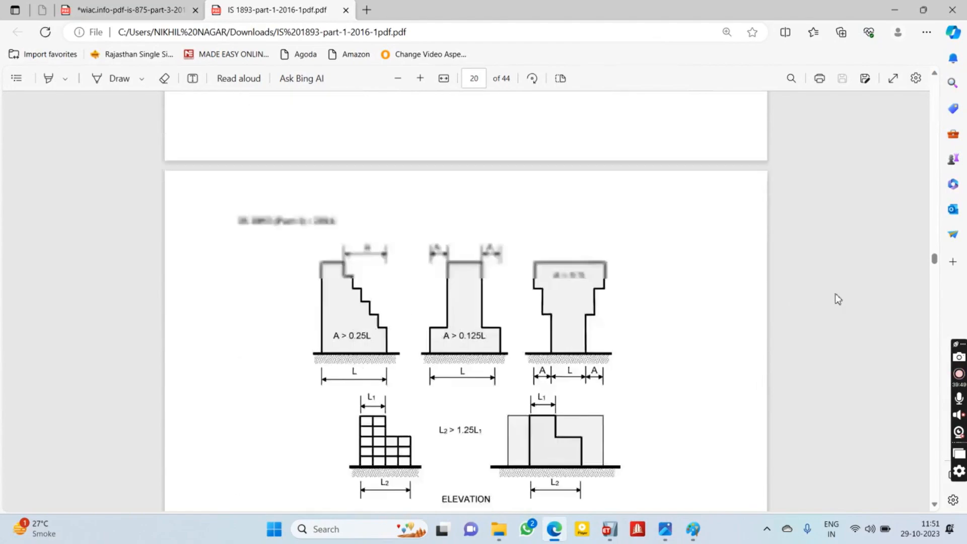
drag(934, 265, 941, 215)
scroll(630, 244, up, 6)
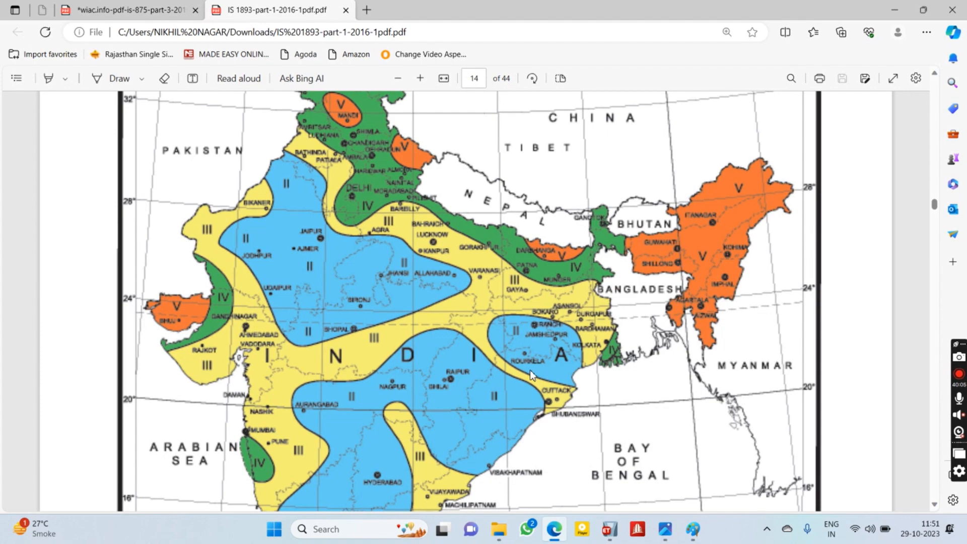
Examine the zones on the seismic map of India and find Table 3 with the seismic zone factor Z.
scroll(530, 370, down, 4)
scroll(524, 406, up, 3)
scroll(521, 407, up, 4)
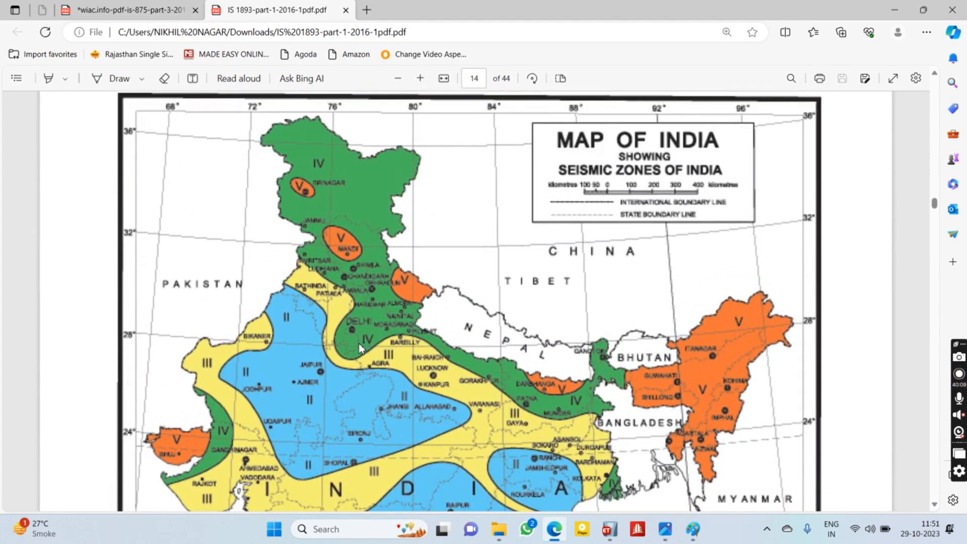
scroll(376, 341, up, 10)
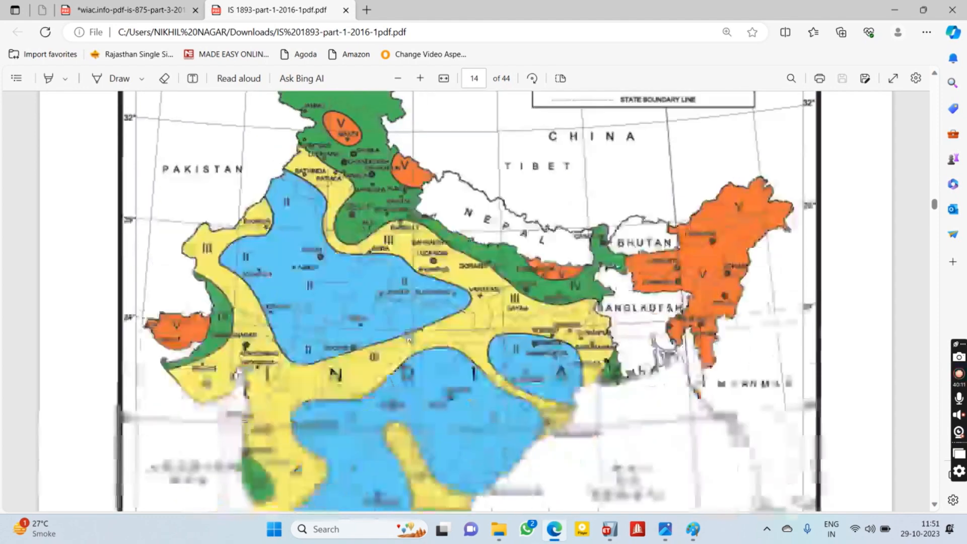
scroll(470, 359, down, 2)
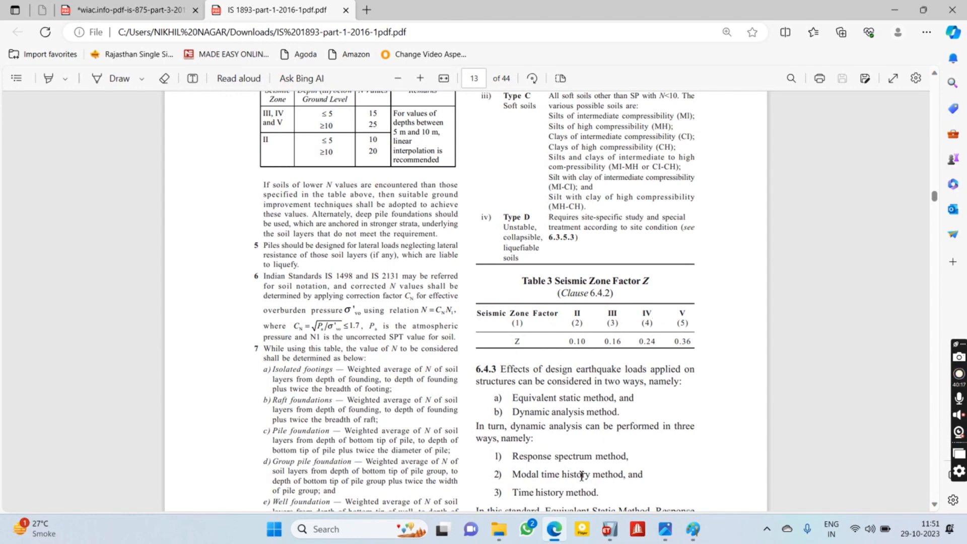
Switch to ETABS and set the EQ X seismic zone factor Z per code to 0.24.
click(609, 529)
click(625, 201)
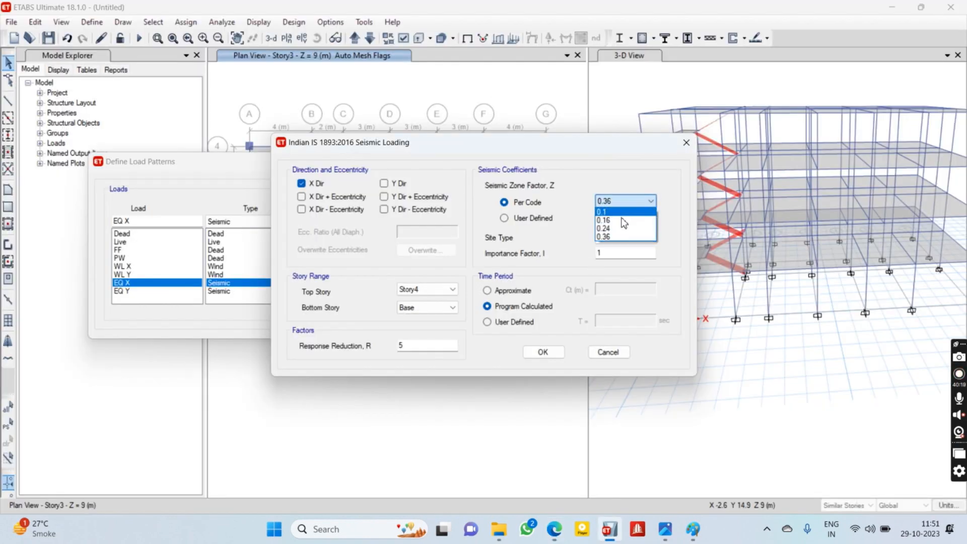
click(624, 228)
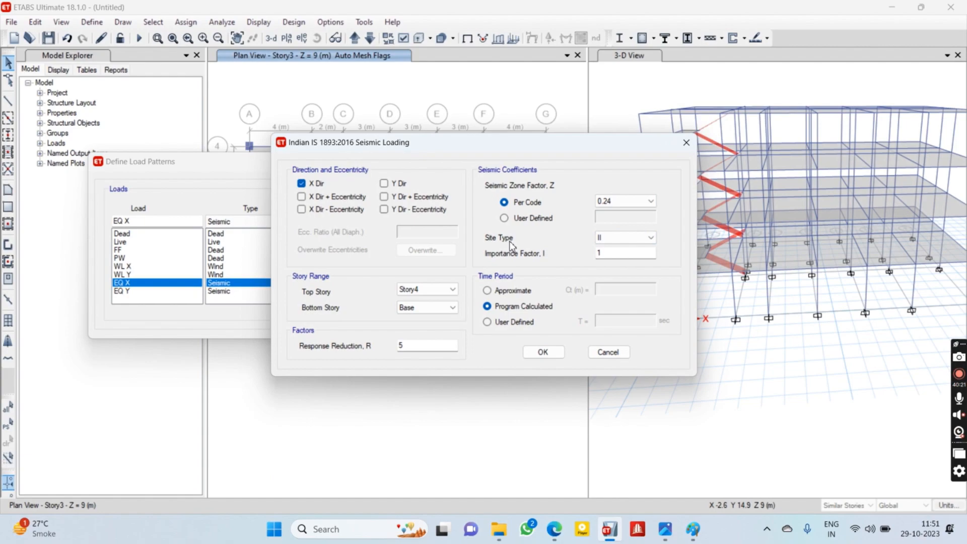
Consult the soil type classification in Table 4 of the IS 1893 PDF and select Site Type II for EQ X in ETABS.
click(554, 529)
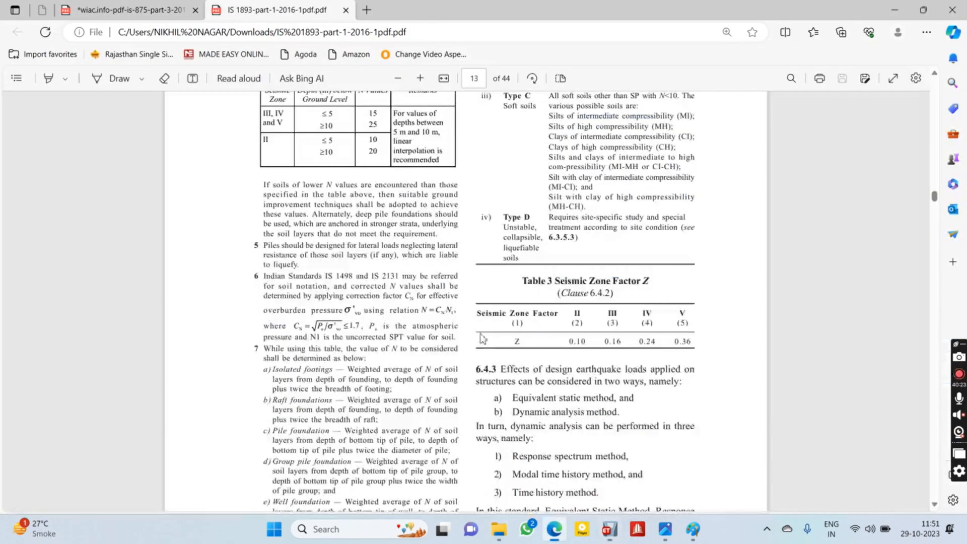
scroll(481, 338, down, 20)
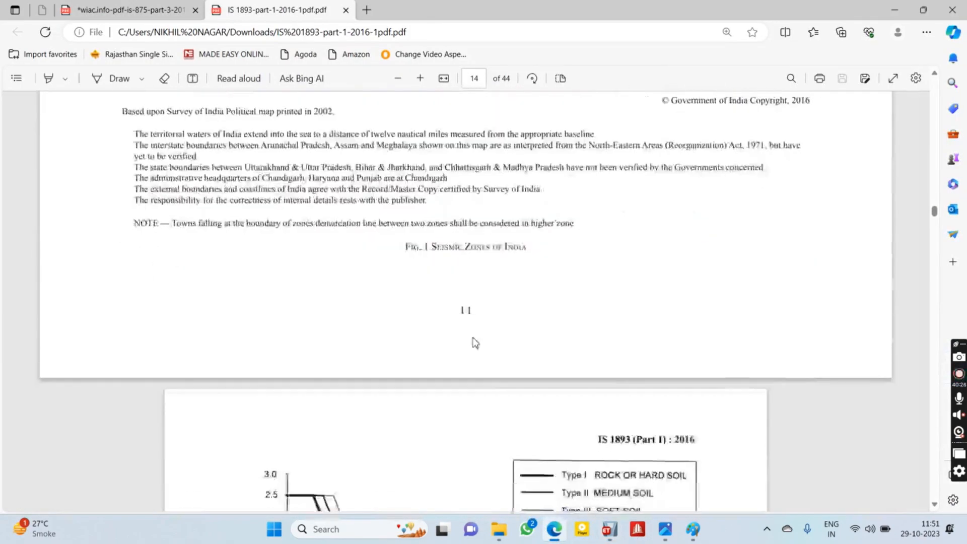
scroll(475, 343, down, 12)
scroll(433, 318, up, 6)
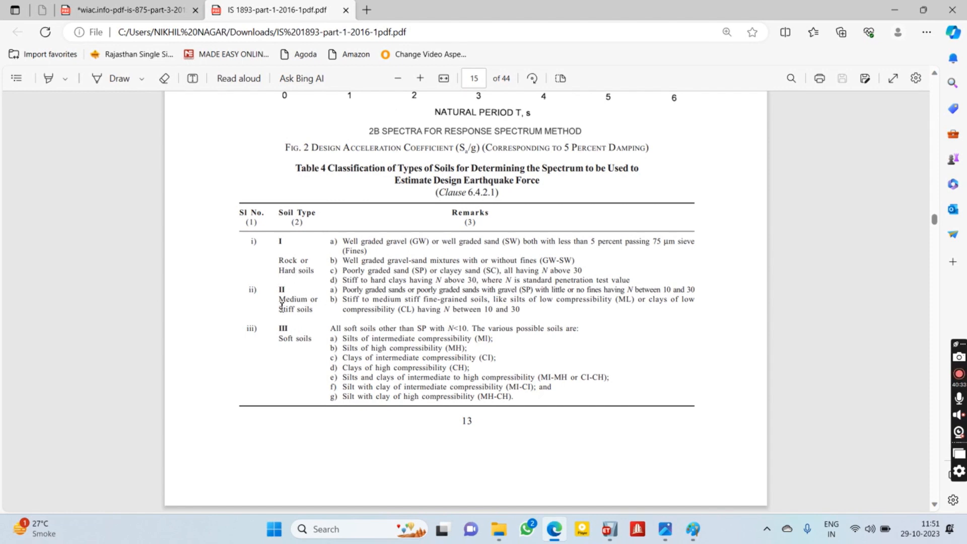
drag(317, 305, 287, 307)
click(317, 323)
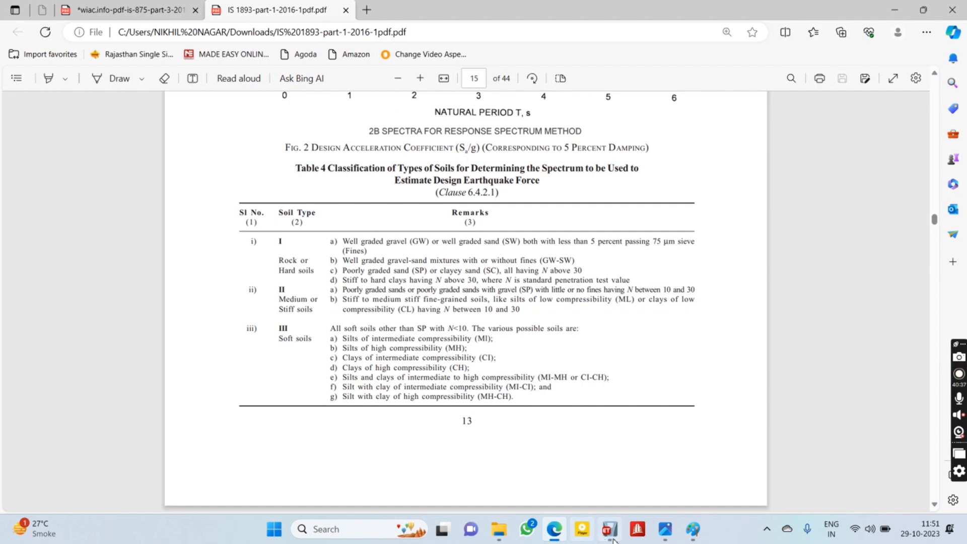
mouse_move(612, 541)
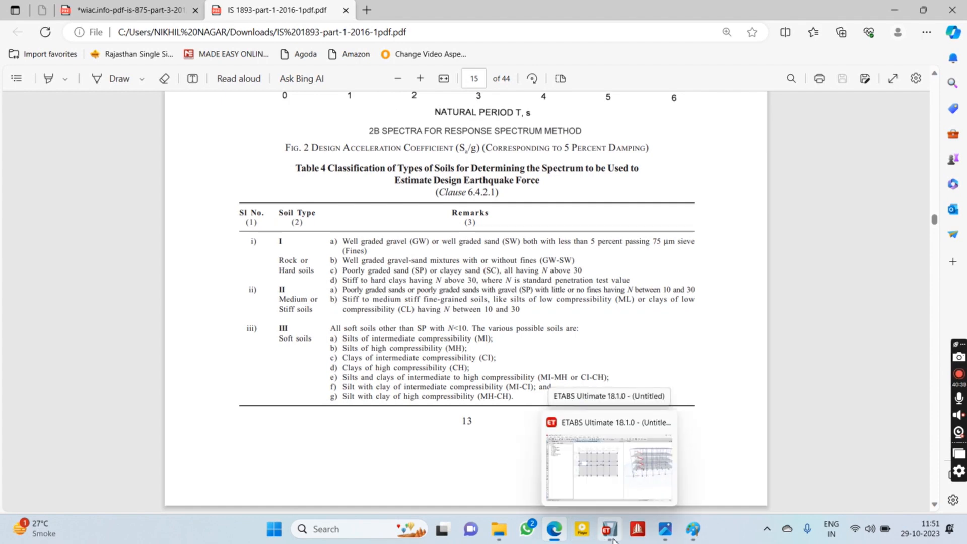
click(612, 541)
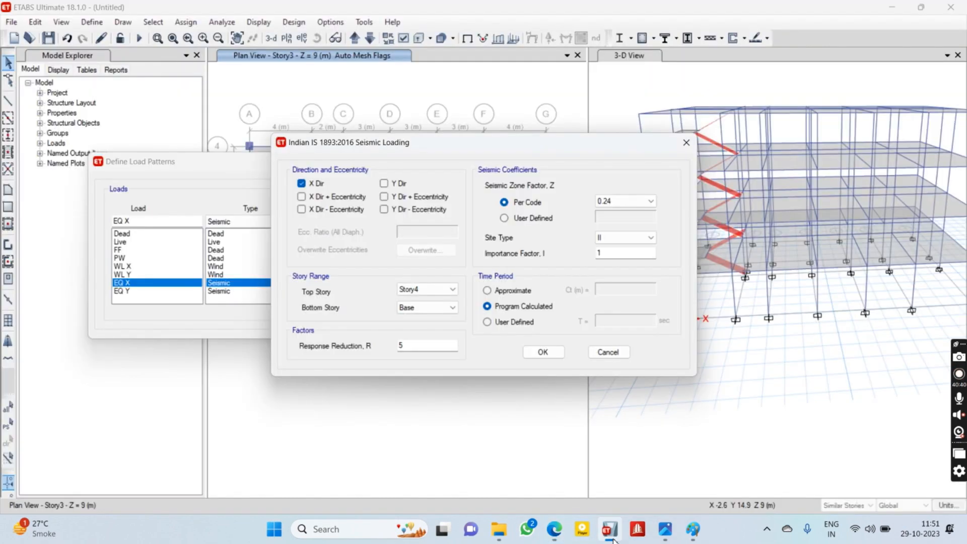
click(632, 237)
click(630, 258)
Look up Table 8 for importance factors in the IS 1893 PDF and set the EQ X importance factor I to 1.2 in ETABS.
click(554, 530)
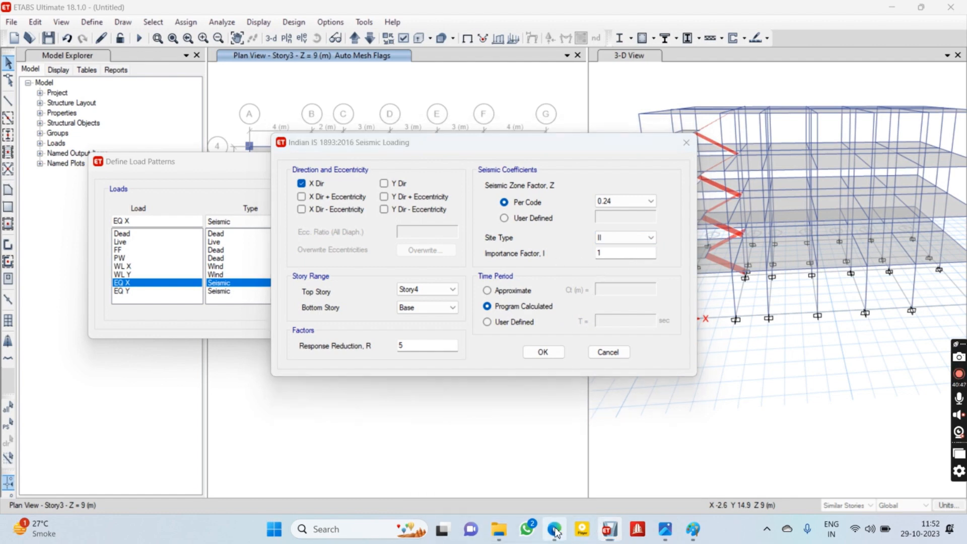
scroll(447, 332, down, 10)
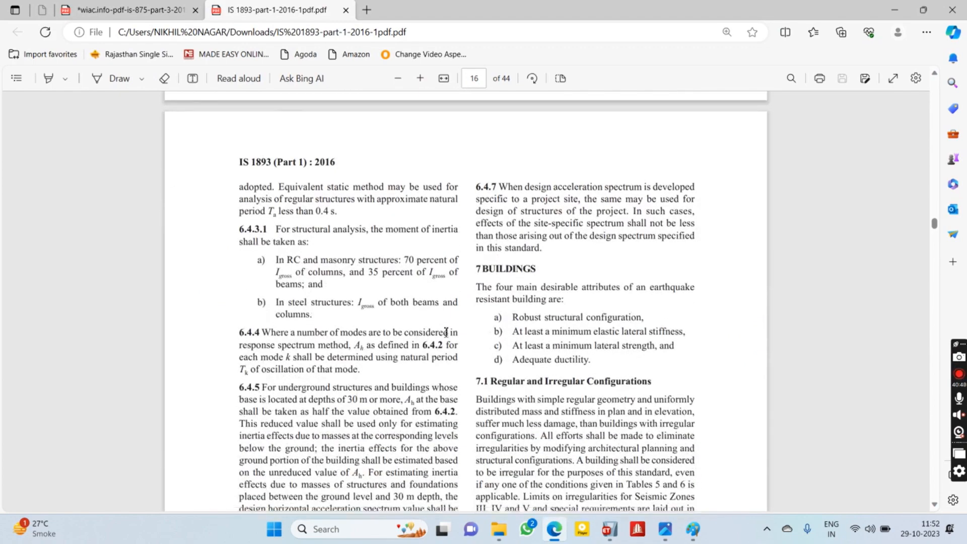
scroll(446, 333, down, 15)
scroll(445, 332, down, 20)
scroll(446, 332, down, 20)
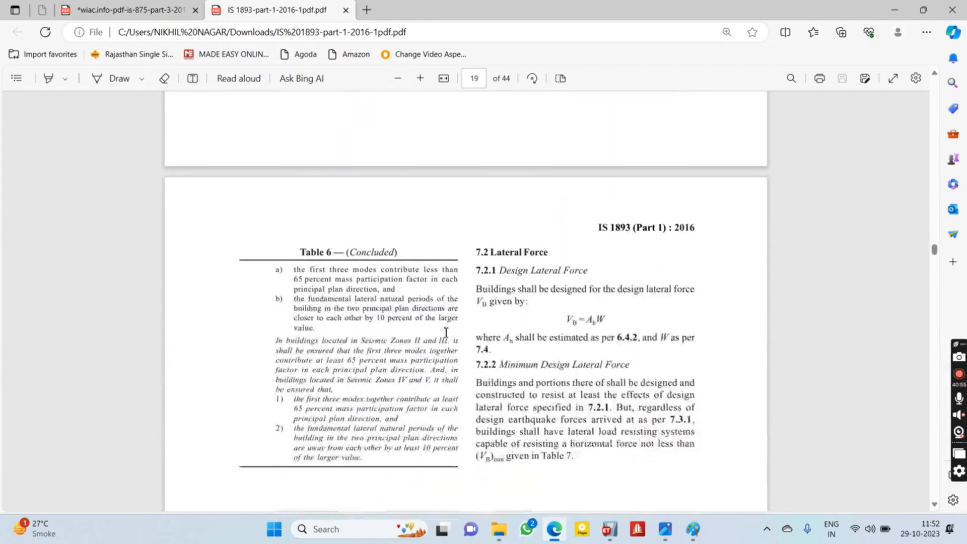
scroll(445, 333, down, 3)
scroll(446, 332, down, 20)
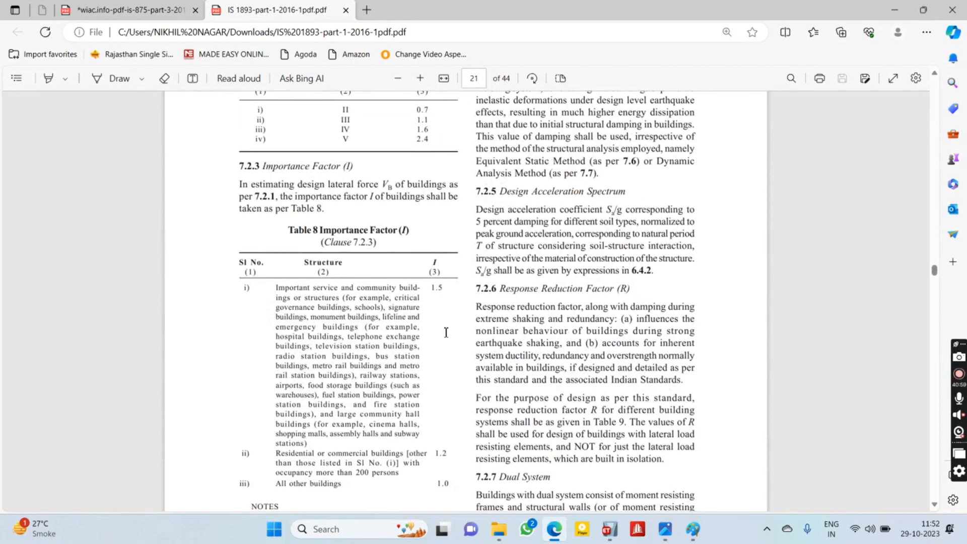
scroll(446, 332, up, 4)
scroll(334, 332, down, 2)
scroll(333, 333, down, 3)
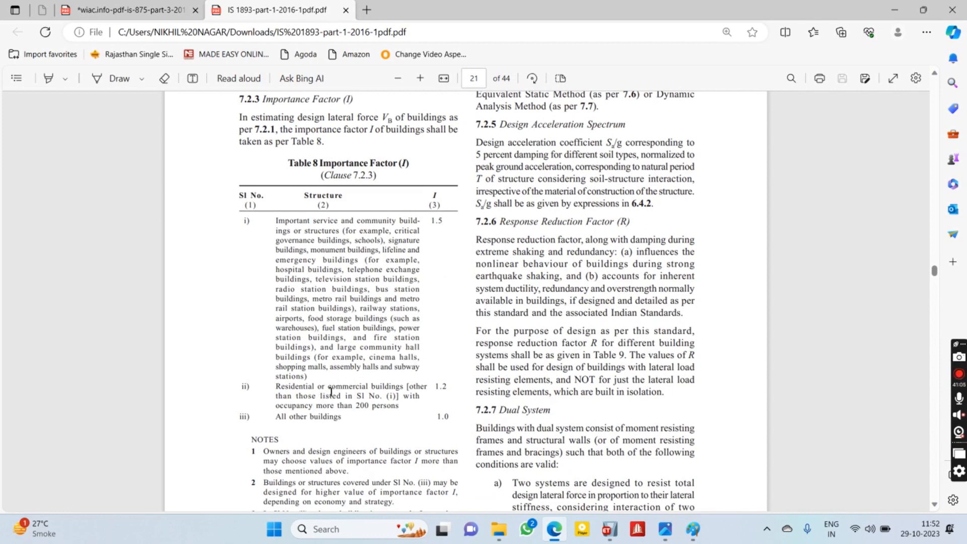
drag(330, 385, 404, 387)
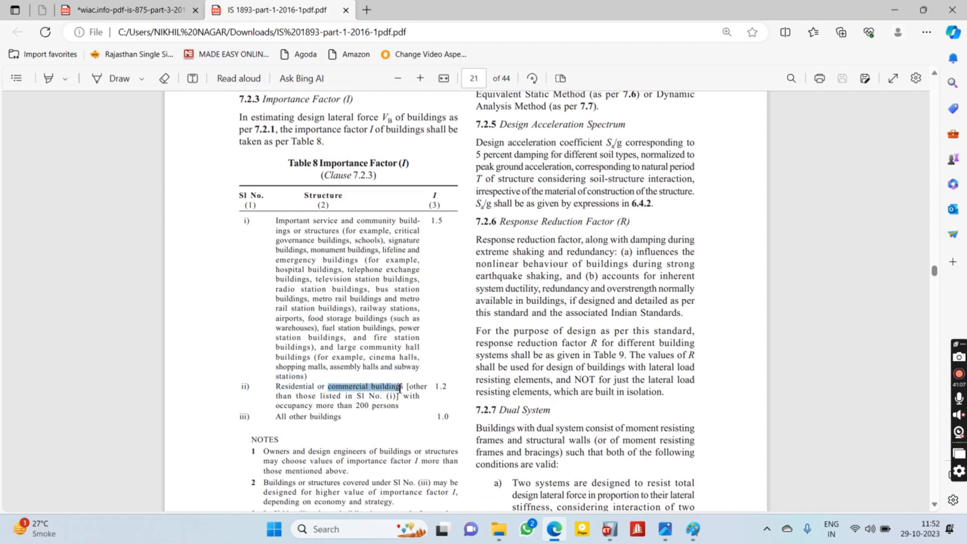
click(445, 392)
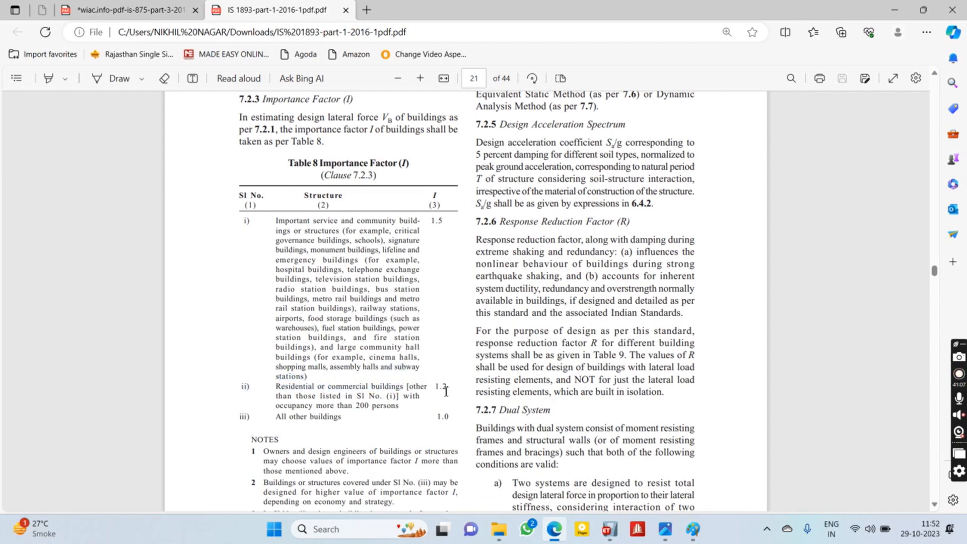
click(611, 528)
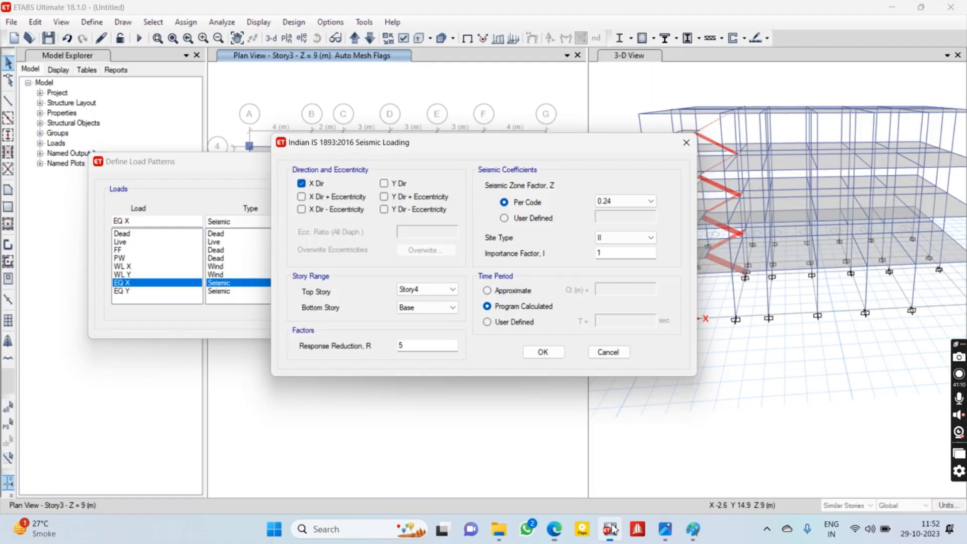
click(614, 254)
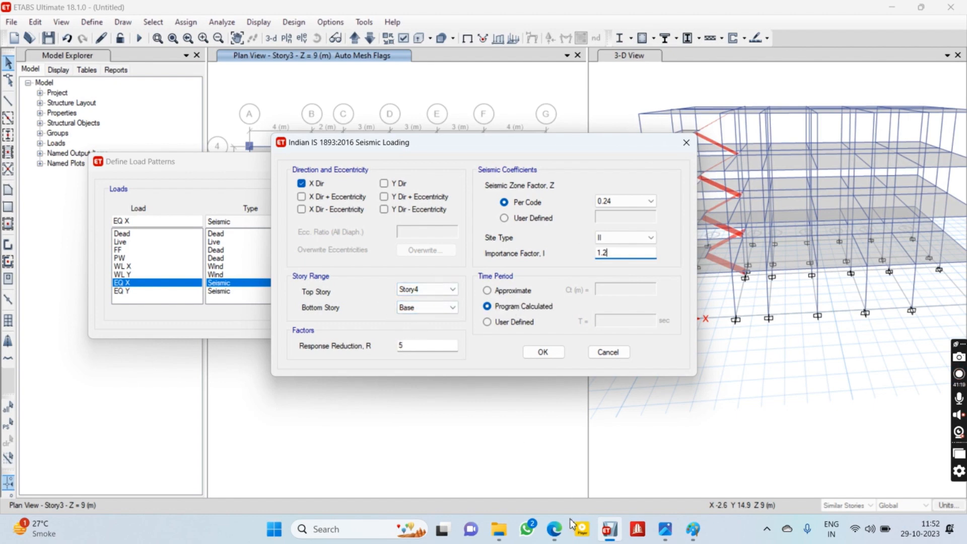
Consult Table 9 for RC moment frames in the IS 1893 PDF, and set the EQ X response reduction R to 3 in ETABS.
click(554, 529)
scroll(444, 323, down, 5)
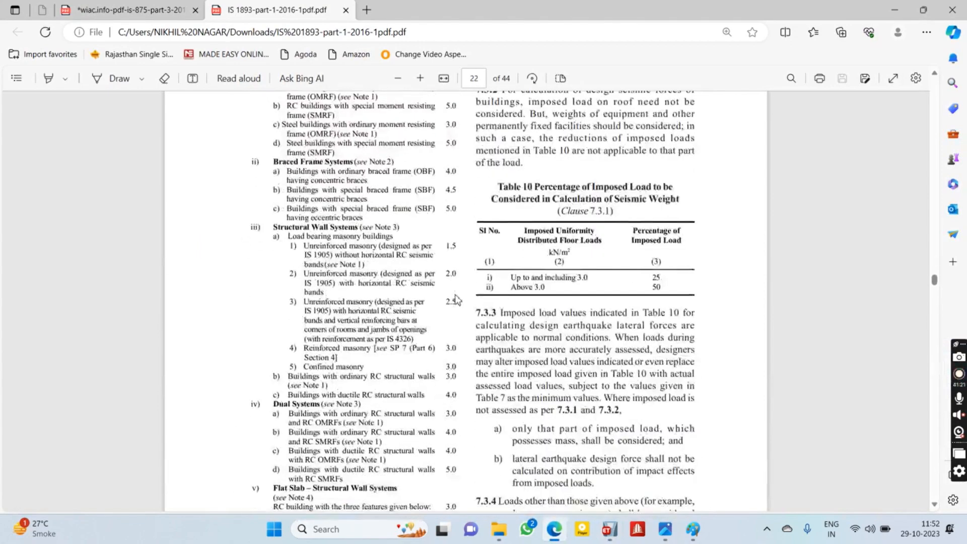
scroll(336, 248, up, 5)
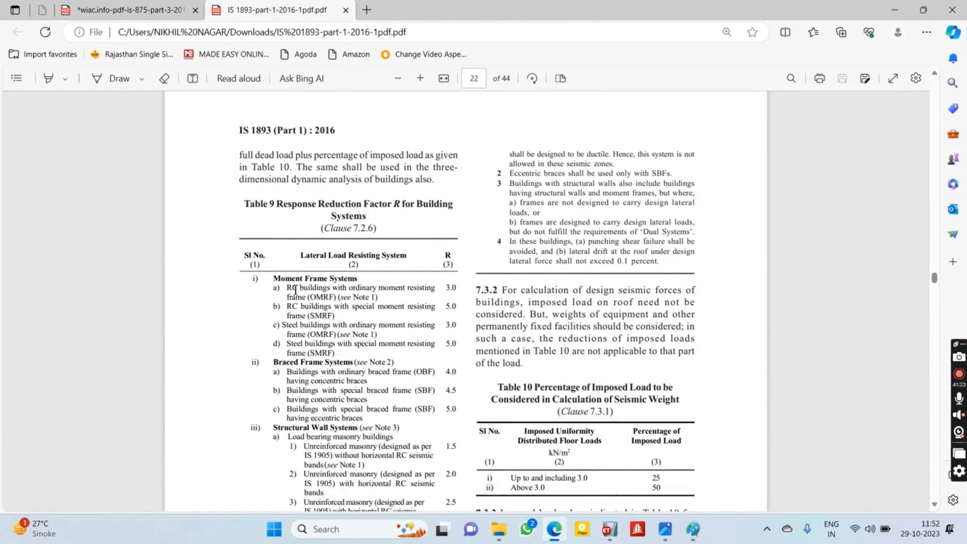
drag(289, 291, 384, 301)
click(384, 300)
drag(447, 288, 482, 409)
click(410, 391)
click(605, 528)
drag(417, 347, 382, 349)
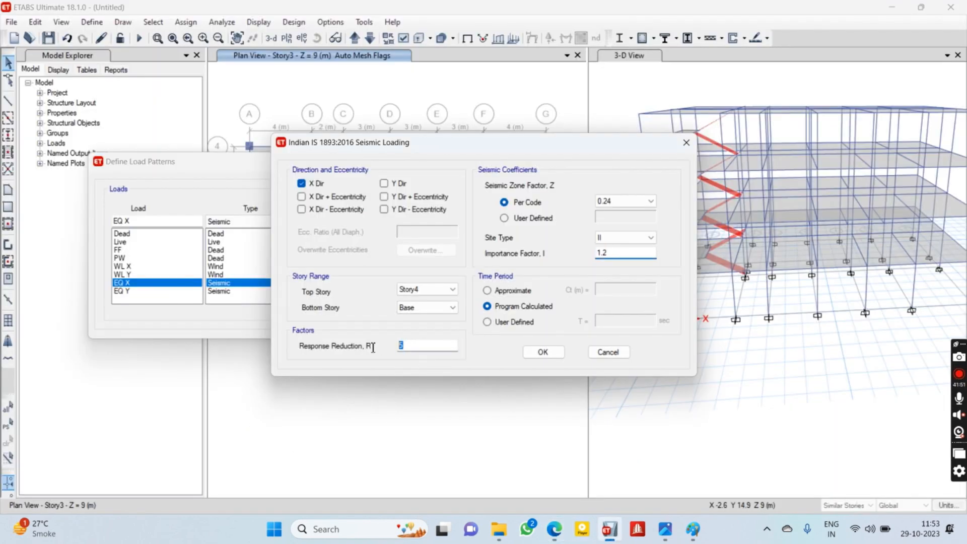
click(549, 351)
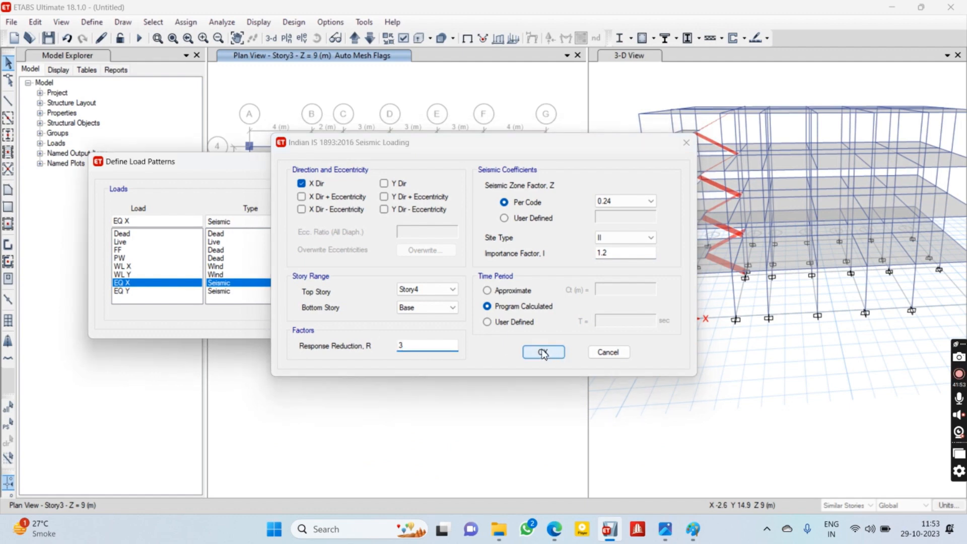
Limit the EQ Y seismic load to Y Dir by disabling X Dir and all eccentricity options.
click(221, 293)
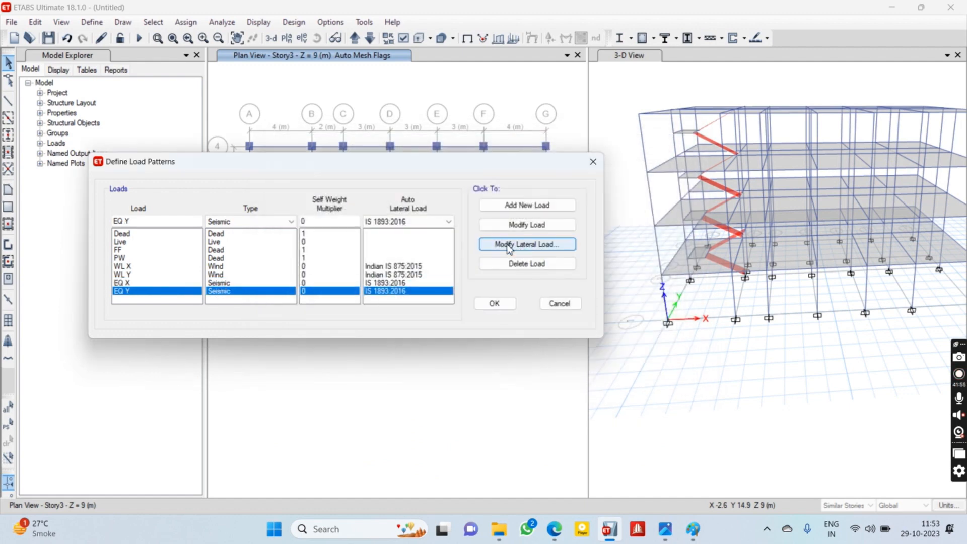
click(508, 244)
click(397, 196)
click(342, 209)
click(341, 197)
click(314, 185)
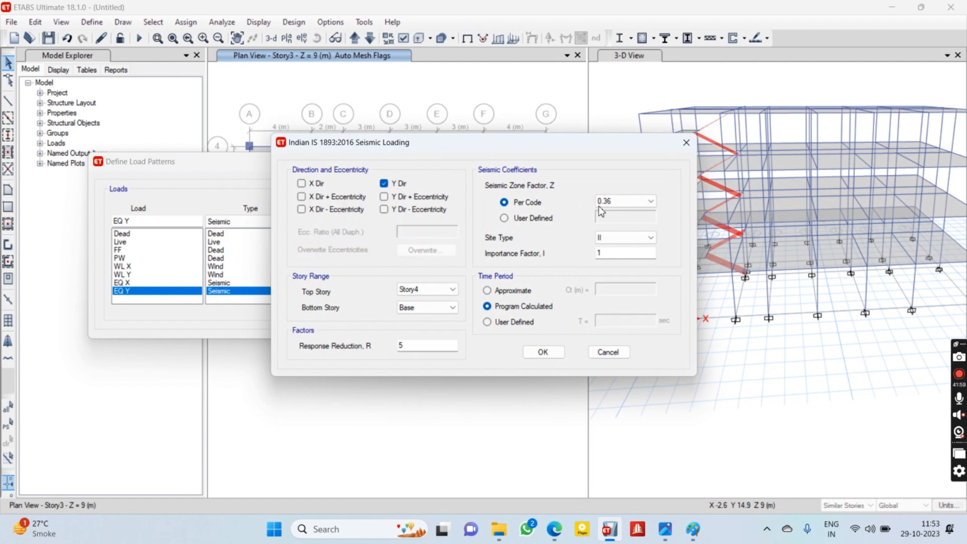
Set EQ Y's zone factor to 0.24, importance factor to 1.2 and response reduction to 3, and accept the load patterns.
click(625, 201)
click(617, 228)
click(618, 252)
text(.2)
double_click(403, 346)
text(3)
click(542, 351)
click(491, 305)
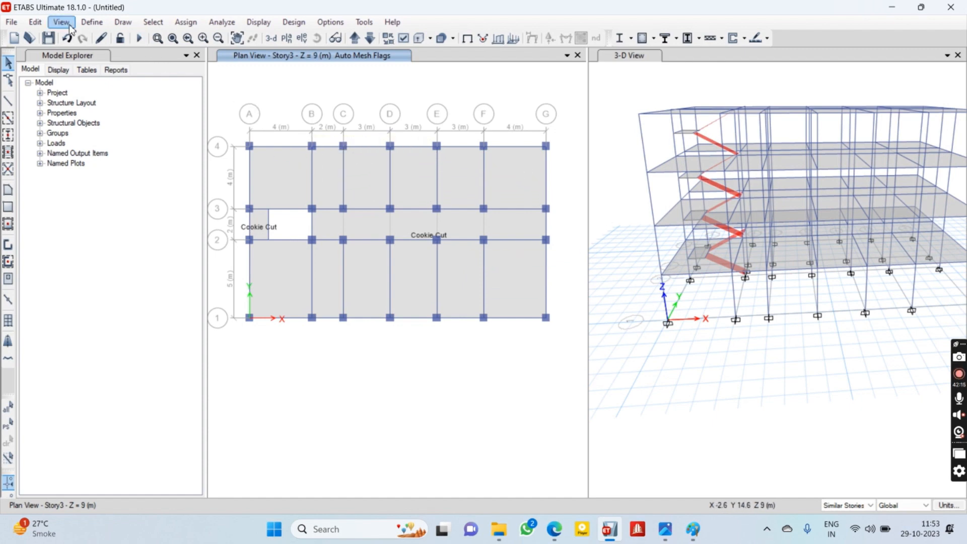
Add the default design load combinations for Concrete Frame Design and accept the combination list.
click(92, 22)
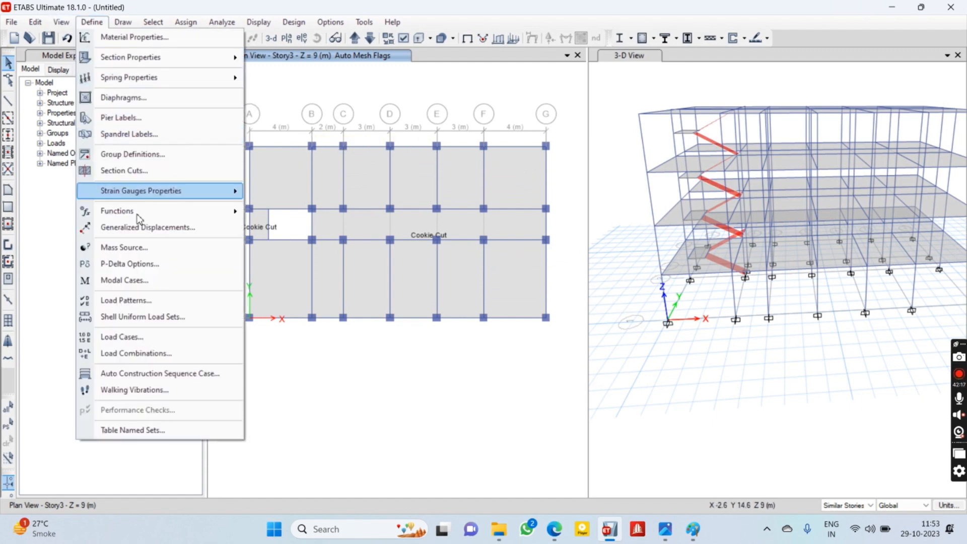
click(150, 355)
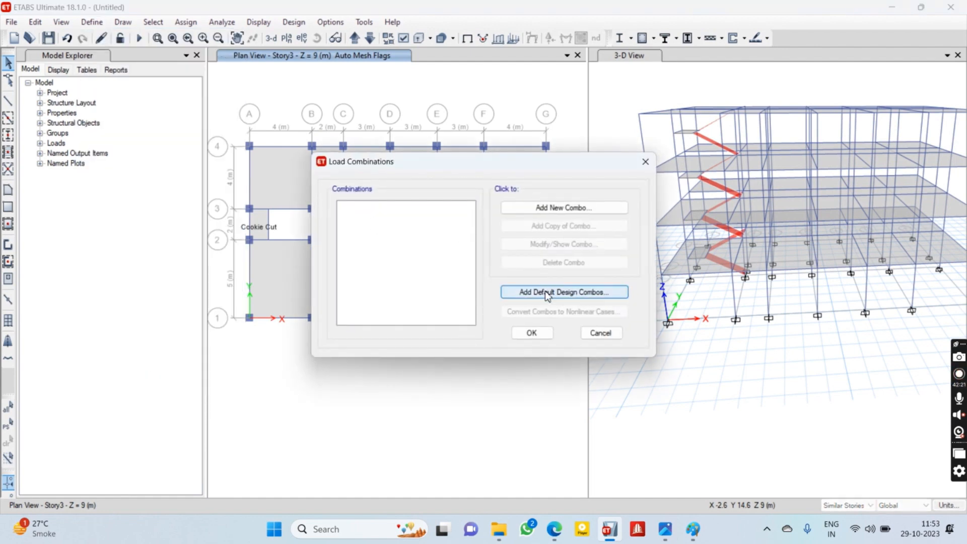
click(578, 296)
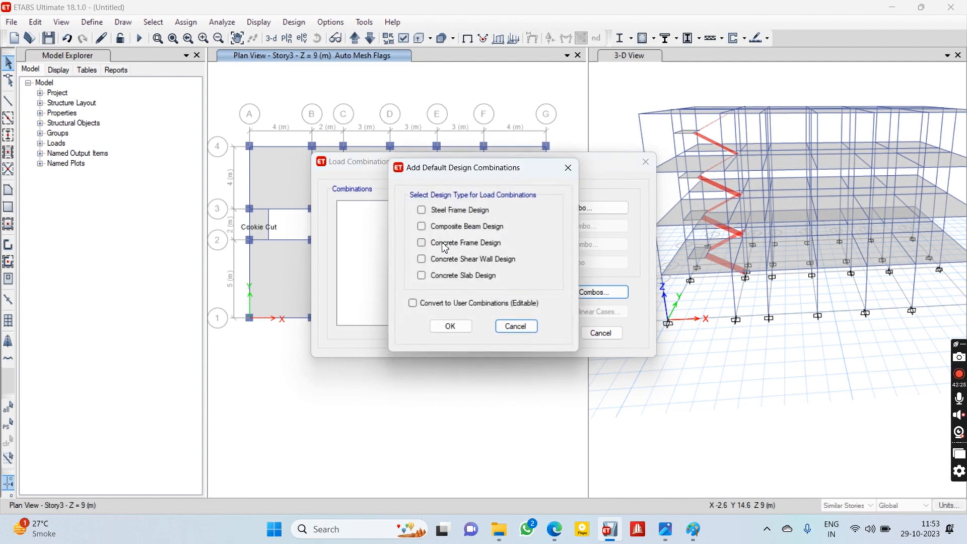
click(458, 246)
click(451, 326)
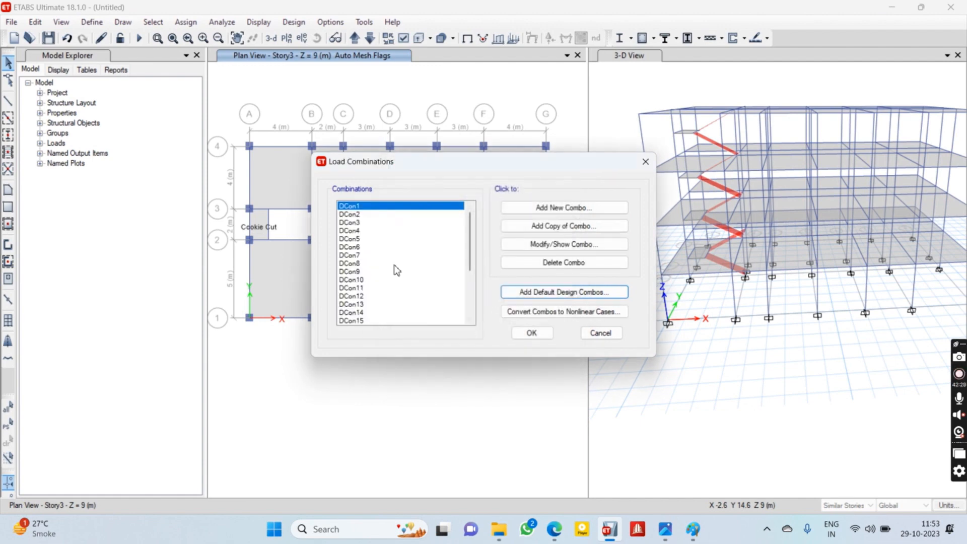
scroll(396, 272, down, 4)
click(530, 335)
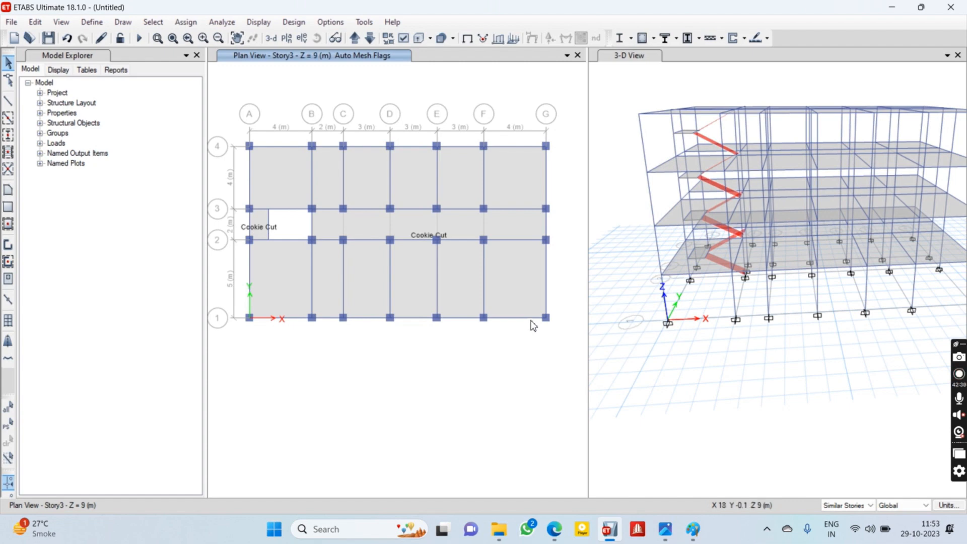
Try to change the FF load pattern's type to Super Dead in the load pattern definitions.
click(82, 24)
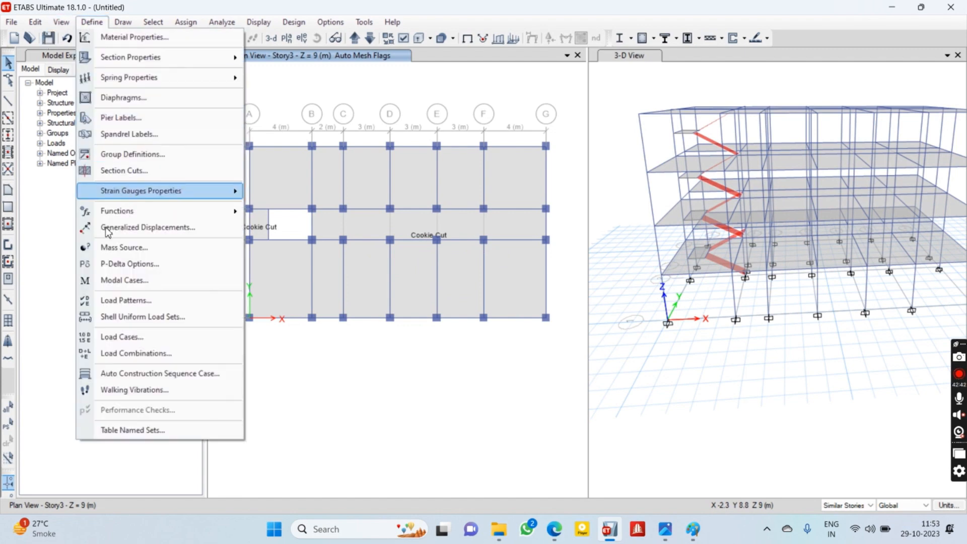
click(125, 300)
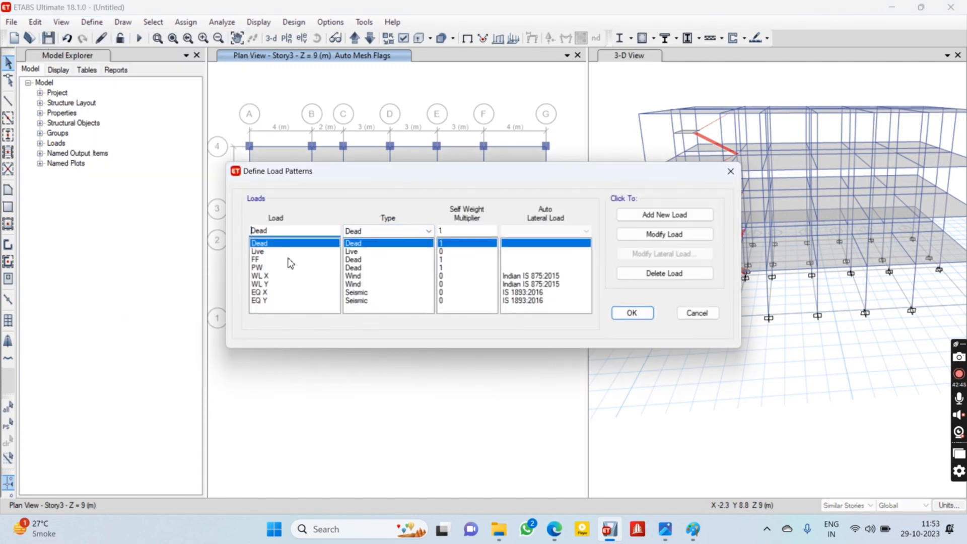
click(263, 260)
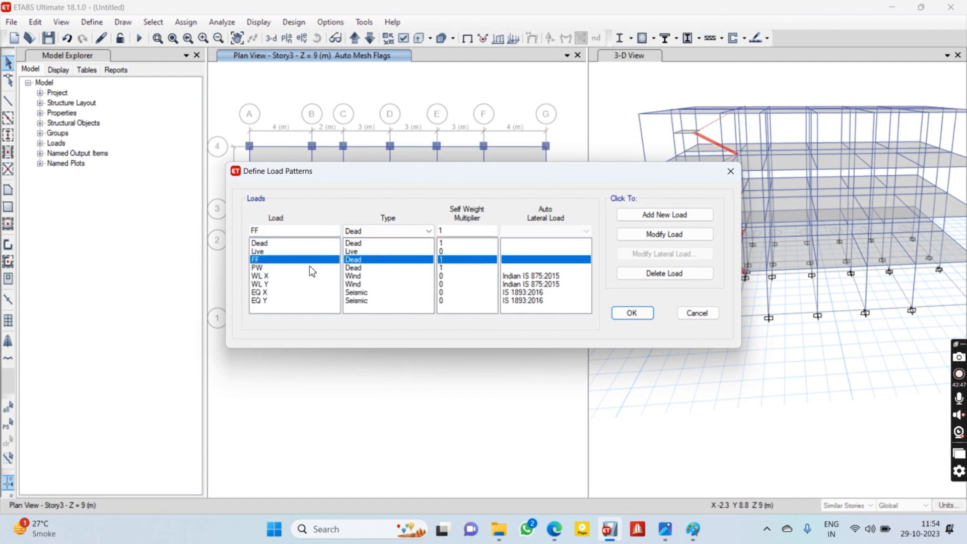
click(383, 230)
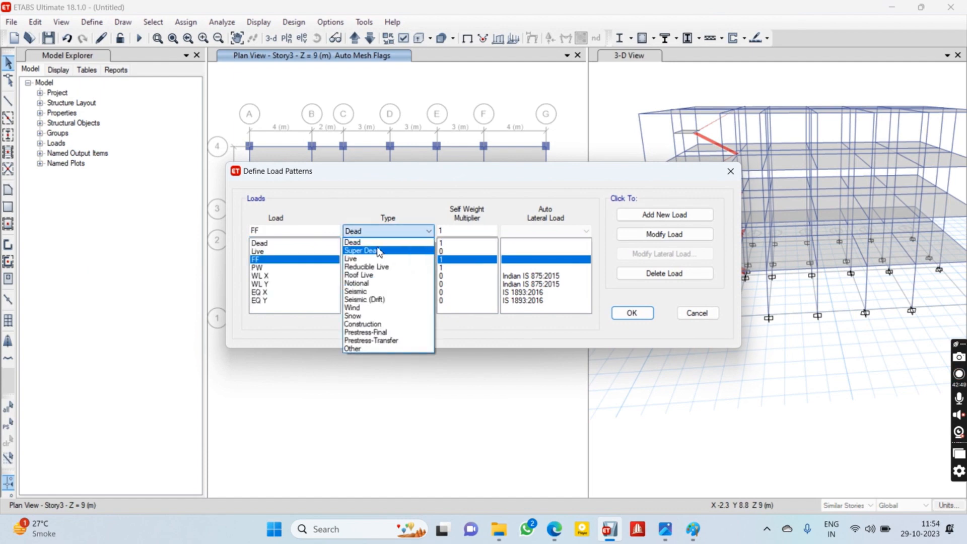
click(372, 247)
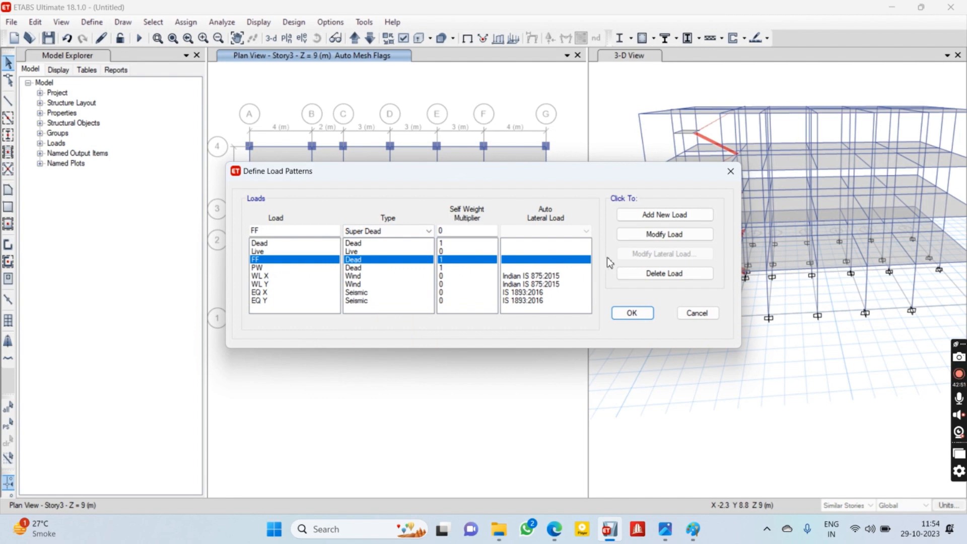
click(286, 268)
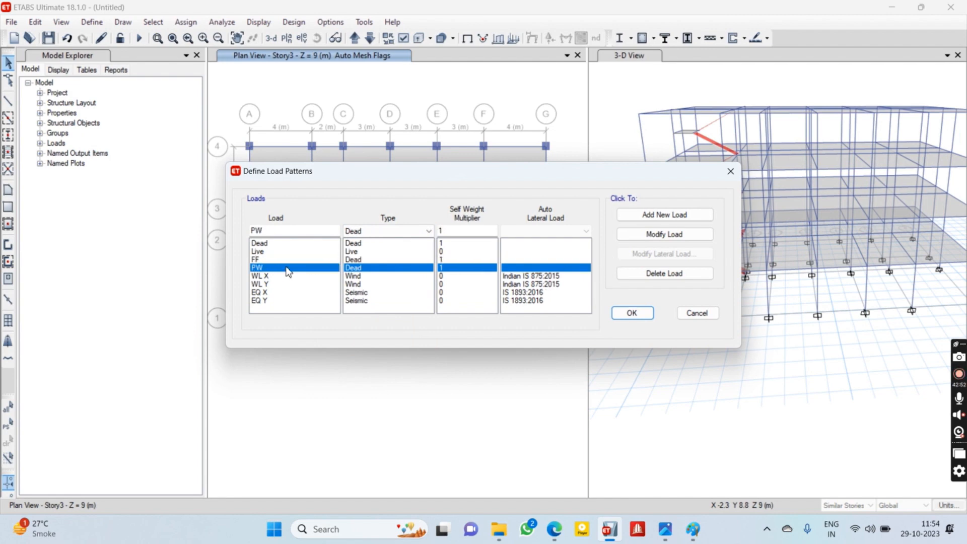
Try to add the FF pattern as a Super Dead load and accept the load patterns.
click(353, 260)
click(374, 233)
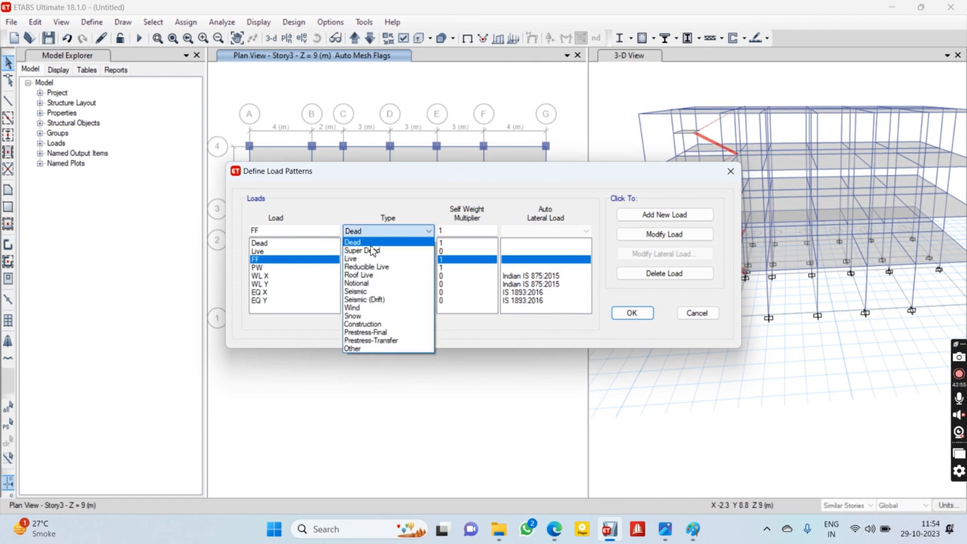
click(375, 246)
click(665, 215)
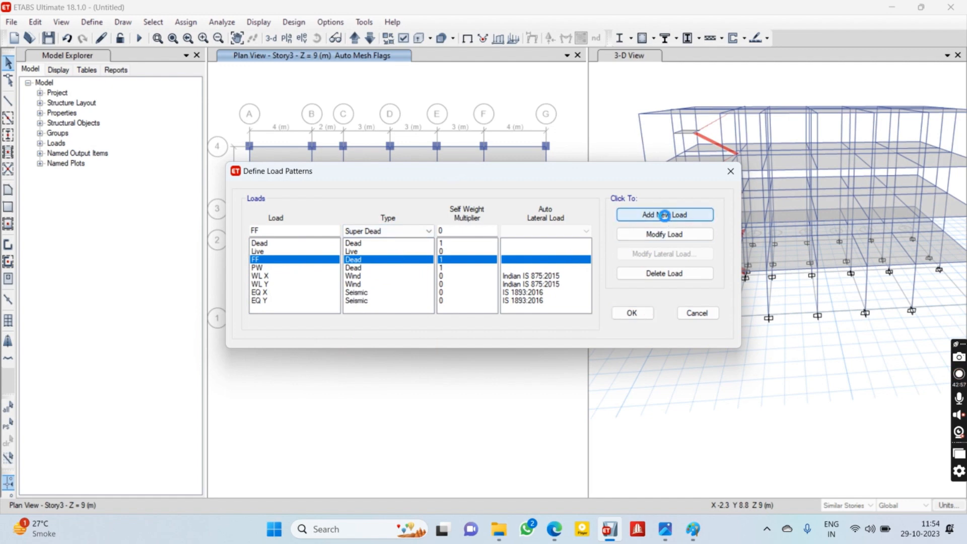
click(527, 305)
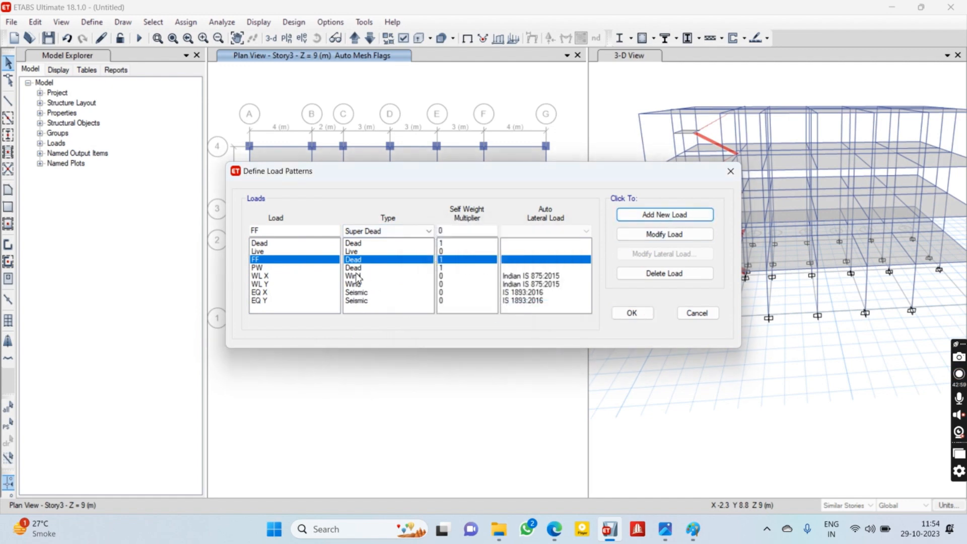
click(392, 234)
click(392, 234)
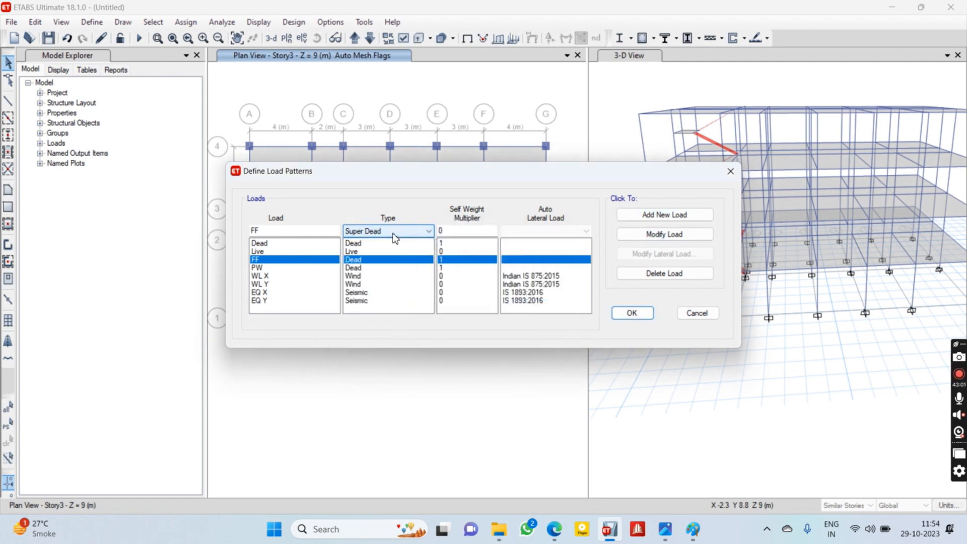
click(632, 314)
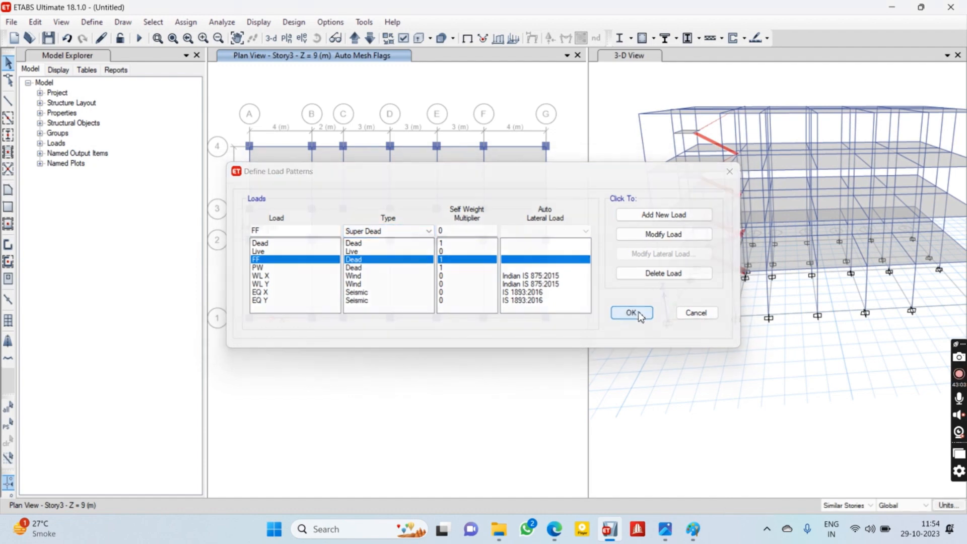
click(88, 22)
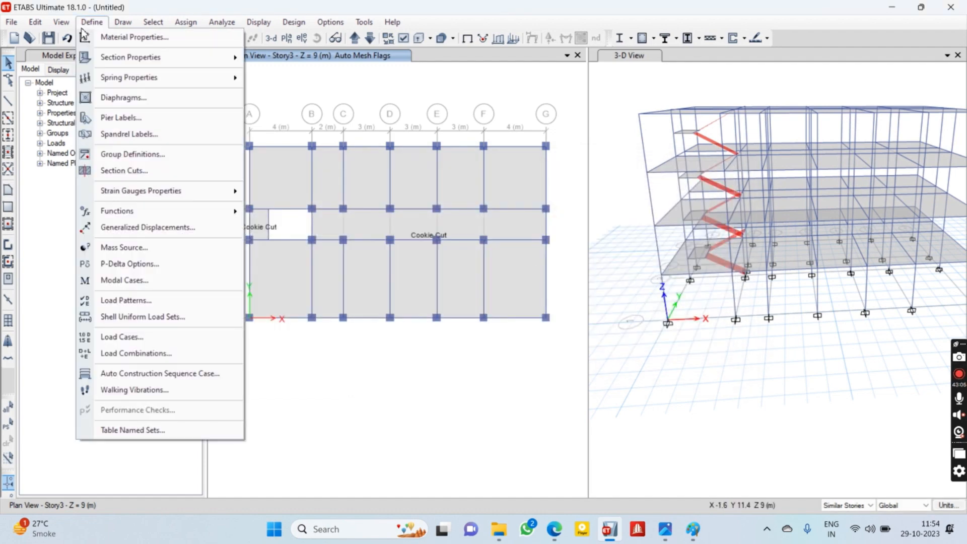
click(174, 337)
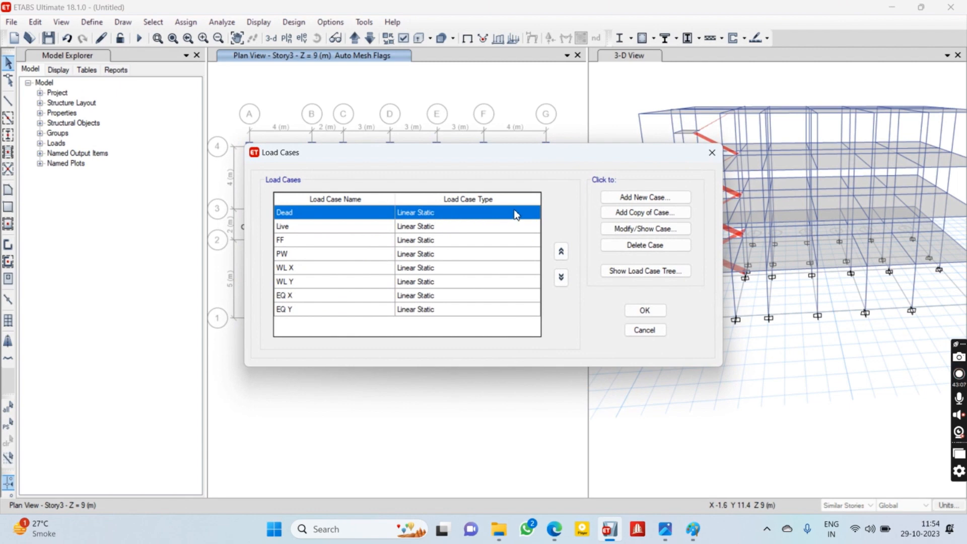
click(712, 152)
click(92, 22)
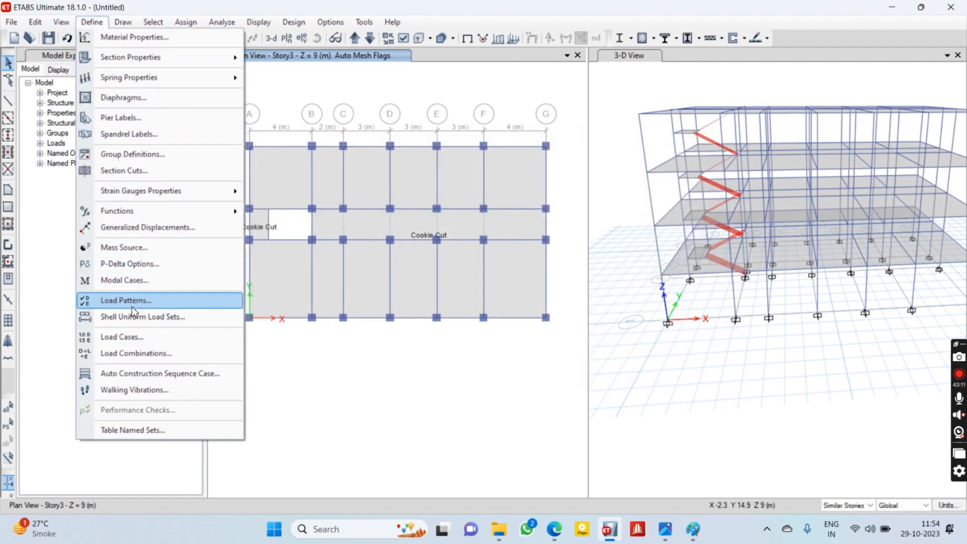
click(124, 337)
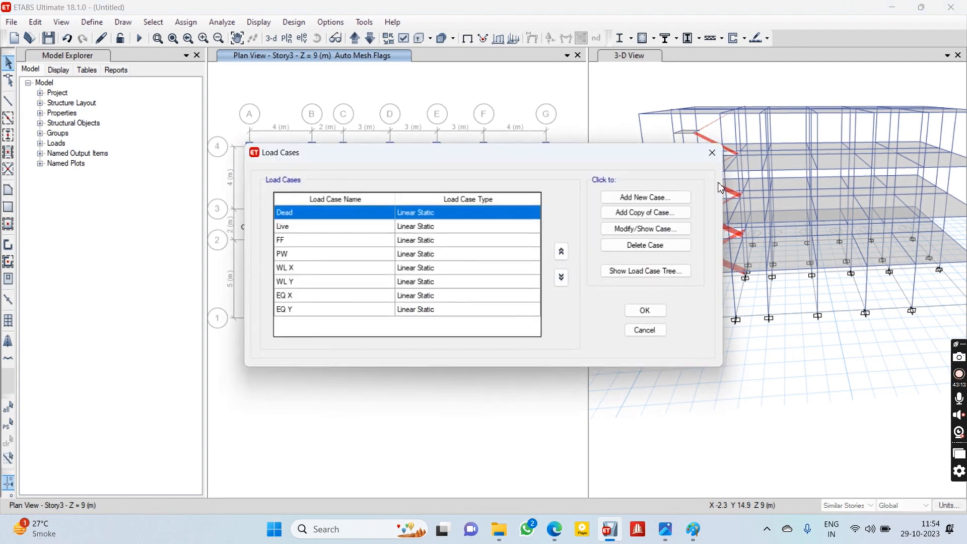
click(712, 153)
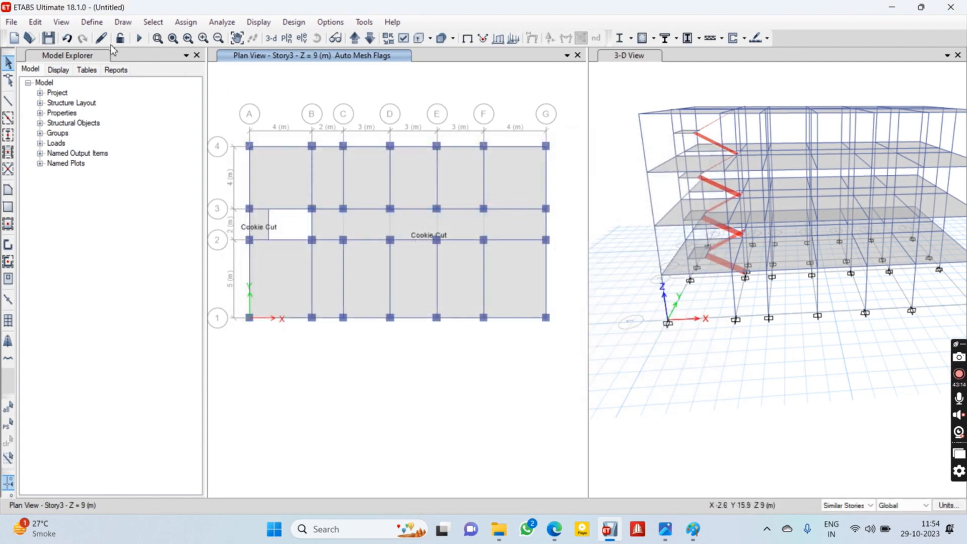
Open the load pattern definitions and select the FF pattern.
click(81, 23)
click(162, 300)
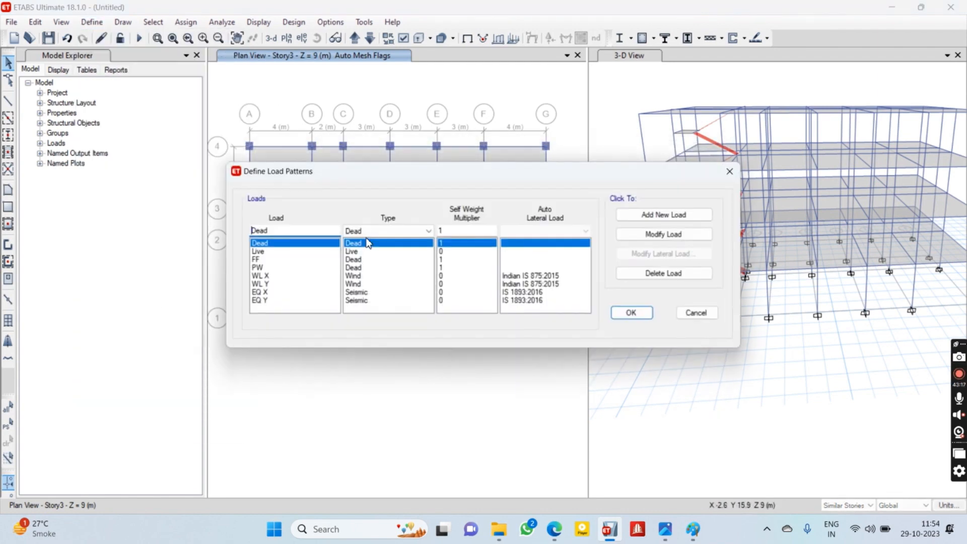
click(277, 262)
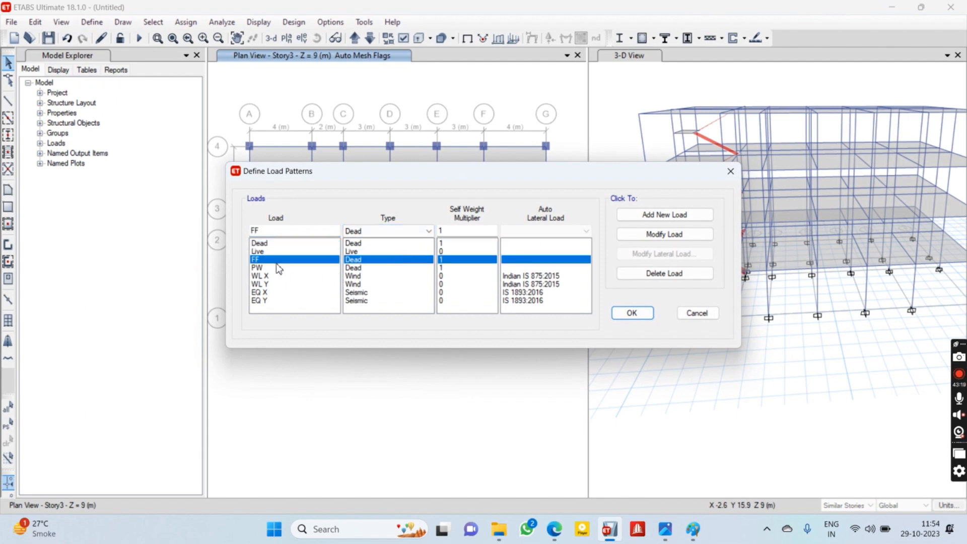
click(371, 235)
click(371, 235)
click(451, 231)
click(394, 231)
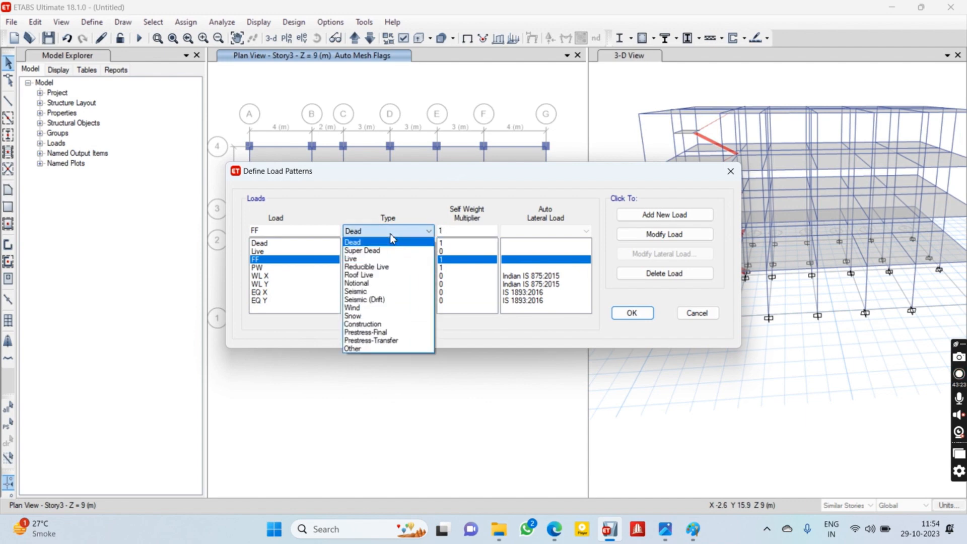
click(393, 250)
drag(447, 231, 431, 230)
click(351, 261)
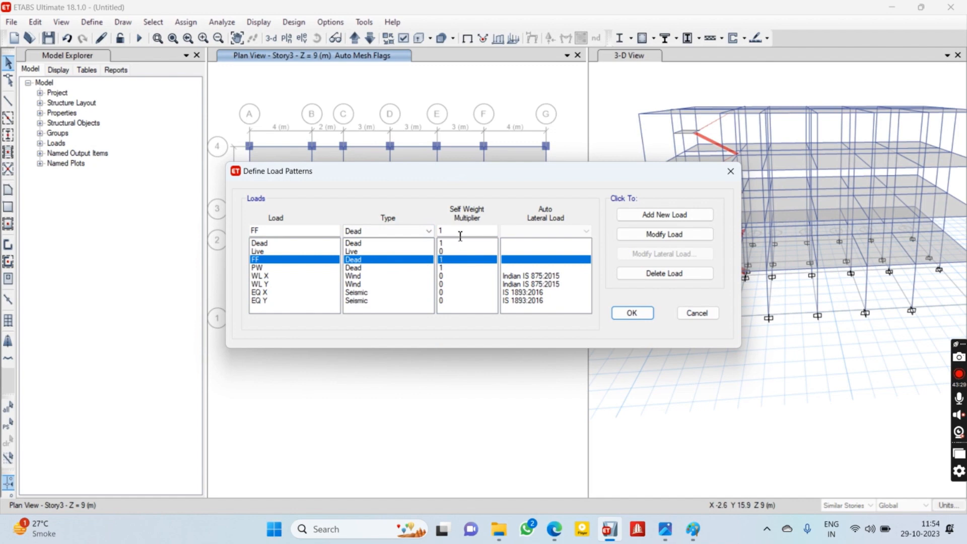
click(412, 268)
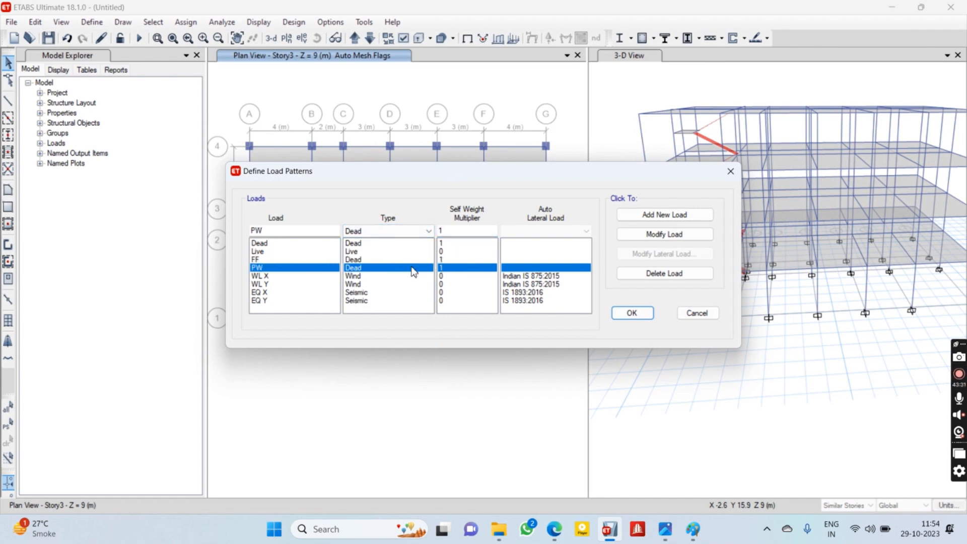
Modify the FF load pattern to type Super Dead with a self-weight multiplier of 0.
click(412, 259)
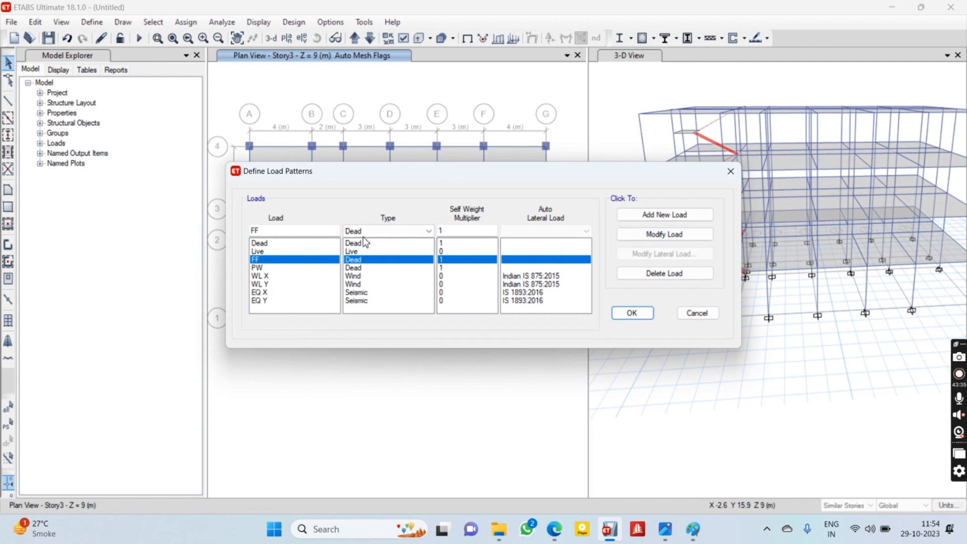
click(366, 231)
click(365, 251)
click(650, 234)
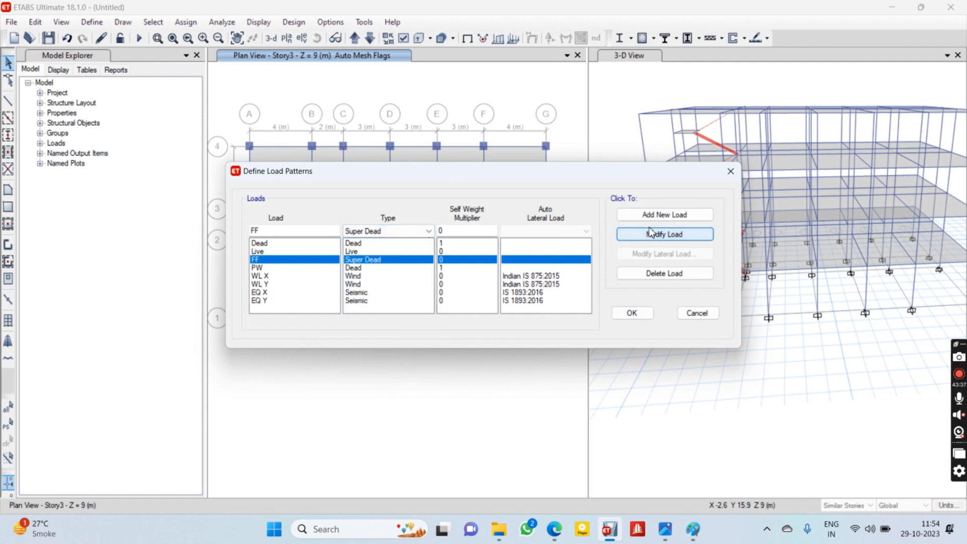
Modify the PW load pattern to type Super Dead with a self-weight multiplier of 0, and accept the load patterns.
click(259, 268)
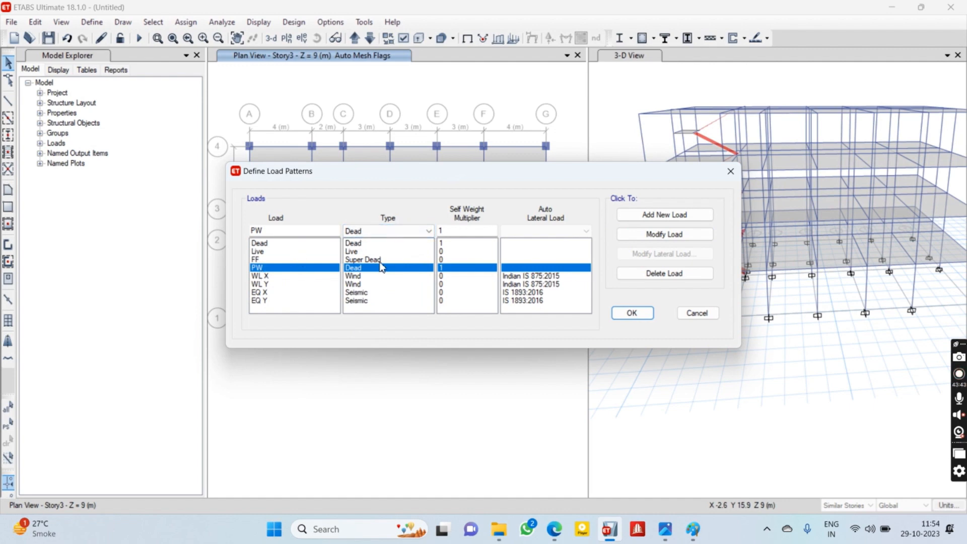
click(388, 231)
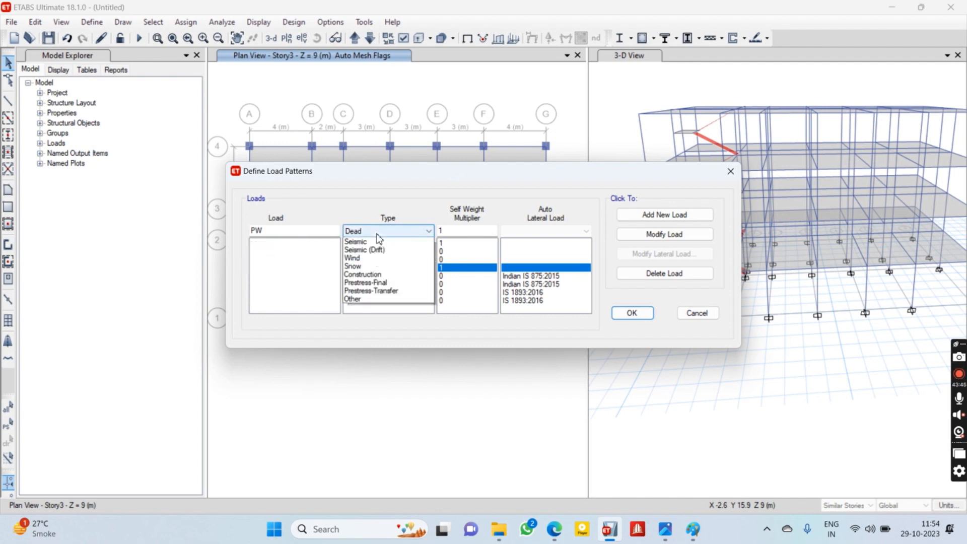
click(370, 248)
click(710, 235)
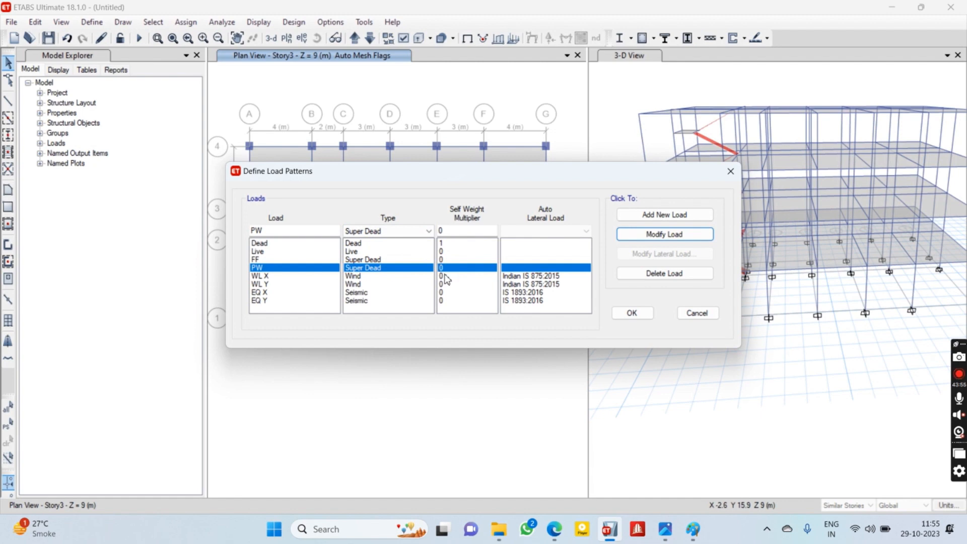
click(634, 313)
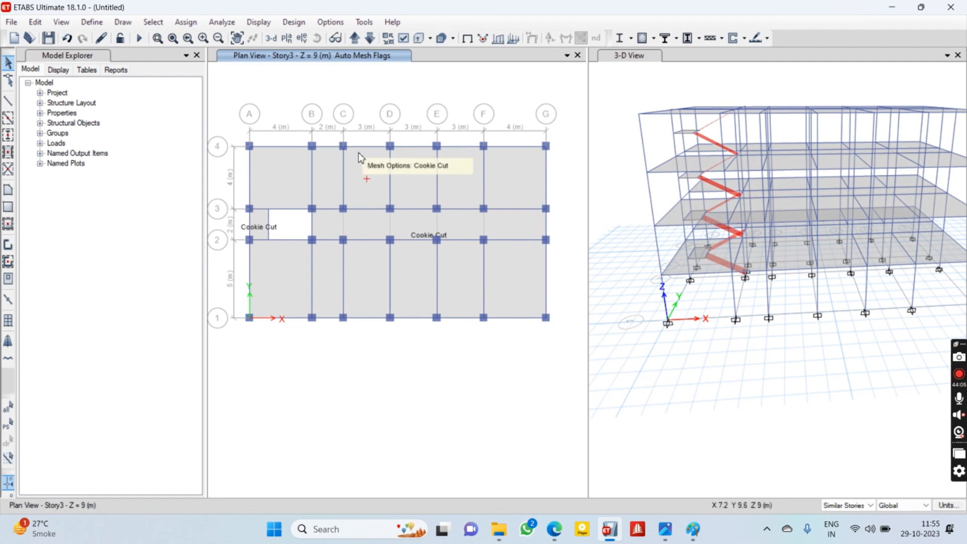
Run the analysis, saving the model as Commercial Building 1 in the Etabs Works folder.
click(138, 38)
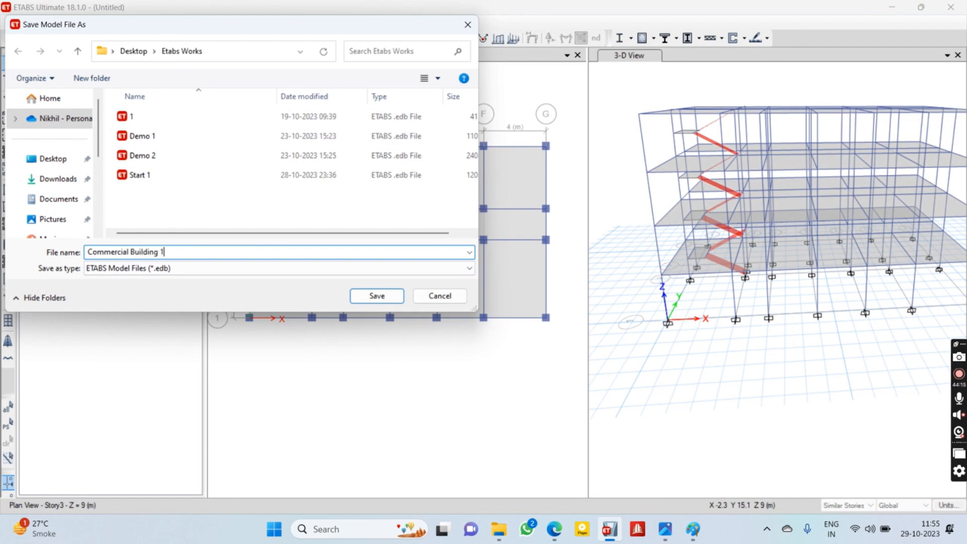
key(Return)
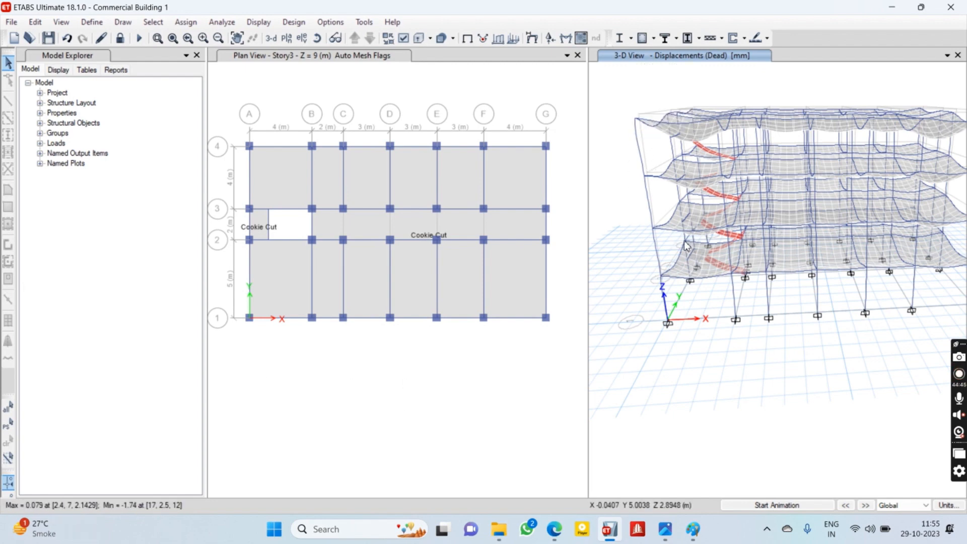
scroll(688, 243, up, 3)
scroll(799, 250, down, 6)
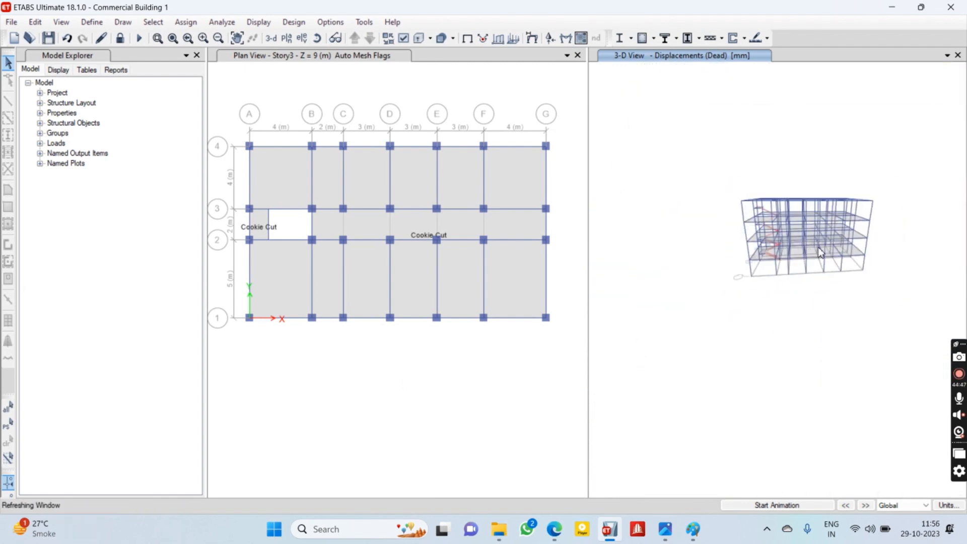
scroll(819, 253, up, 4)
scroll(856, 242, up, 2)
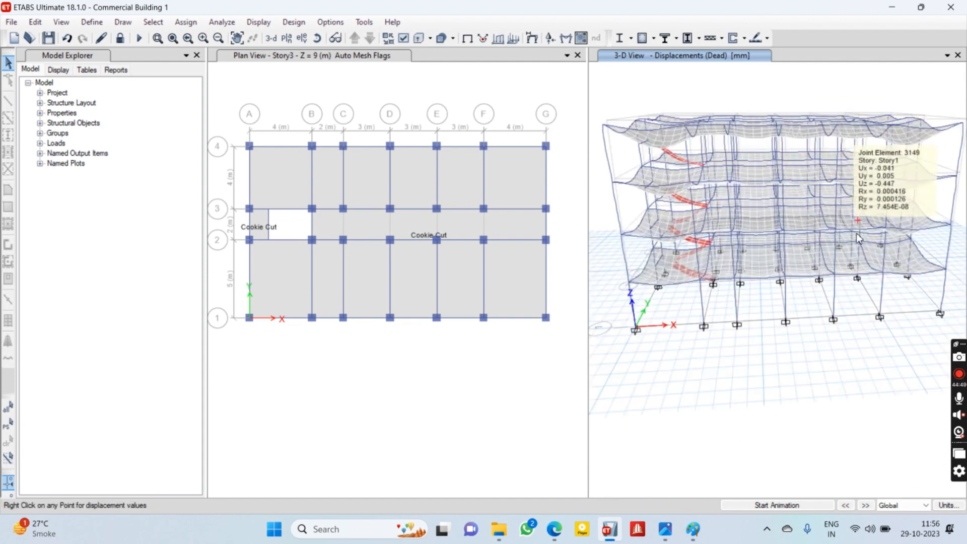
key(XF86AudioLowerVolume)
key(XF86AudioLowerVolume)
key(XF86AudioLowerVolume)
key(XF86AudioLowerVolume)
key(XF86AudioLowerVolume)
key(XF86AudioLowerVolume)
key(XF86AudioLowerVolume)
key(XF86AudioLowerVolume)
key(XF86AudioLowerVolume)
key(XF86AudioLowerVolume)
key(XF86AudioLowerVolume)
key(XF86AudioLowerVolume)
key(XF86AudioLowerVolume)
key(XF86AudioLowerVolume)
key(XF86AudioLowerVolume)
key(XF86AudioLowerVolume)
key(XF86AudioLowerVolume)
Animate the Dead load displacements in the 3-D view, reduce the animation speed and stop the animation.
click(785, 505)
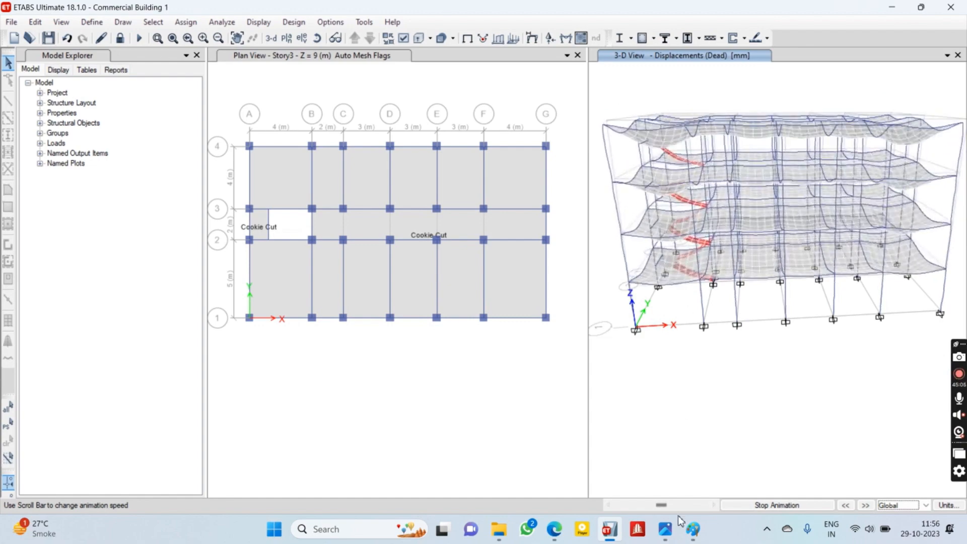
mouse_move(664, 505)
mouse_down()
mouse_move(689, 508)
mouse_move(650, 506)
mouse_up()
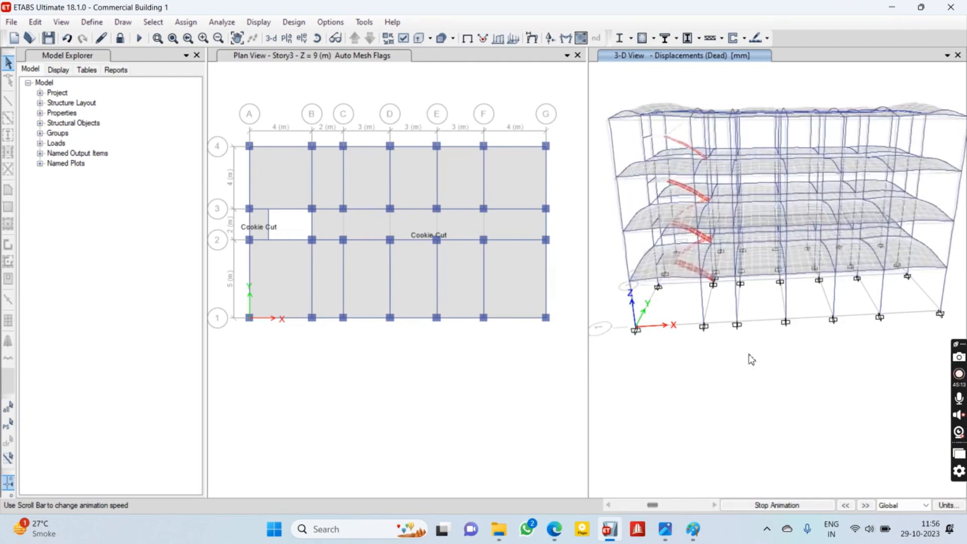
click(787, 506)
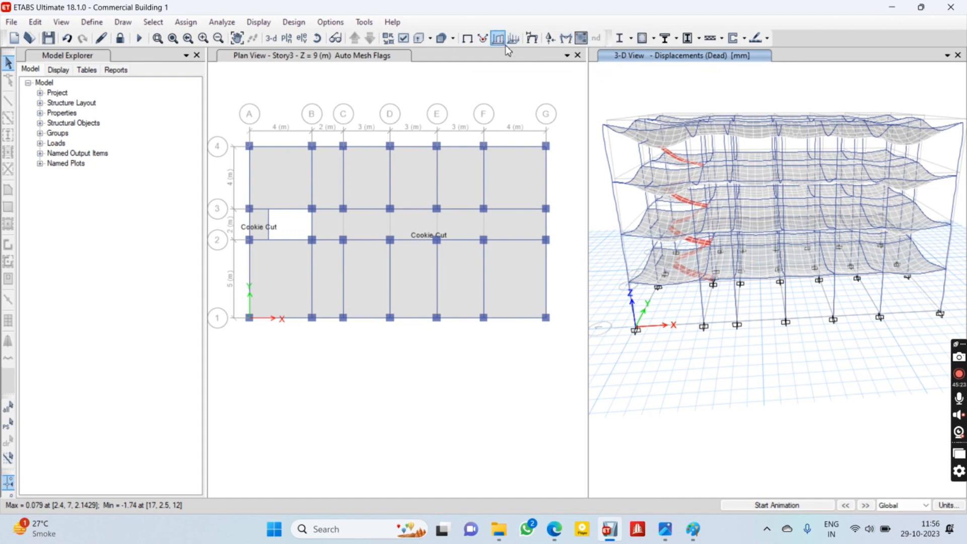
Display the deformed shape for the Live load case in the 3-D view and inspect its joint displacements.
click(531, 39)
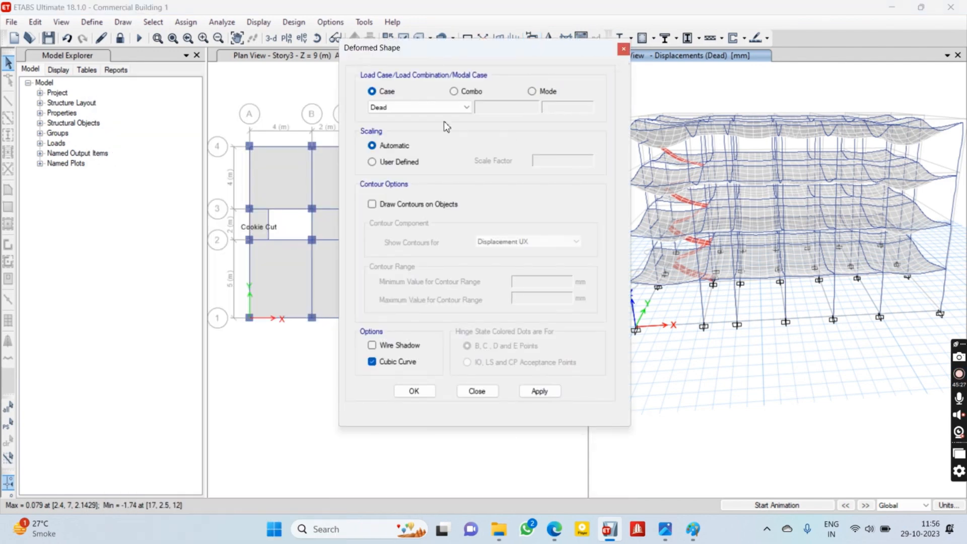
click(431, 107)
click(432, 127)
click(528, 396)
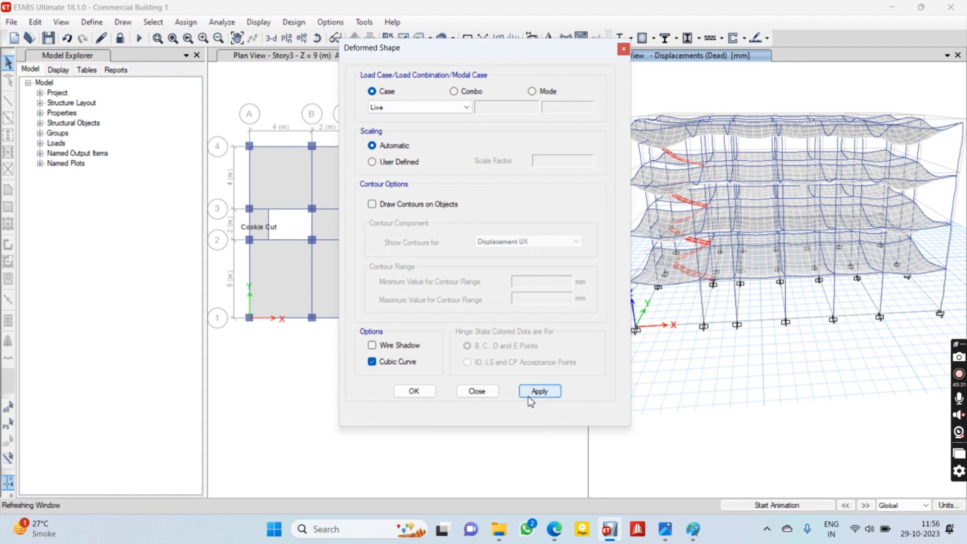
right_click(814, 160)
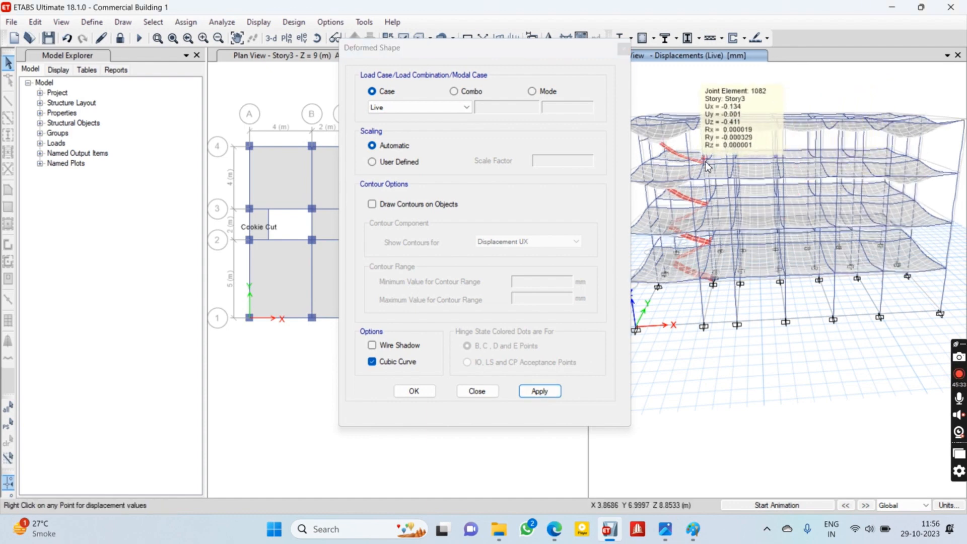
Display the 3-D deformed shape for the FF load case and for the PW load case.
click(401, 107)
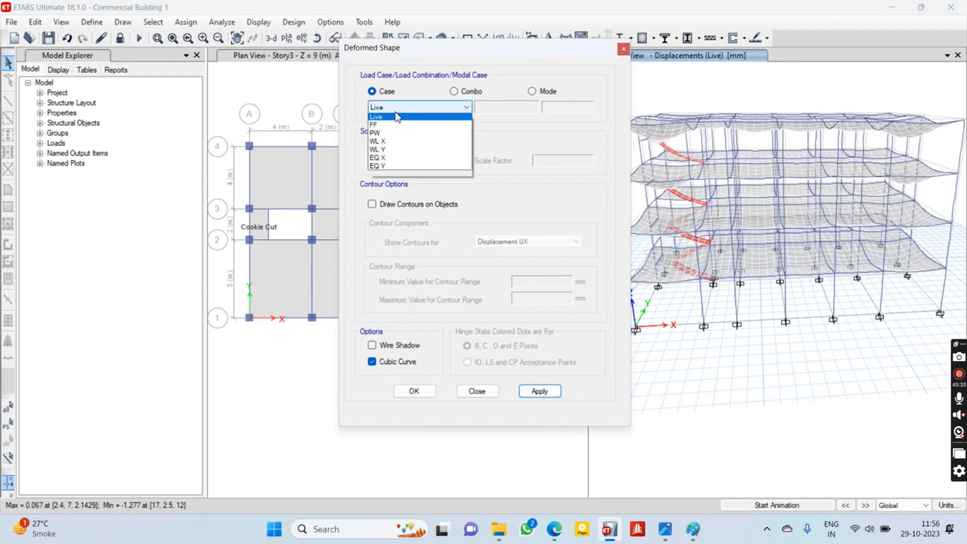
click(397, 139)
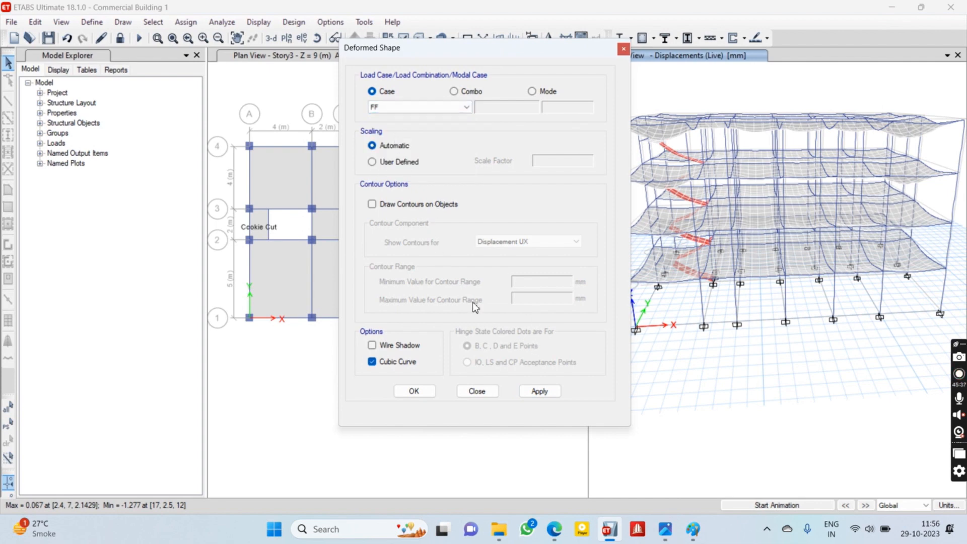
click(531, 396)
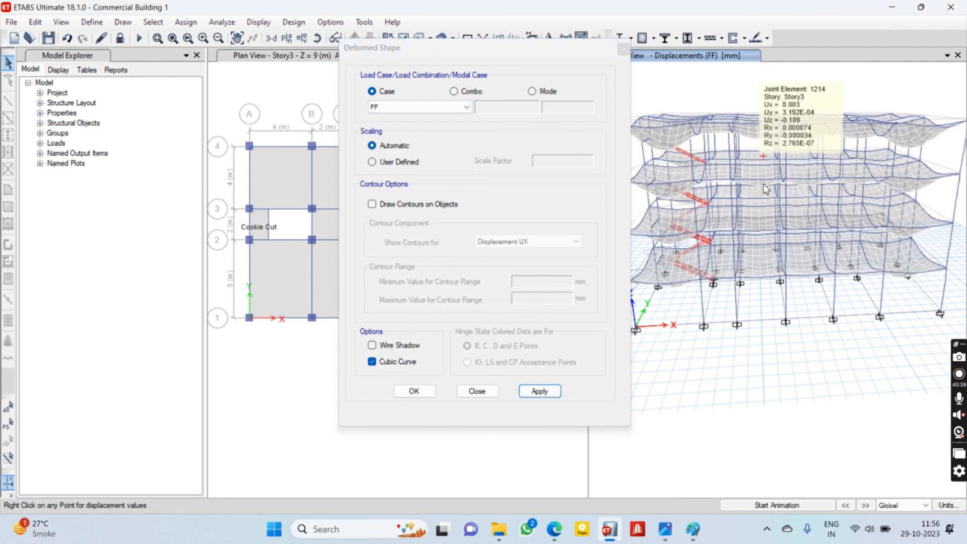
click(380, 107)
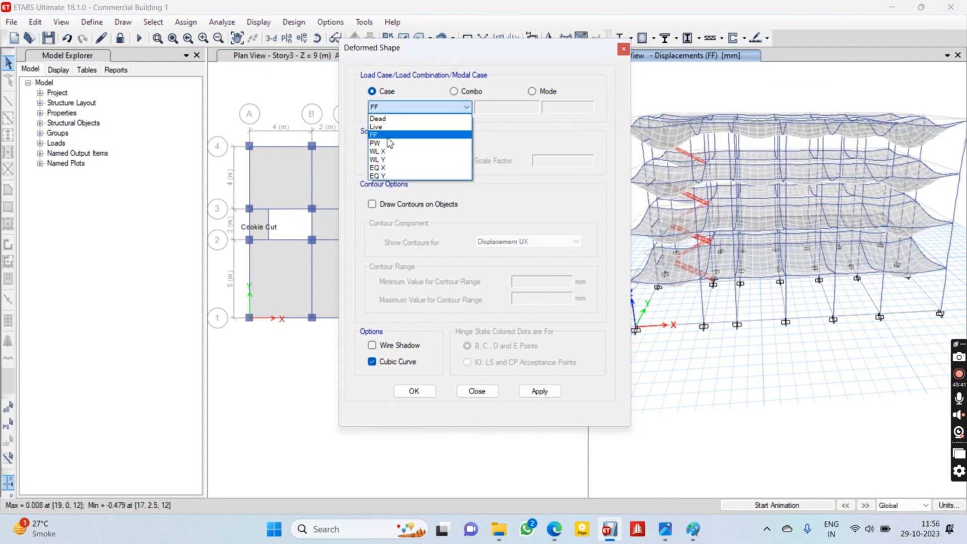
click(389, 143)
click(534, 391)
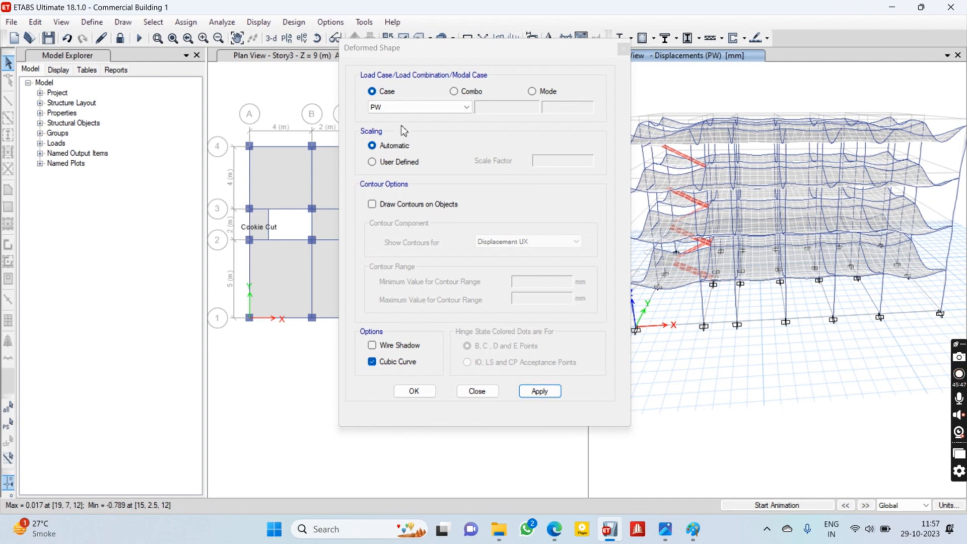
Display the 3-D deformed shape for the WL X load case and move the dialog clear of the model.
click(403, 107)
click(403, 149)
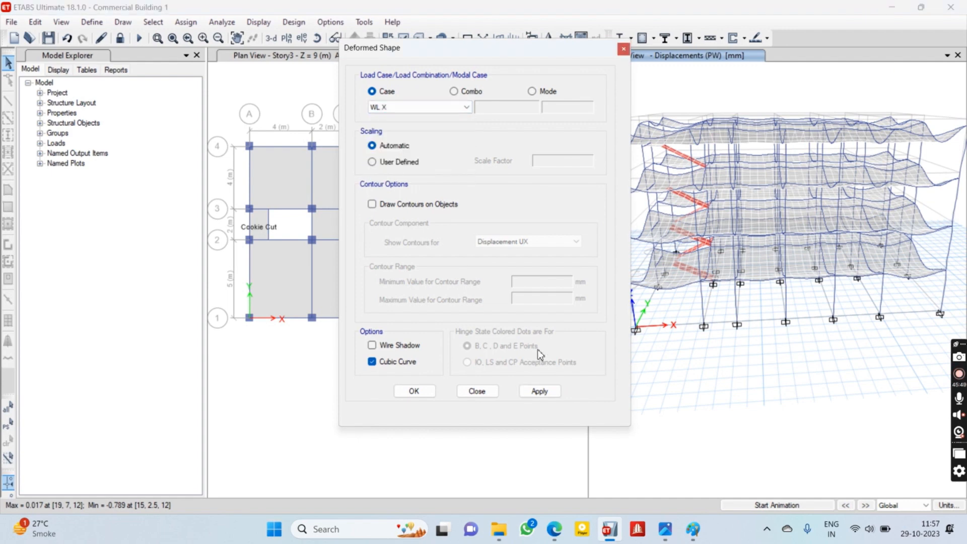
click(538, 390)
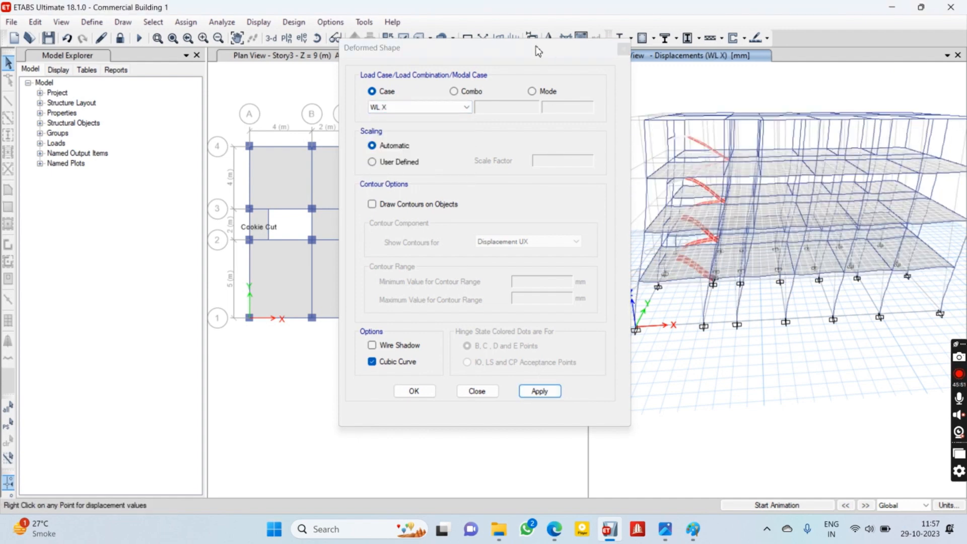
drag(537, 50, 446, 47)
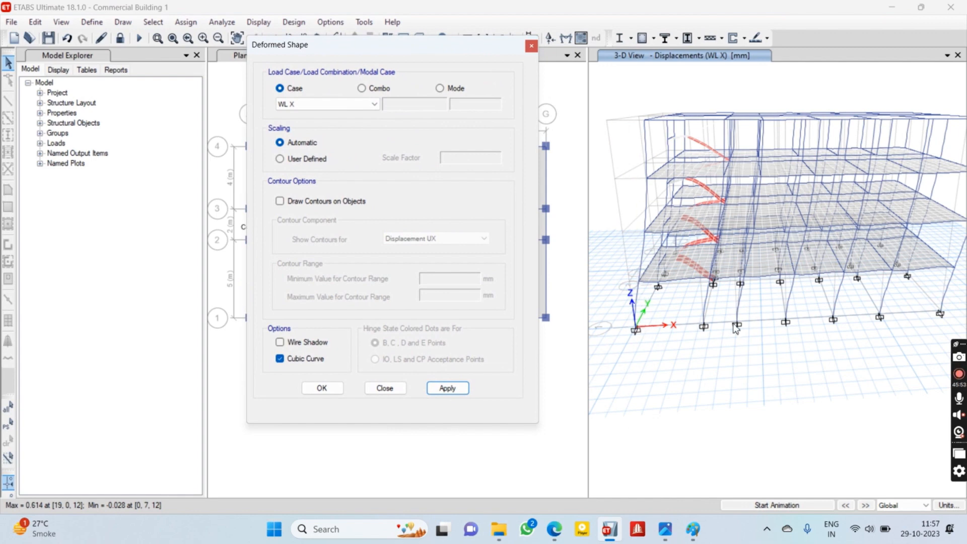
mouse_move(687, 259)
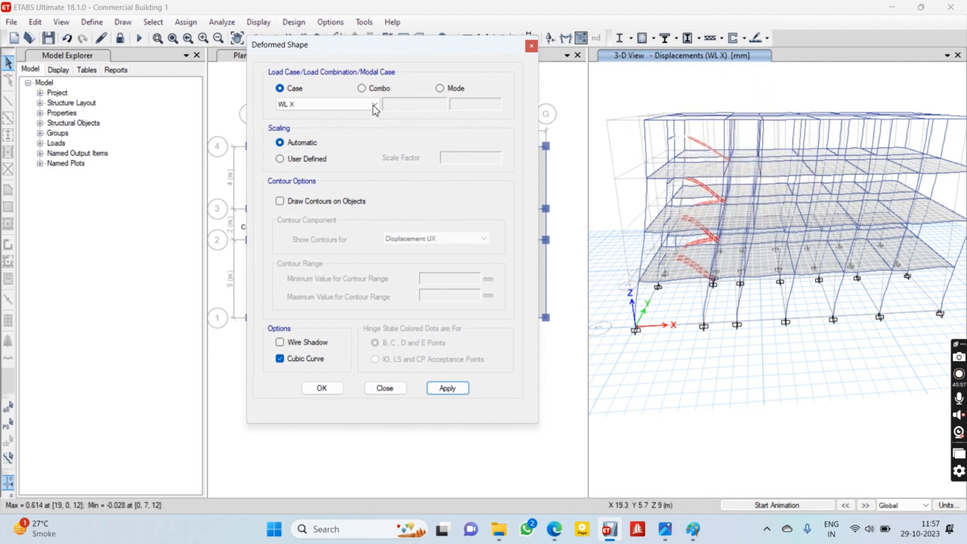
Show the WL X displacements in the Story3 plan view as well, keeping the plan uncovered.
drag(381, 48, 684, 65)
click(423, 86)
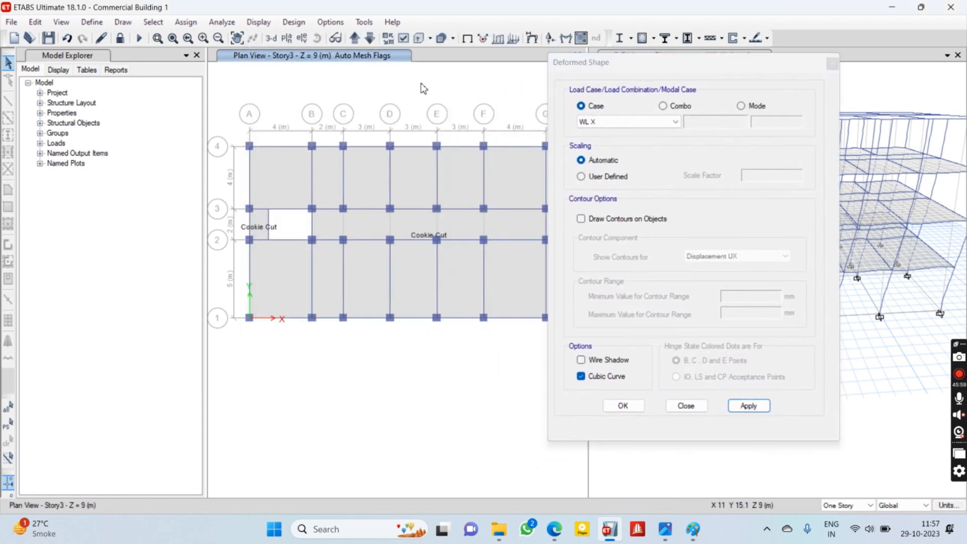
click(748, 406)
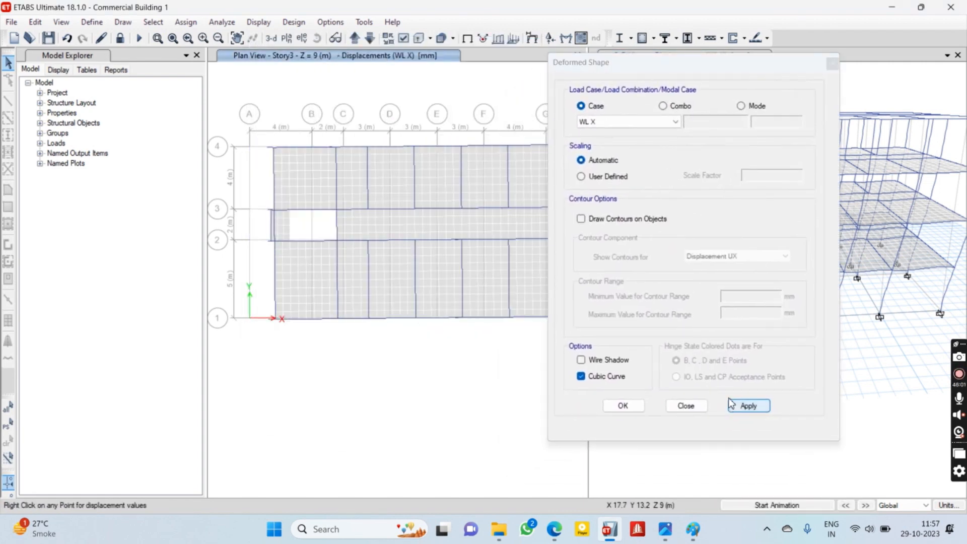
drag(597, 69, 696, 68)
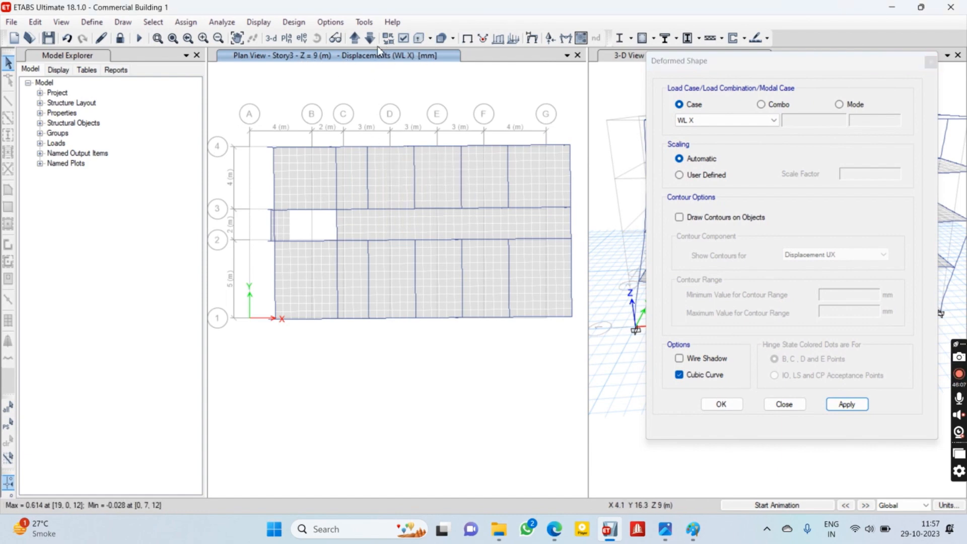
Step the plan view through the stories to compare their WL X displacements, ending at Story4.
click(354, 40)
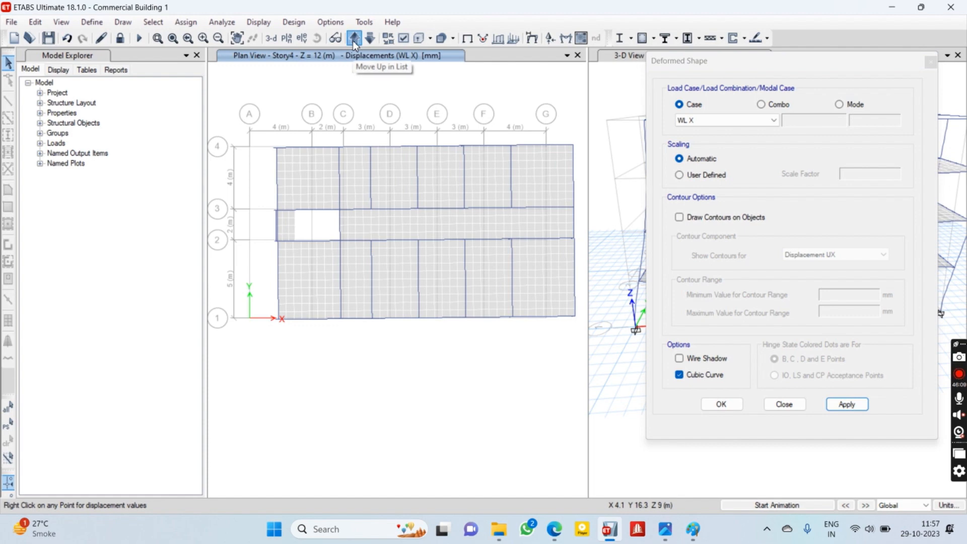
click(353, 40)
click(354, 39)
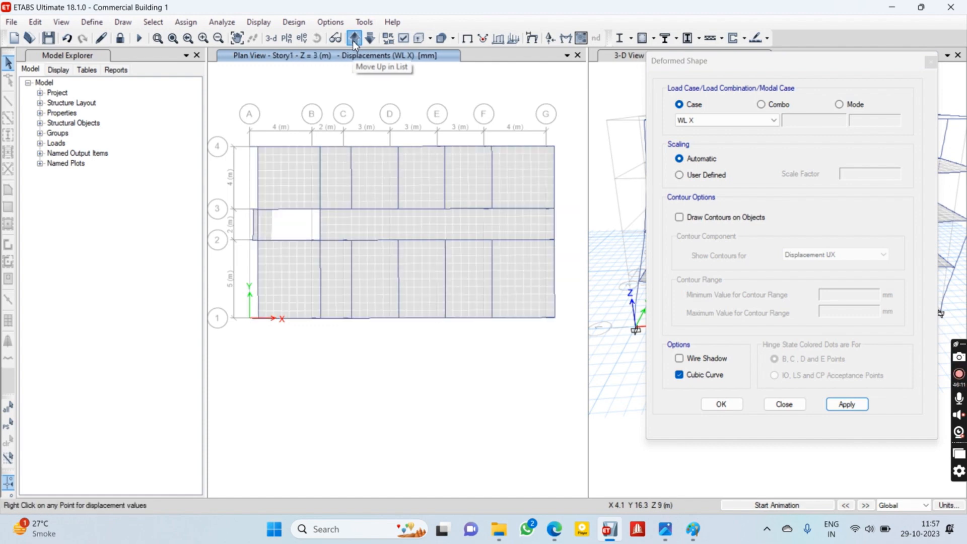
click(354, 40)
click(354, 39)
click(354, 39)
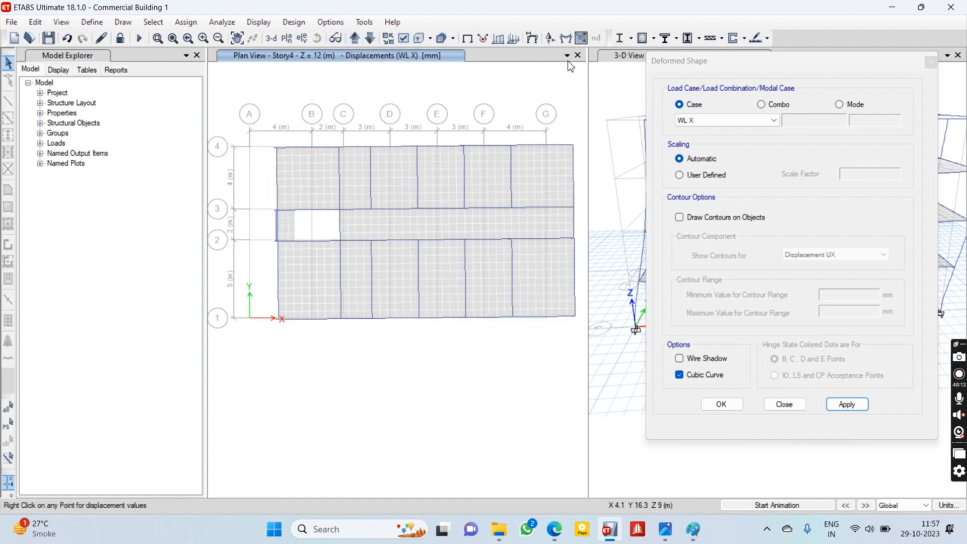
Uncover the 3-D view, animate the WL X displacements and stop the animation.
drag(695, 61, 321, 19)
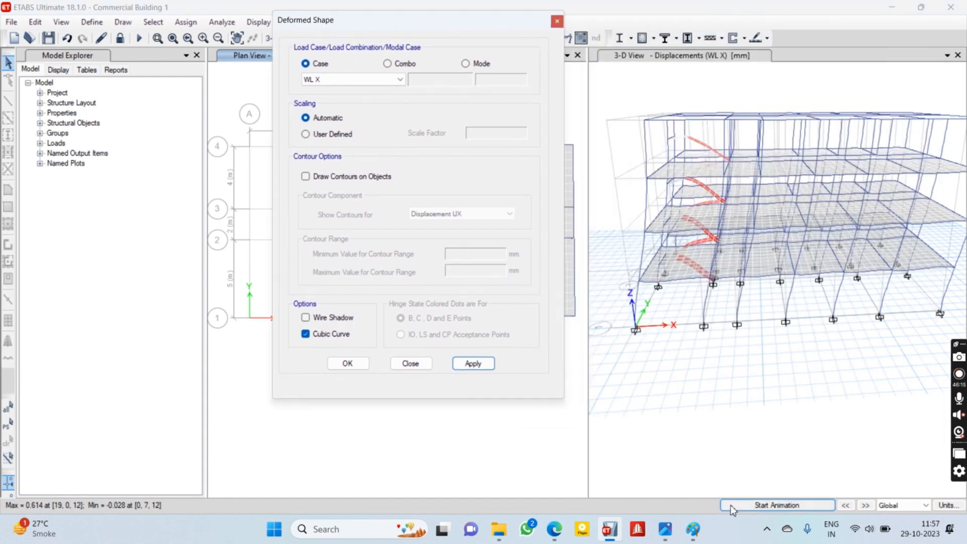
click(778, 505)
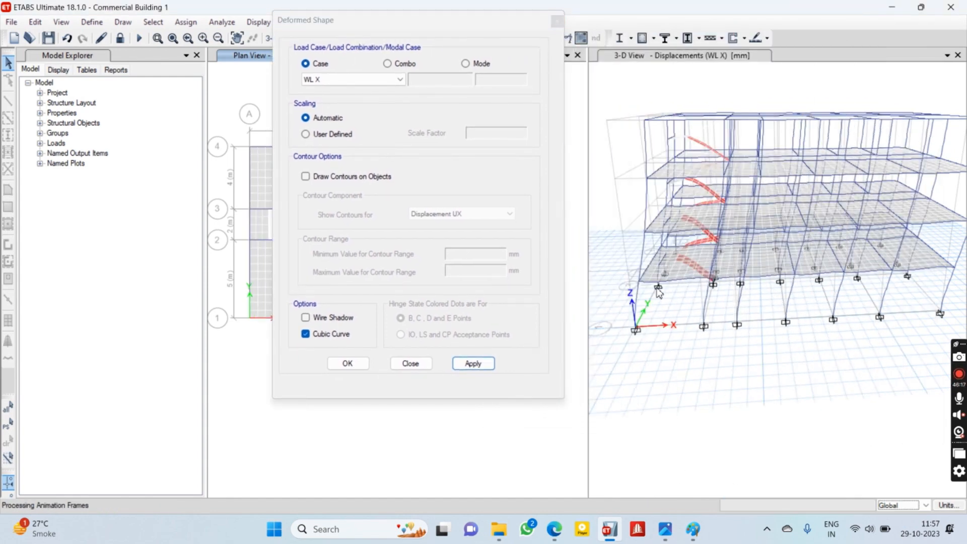
click(805, 504)
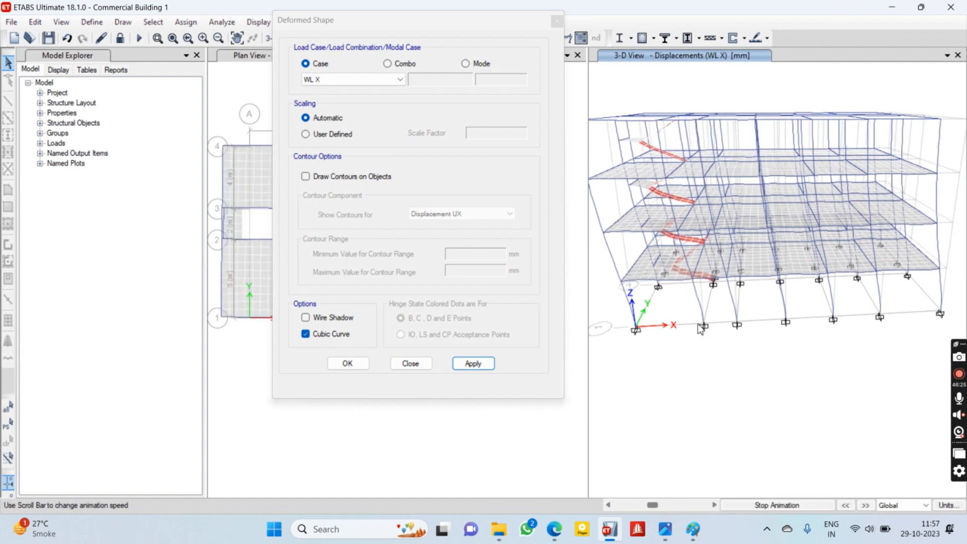
click(749, 505)
click(439, 473)
click(725, 506)
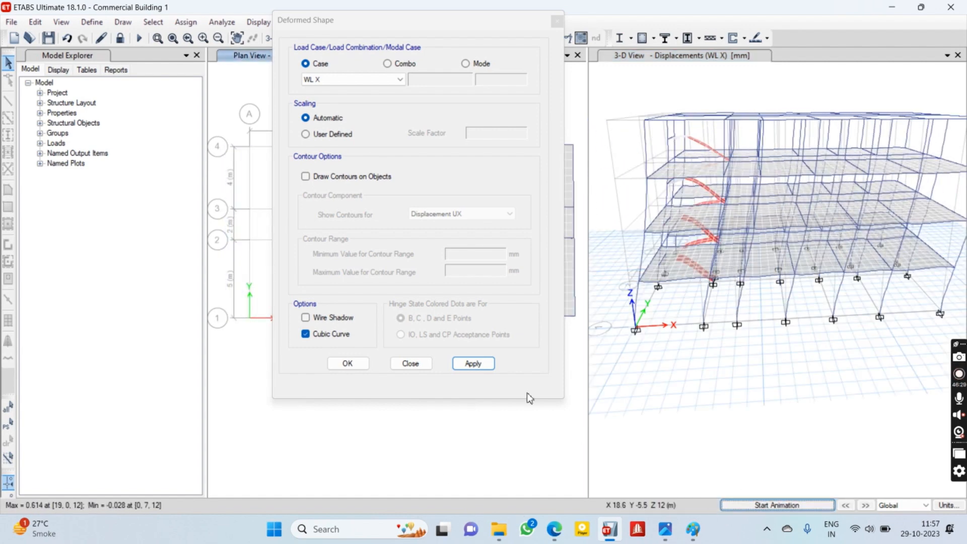
Display the deformed shape for the WL Y load case in the 3-D view.
click(361, 81)
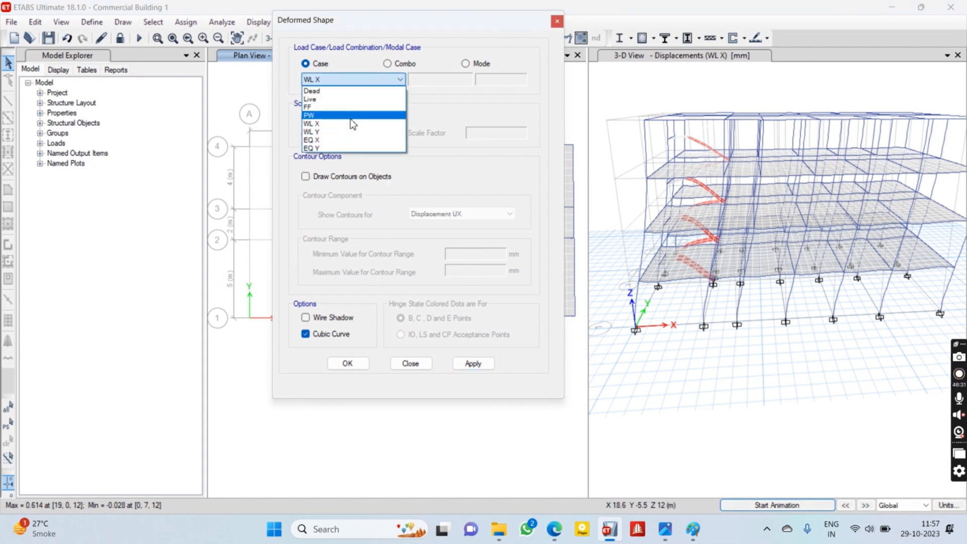
click(354, 139)
click(724, 362)
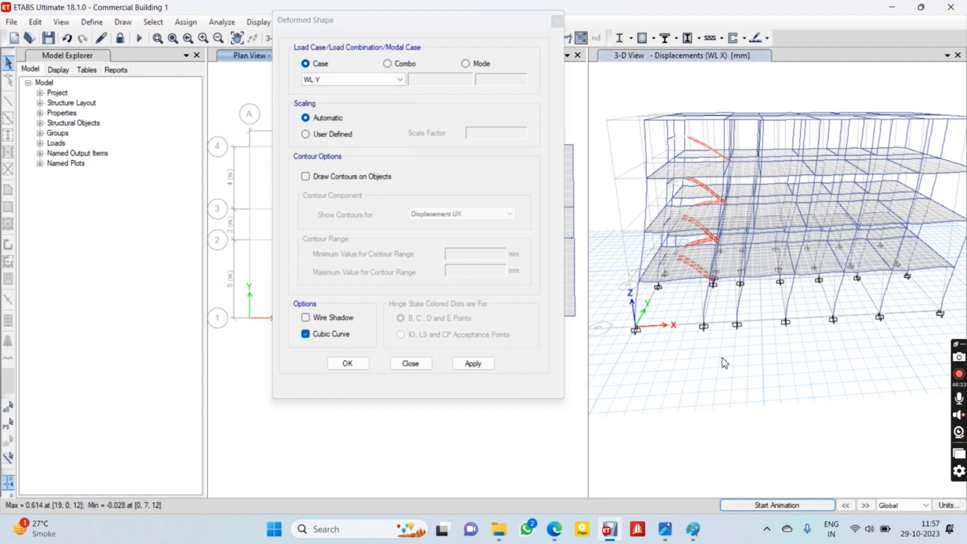
click(768, 508)
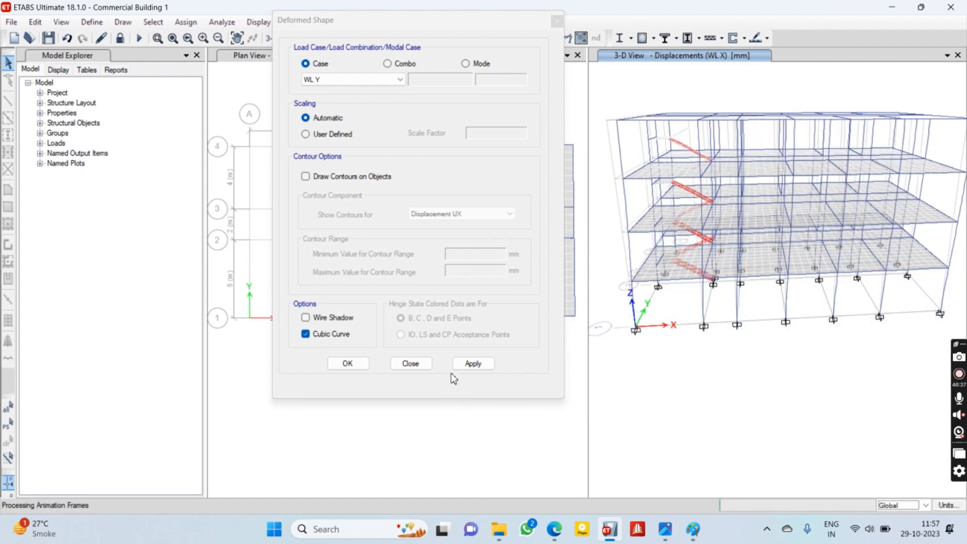
click(473, 364)
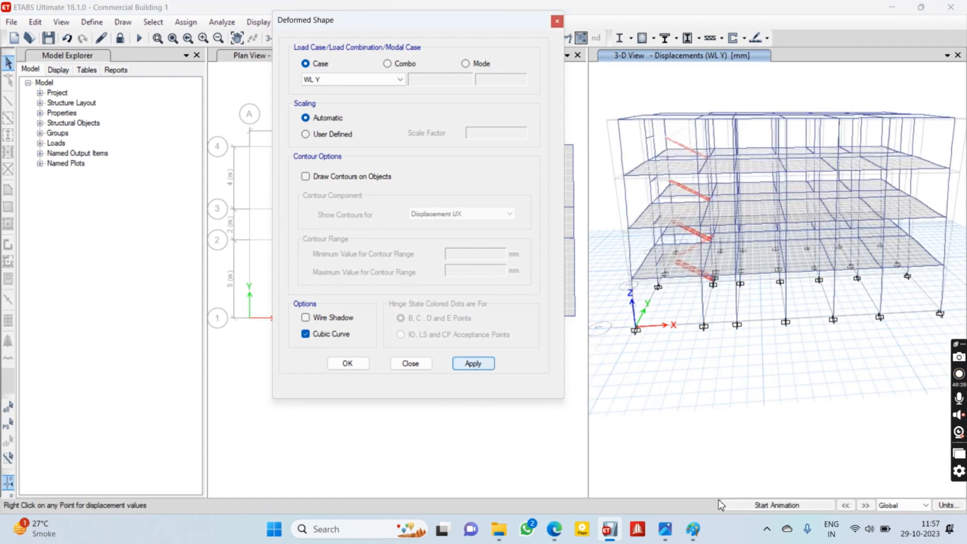
Animate the WL Y displacements in the 3-D view, move the dialog aside and stop the animation.
click(739, 509)
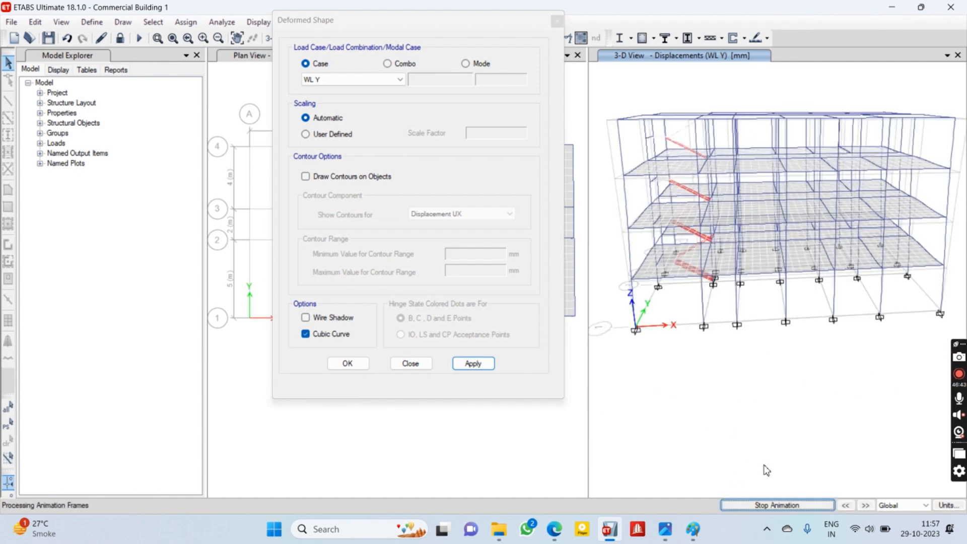
click(770, 509)
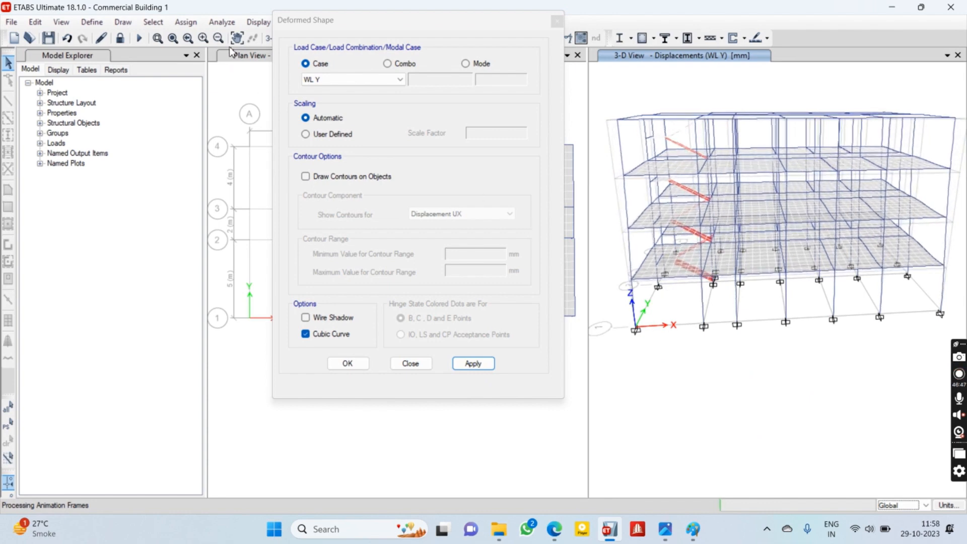
click(338, 24)
drag(336, 27, 159, 64)
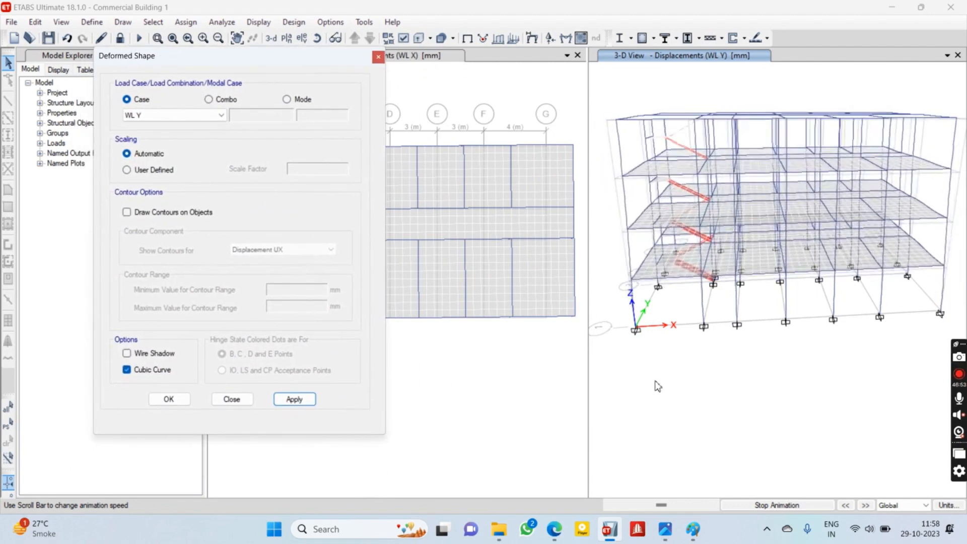
click(777, 505)
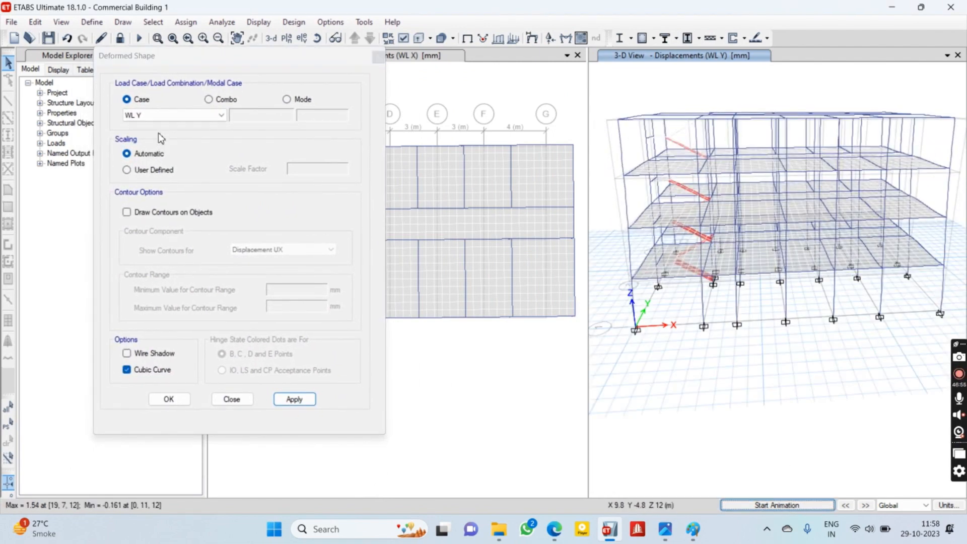
Display the deformed shape for the EQ X load case in the 3-D view, animate it and stop the animation.
click(156, 116)
click(168, 176)
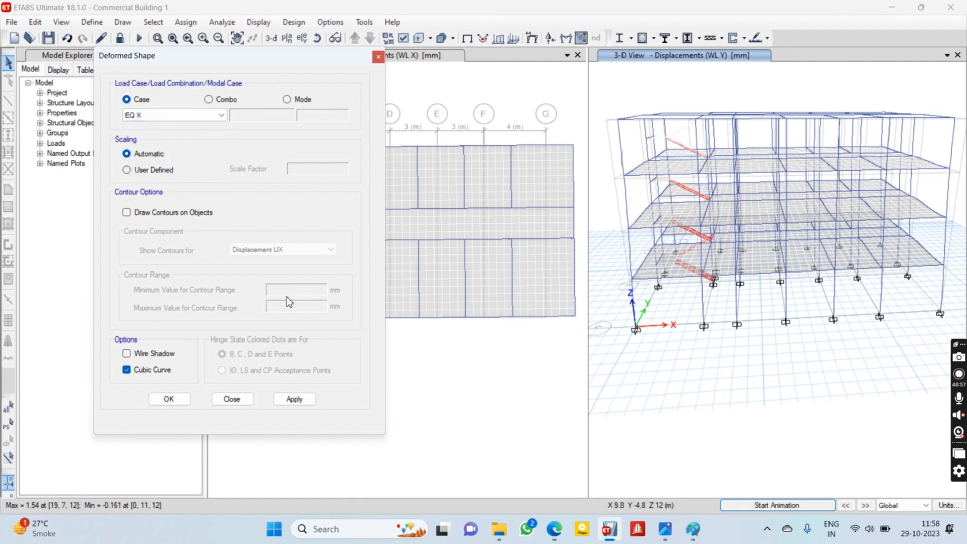
click(309, 398)
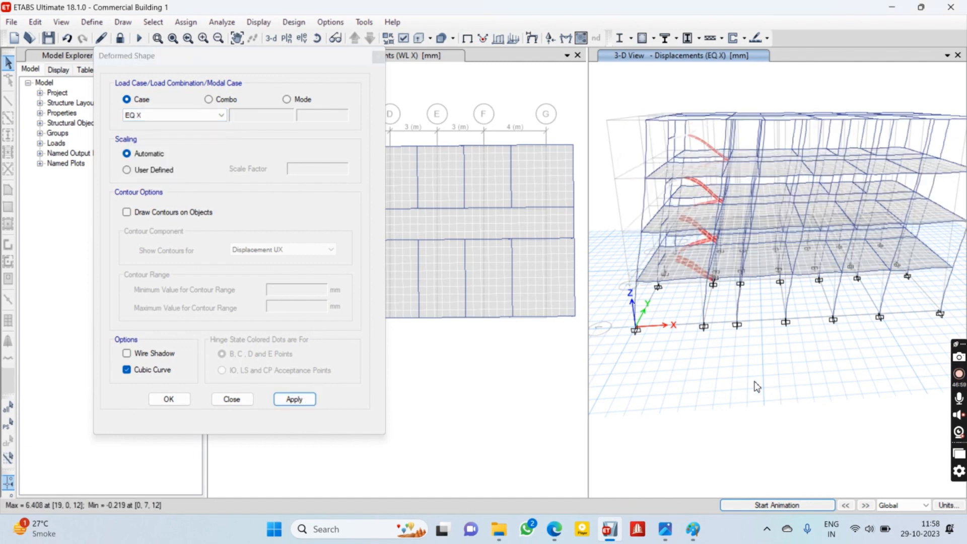
click(786, 506)
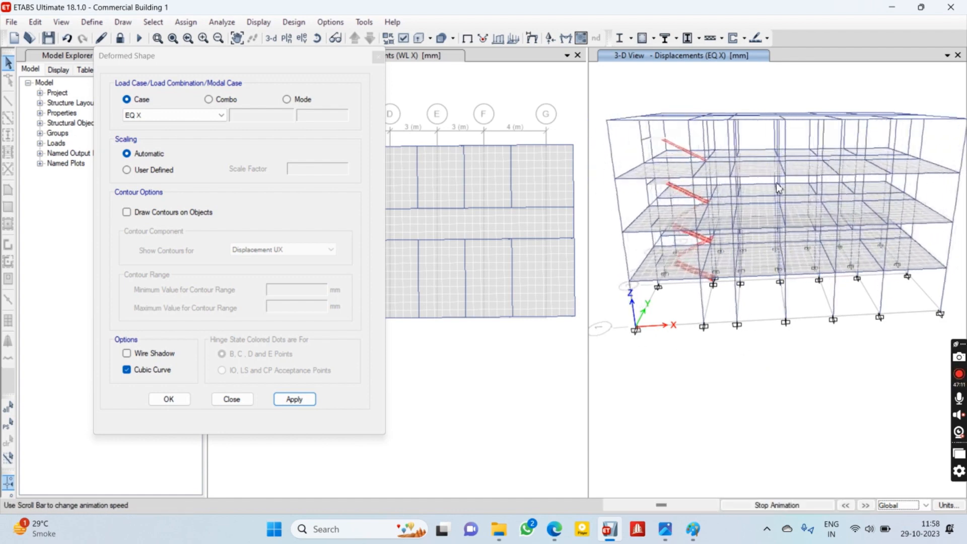
click(777, 505)
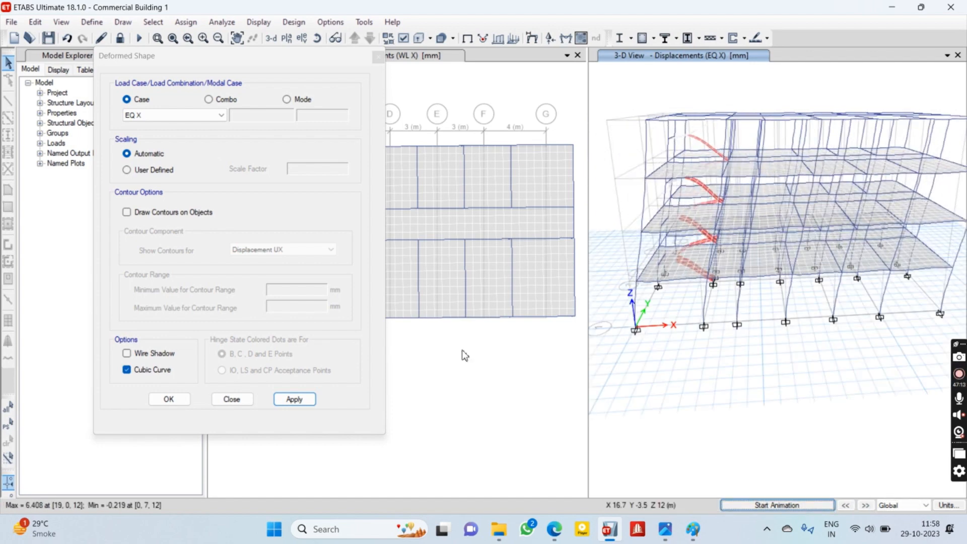
Display the deformed shape for the EQ Y load case in the 3-D view, animate it and stop the animation.
click(150, 114)
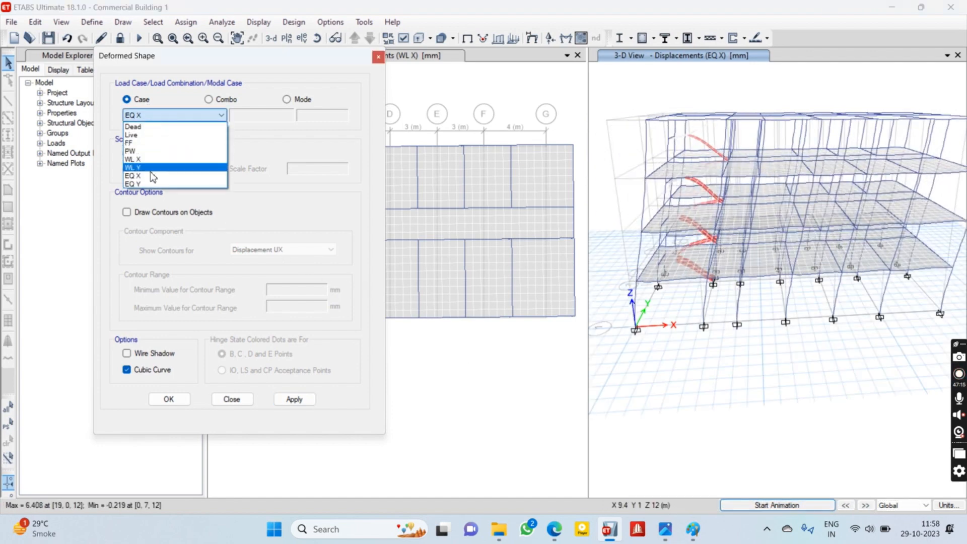
click(150, 184)
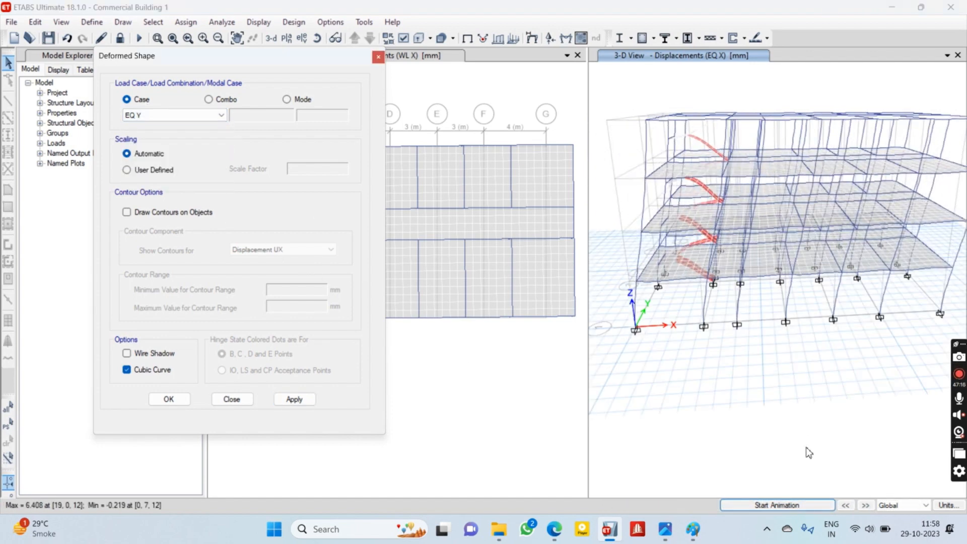
click(295, 399)
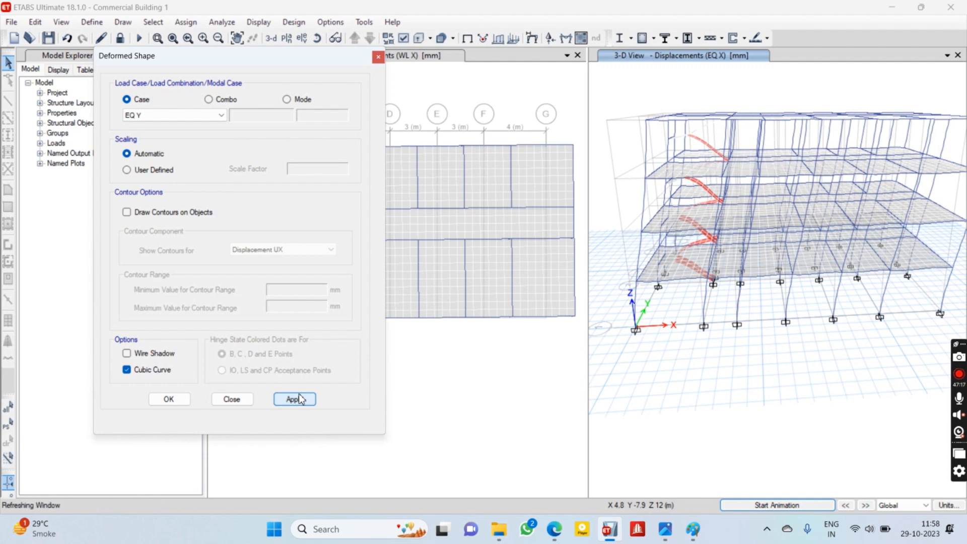
click(799, 508)
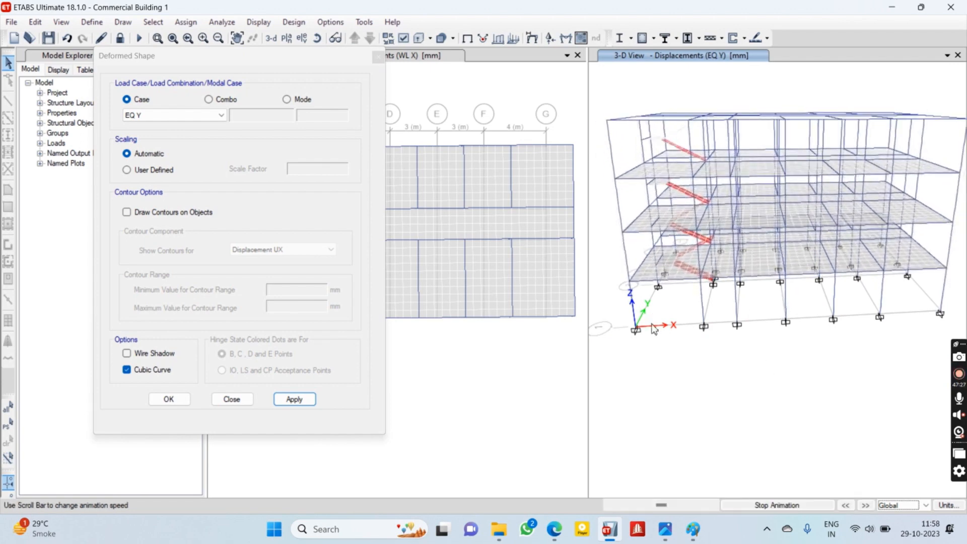
click(745, 504)
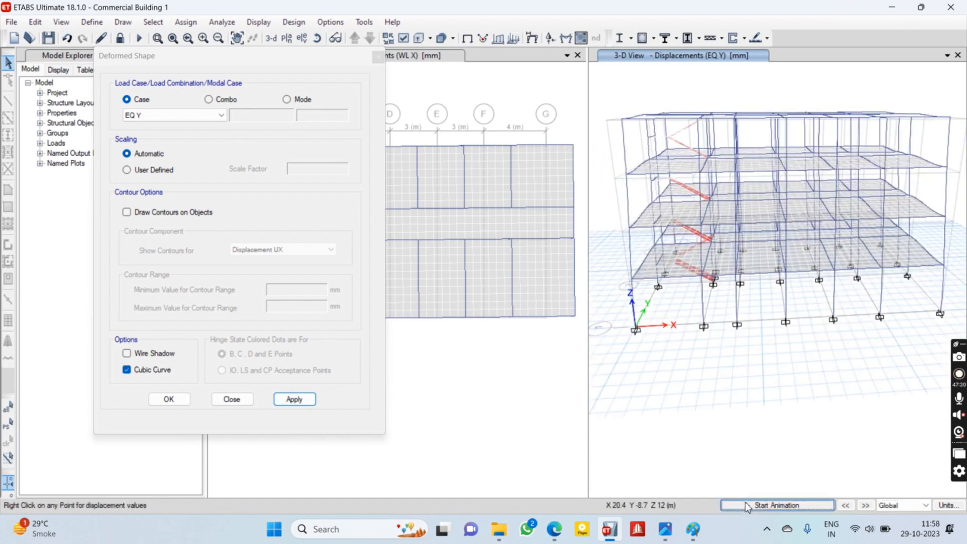
Display the deformed shape for the DCon11 combination with automatic scaling in the 3-D view, animate it and stop the animation.
click(149, 171)
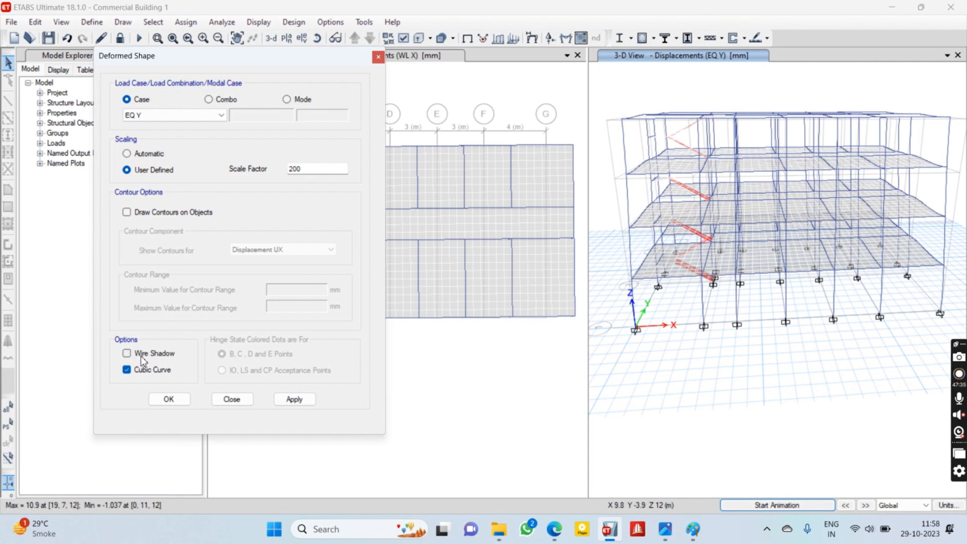
click(136, 154)
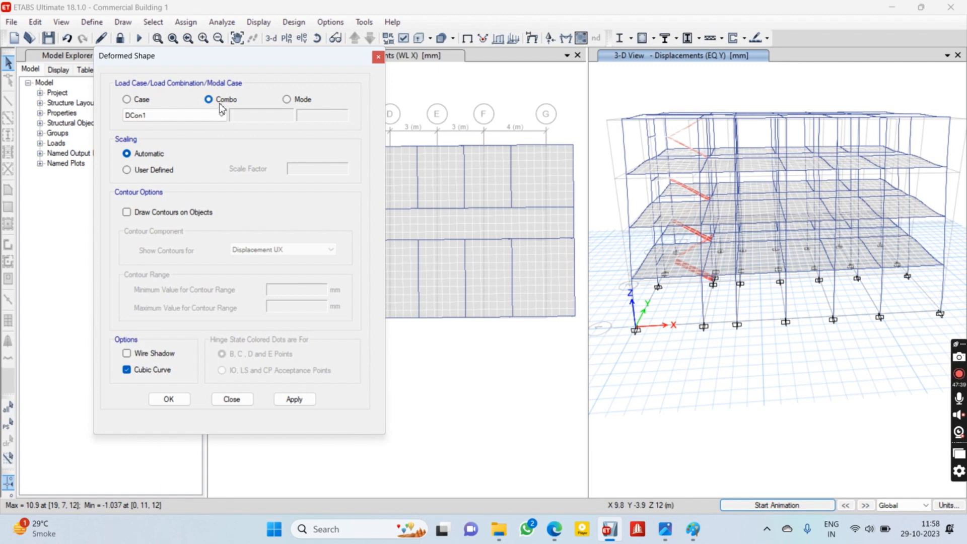
click(204, 115)
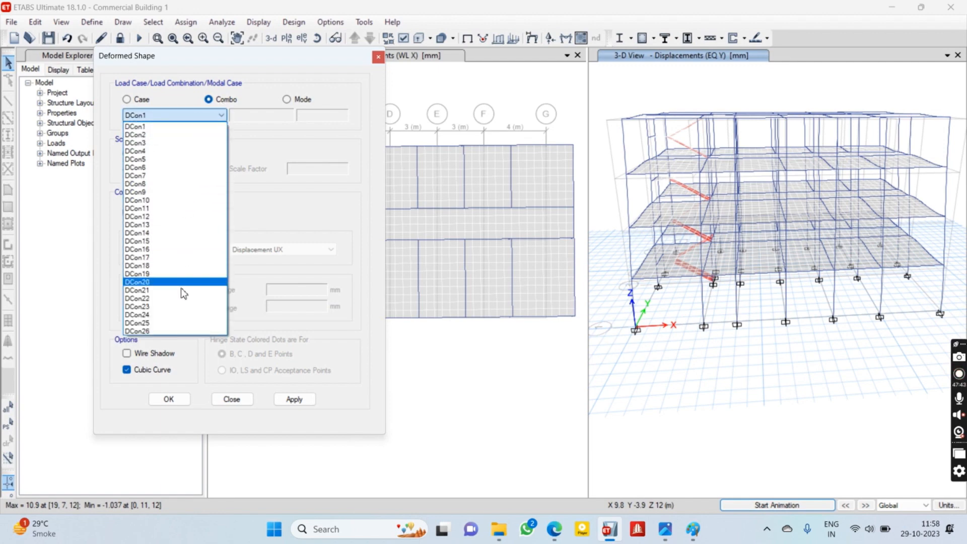
click(176, 211)
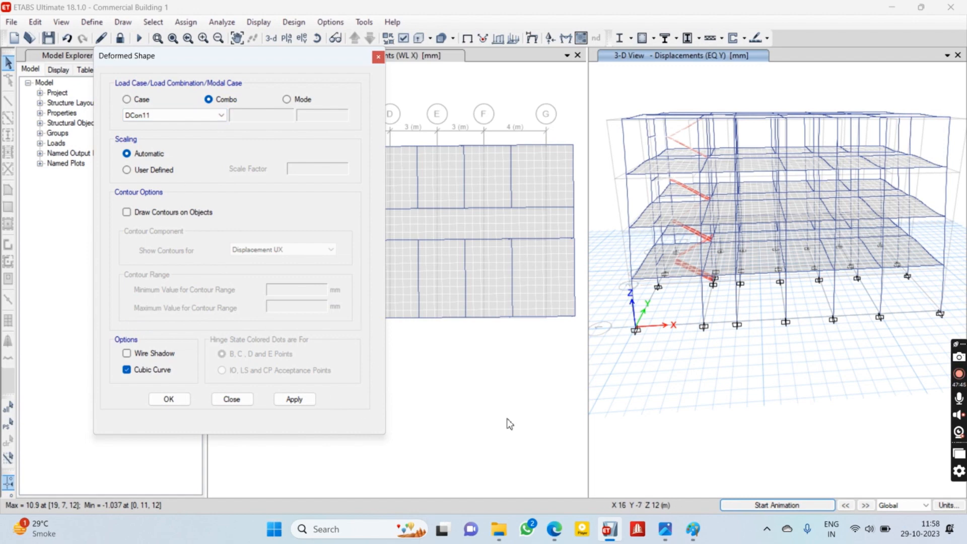
click(307, 398)
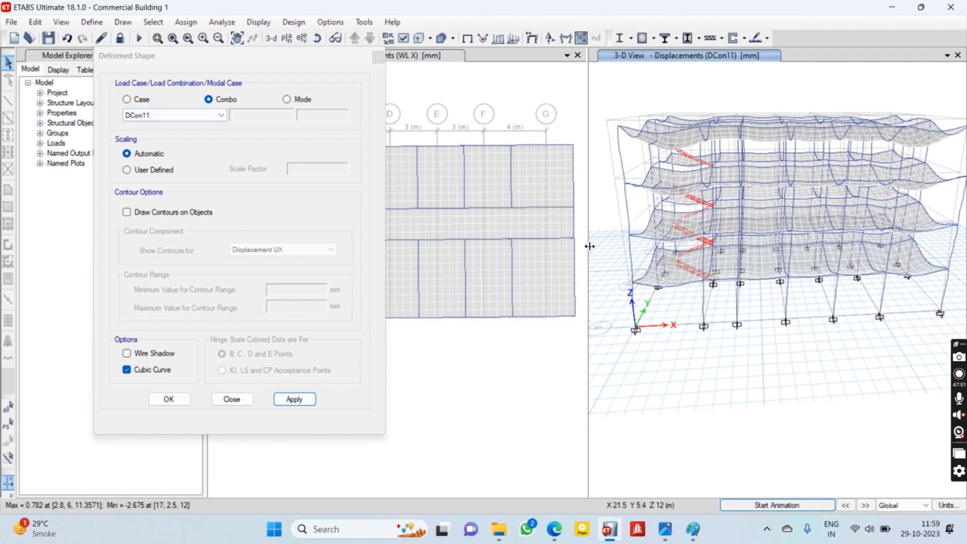
click(788, 505)
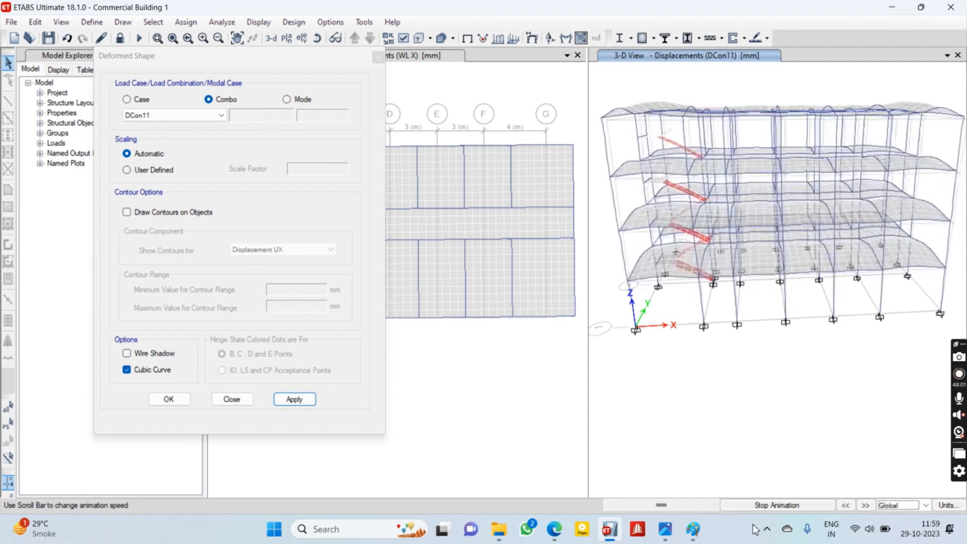
click(731, 505)
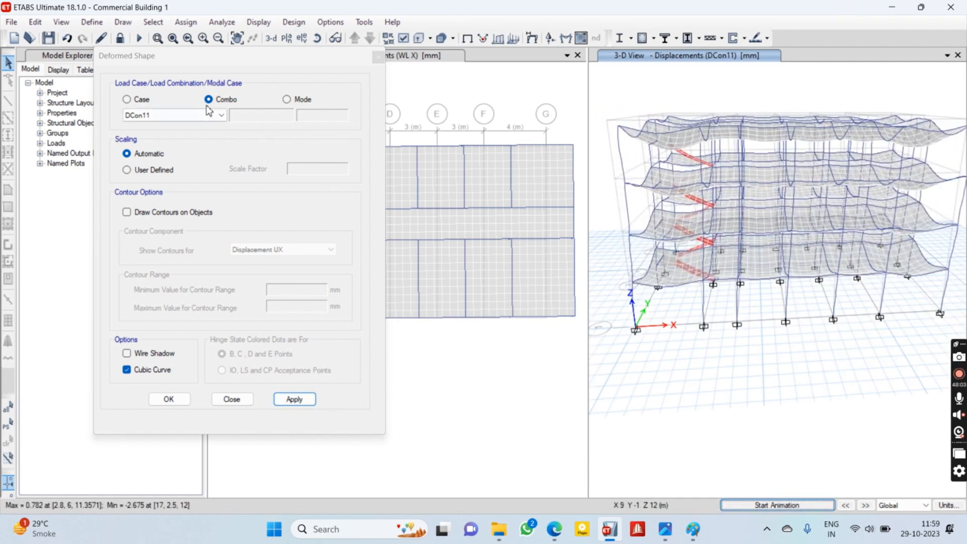
Display the Modal case's mode shape for mode number 4 in the 3-D view.
click(287, 99)
click(258, 116)
click(258, 119)
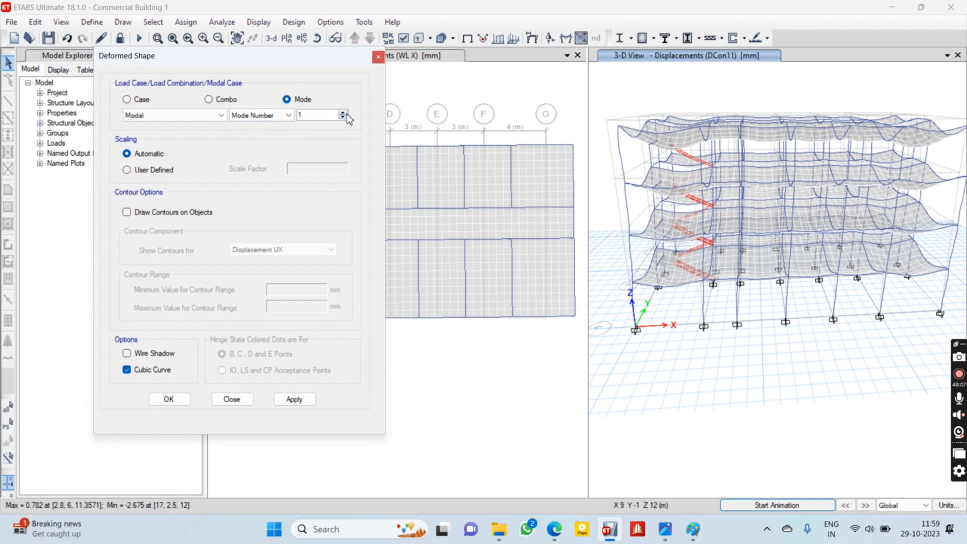
click(221, 115)
click(217, 124)
click(299, 401)
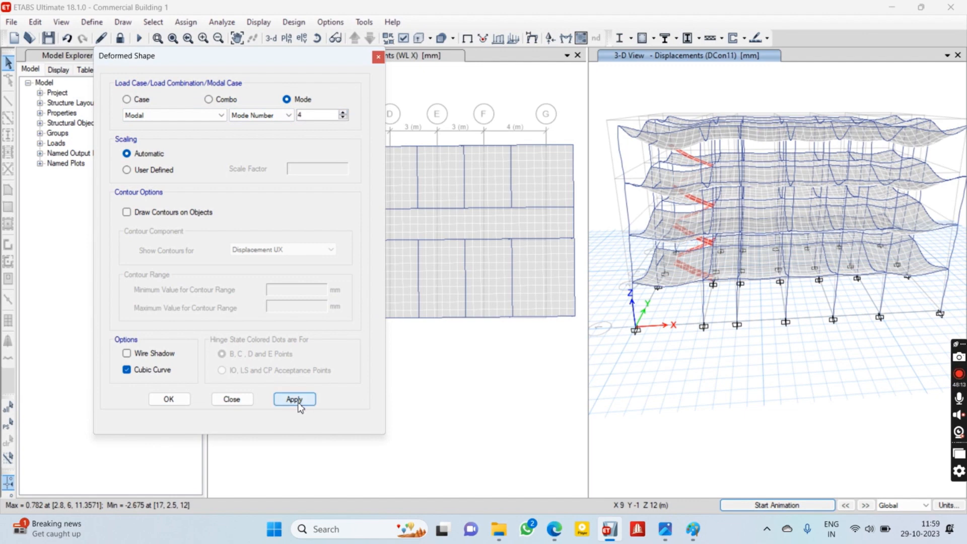
Animate the mode 4 shape in the 3-D view, stop the animation and close the deformed shape settings.
mouse_move(815, 193)
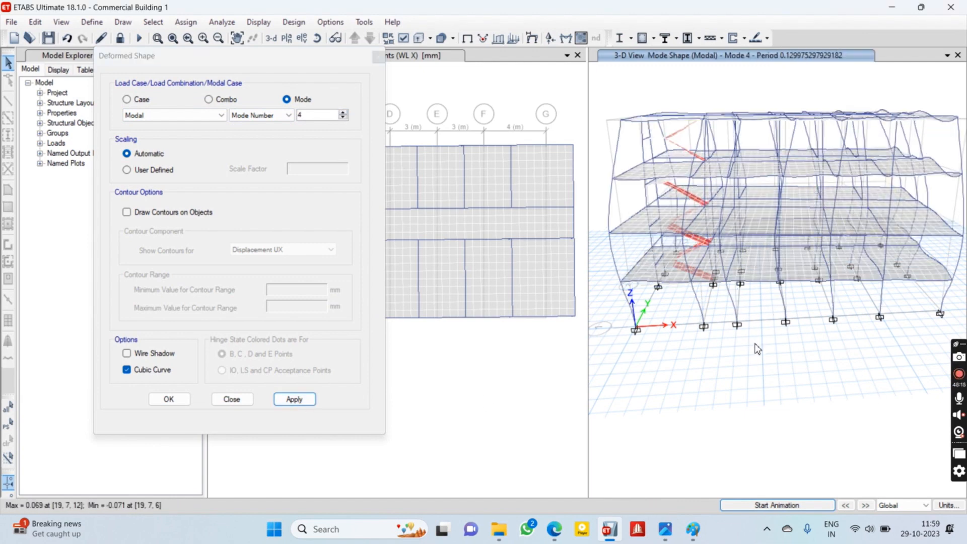
click(742, 503)
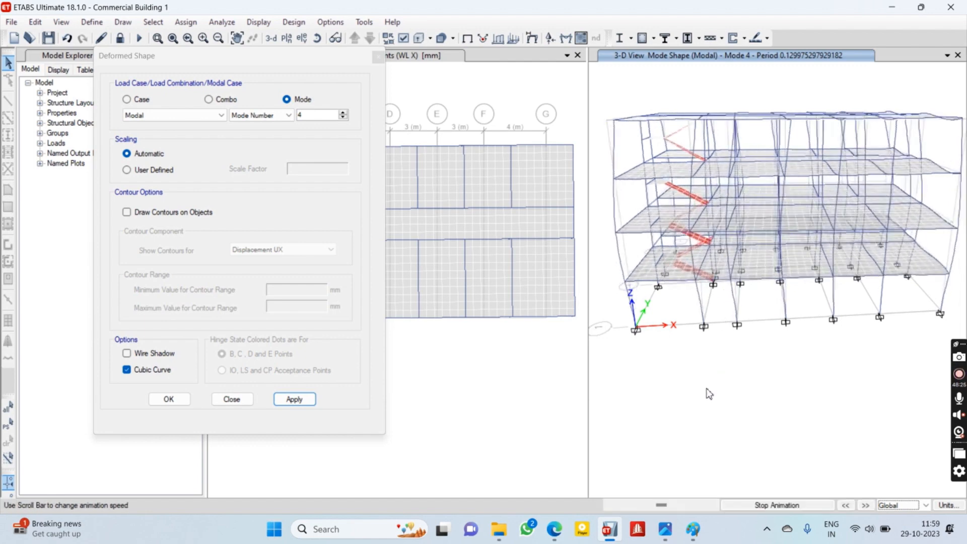
click(764, 505)
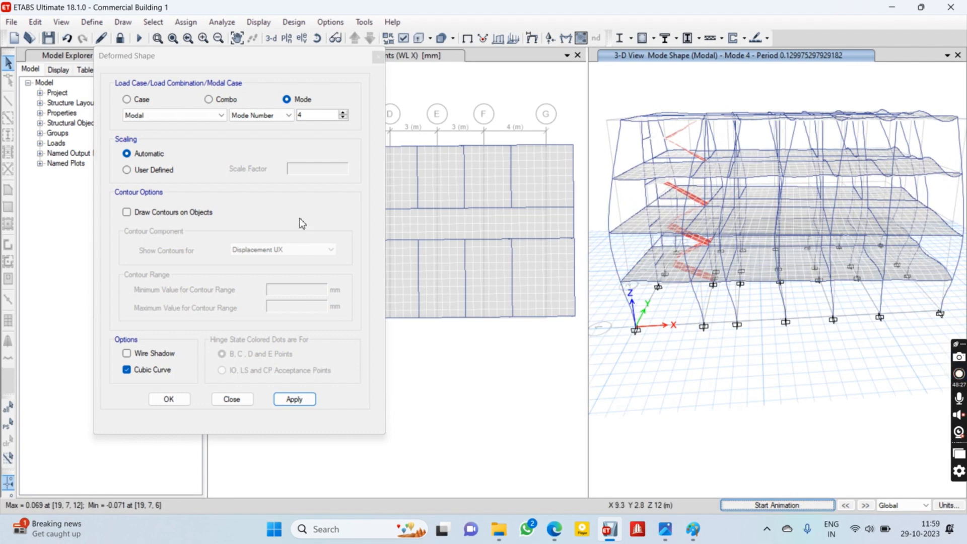
click(222, 399)
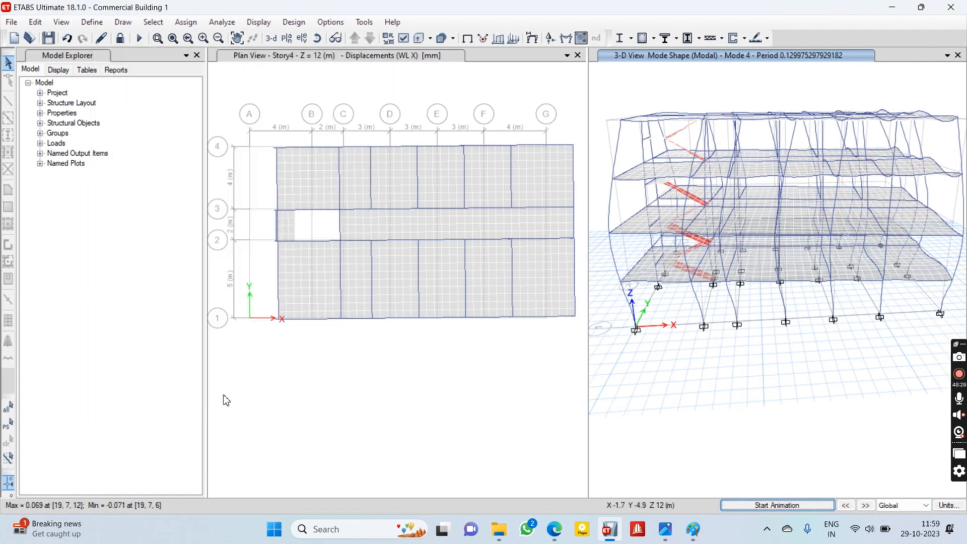
Restore the undeformed shape in both the Story4 plan view and the 3-D view.
click(539, 78)
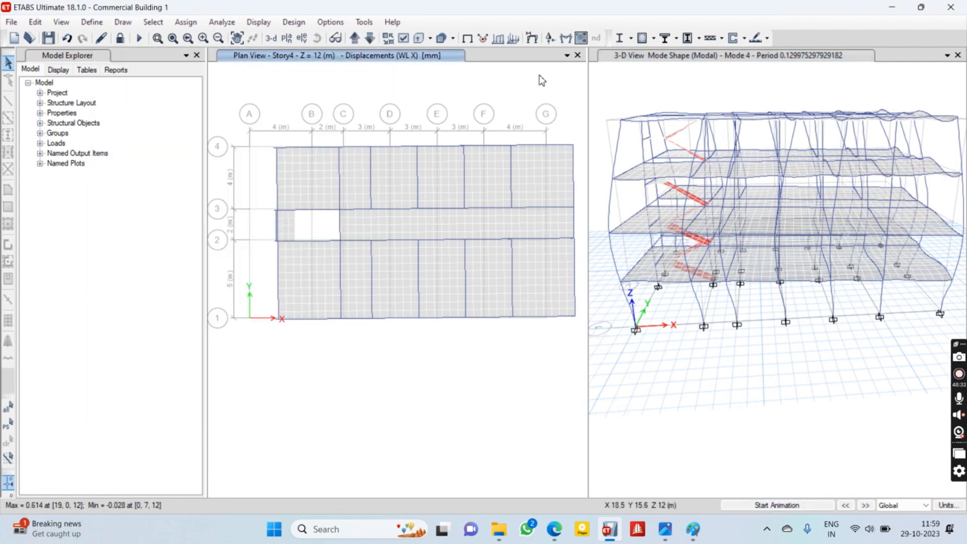
click(467, 40)
click(452, 39)
Inspect the design information of the Story4 beam along grid line 1, and close its information window.
scroll(631, 123, up, 3)
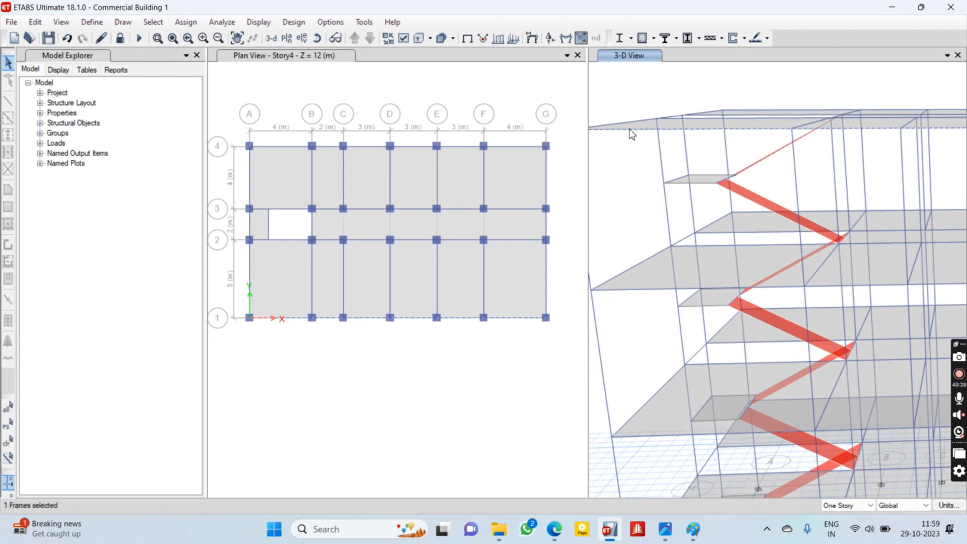
right_click(630, 130)
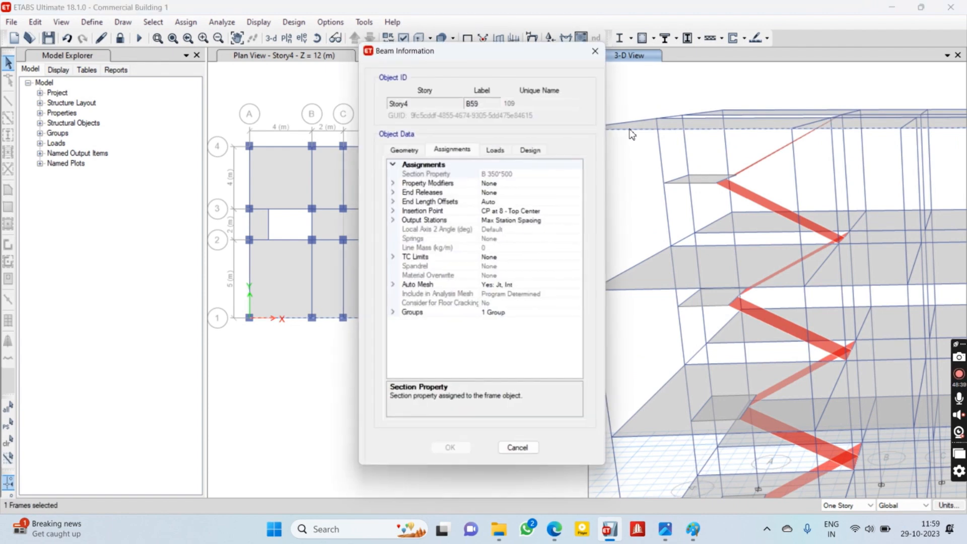
click(509, 152)
click(532, 150)
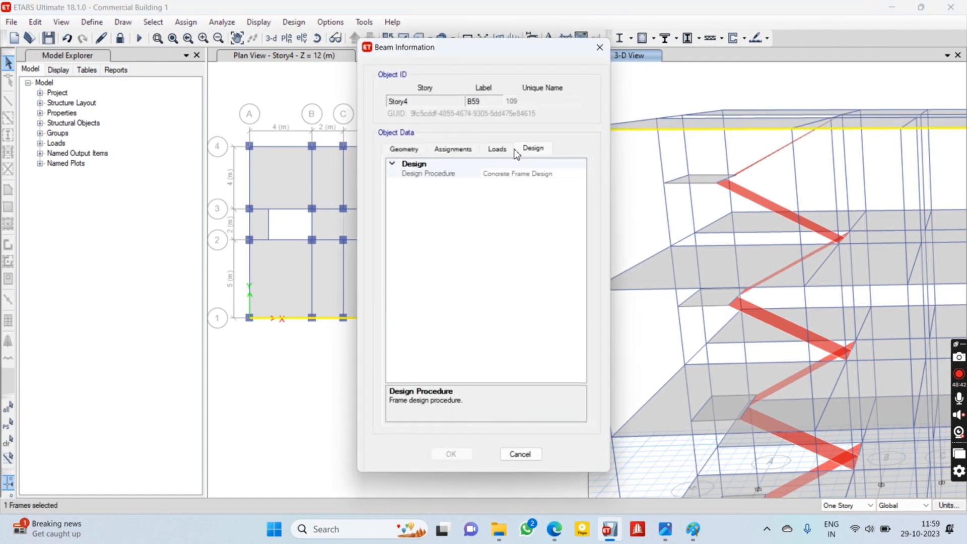
click(599, 48)
Display the filled Moment 3-3 diagram of the frames for the Dead load case in the 3-D view.
scroll(598, 92, down, 5)
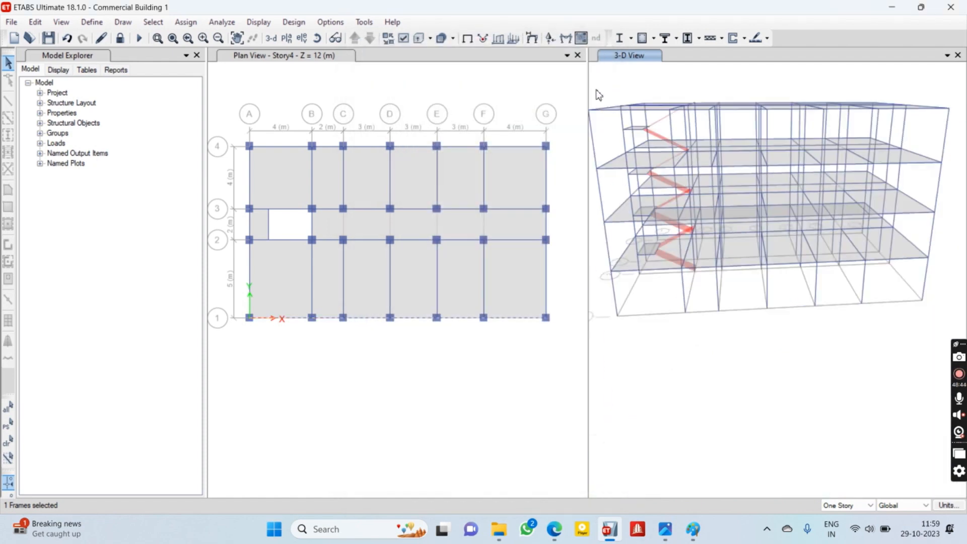
click(566, 40)
drag(519, 99, 467, 80)
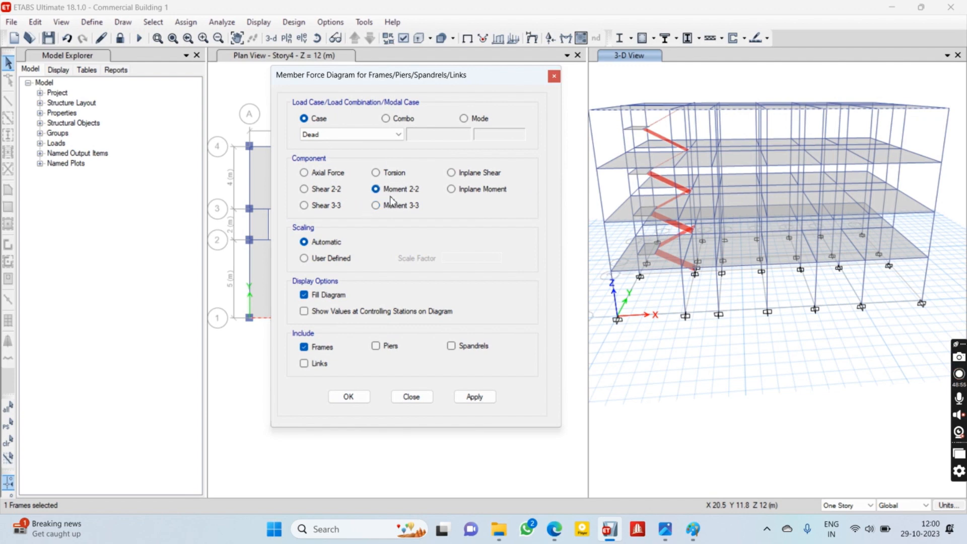
click(456, 399)
scroll(703, 216, down, 3)
scroll(703, 216, up, 5)
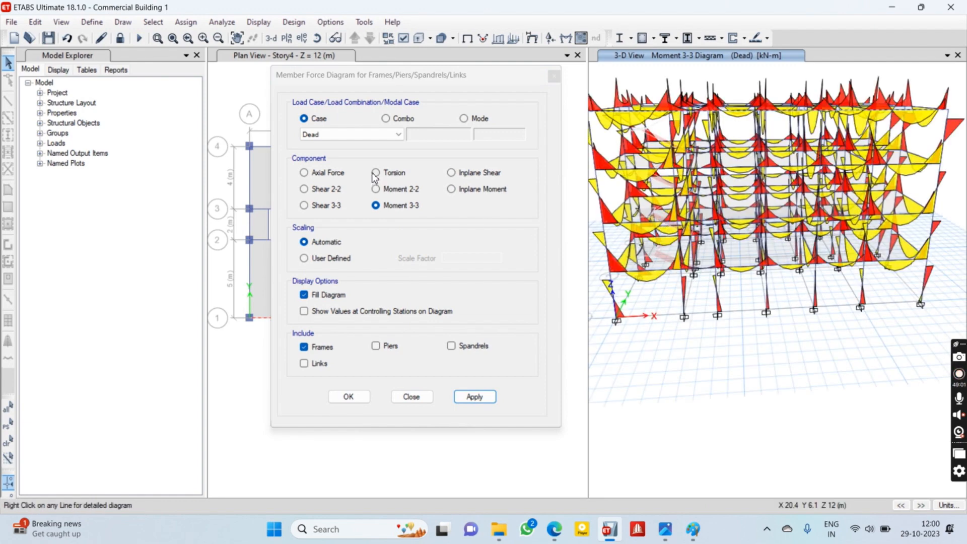
Display the frames' Moment 2-2 diagram and the Shear 3-3 diagram for the Dead load case.
click(376, 189)
click(461, 398)
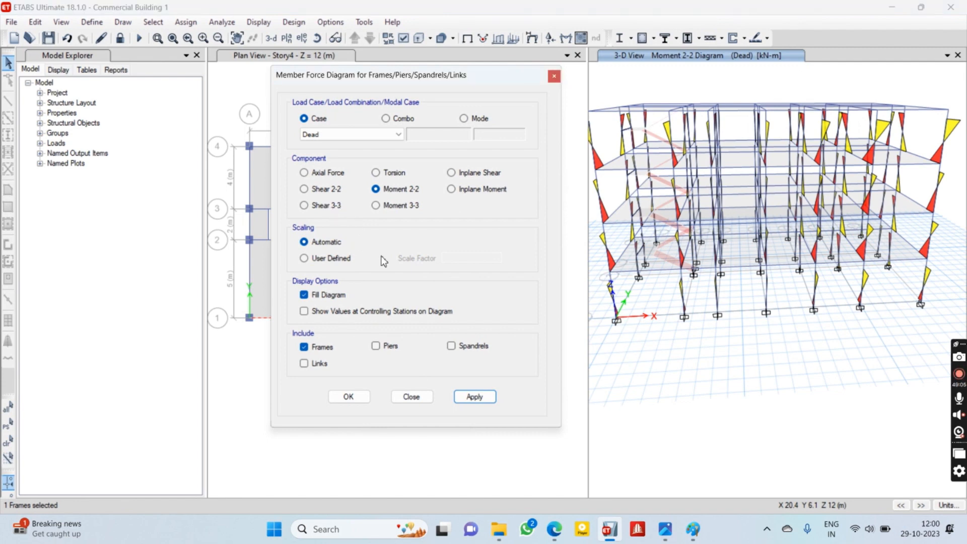
click(325, 206)
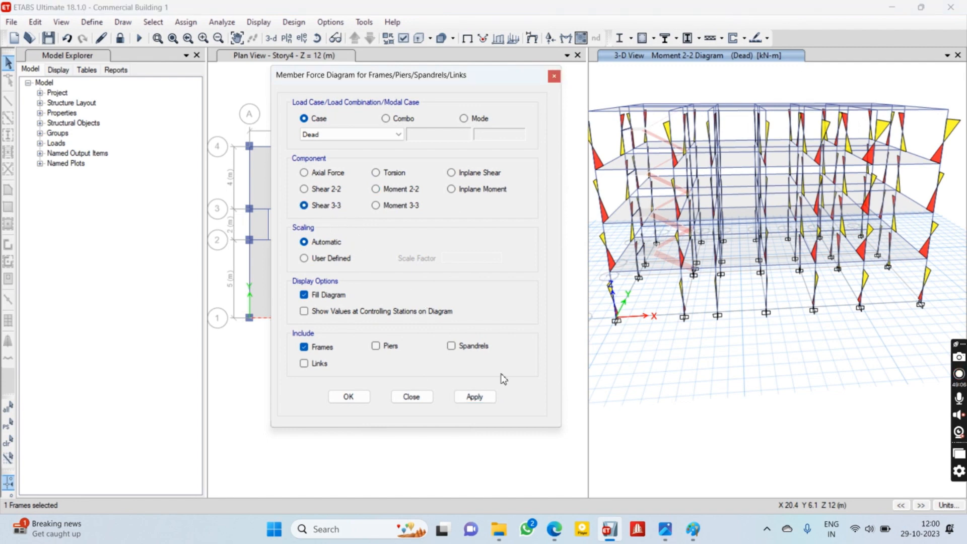
click(474, 398)
Display the frames' Shear 2-2 diagram and the Axial Force diagram for the Dead load case.
click(318, 192)
click(474, 397)
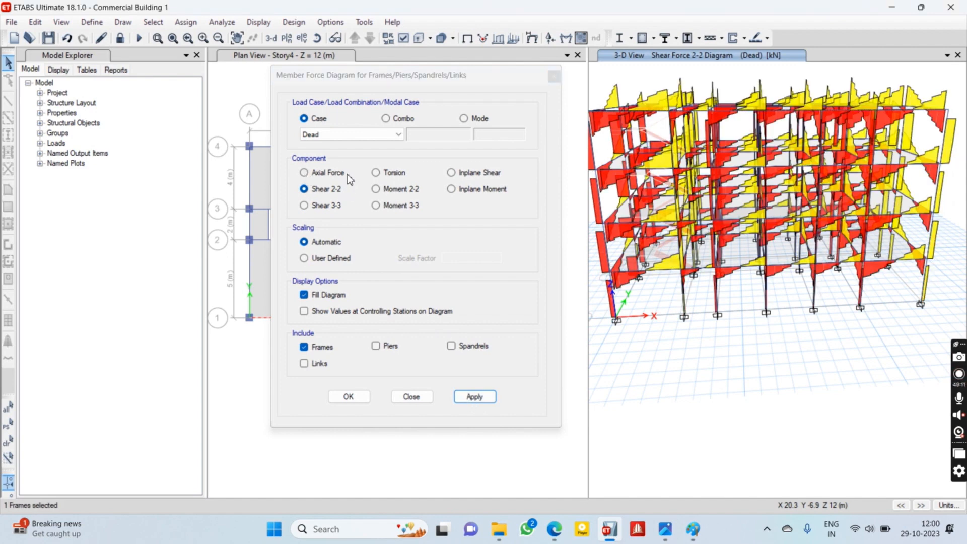
click(346, 174)
click(475, 397)
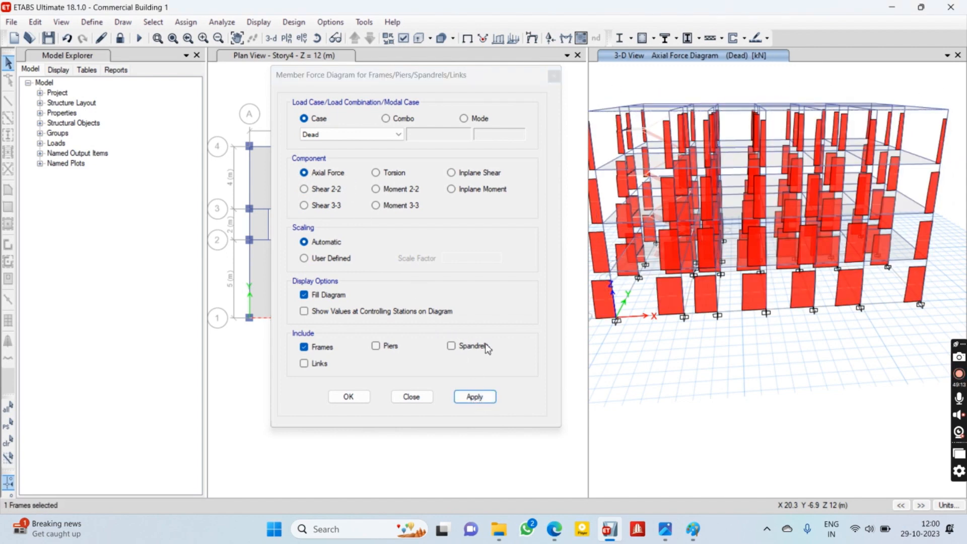
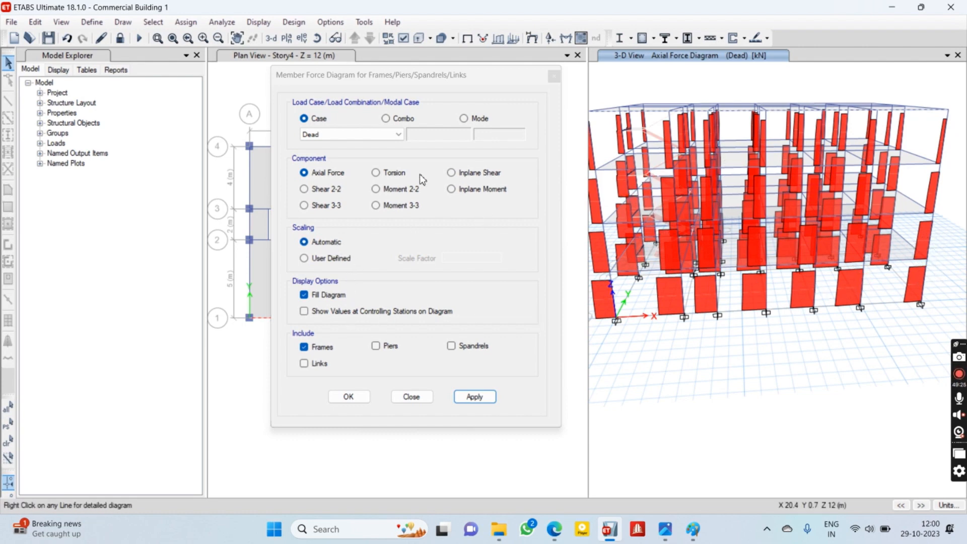
click(376, 172)
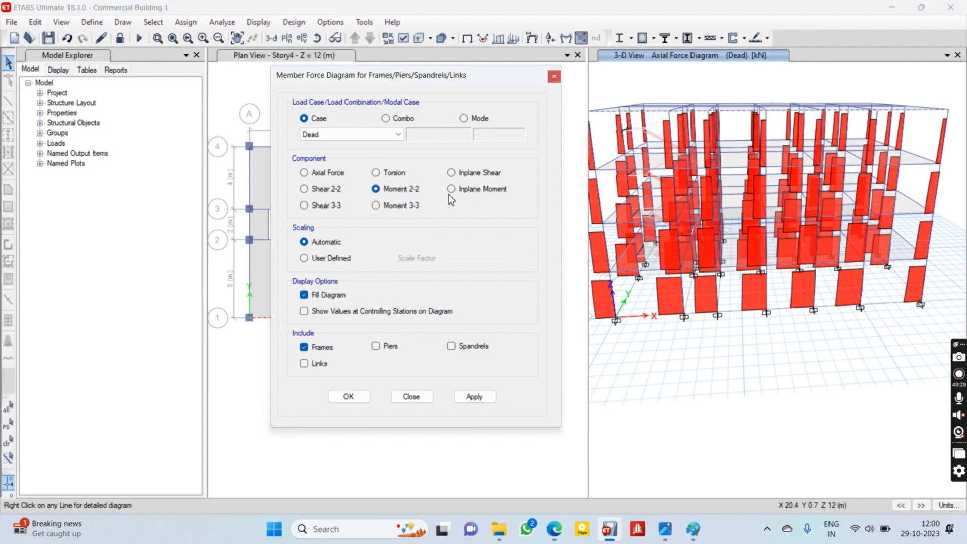
click(328, 259)
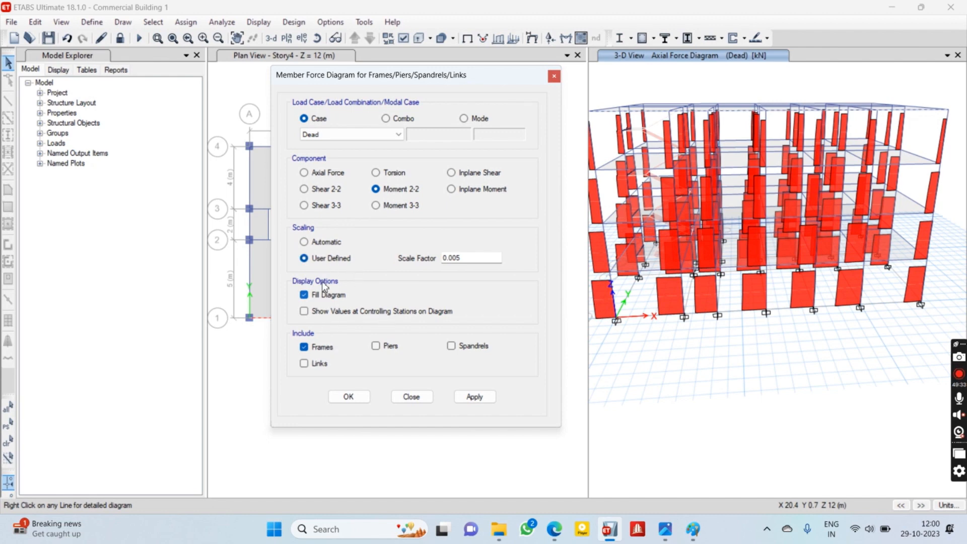
click(361, 135)
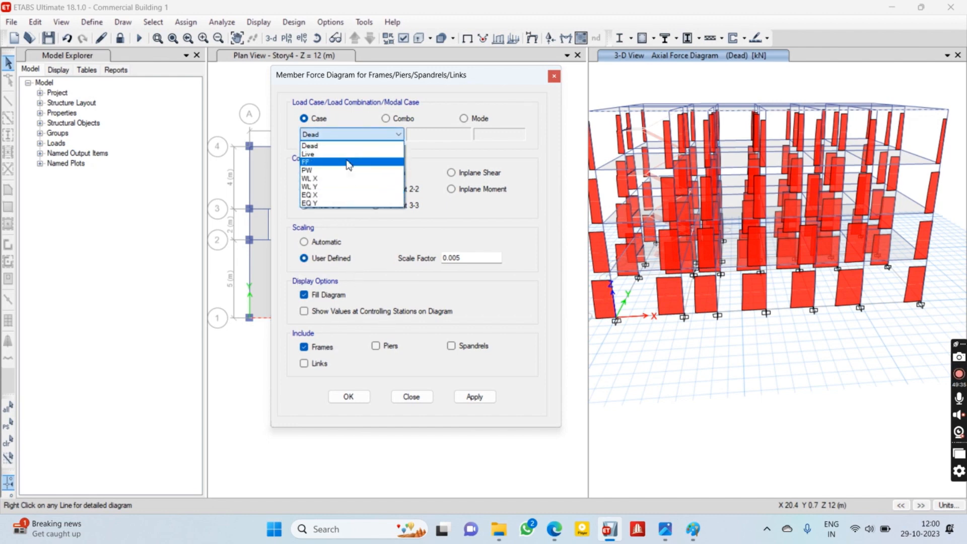
click(395, 146)
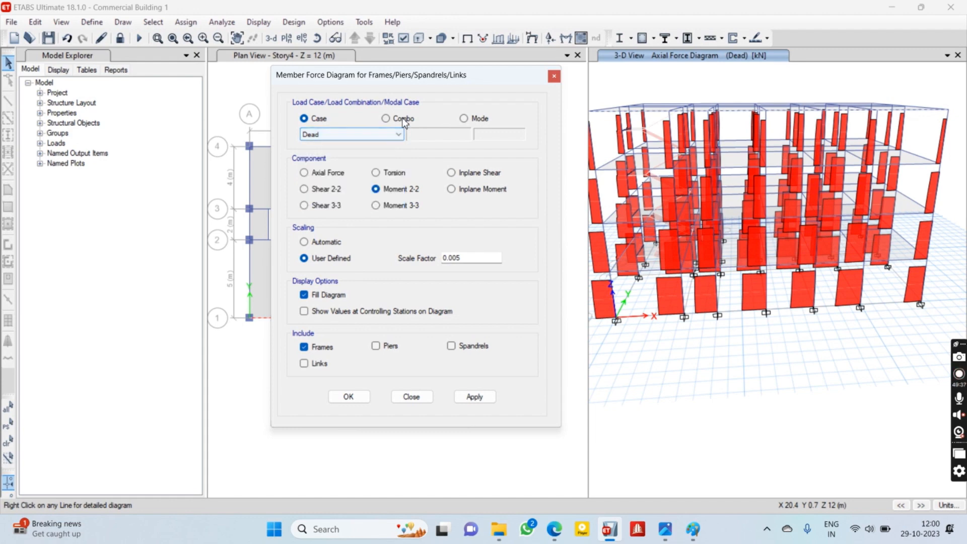
click(554, 77)
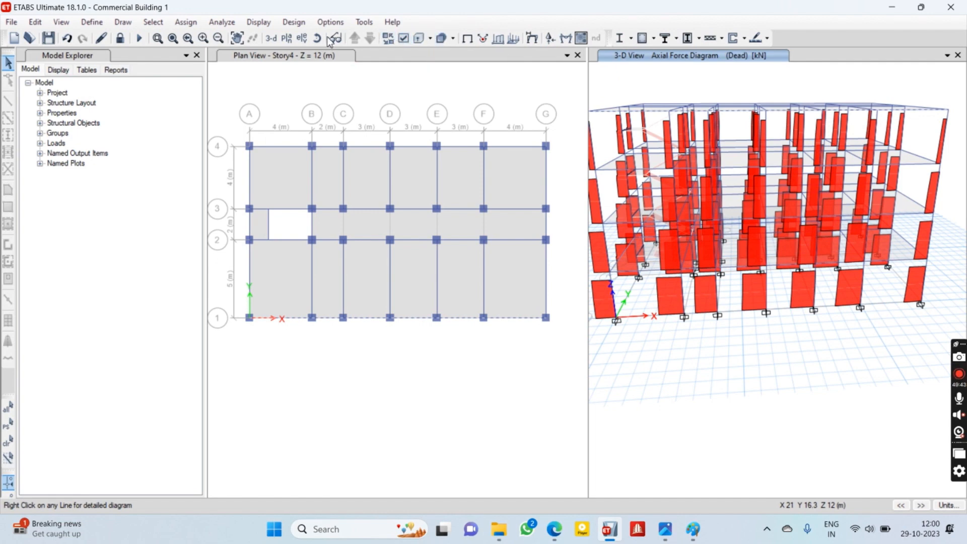
Return the 3-D view to the undeformed model, inspect the loads on the Story4 slab, and close its information window.
click(467, 38)
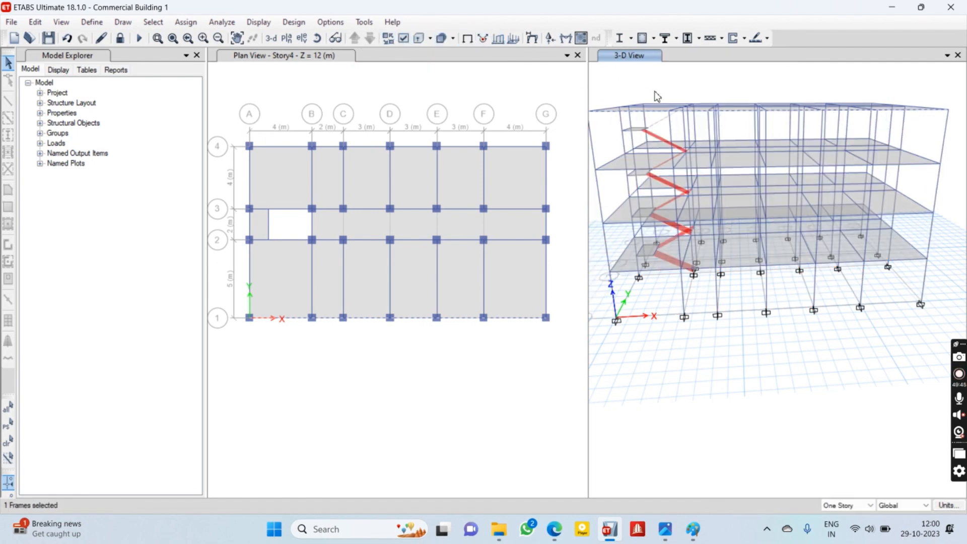
scroll(676, 112, down, 3)
scroll(685, 142, up, 6)
middle_drag(686, 143, 827, 380)
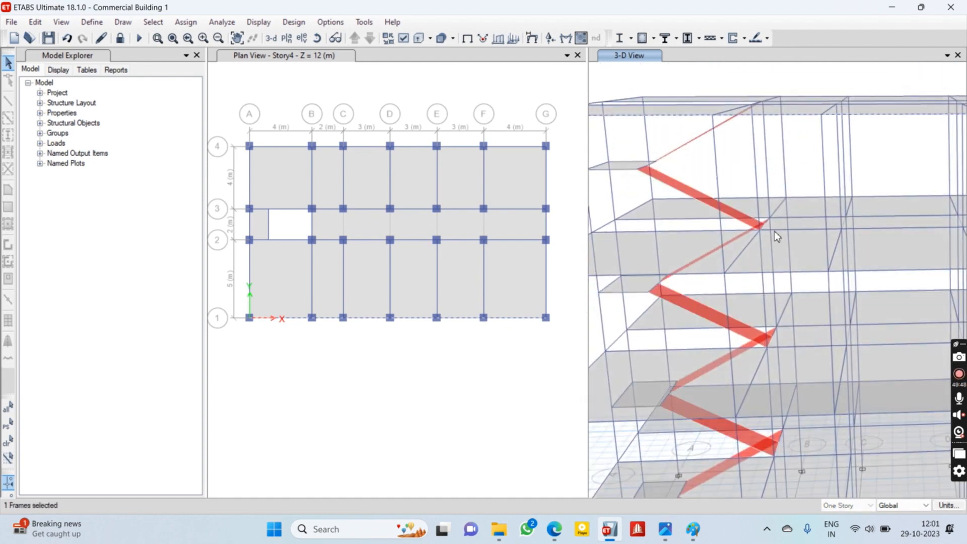
right_click(698, 115)
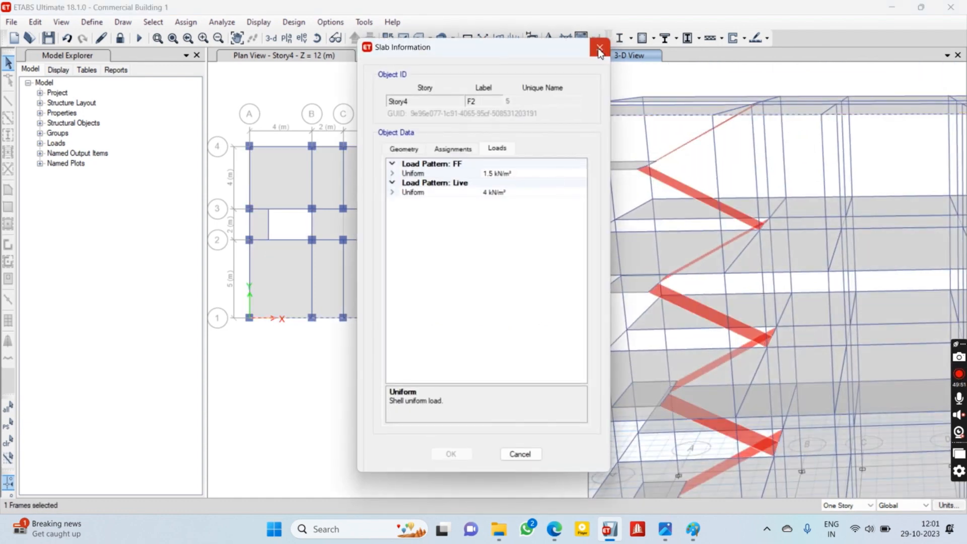
click(600, 49)
key(Escape)
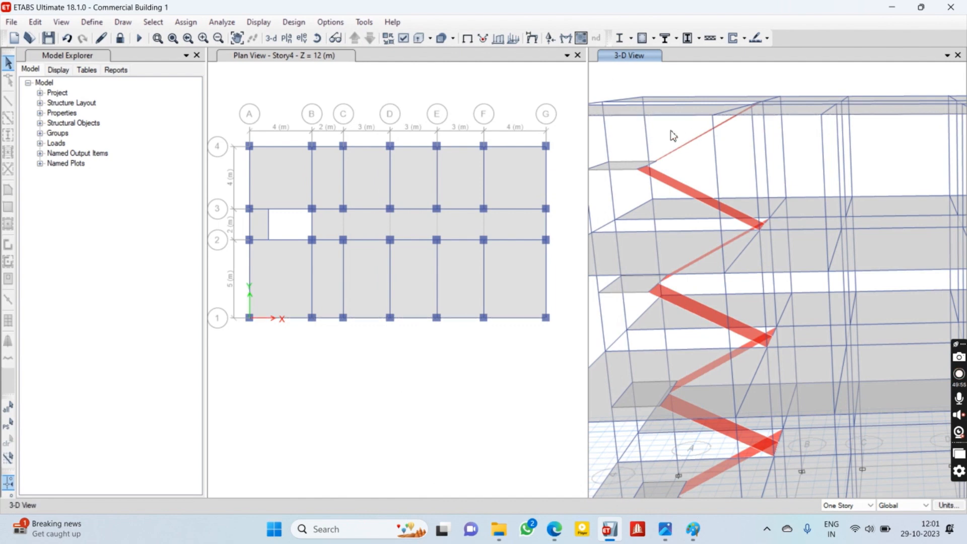
Review the plot options for displaying the reactions, and close the dialog without applying anything.
click(550, 38)
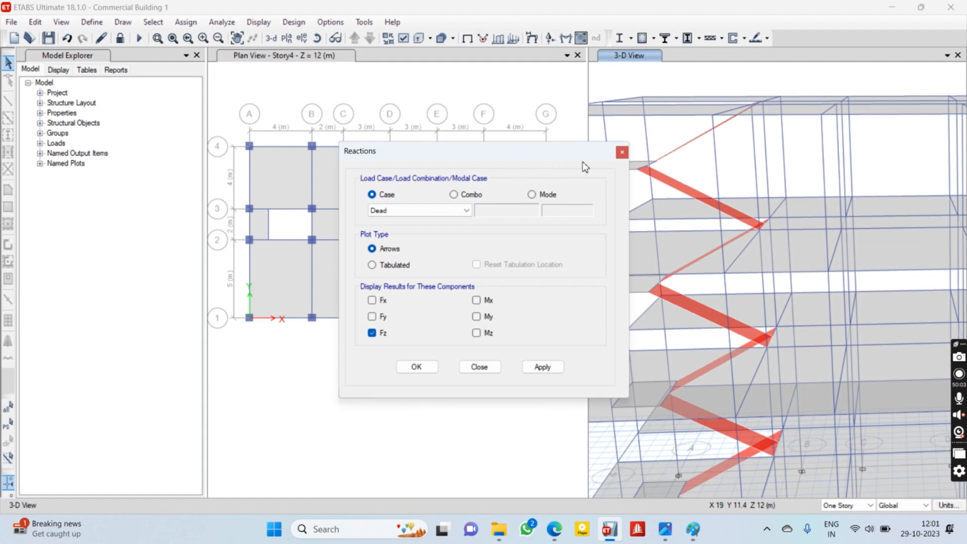
click(398, 265)
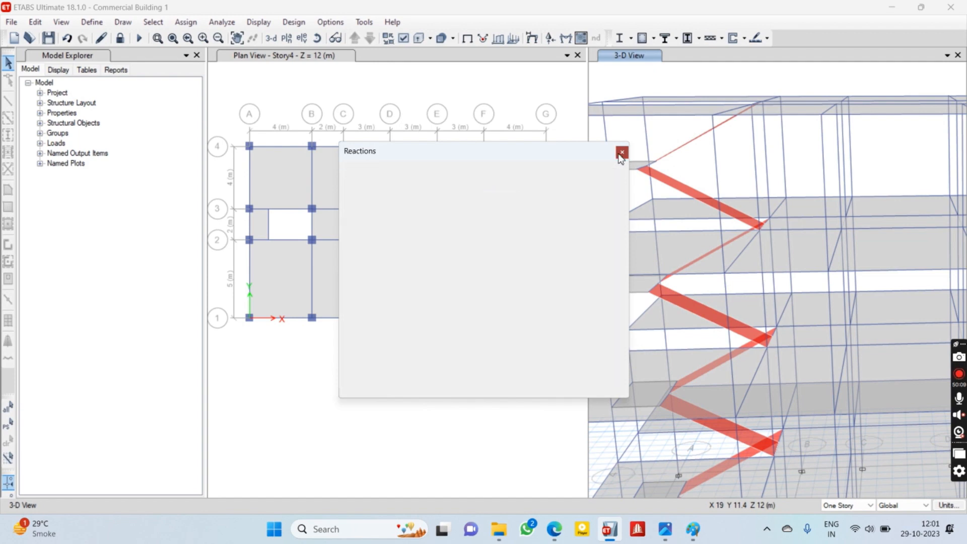
click(622, 153)
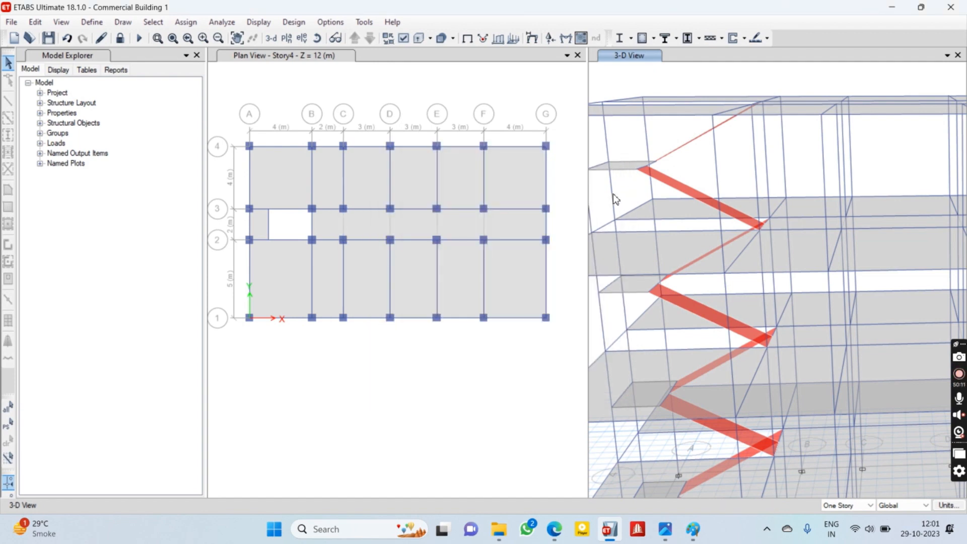
Run the concrete frame design check on the whole building.
scroll(613, 198, down, 5)
scroll(682, 200, up, 5)
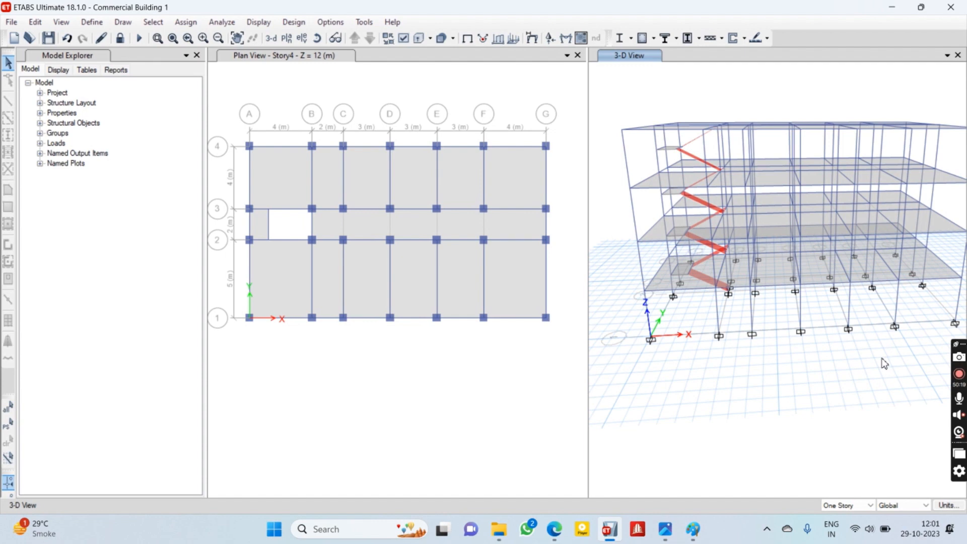
scroll(854, 301, up, 3)
scroll(854, 301, down, 3)
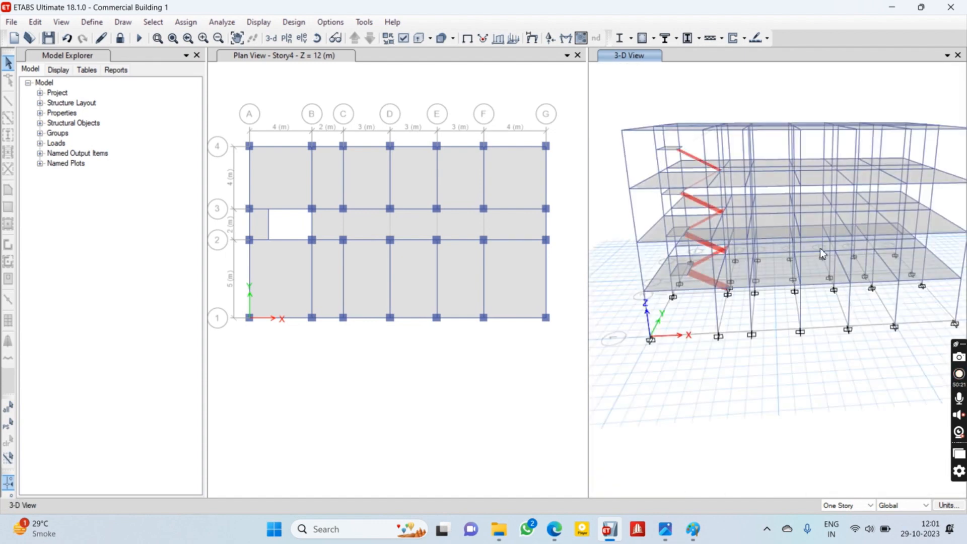
middle_drag(731, 209, 737, 247)
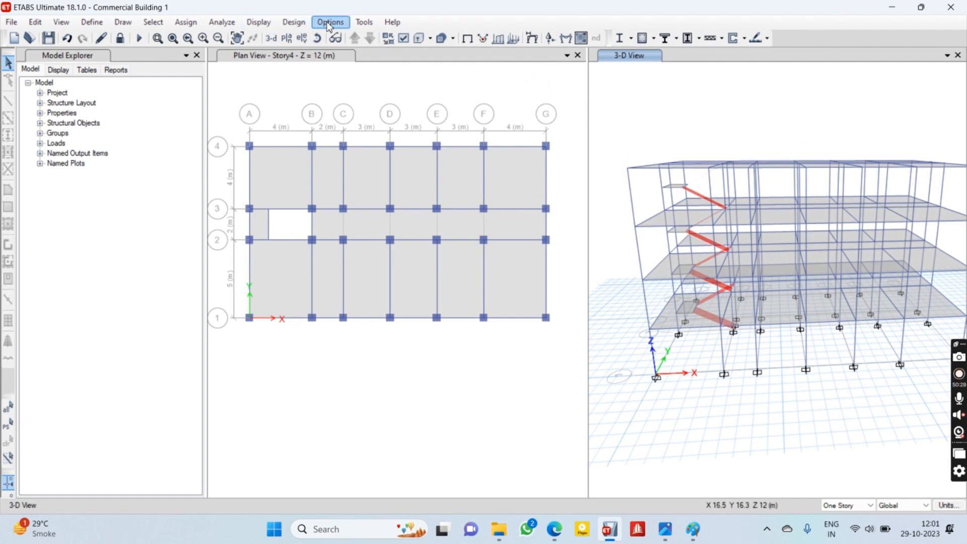
click(304, 27)
mouse_move(314, 59)
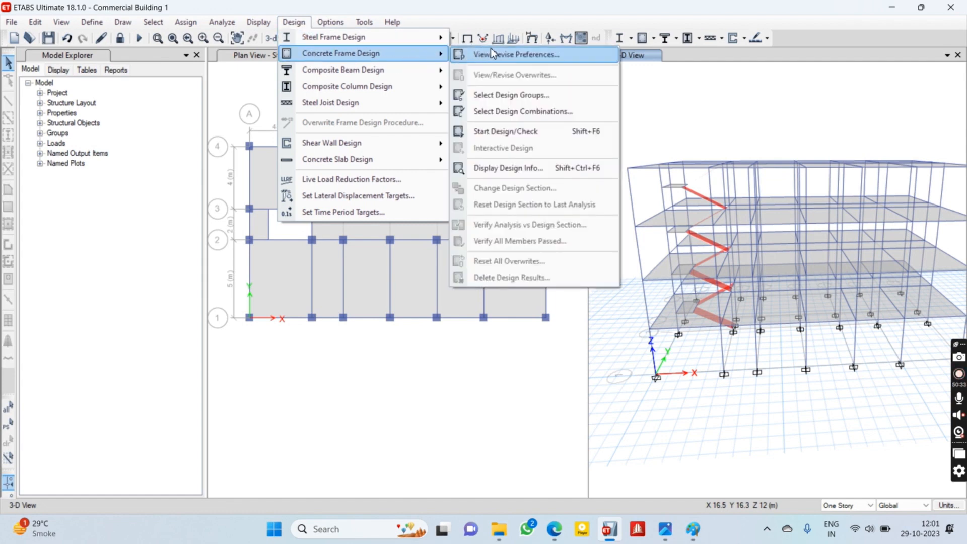
click(503, 134)
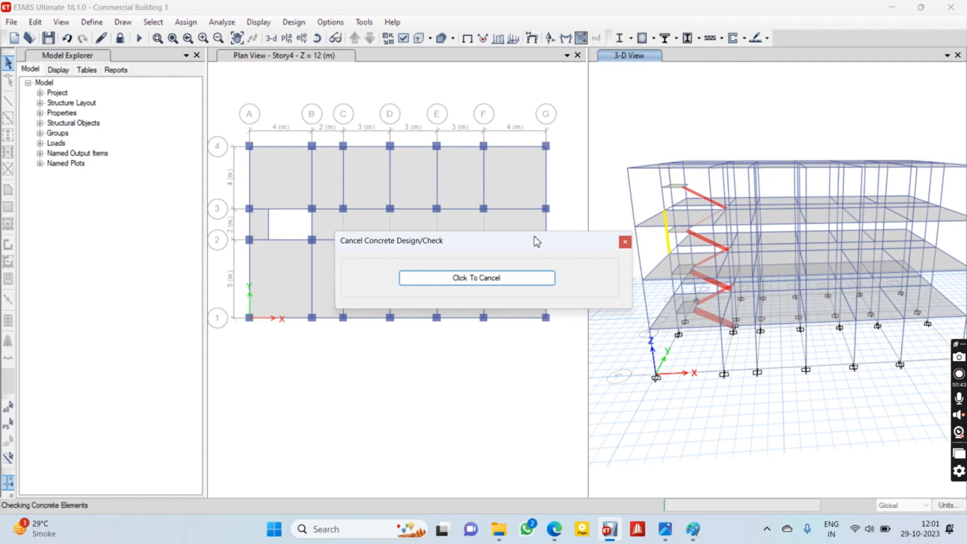
drag(535, 237, 513, 195)
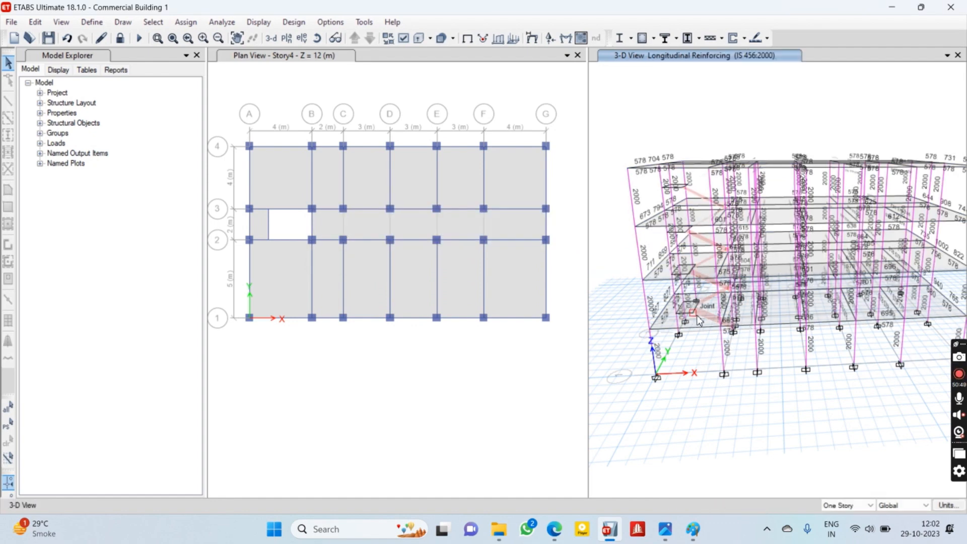
Display the Rebar Percentage design output of the concrete frames in the 3-D view.
scroll(802, 343, down, 3)
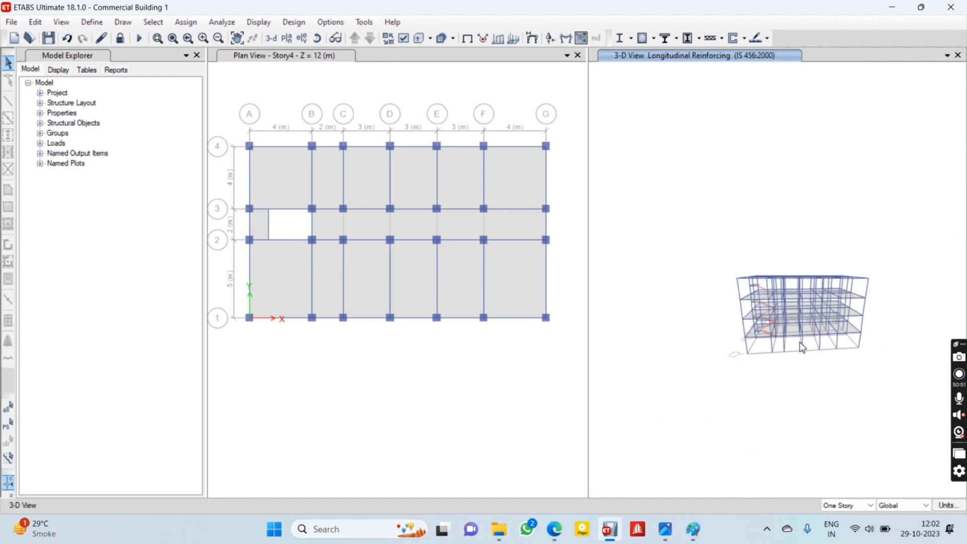
scroll(806, 333, up, 3)
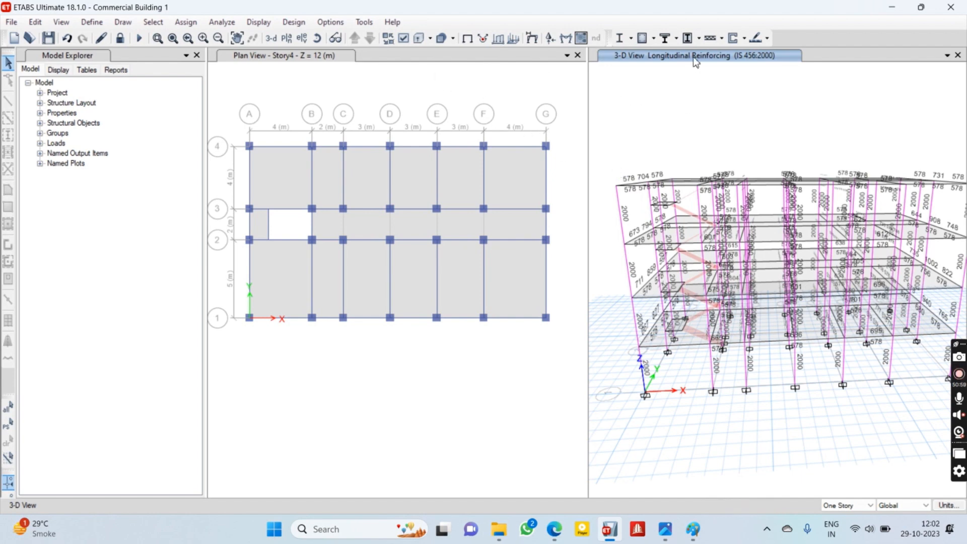
click(341, 22)
mouse_move(305, 27)
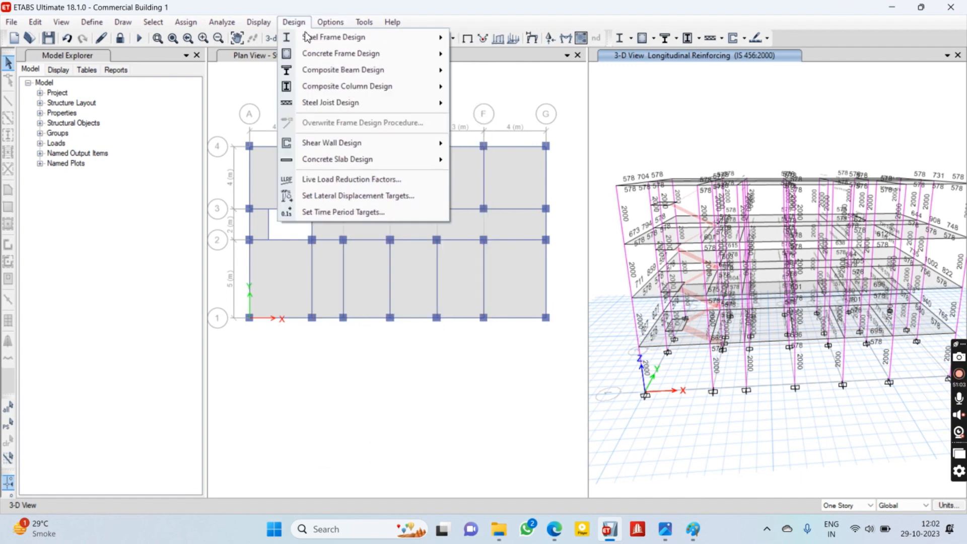
mouse_move(323, 54)
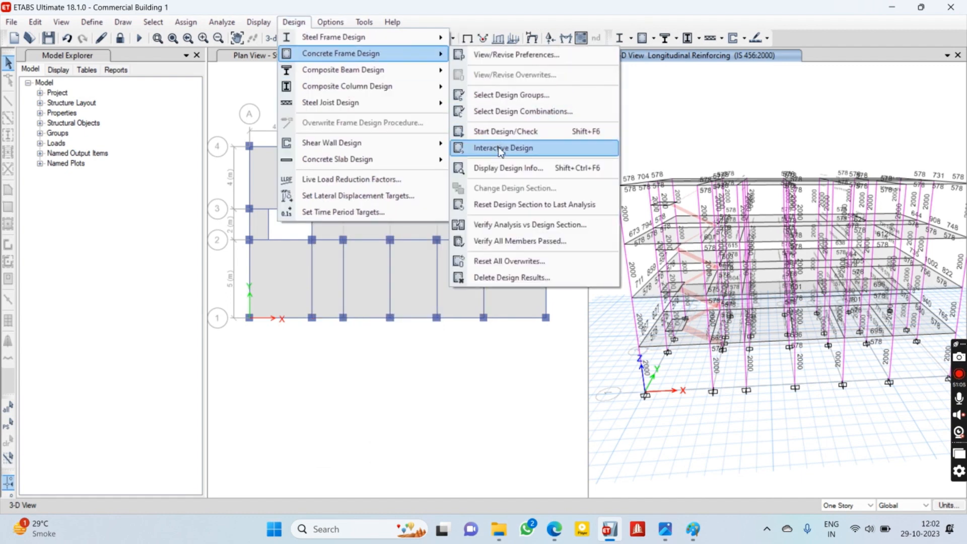
click(506, 169)
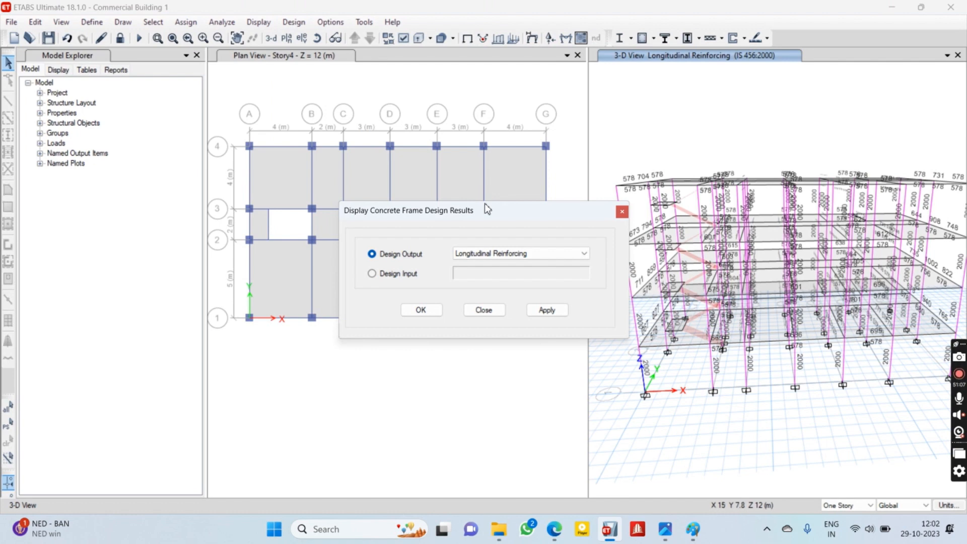
click(493, 253)
click(487, 268)
click(547, 310)
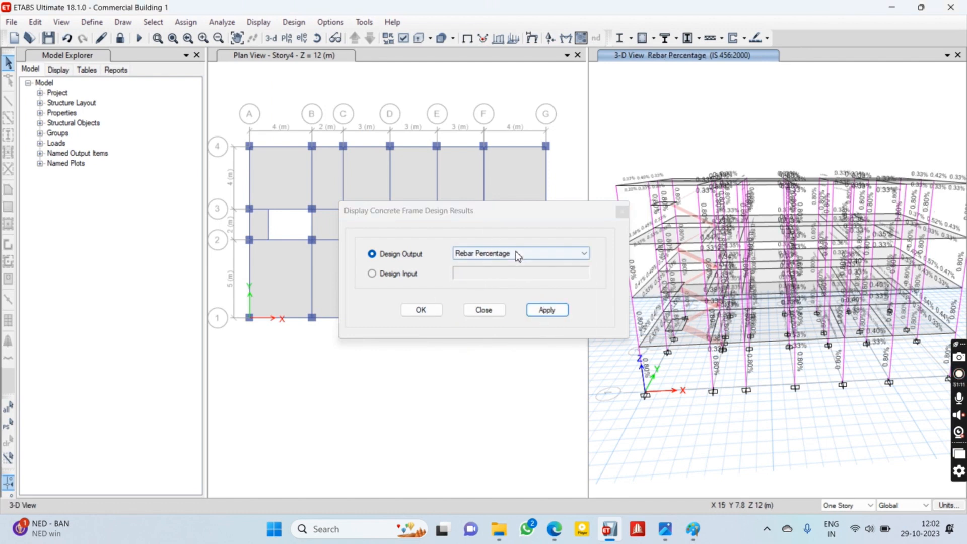
Switch the concrete frame design output to Shear Reinforcing, and close the results dialog.
click(549, 254)
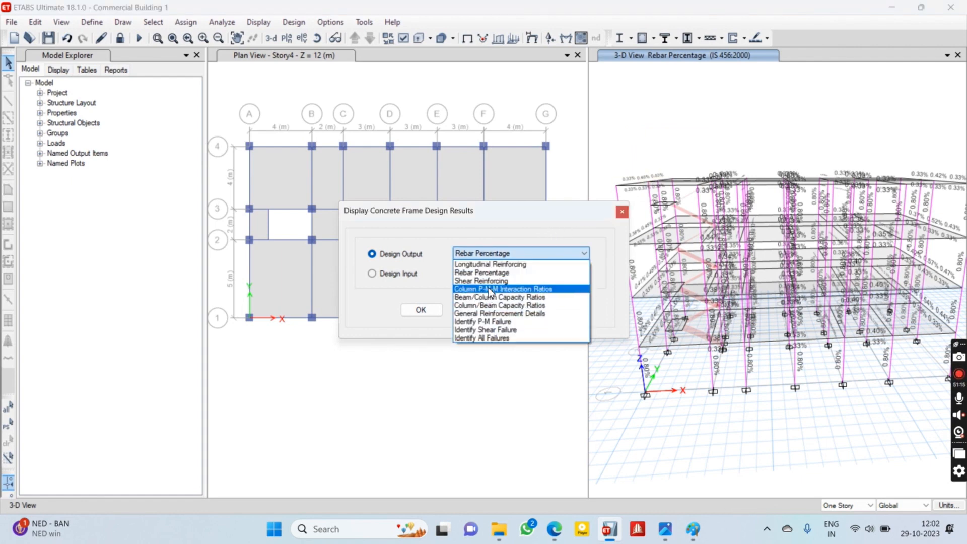
click(497, 281)
click(540, 311)
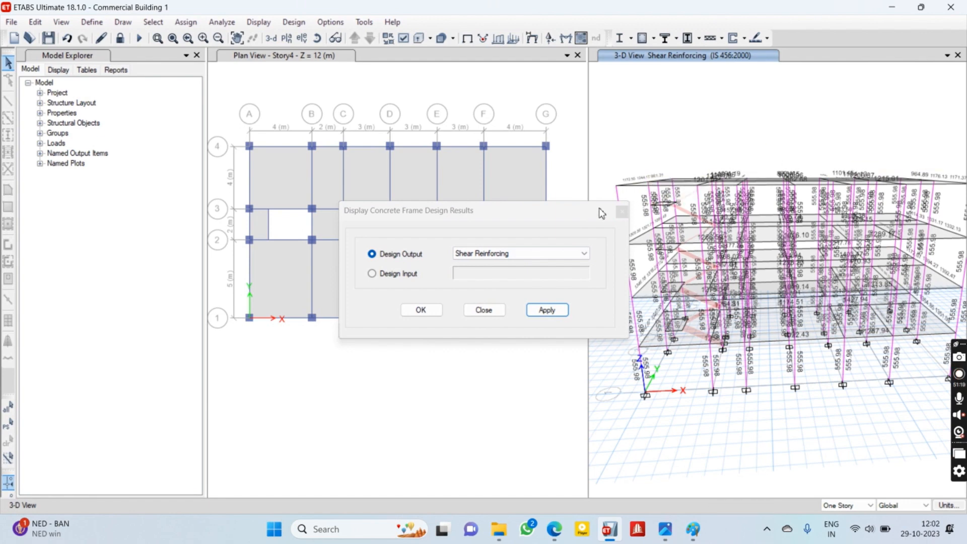
click(621, 211)
Open the concrete design information of Story4 column C1 and examine its longitudinal and shear reinforcement for the design combinations.
click(616, 212)
right_click(616, 211)
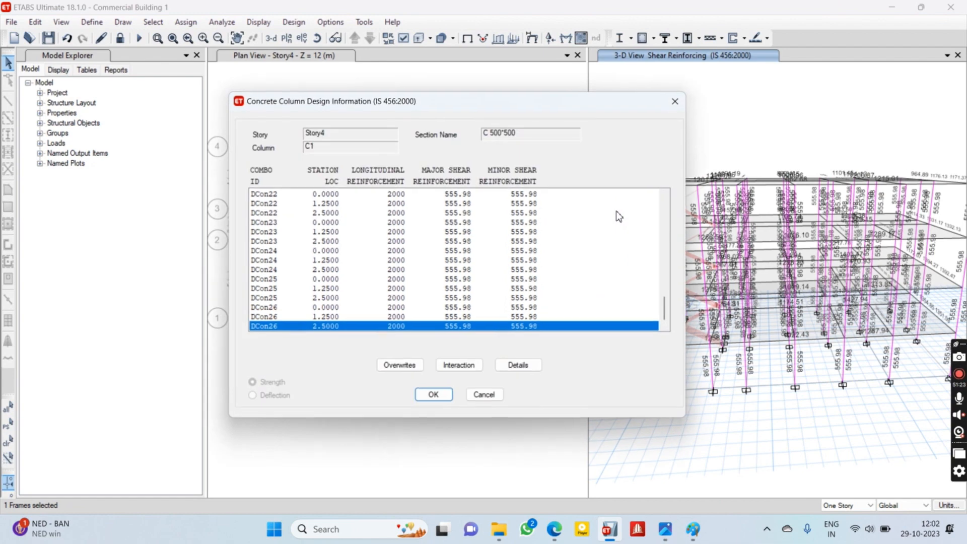
scroll(456, 242, up, 1)
scroll(456, 242, up, 4)
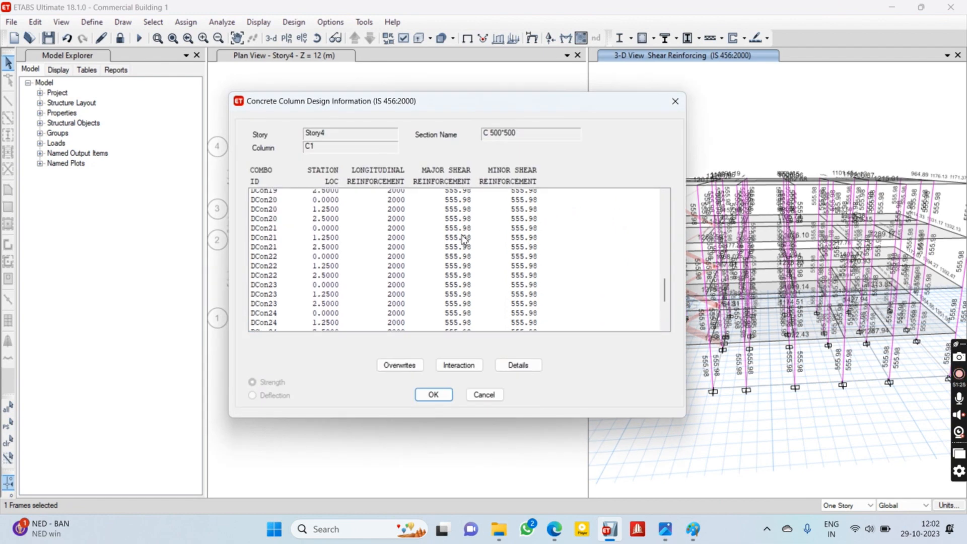
scroll(463, 242, down, 5)
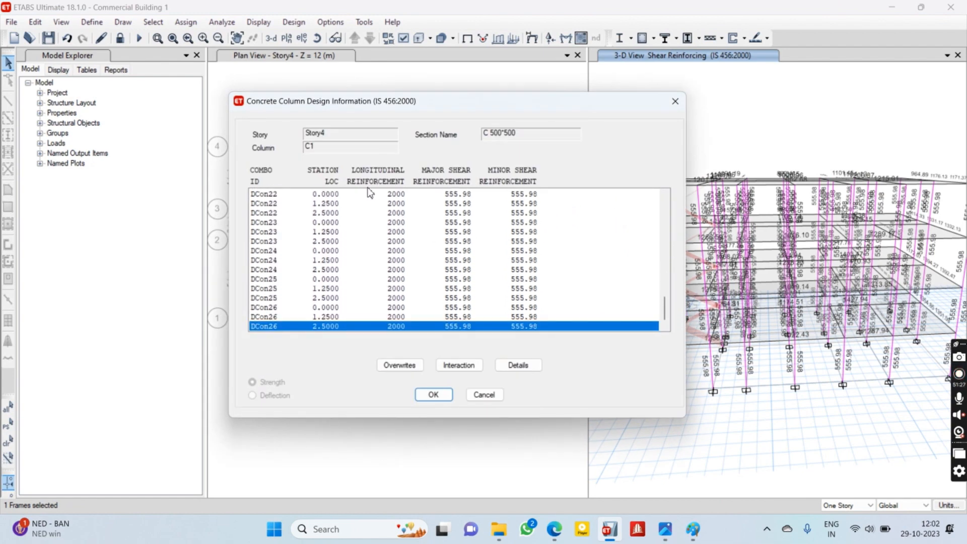
scroll(394, 251, up, 20)
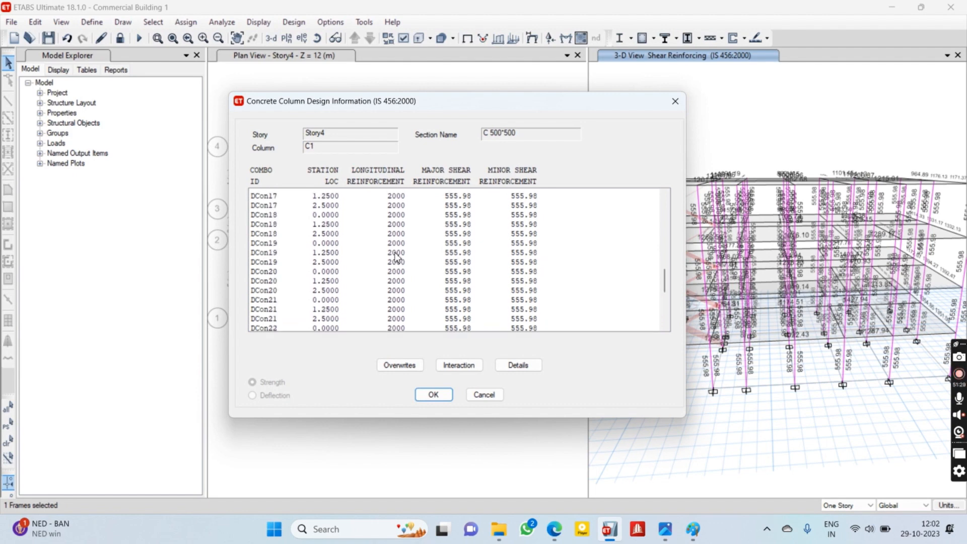
scroll(396, 257, down, 20)
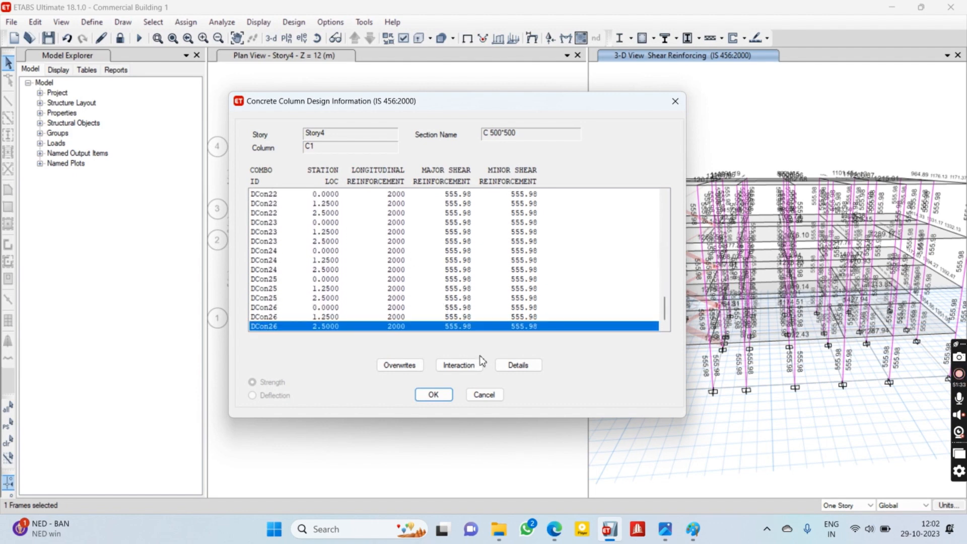
Read through the design details summary of column C1 for combination DCon26, and close the column's design windows.
click(517, 369)
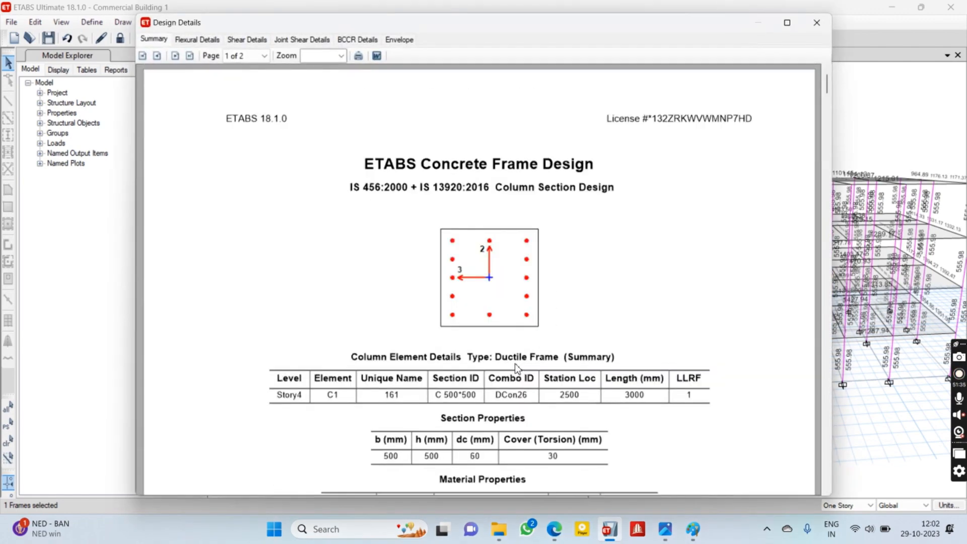
scroll(471, 312, down, 3)
scroll(482, 235, down, 15)
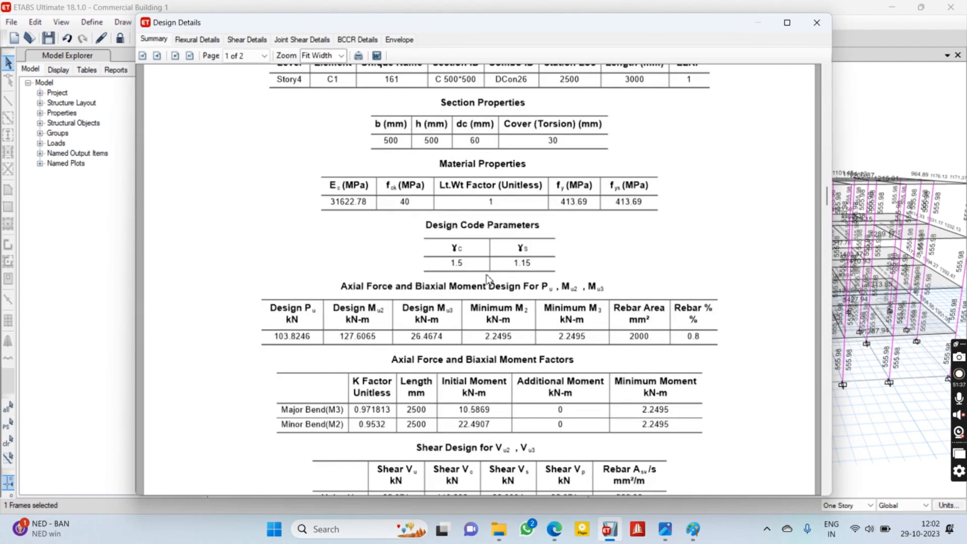
scroll(488, 287, up, 10)
scroll(489, 287, up, 3)
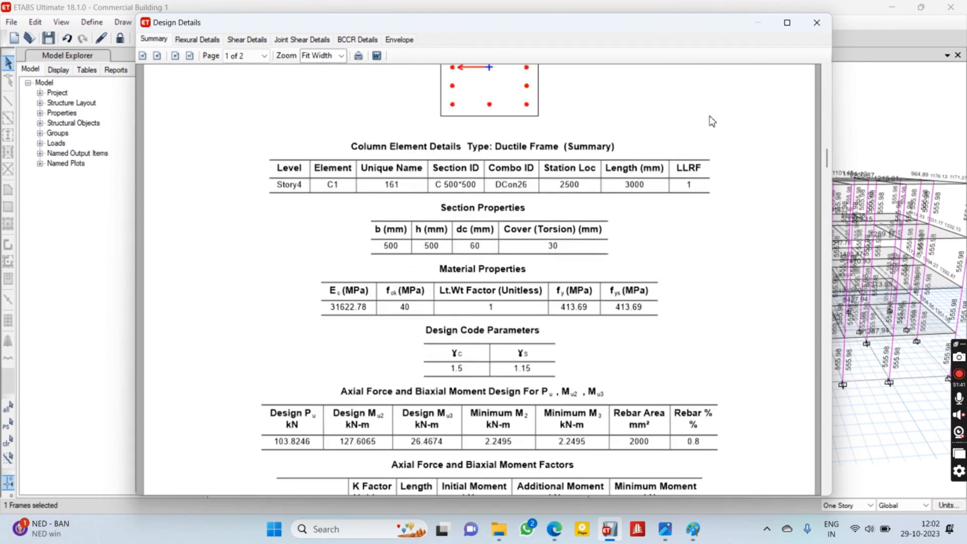
click(816, 22)
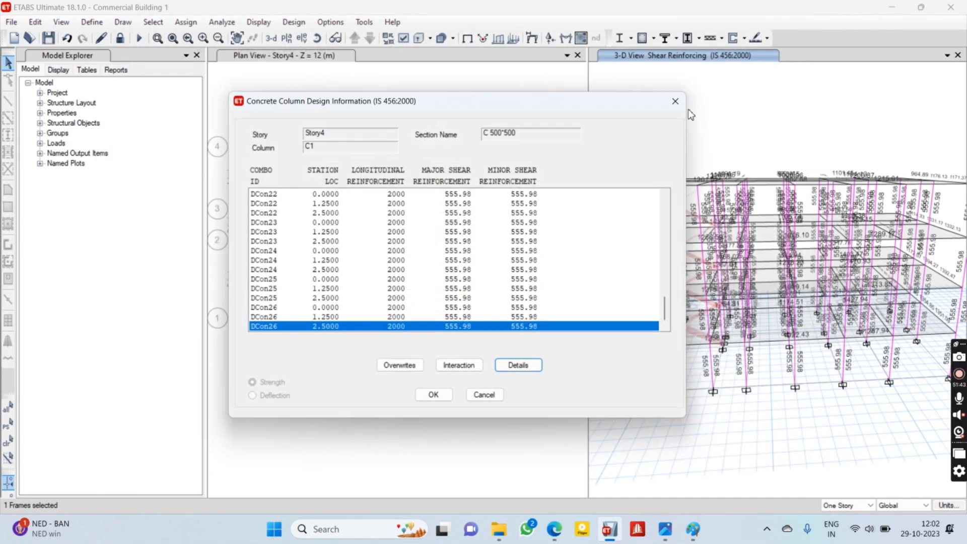
click(675, 101)
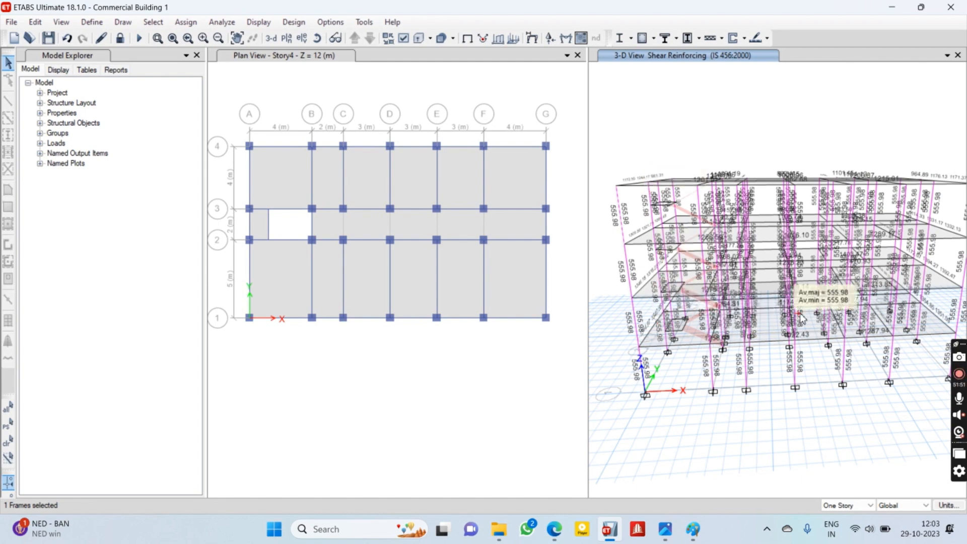
Examine the required shear reinforcement of individual columns and beams in the 3-D view.
mouse_move(735, 272)
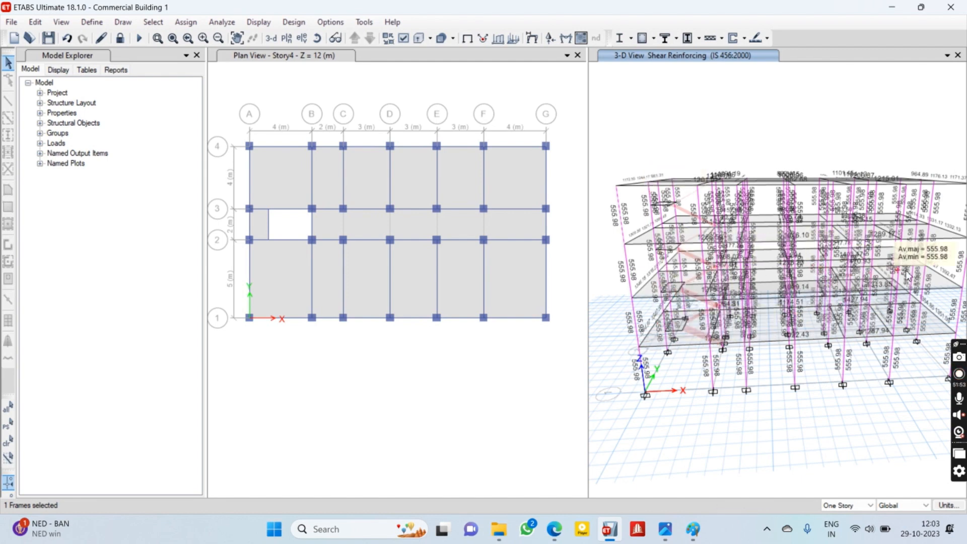
mouse_move(837, 281)
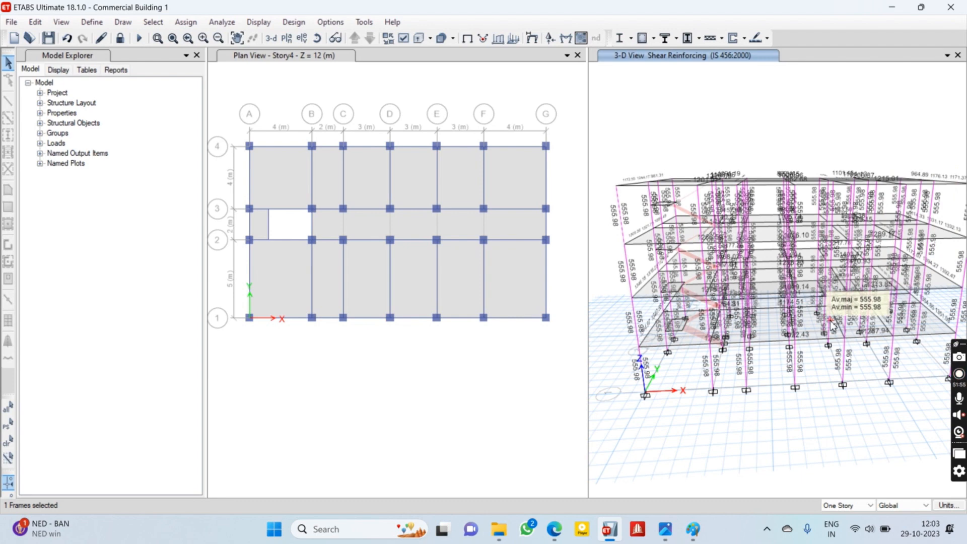
mouse_move(622, 220)
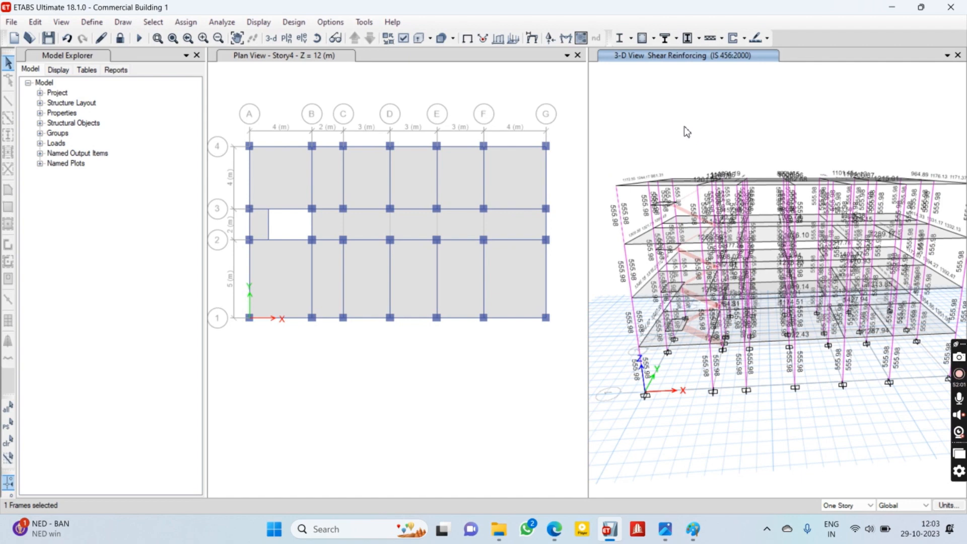
mouse_move(651, 182)
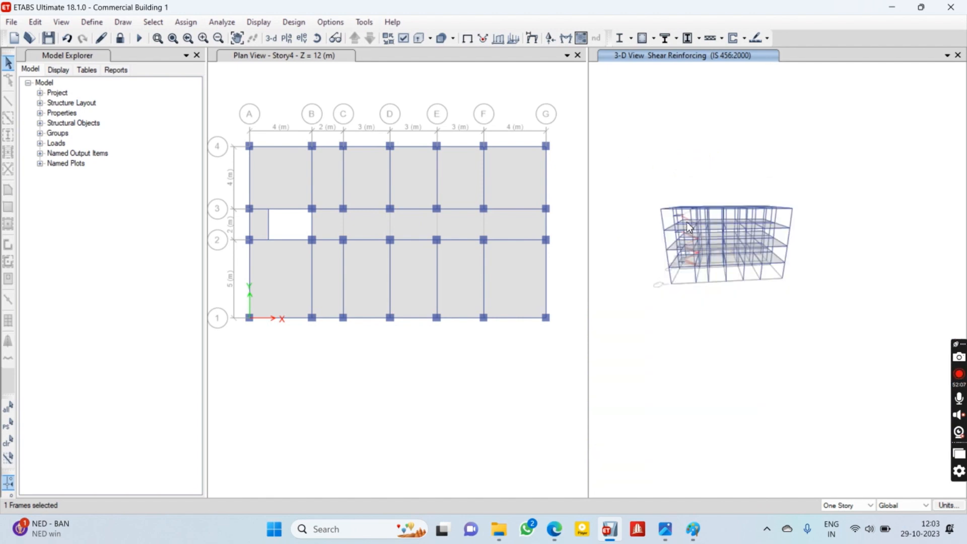
mouse_move(770, 228)
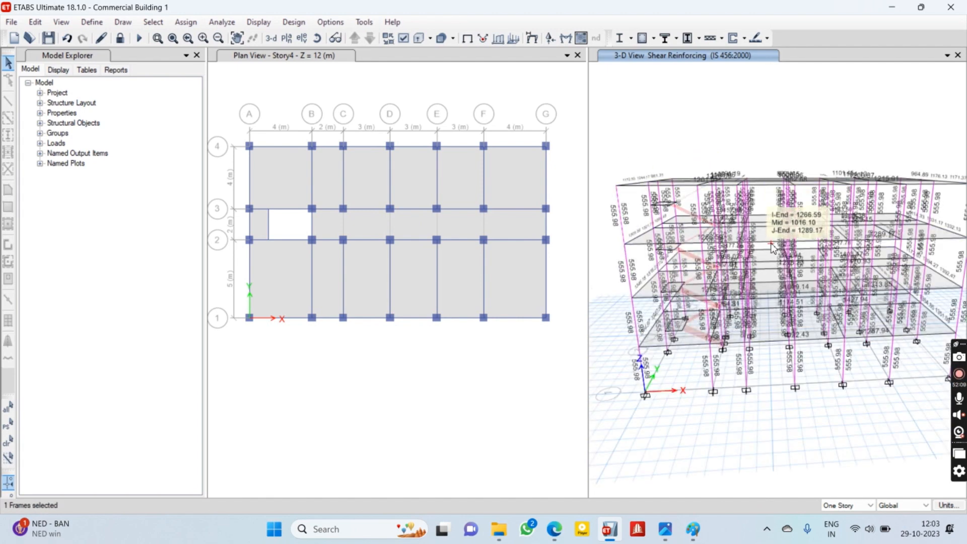